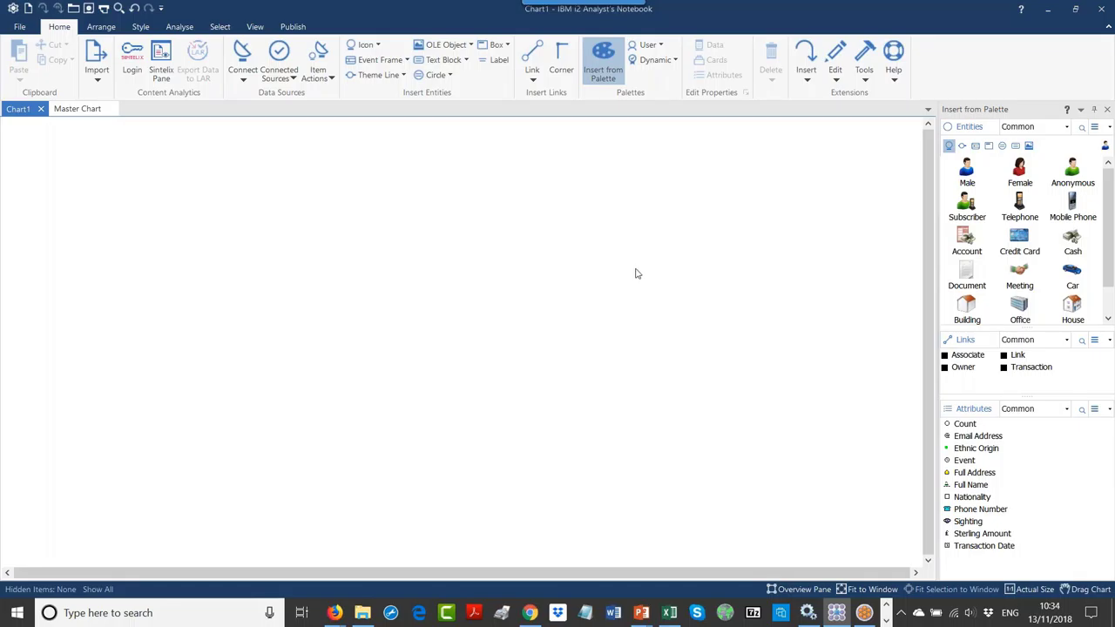
# Step: Bring up the ANB Master Chart investigation workbook and select the SMS Message rows 4 and 9
pyautogui.click(671, 613)
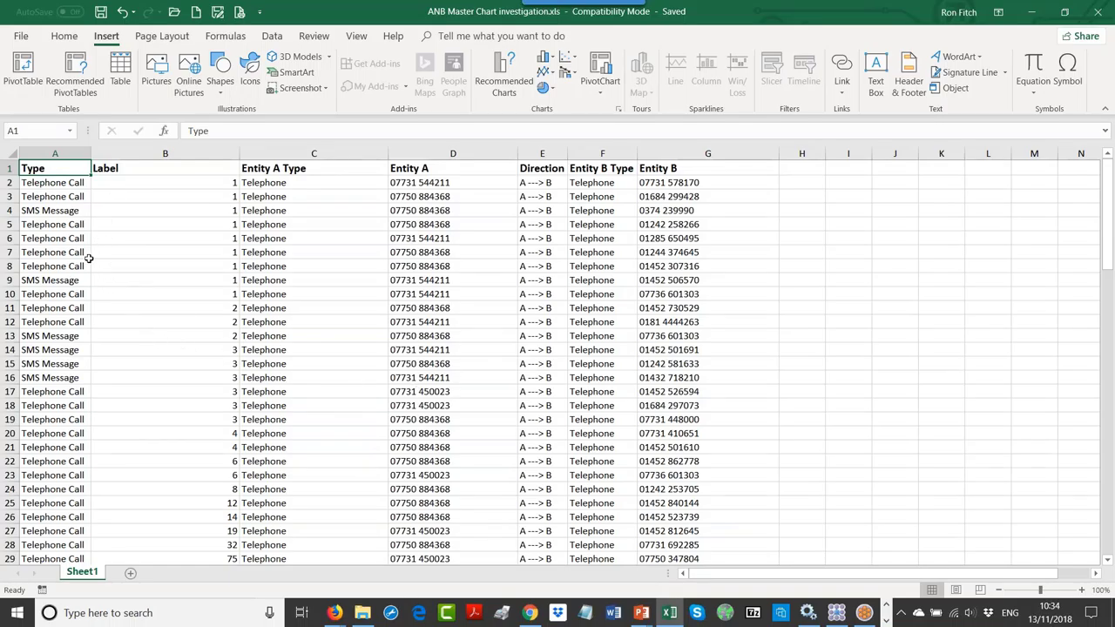
pyautogui.click(61, 211)
pyautogui.click(10, 210)
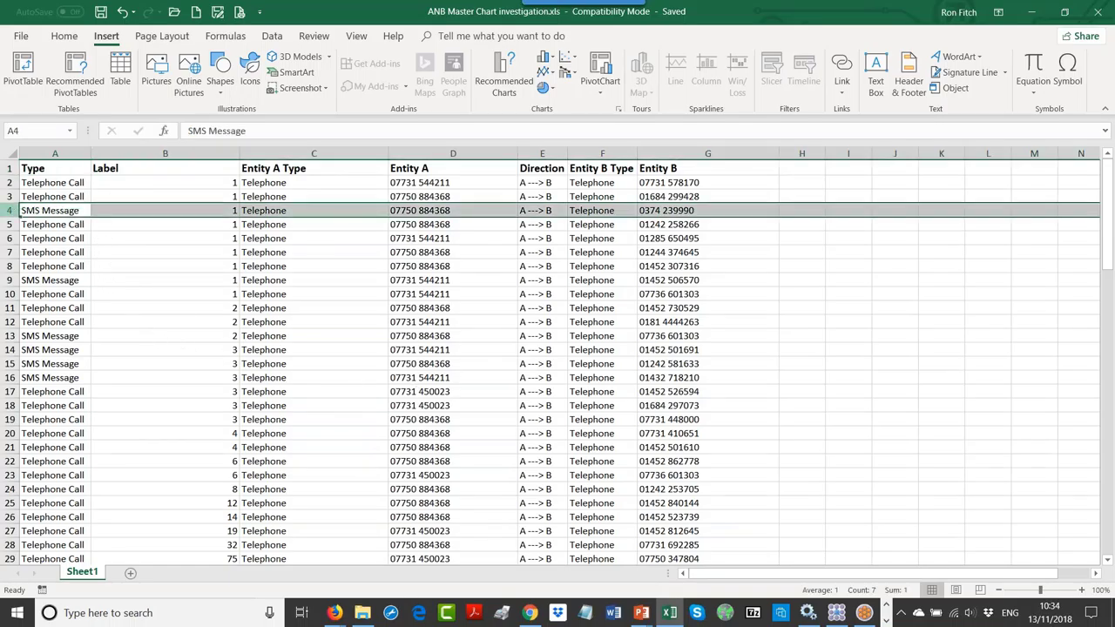
pyautogui.click(11, 279)
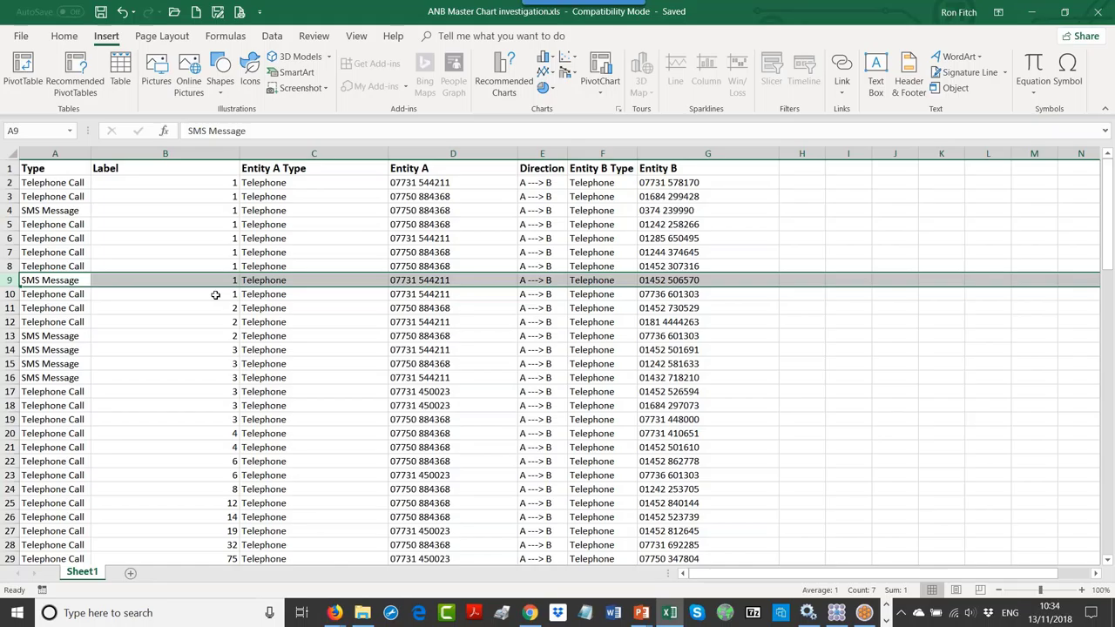
# Step: Scroll Sheet1 down to about row 71, then return to Analyst's Notebook
pyautogui.scroll(-4, 220, 301)
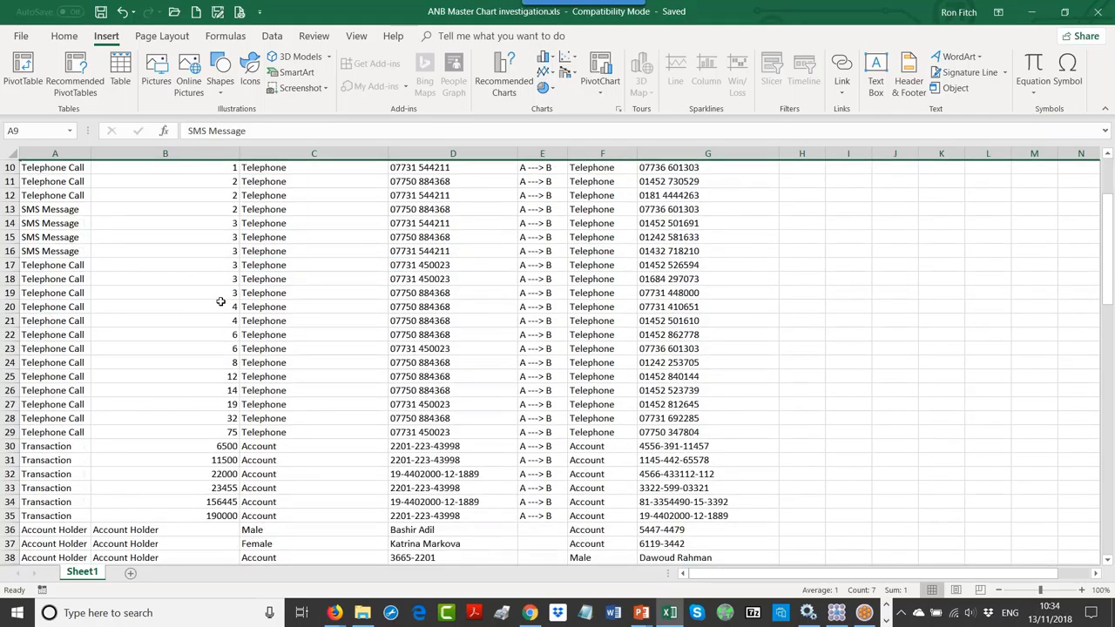
pyautogui.scroll(-3, 225, 301)
pyautogui.scroll(-1, 225, 301)
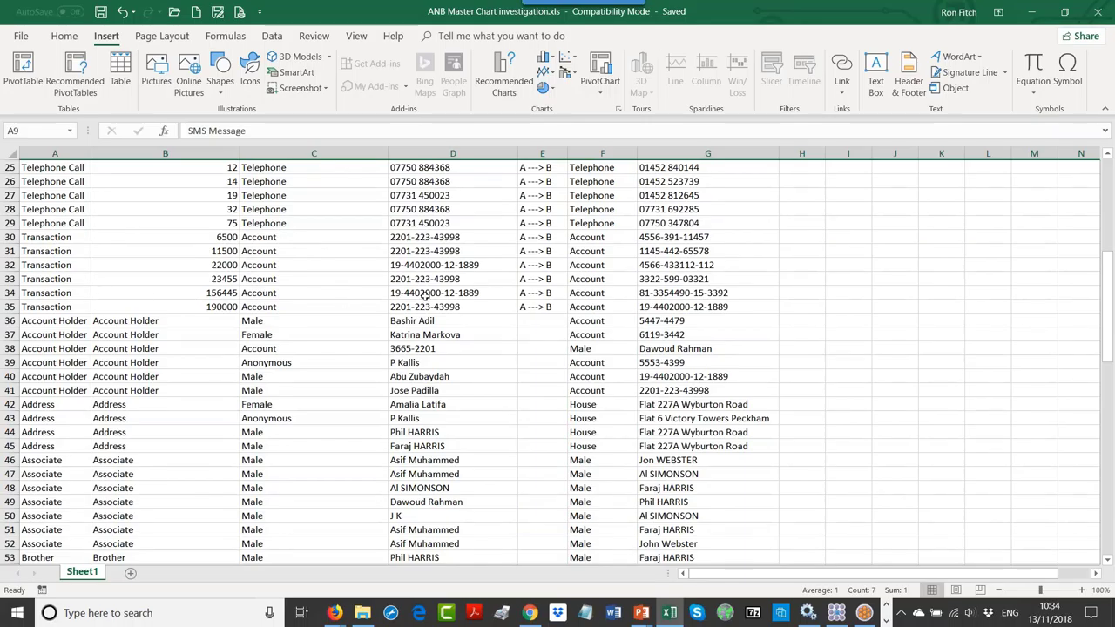
pyautogui.scroll(-2, 423, 299)
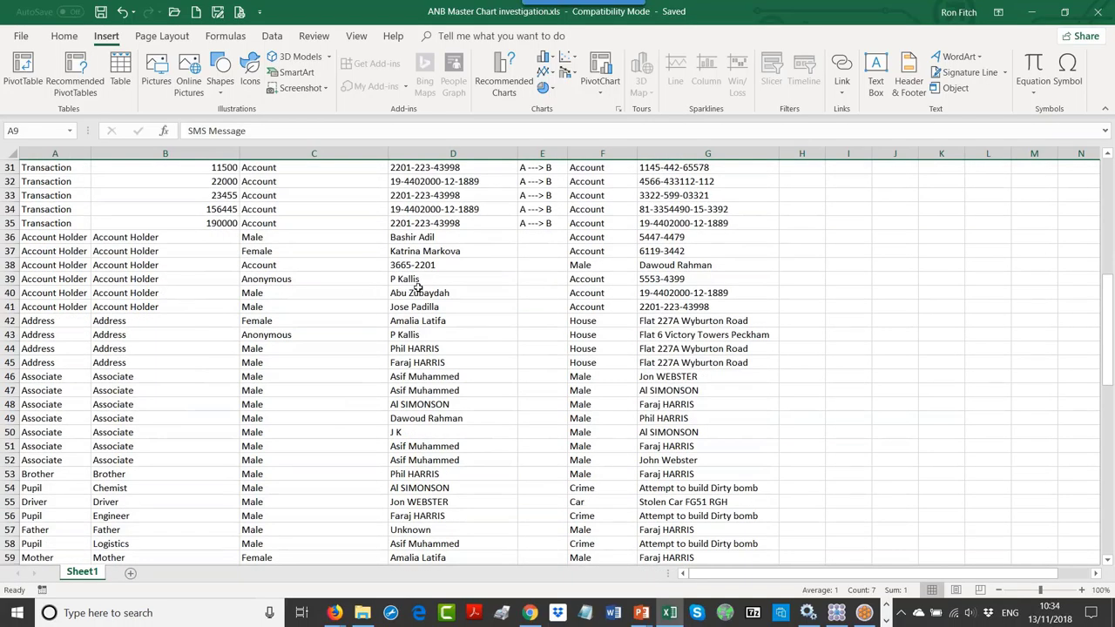
pyautogui.scroll(-3, 421, 293)
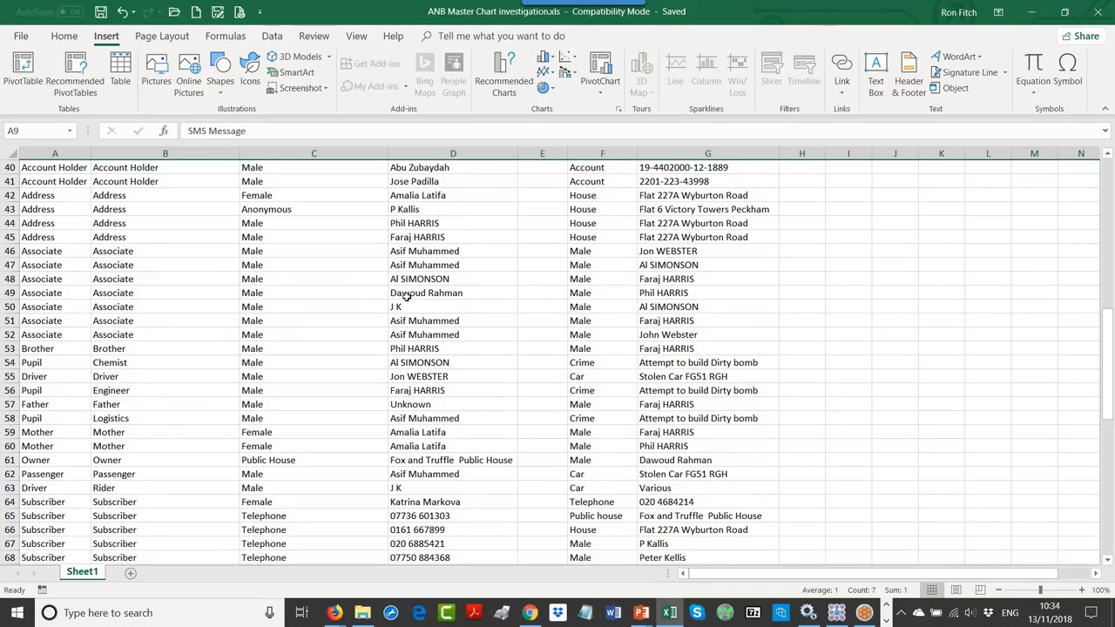
pyautogui.scroll(-1, 397, 321)
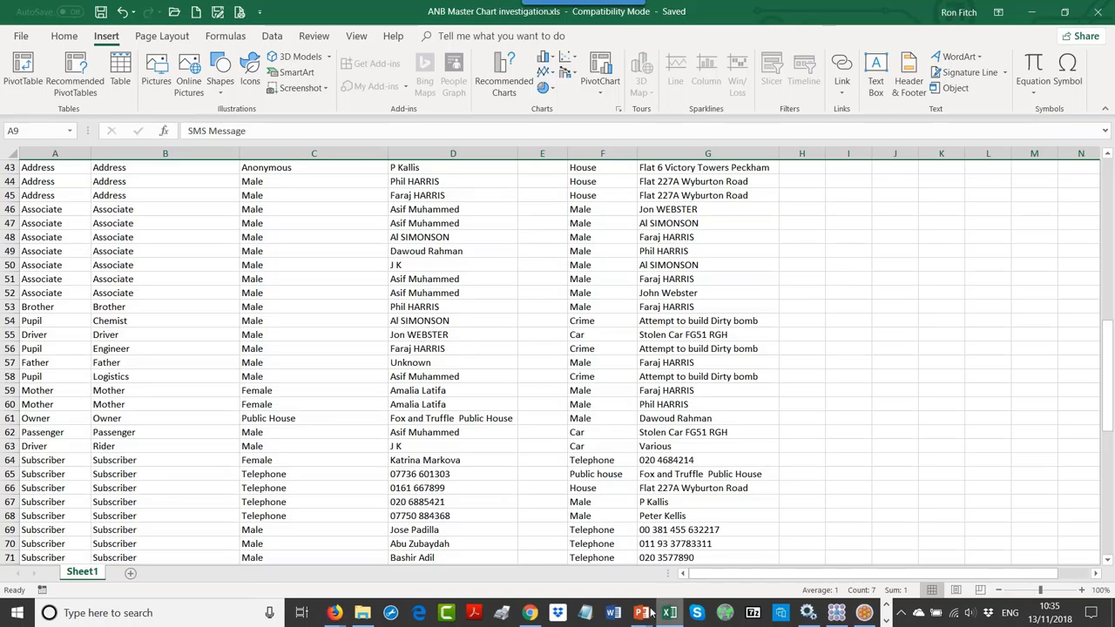
pyautogui.click(835, 612)
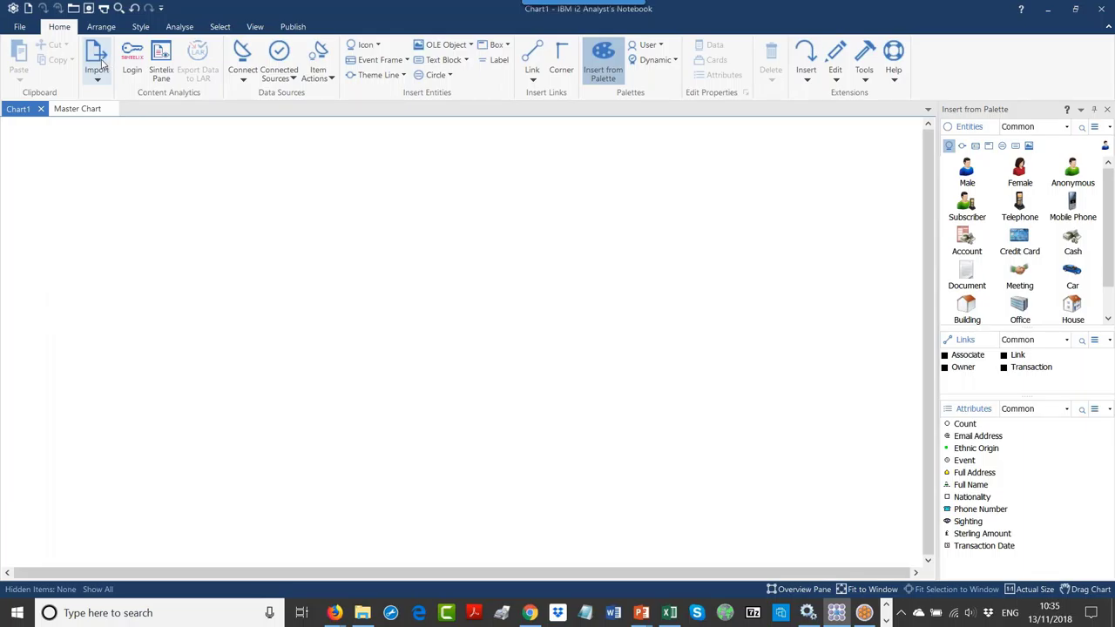
# Step: Open the Importer pane, close the entity palette, and edit the i2 Sintelix Demo specification
pyautogui.click(101, 64)
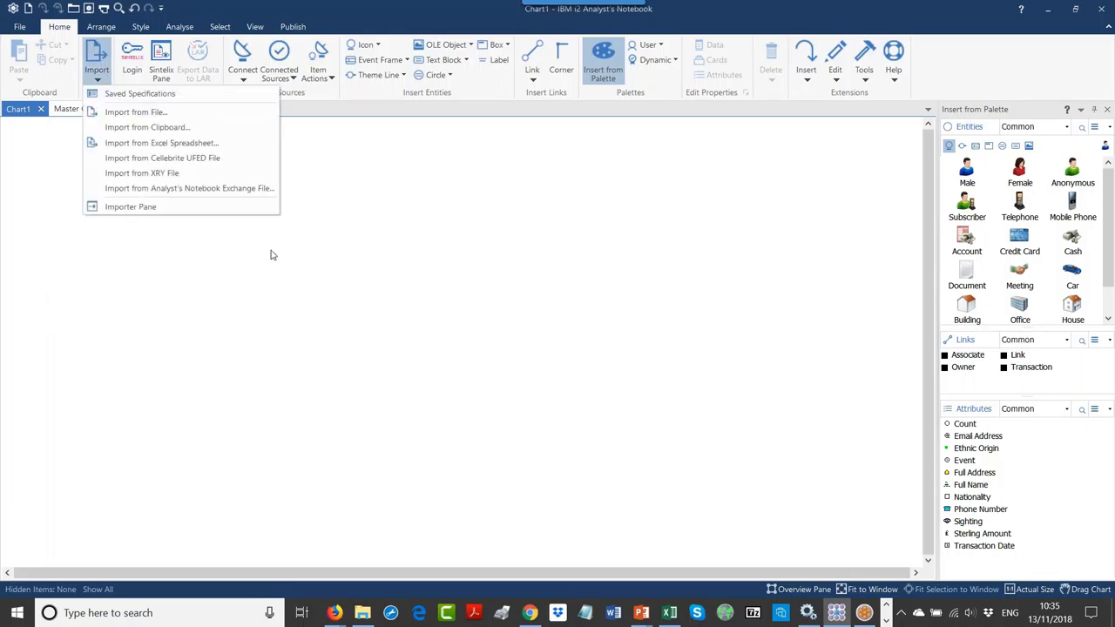
pyautogui.click(125, 209)
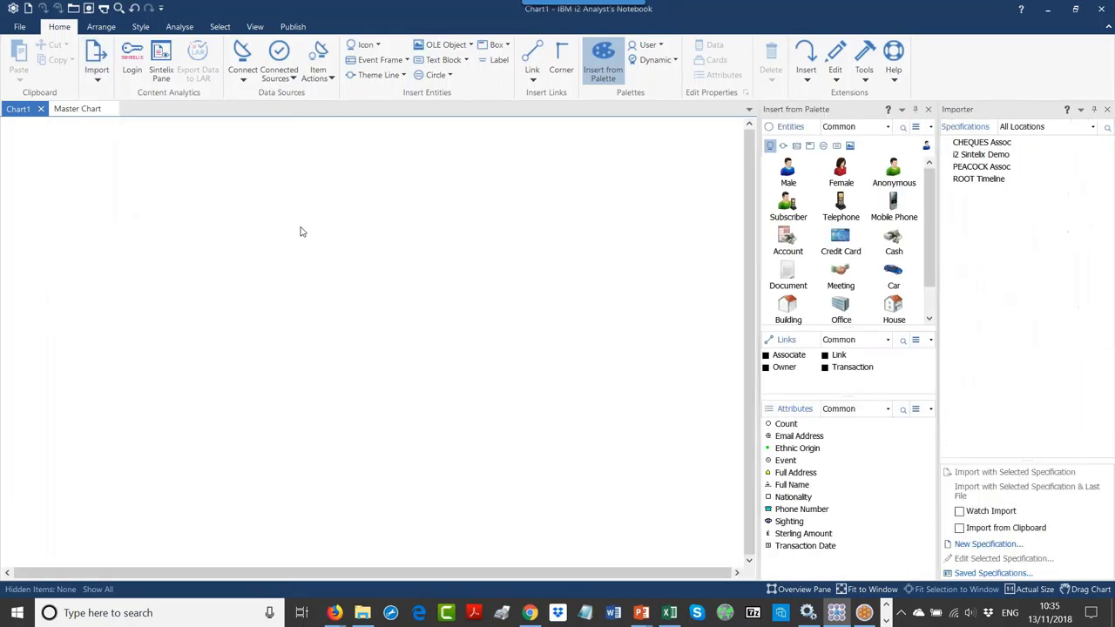
pyautogui.click(928, 109)
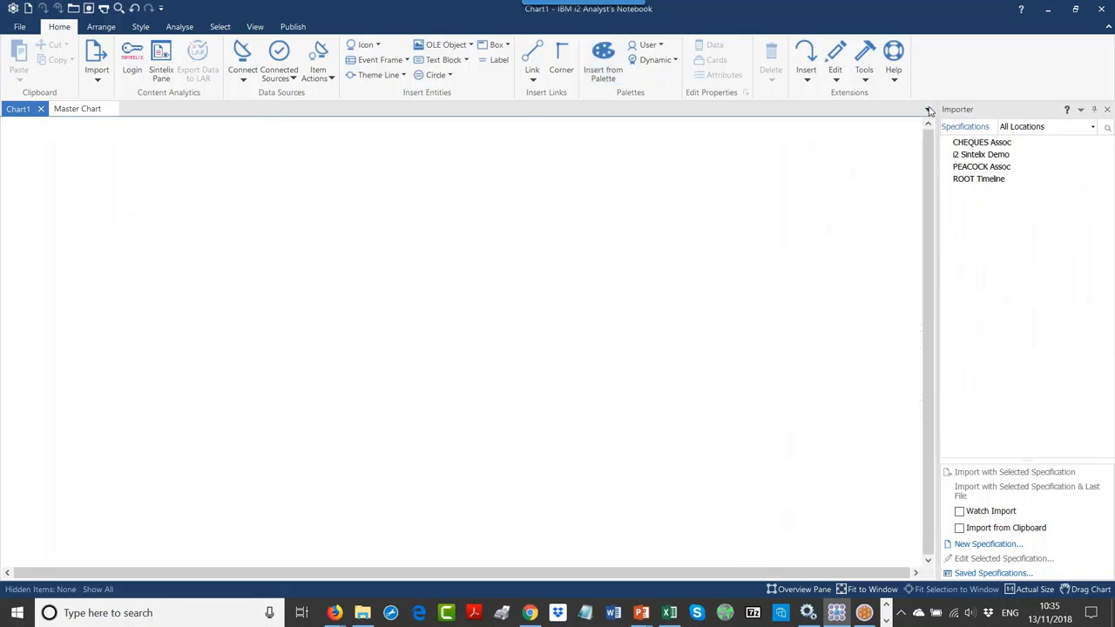
pyautogui.rightClick(967, 156)
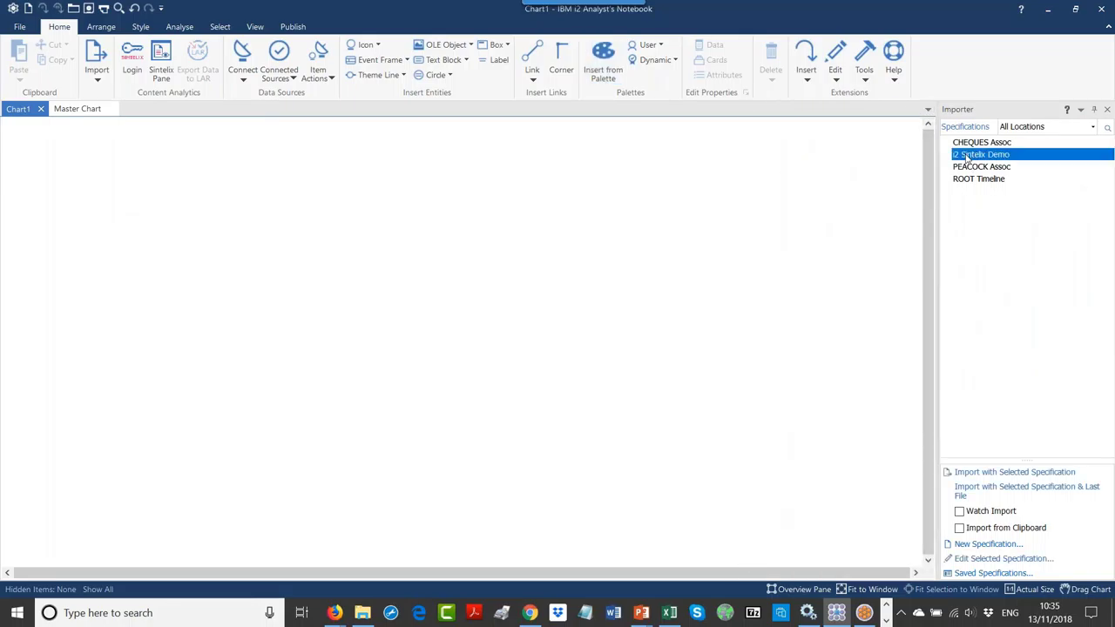
pyautogui.click(999, 175)
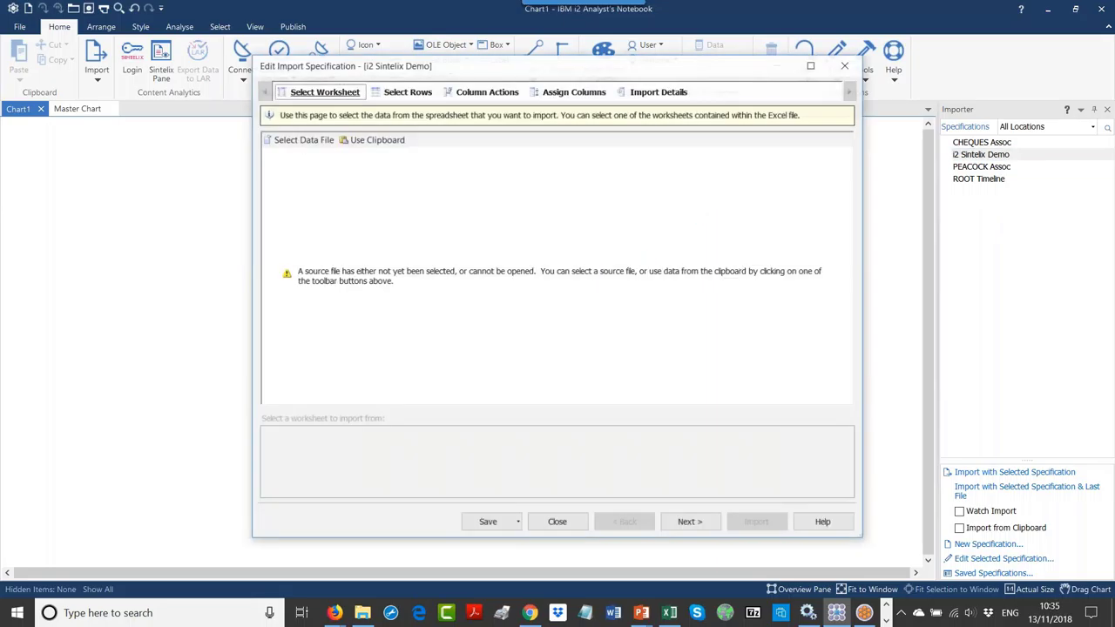
# Step: Choose ANB Master Chart investigation.xls from Desktop > For Ron i2 Integration > i2 Demo as the data file
pyautogui.click(300, 139)
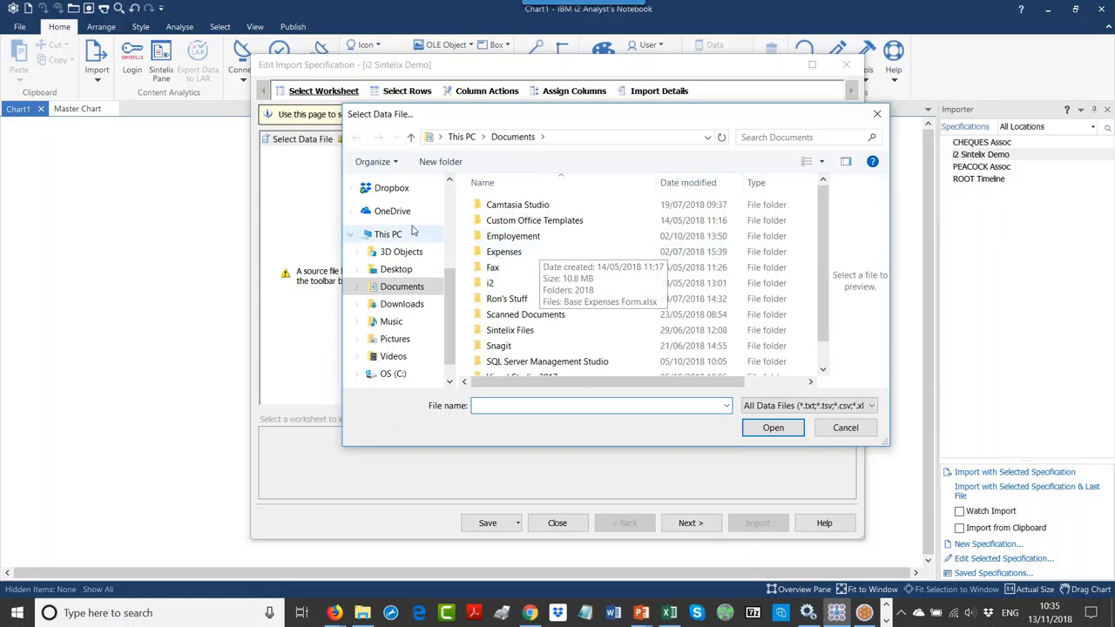
pyautogui.click(392, 270)
pyautogui.doubleClick(522, 207)
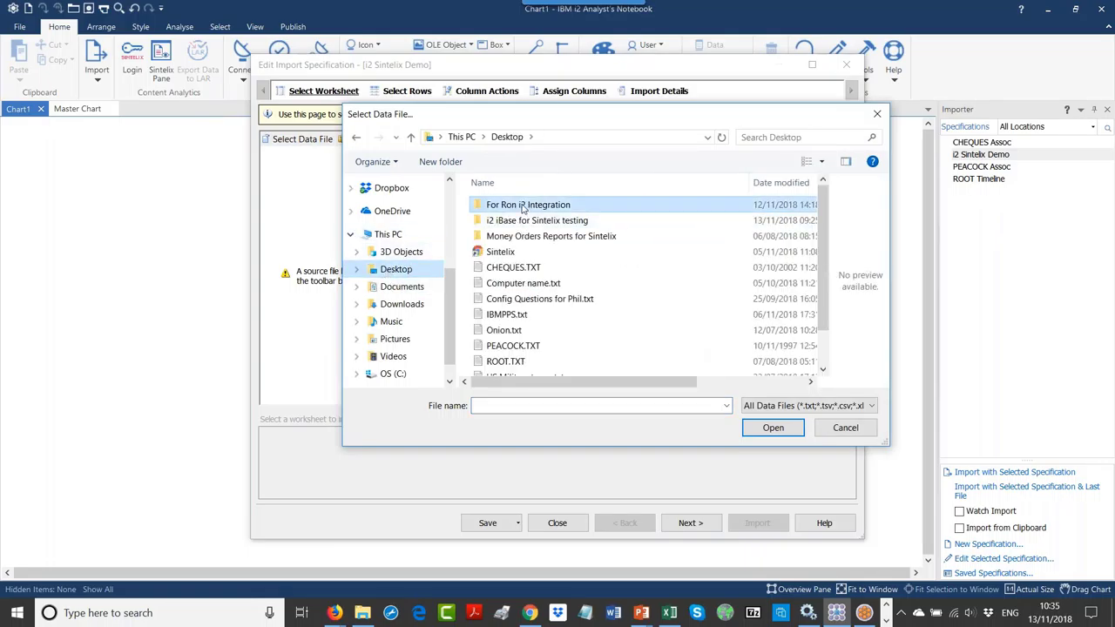
pyautogui.doubleClick(523, 207)
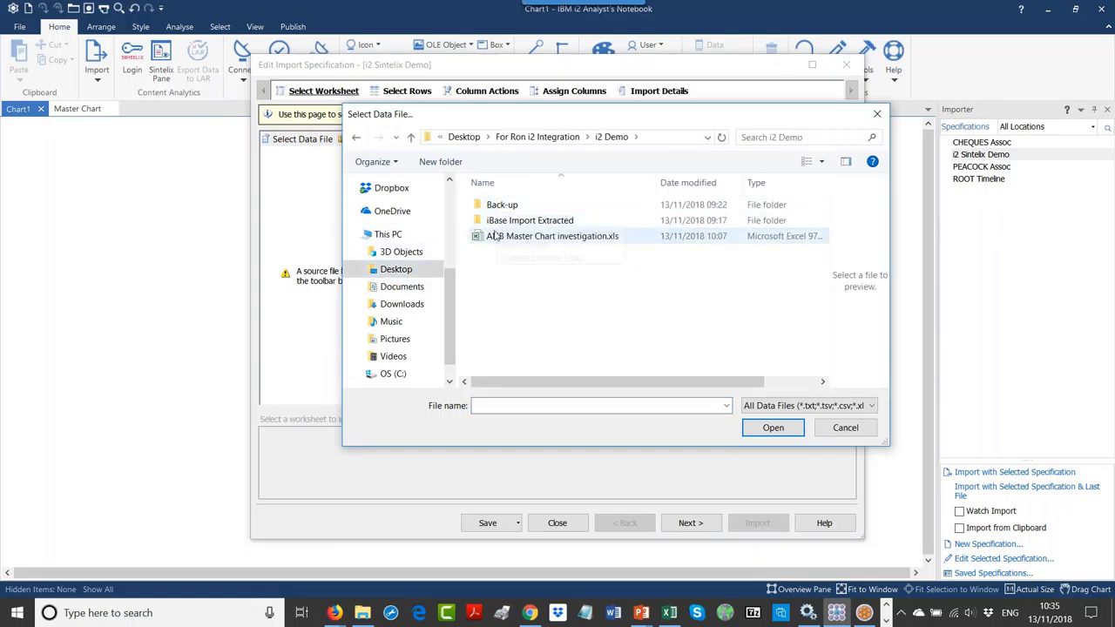
pyautogui.click(501, 240)
# Step: Close Excel to release the spreadsheet, retry, and open it in the import
pyautogui.hotkey('alt', 'Tab')
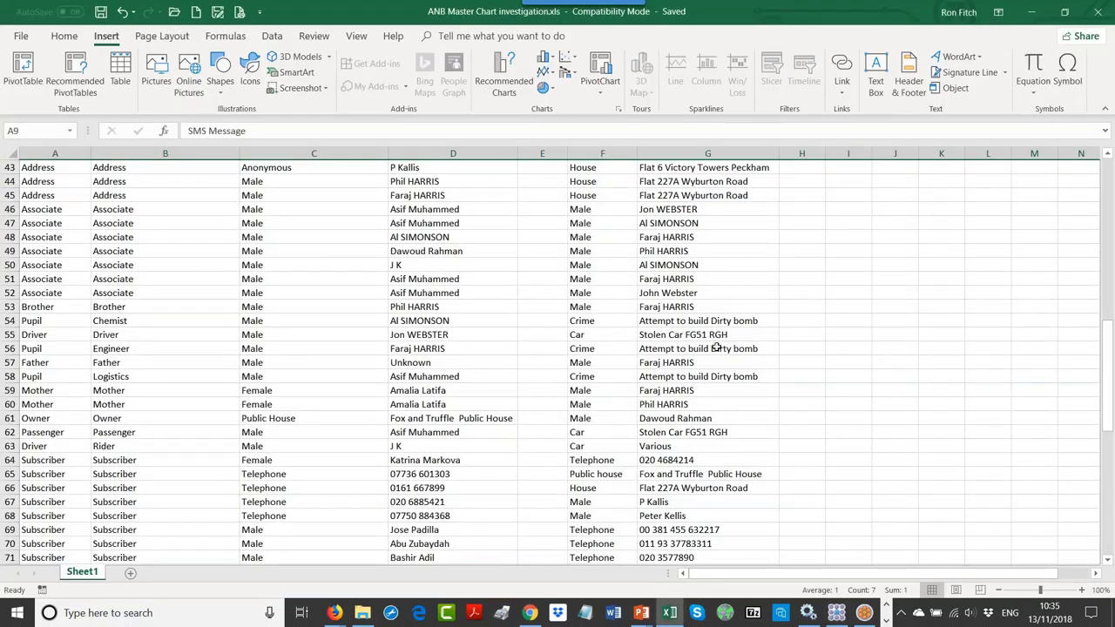
pyautogui.click(1034, 15)
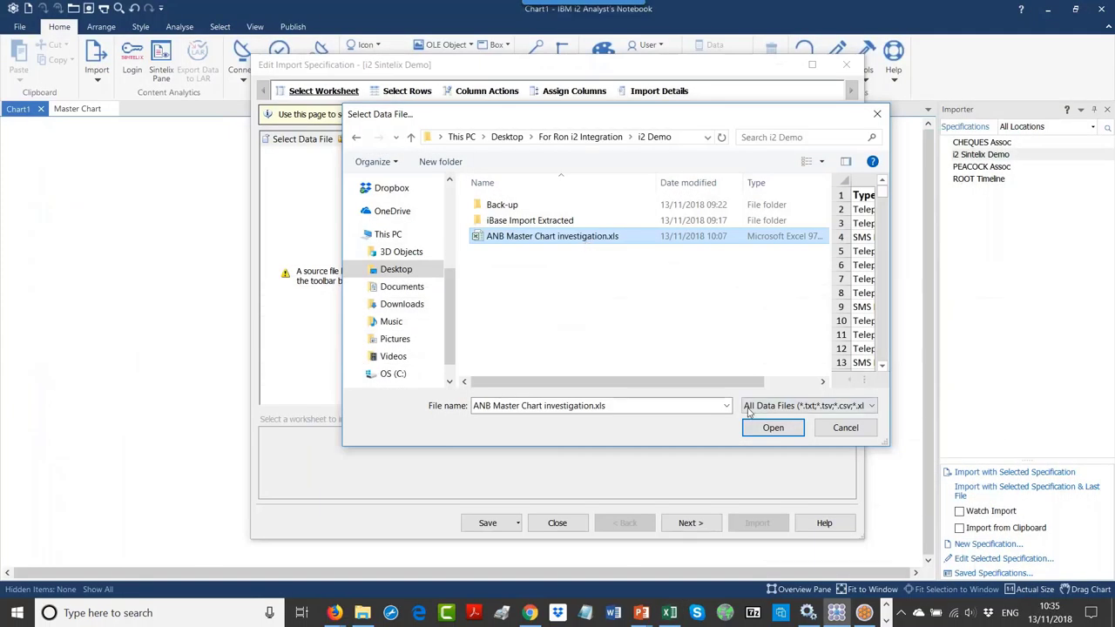
pyautogui.press('Return')
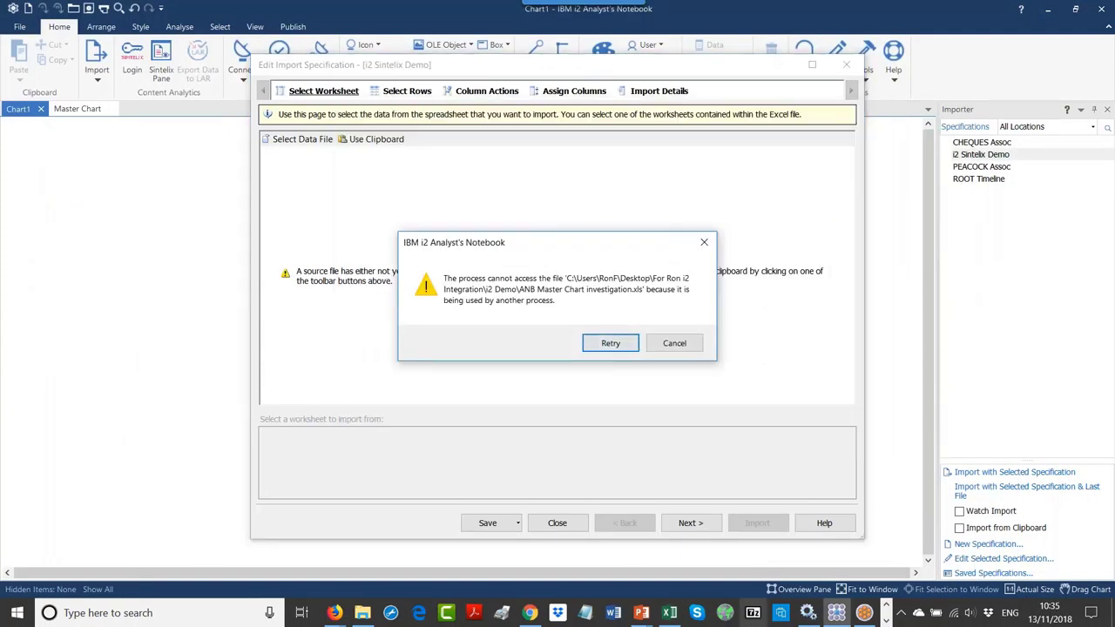
pyautogui.click(671, 615)
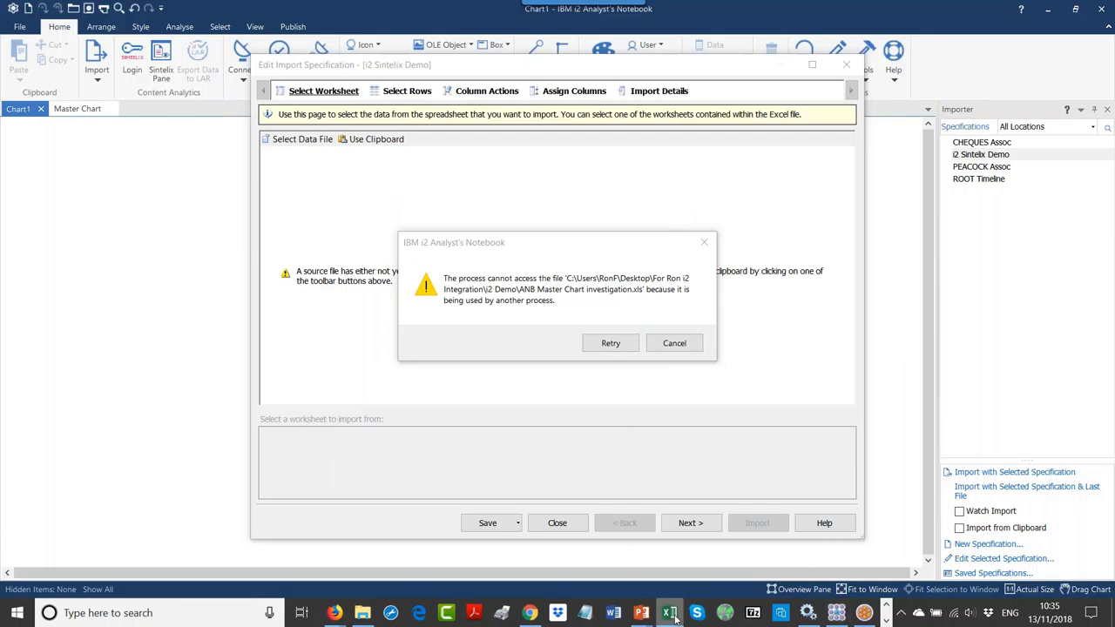
pyautogui.rightClick(670, 617)
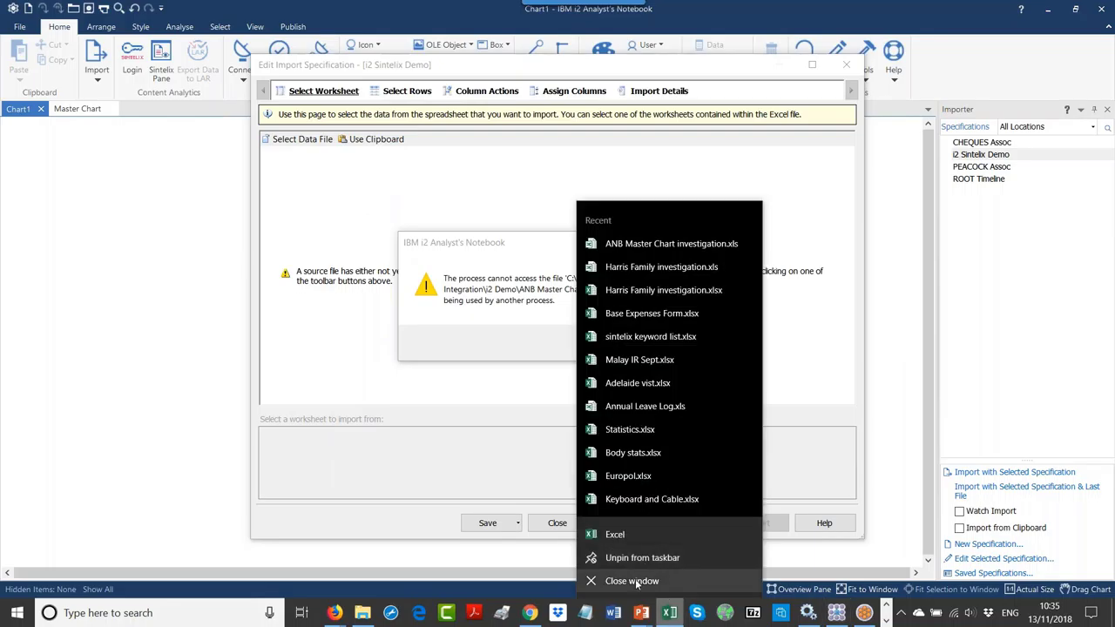
pyautogui.click(634, 581)
pyautogui.click(612, 343)
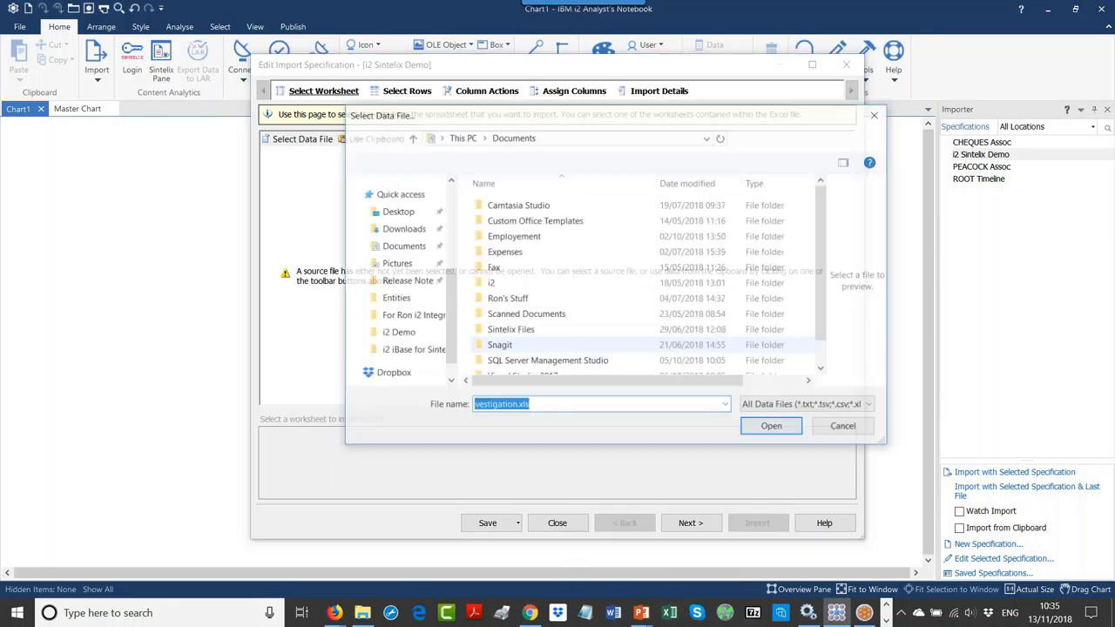
pyautogui.click(772, 427)
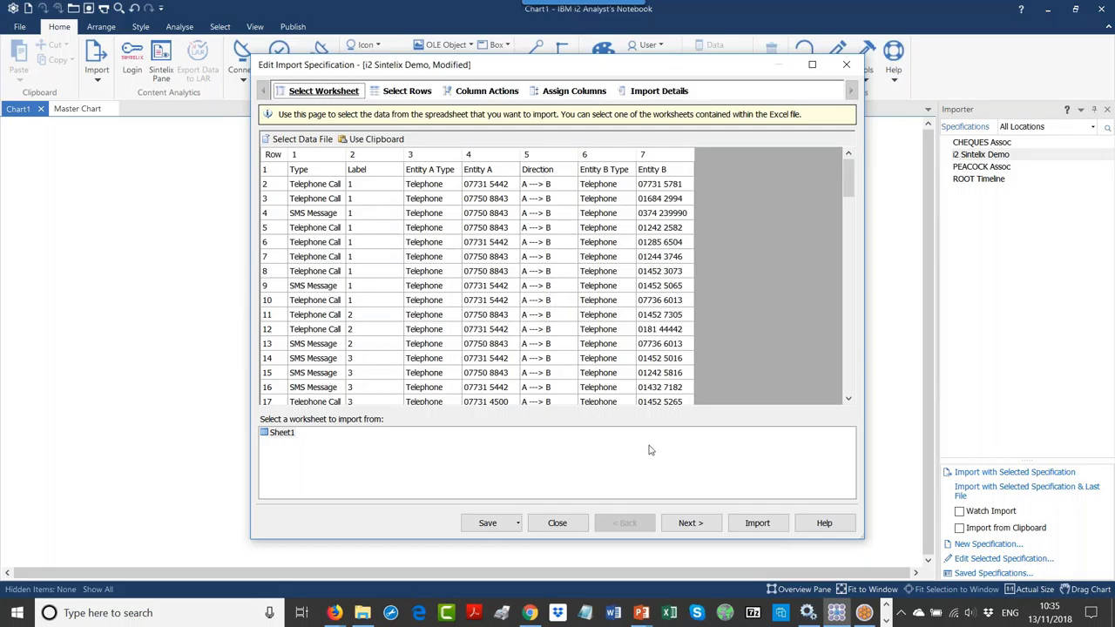
# Step: Advance past row selection and the Direction column transformations to the Assign Columns page
pyautogui.click(690, 523)
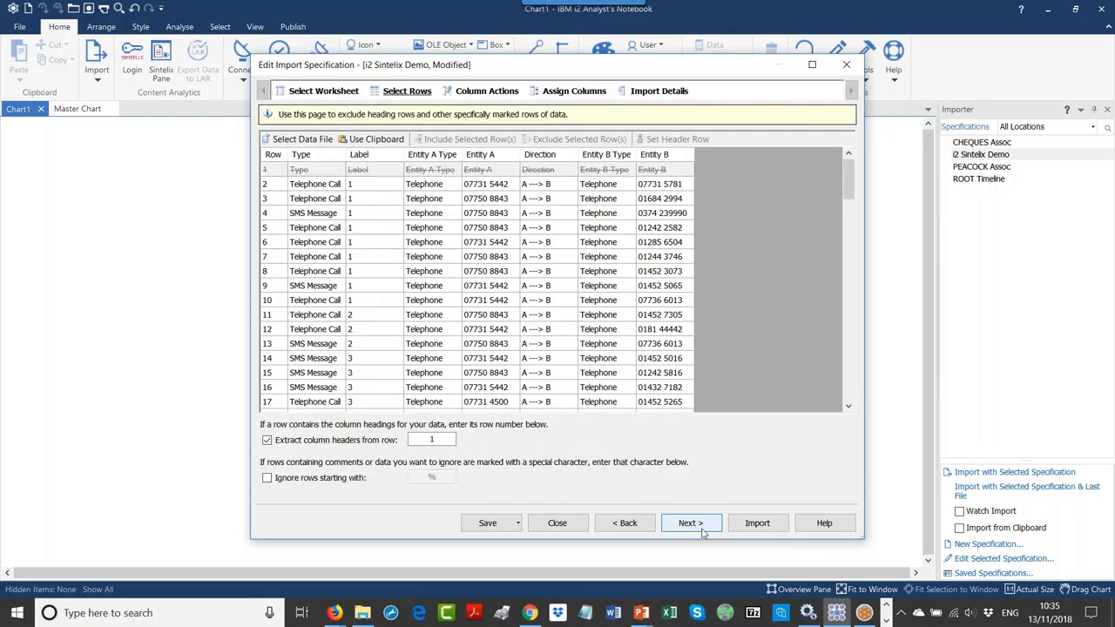
pyautogui.click(692, 524)
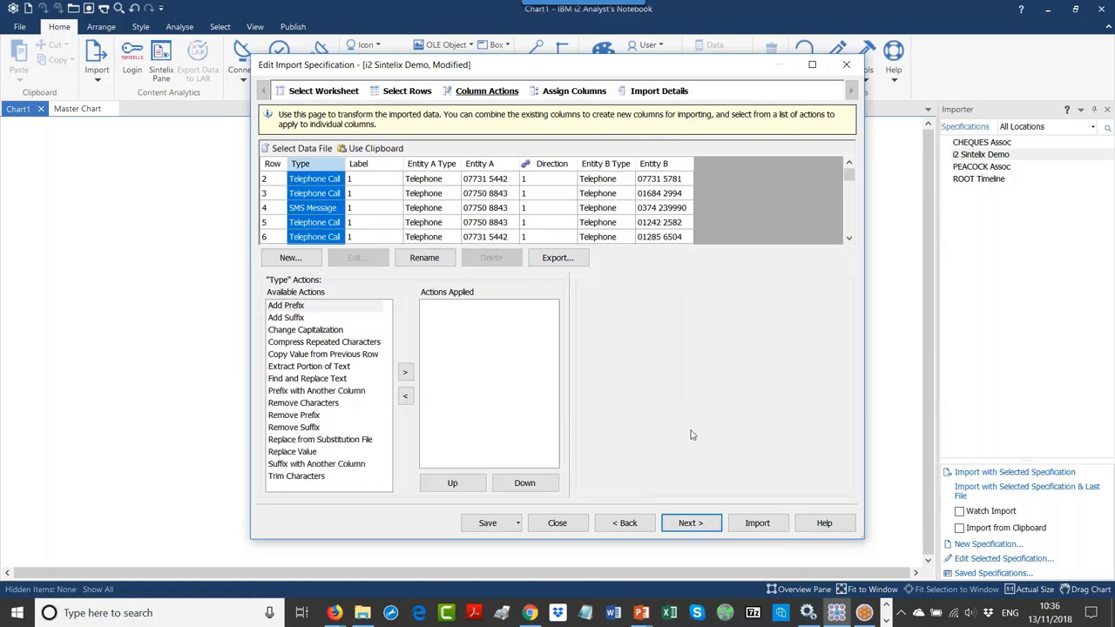
pyautogui.click(552, 195)
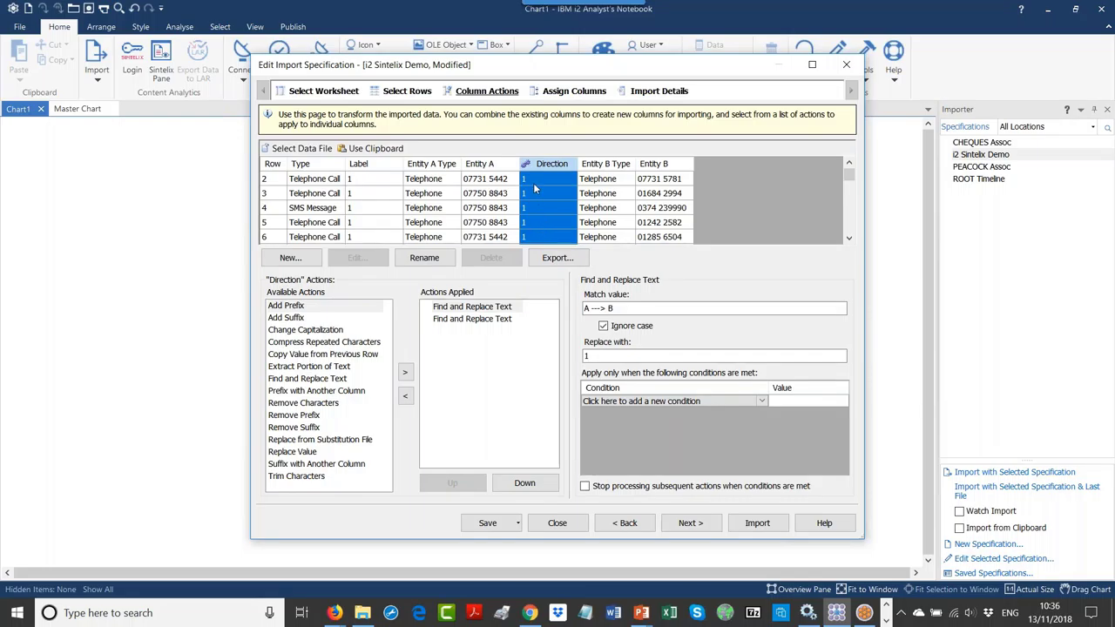
pyautogui.click(691, 523)
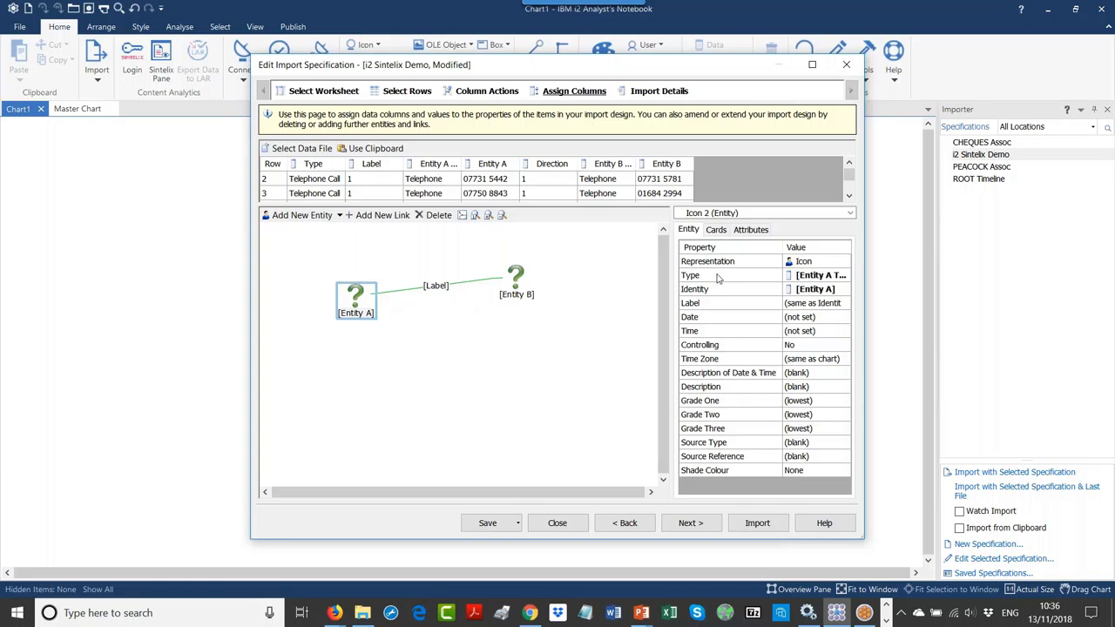
# Step: Check Entity A's Type mapping, widen the Entity A Type column, and run the import
pyautogui.click(721, 279)
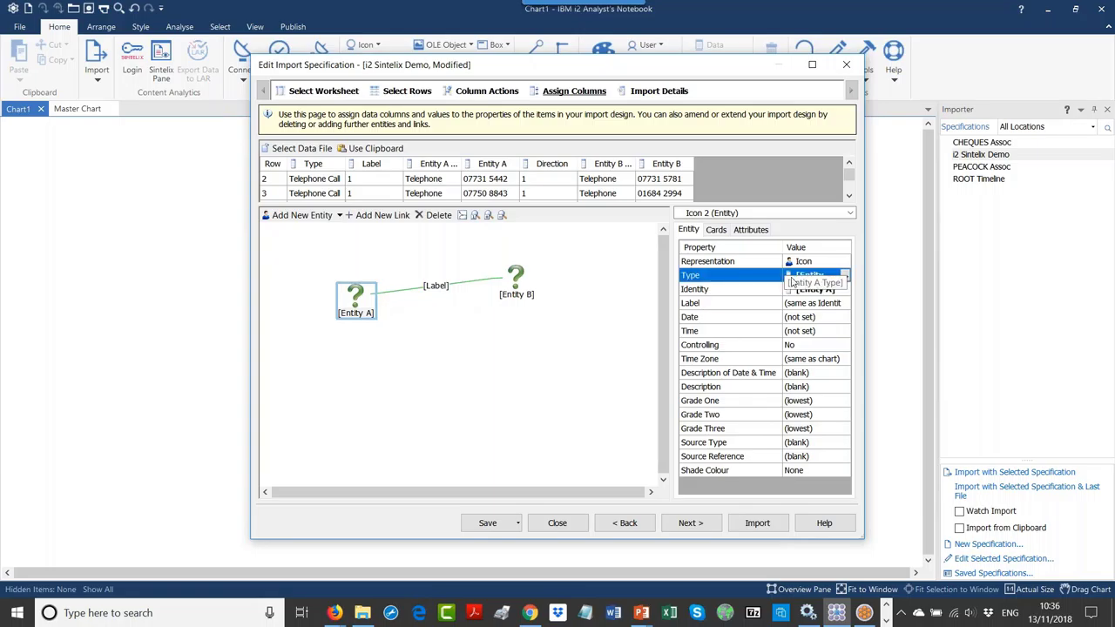
pyautogui.click(465, 166)
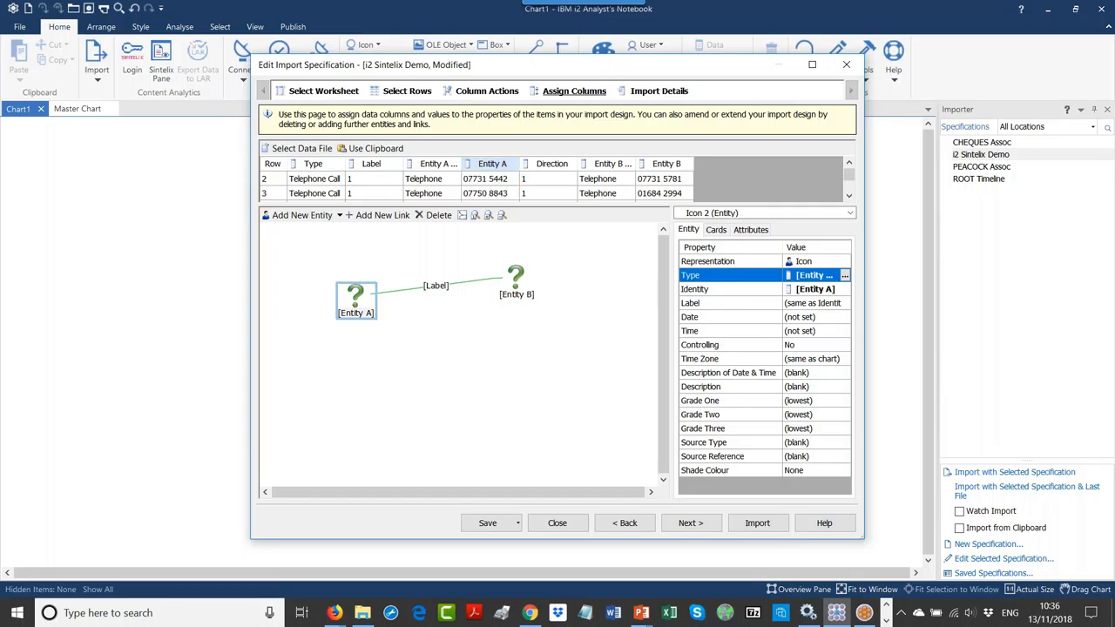
pyautogui.doubleClick(462, 163)
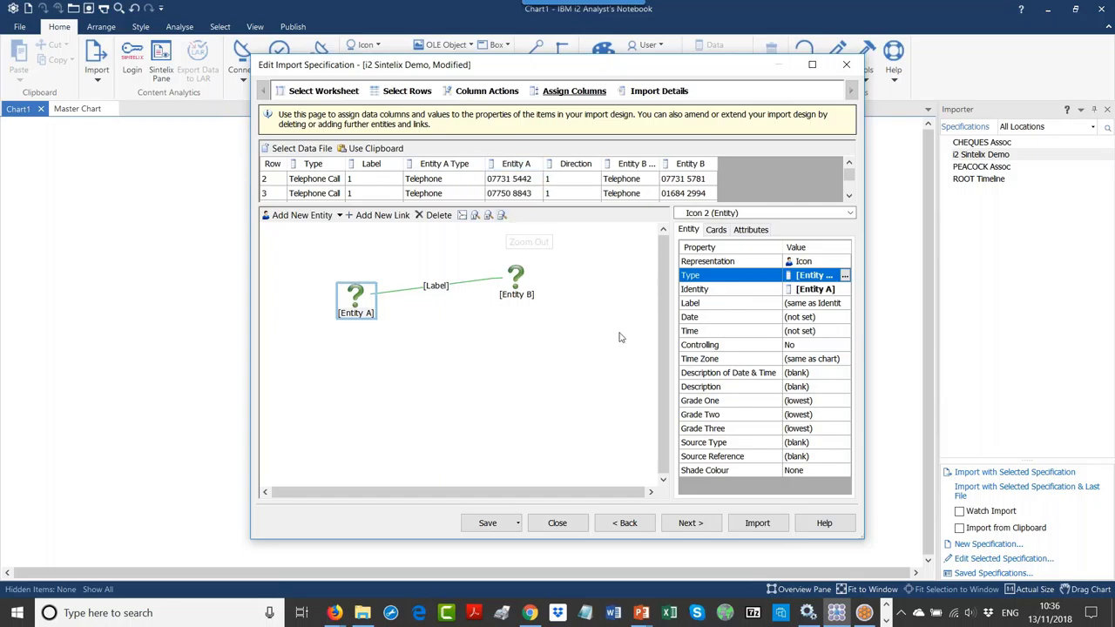
pyautogui.click(748, 523)
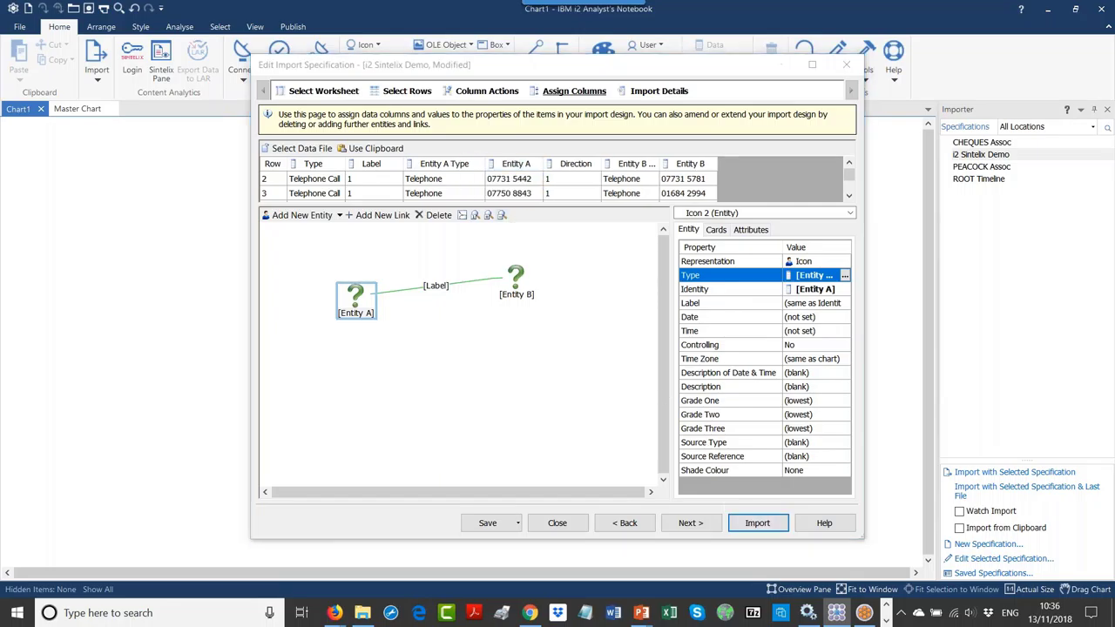
# Step: Save the specification, close the report of 86 entities and 97 links, and view the Master Chart
pyautogui.click(541, 337)
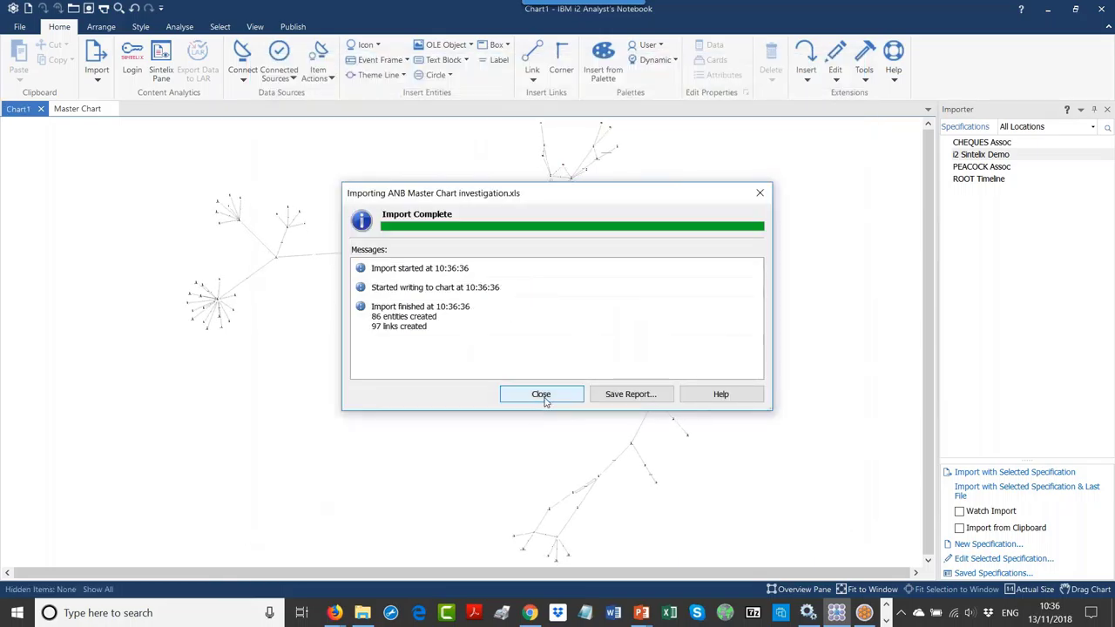
pyautogui.click(541, 393)
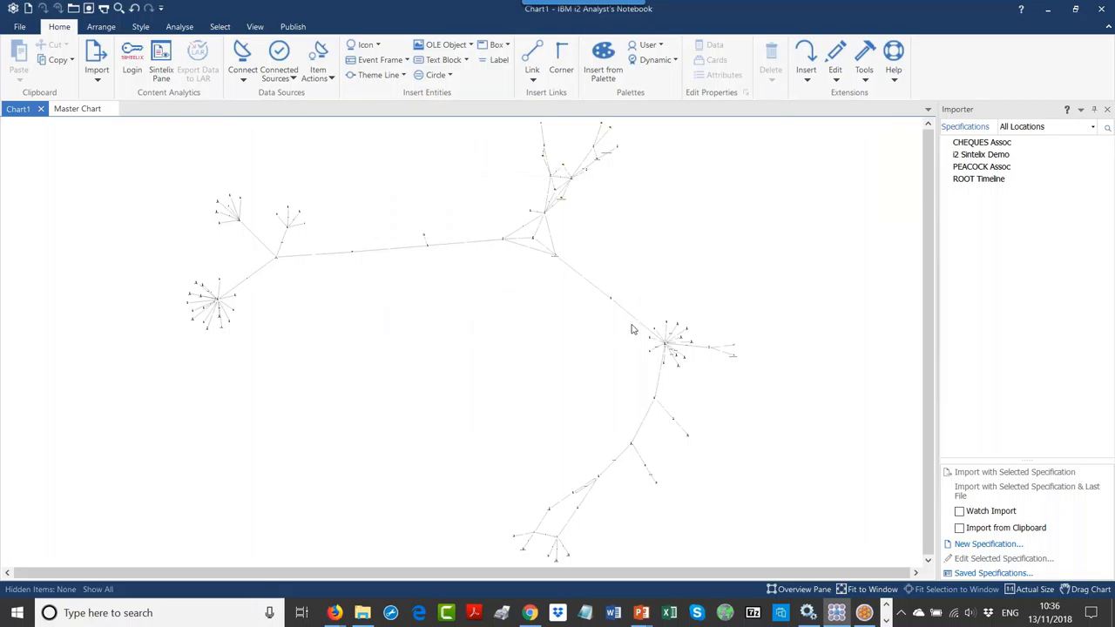
pyautogui.click(76, 109)
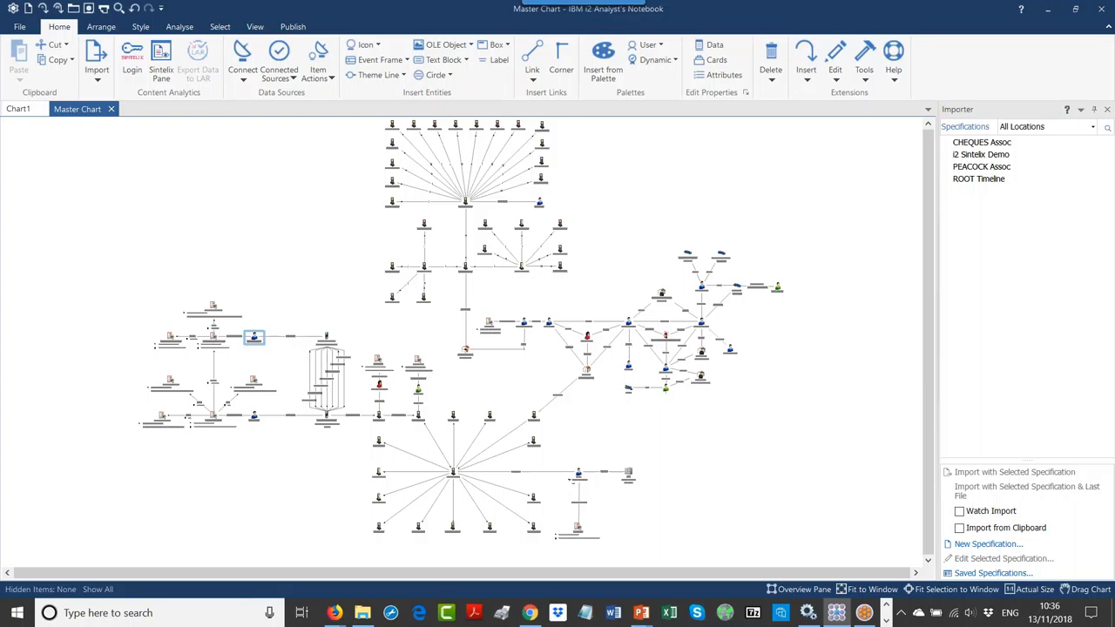
pyautogui.click(323, 194)
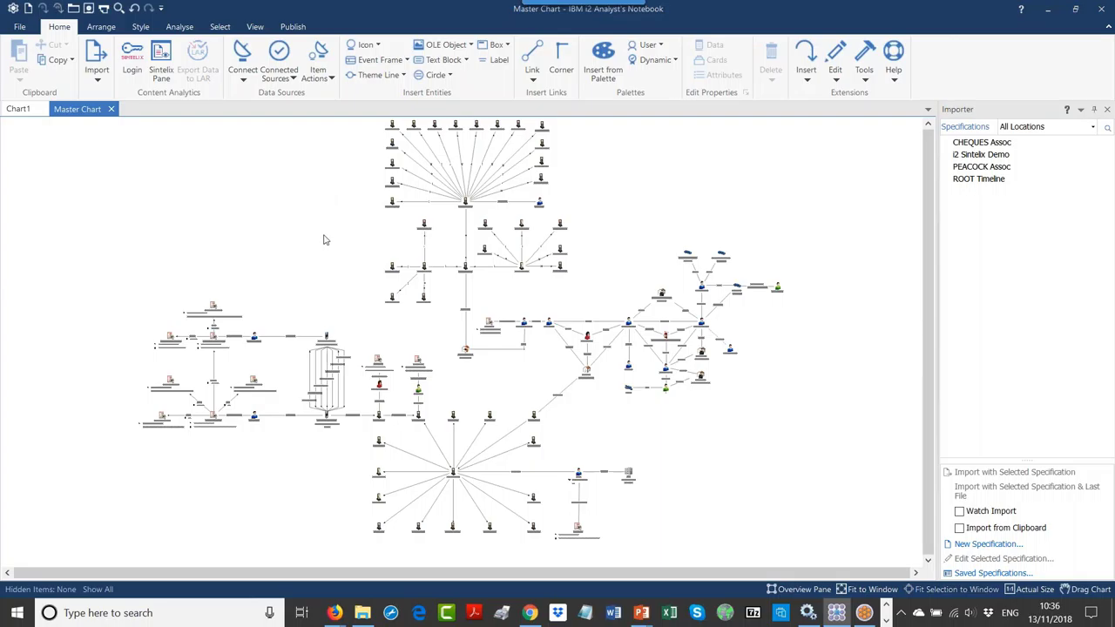
pyautogui.click(664, 339)
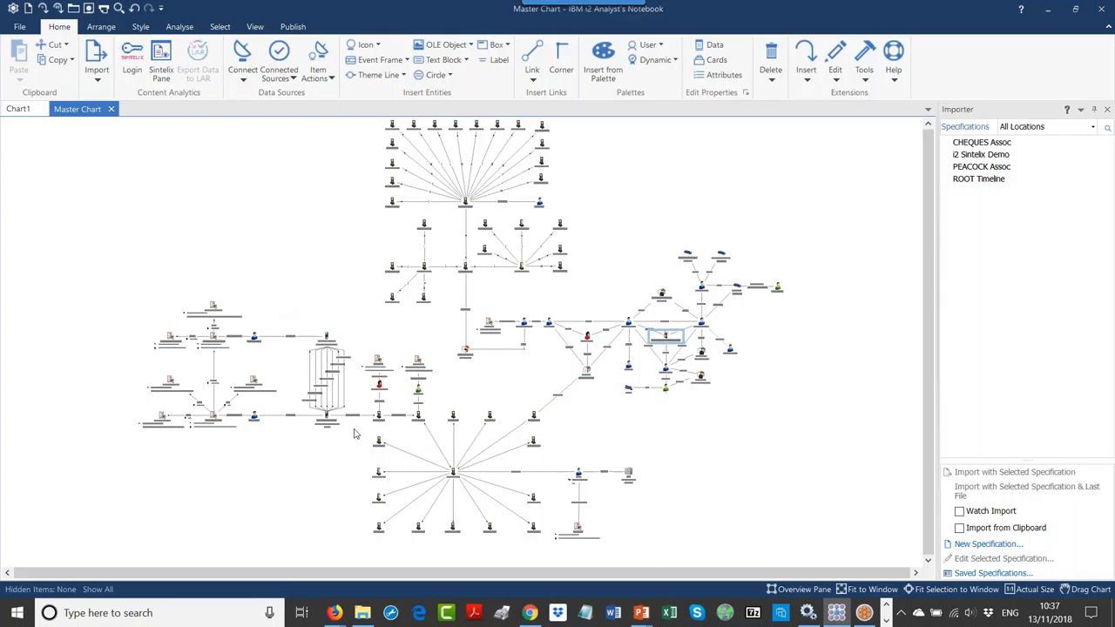
# Step: Copy the Master Chart's left-hand cluster and paste it into a new Chart2
pyautogui.moveTo(362, 440); pyautogui.dragTo(122, 292)
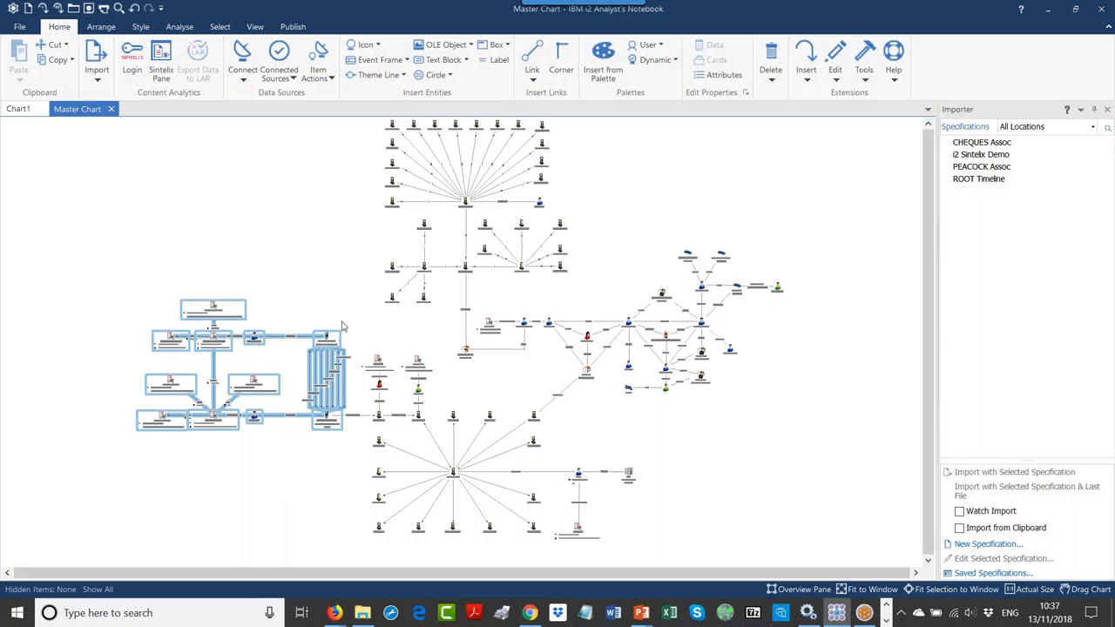
pyautogui.rightClick(213, 322)
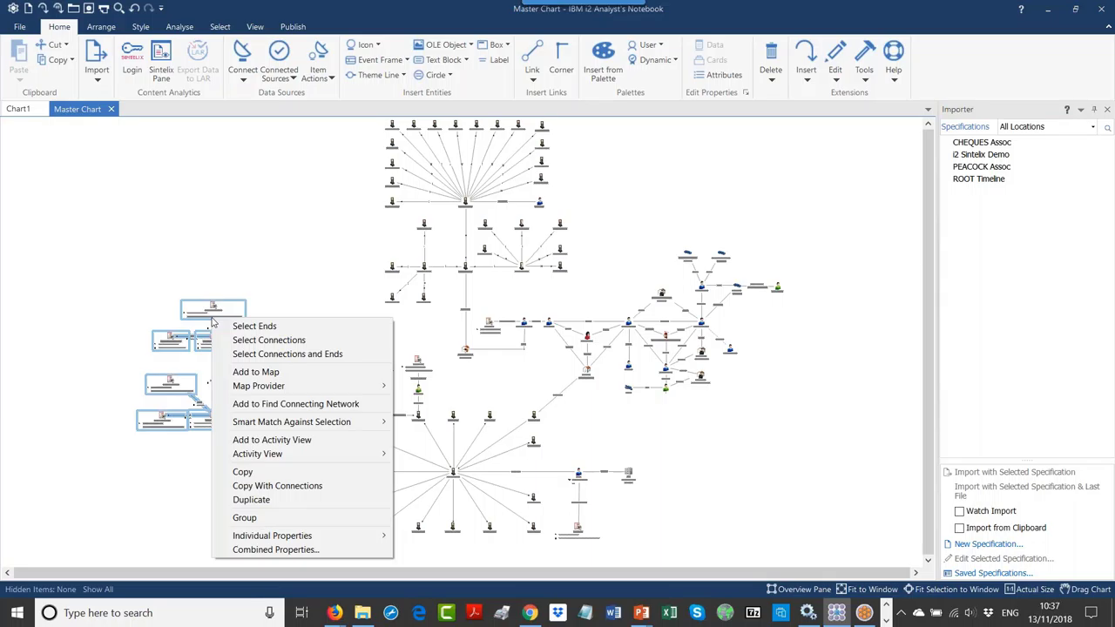
pyautogui.click(249, 471)
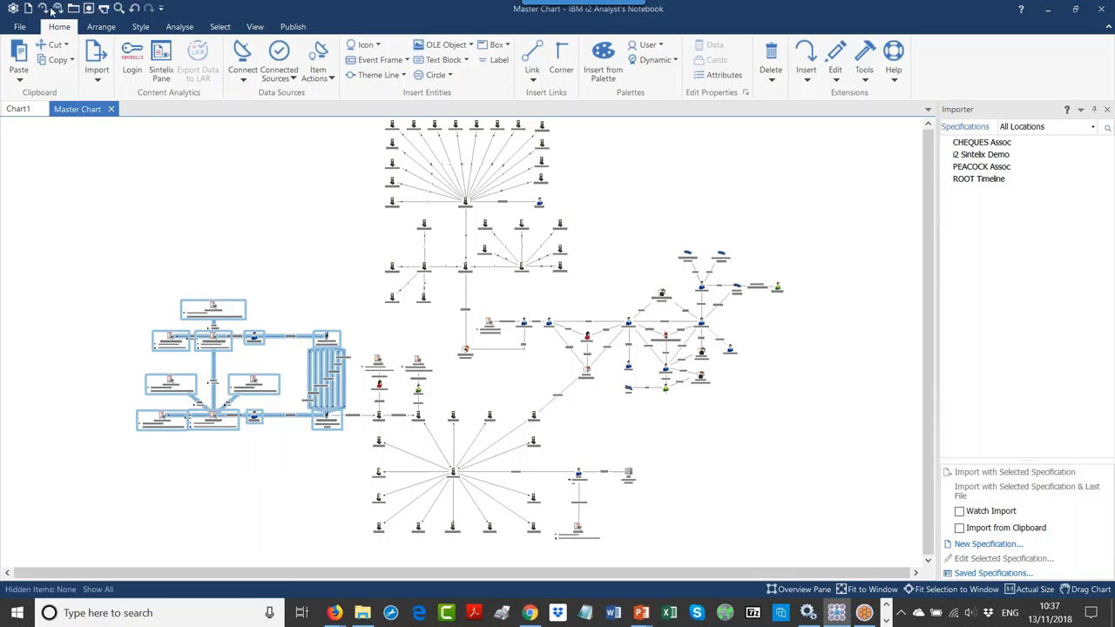
pyautogui.hotkey('ctrl', 'n')
pyautogui.rightClick(202, 172)
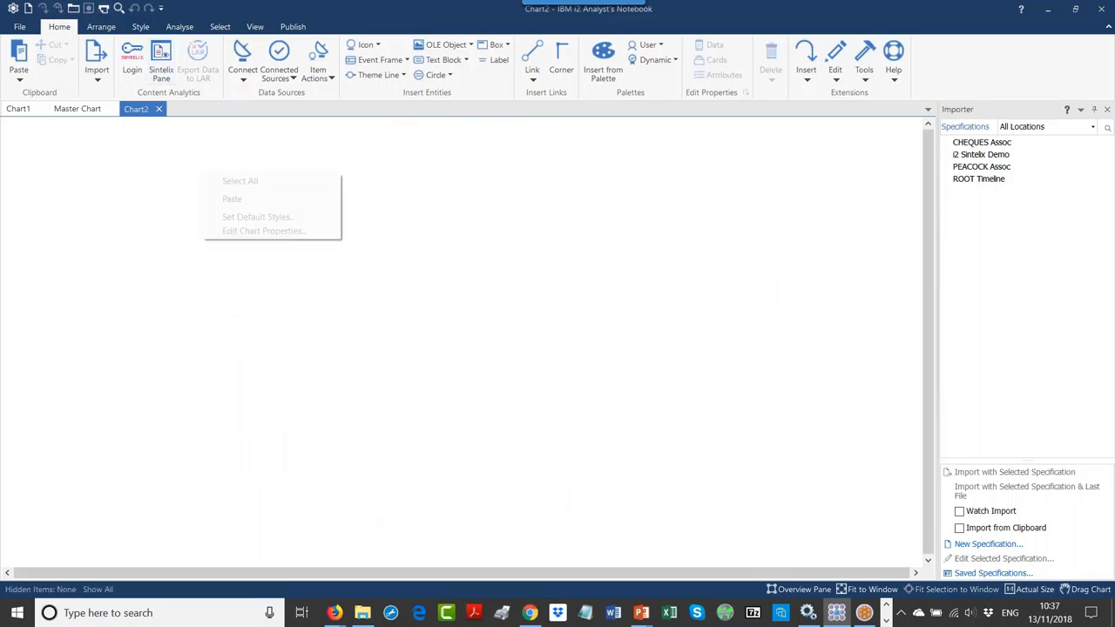
pyautogui.click(228, 199)
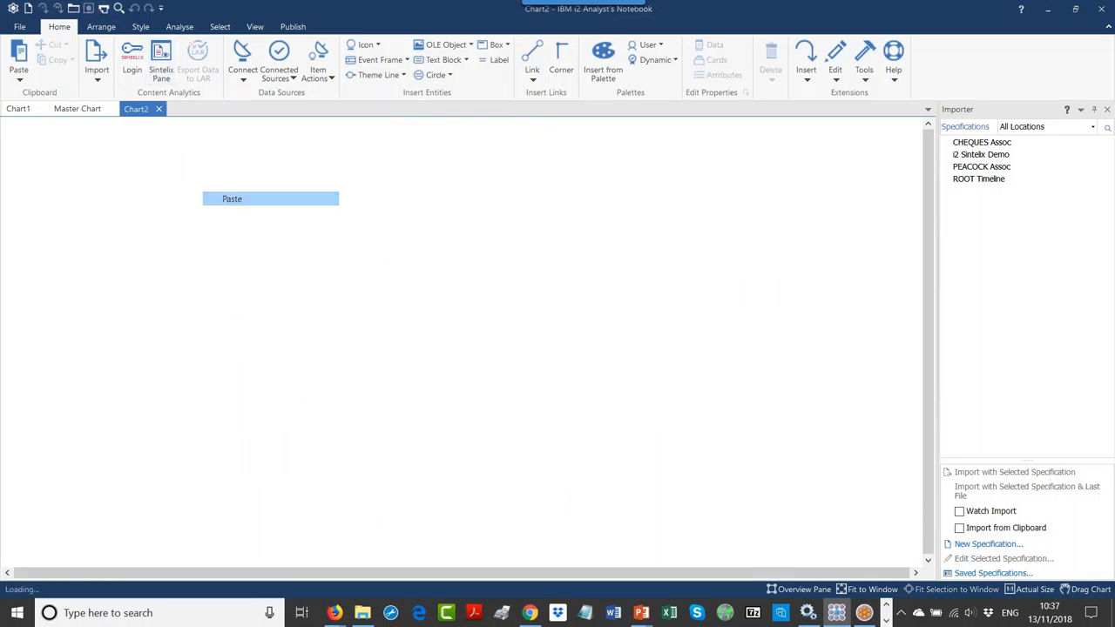
pyautogui.click(135, 230)
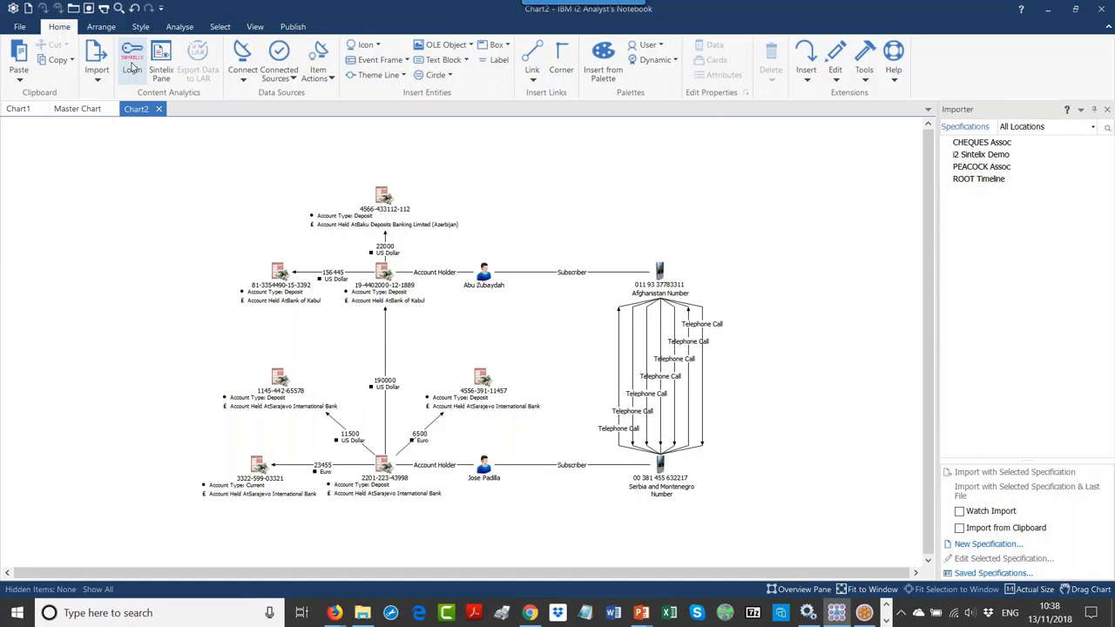
# Step: Log in to Sintelix, open project 0001 i2 Demo, list its networks, and switch to Chrome
pyautogui.click(132, 68)
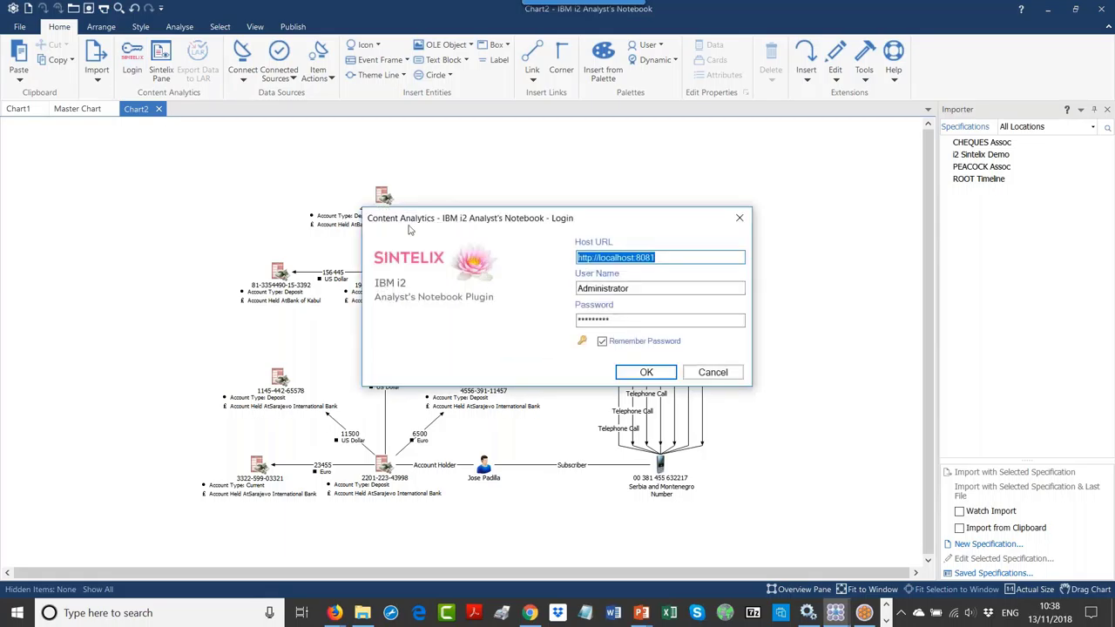
pyautogui.click(644, 372)
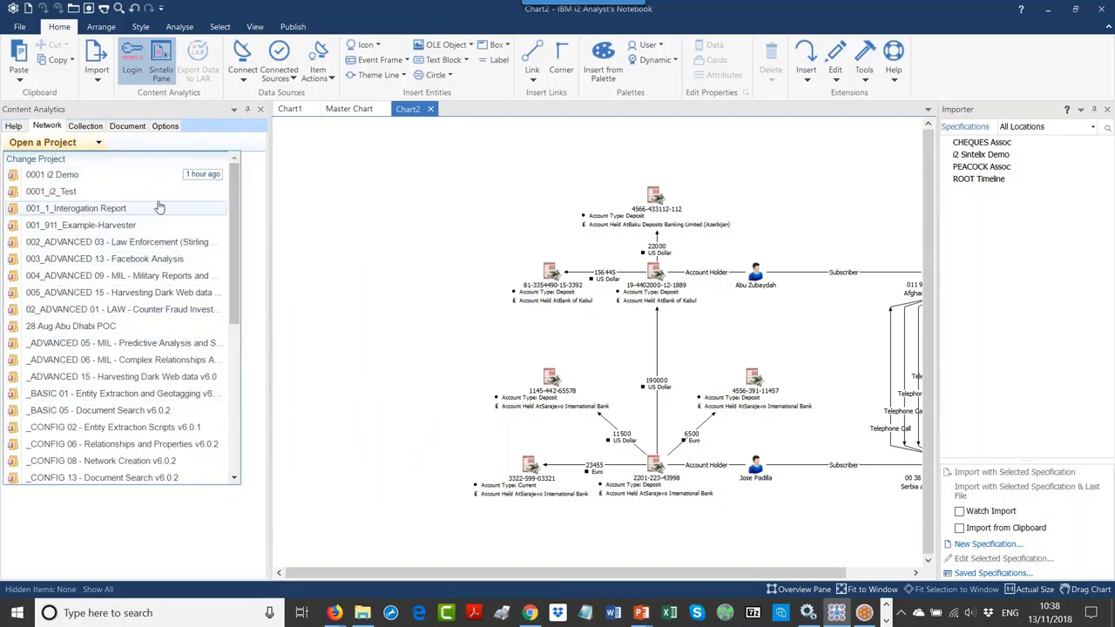
pyautogui.click(58, 176)
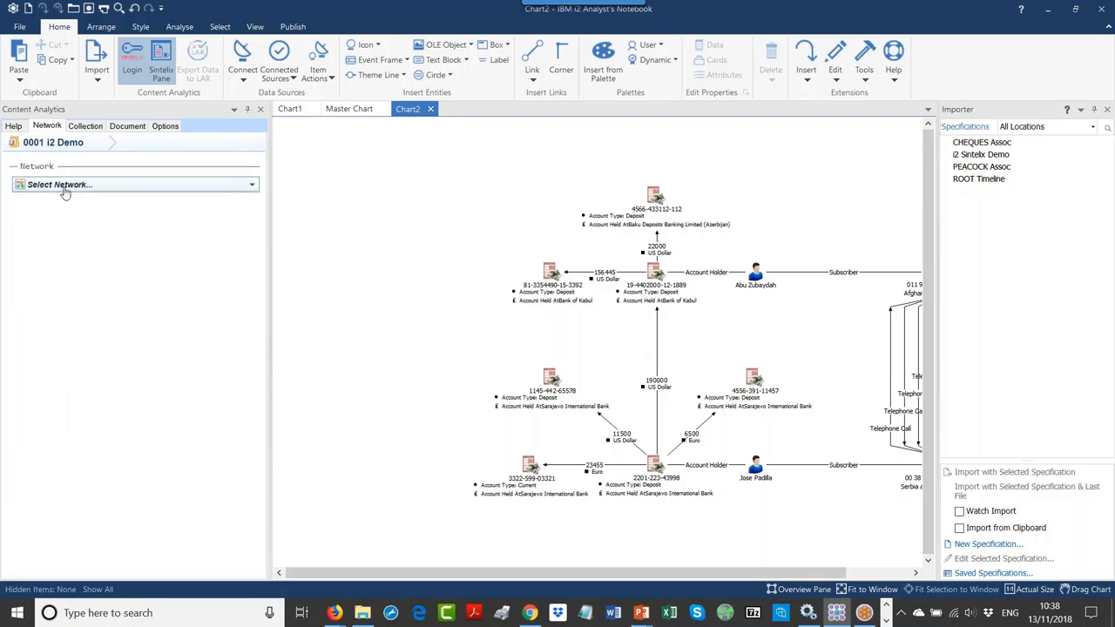
pyautogui.click(62, 188)
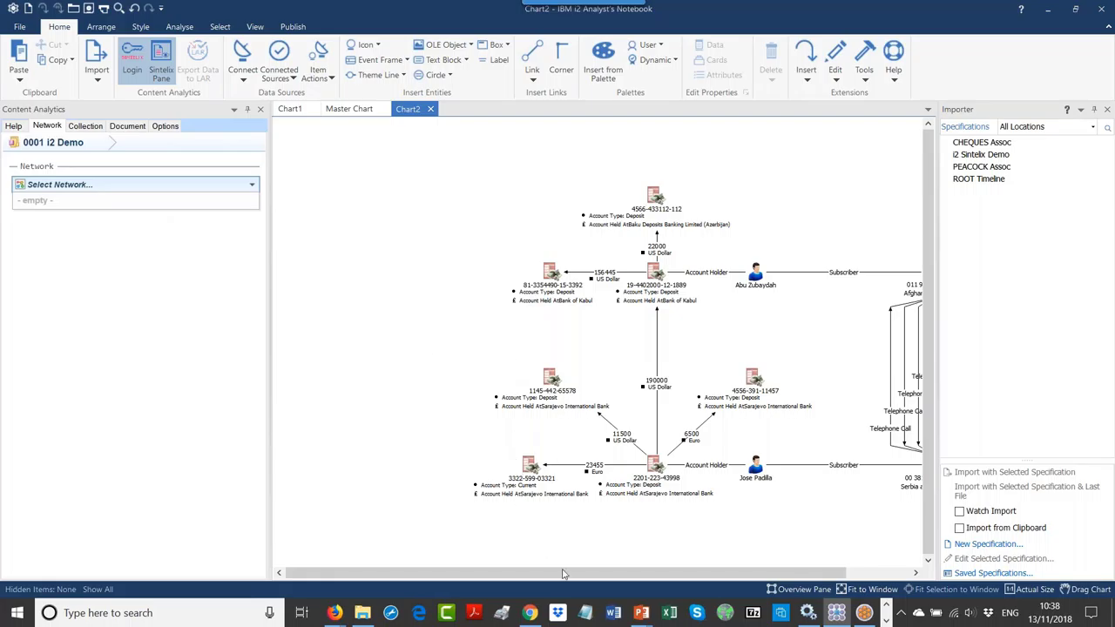
pyautogui.click(530, 612)
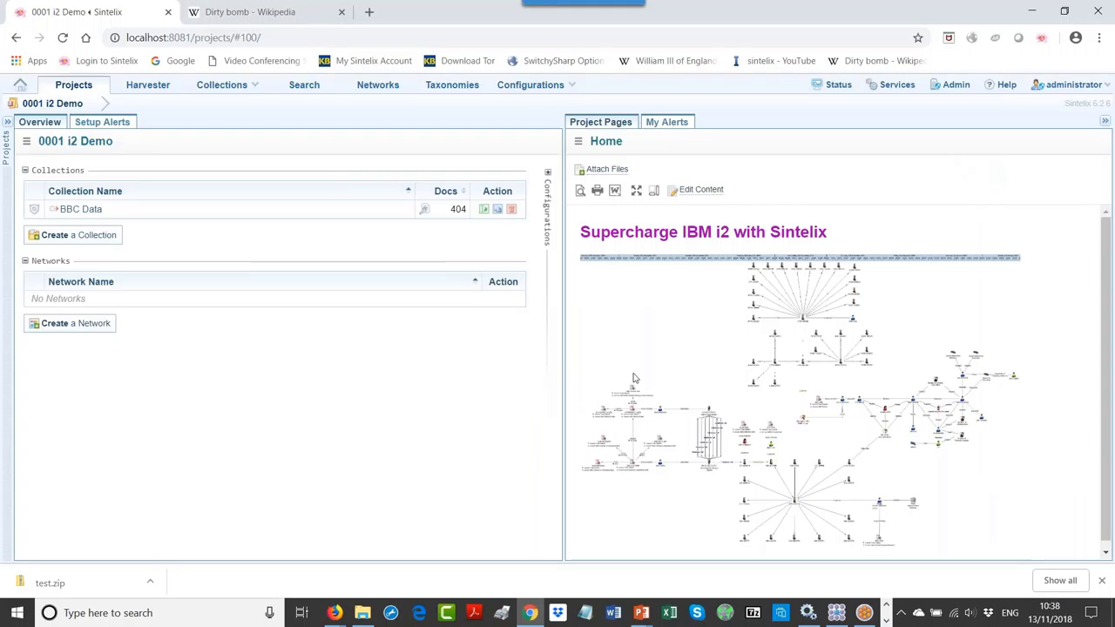
# Step: Create a Sintelix network named 'i2 Demo' from the BBC Data collection, then return to Analyst's Notebook
pyautogui.click(373, 89)
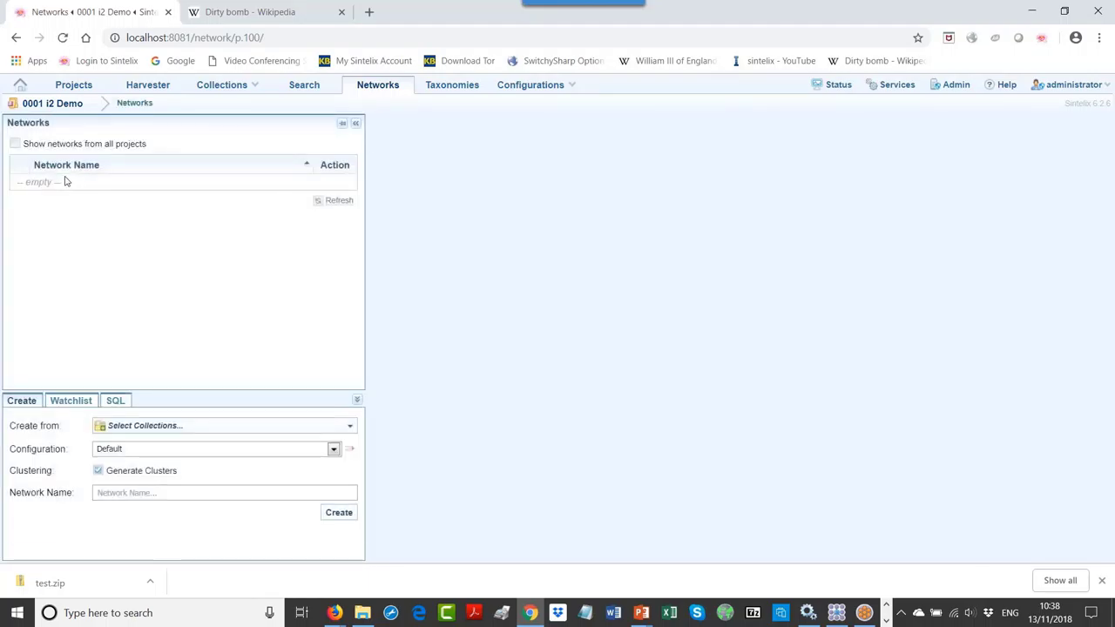
pyautogui.click(110, 493)
pyautogui.write('i2 Demo')
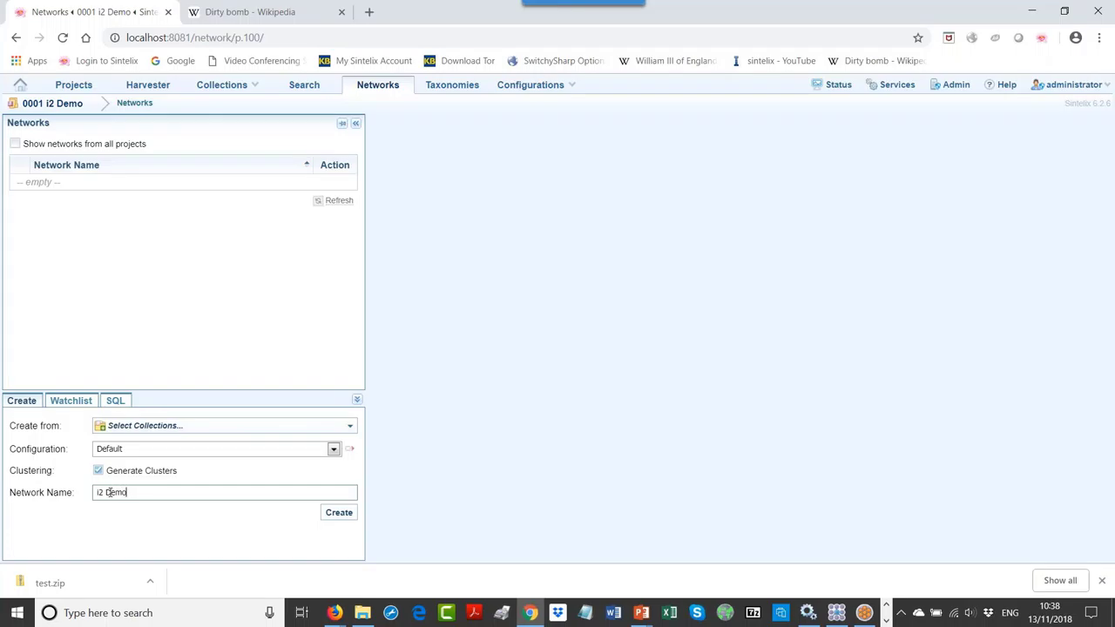
pyautogui.click(340, 515)
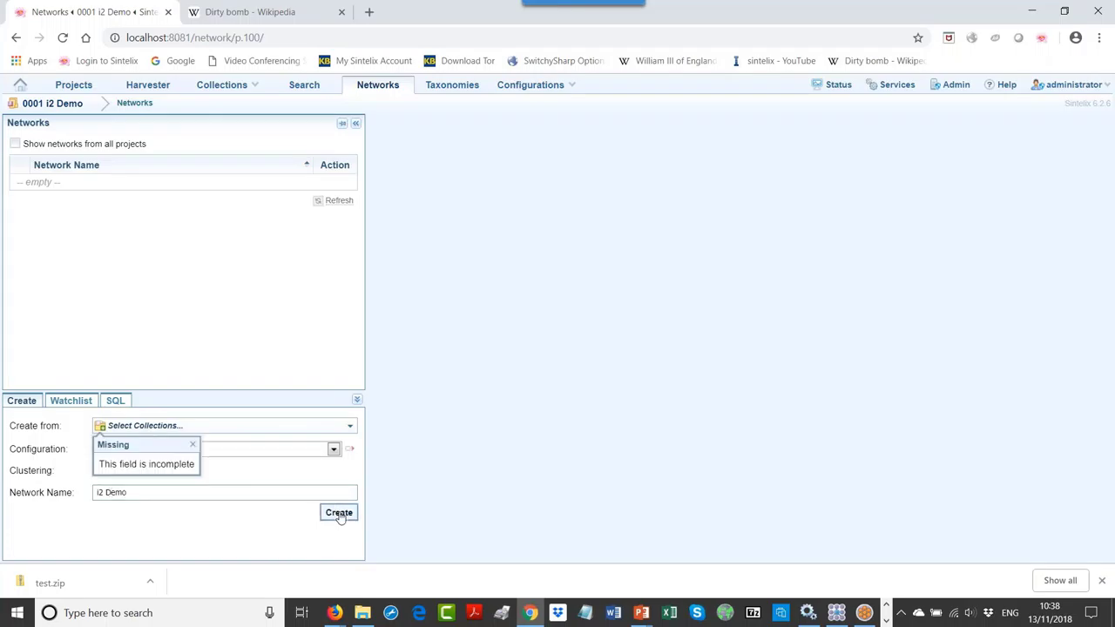
pyautogui.click(224, 428)
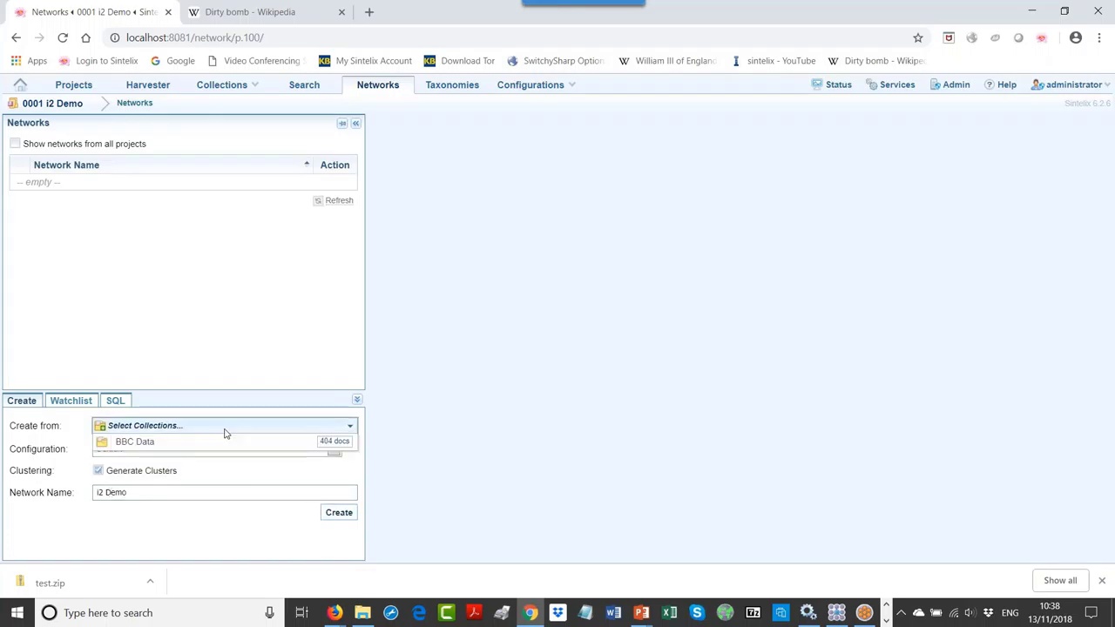
pyautogui.click(197, 444)
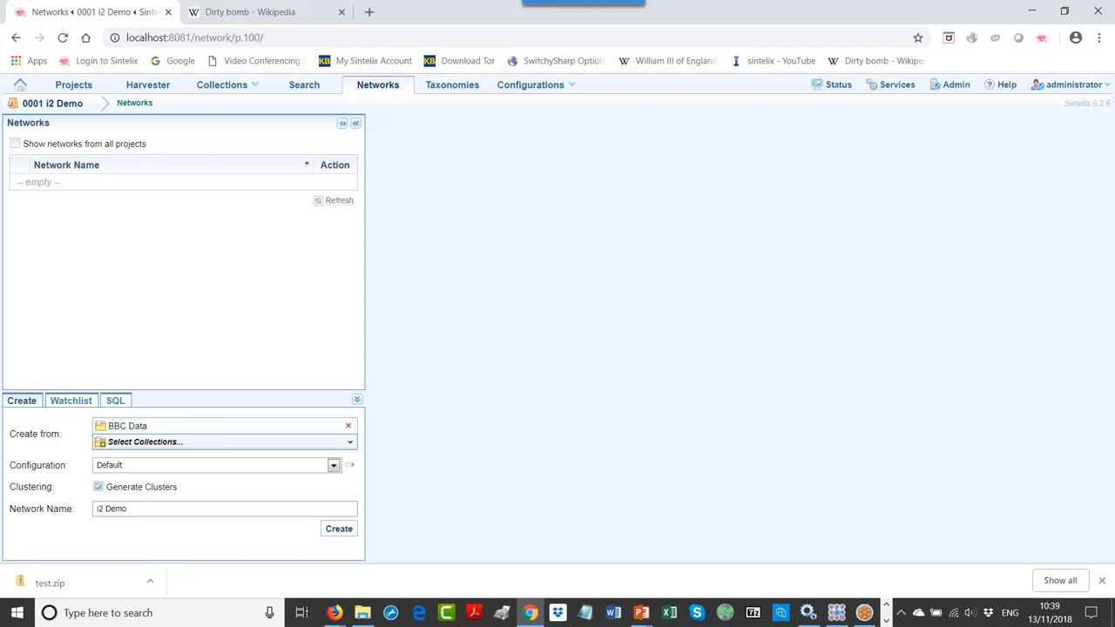
pyautogui.click(337, 530)
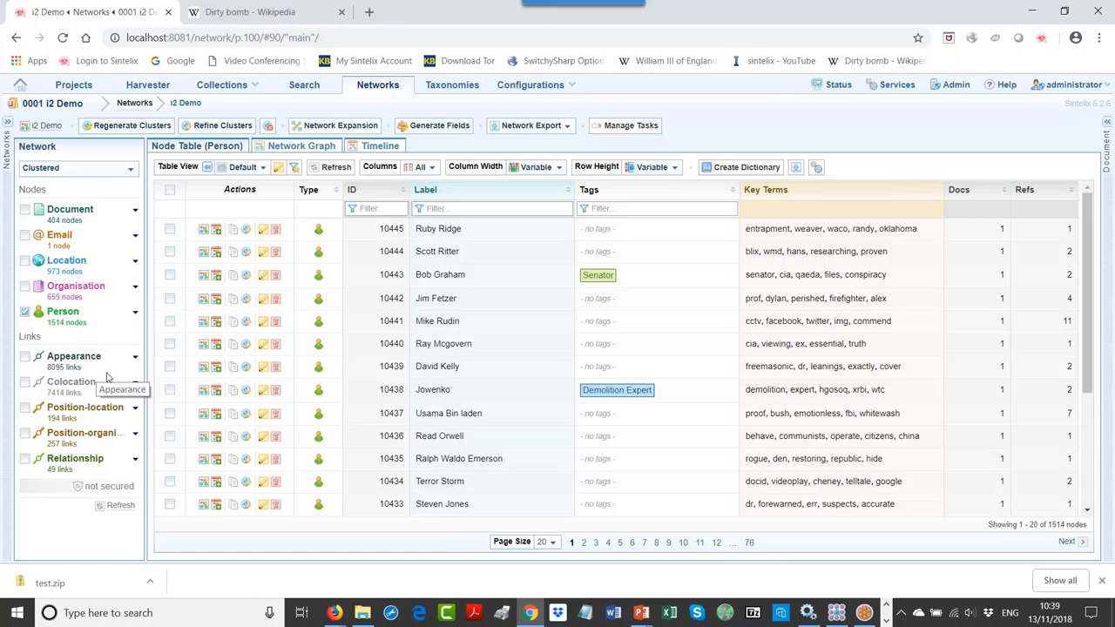
pyautogui.hotkey('alt', 'Tab')
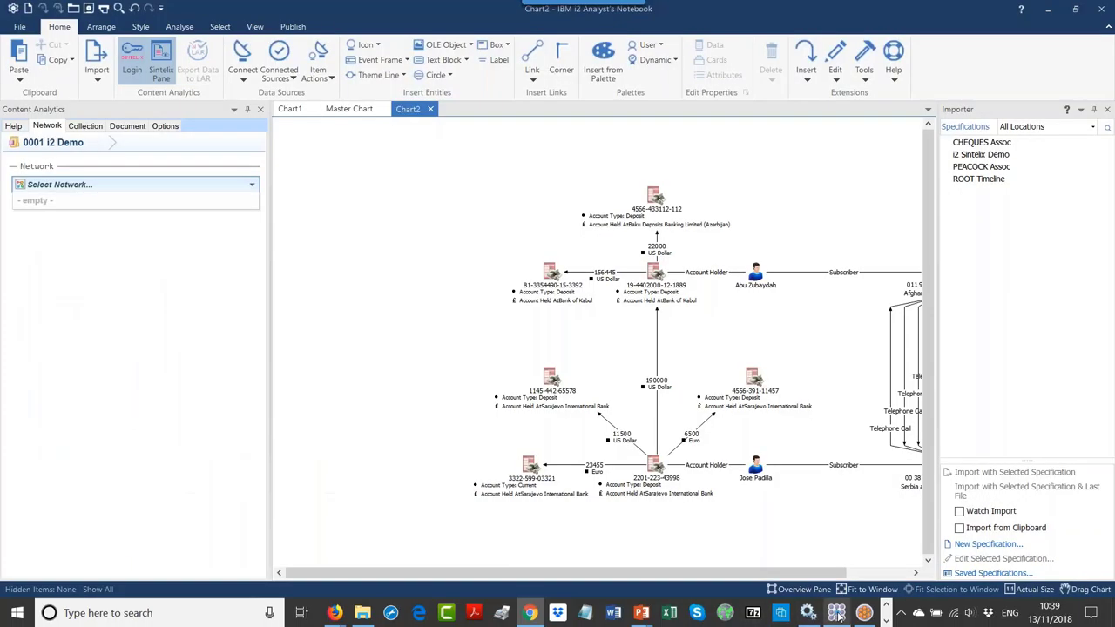
# Step: Choose the i2 Demo network in Content Analytics, close the Importer pane, and select Jose Padilla
pyautogui.click(103, 189)
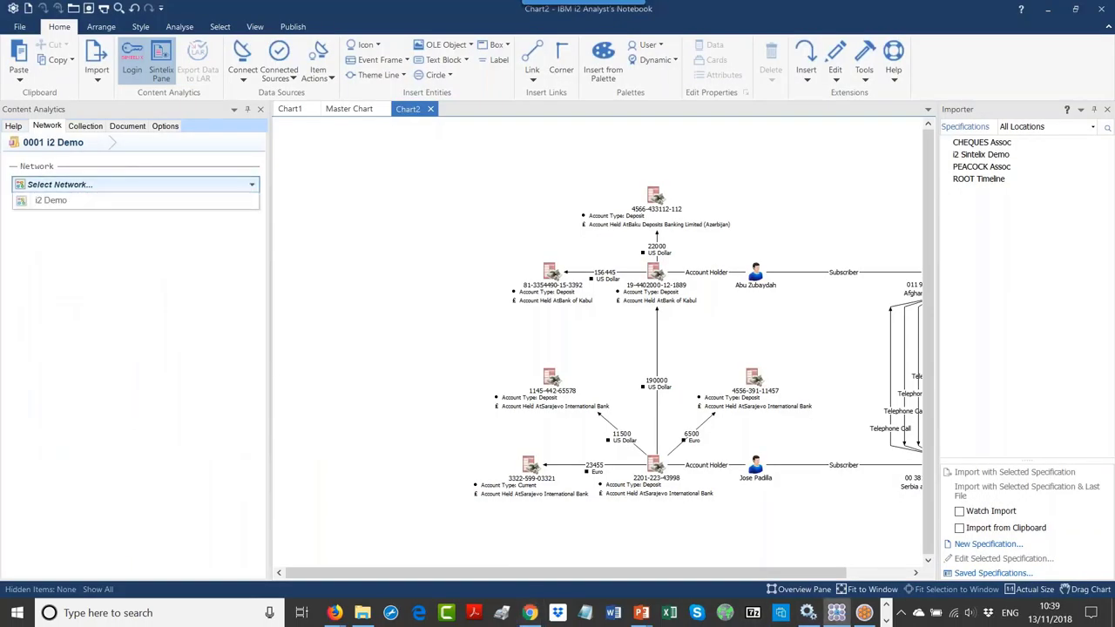
pyautogui.click(90, 202)
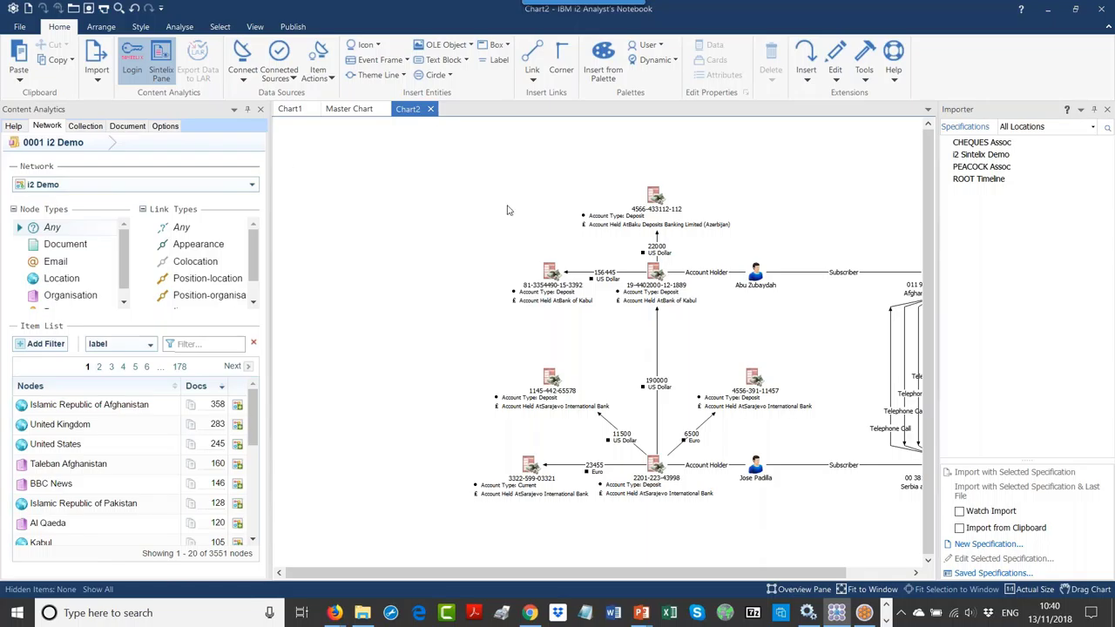
pyautogui.click(1108, 110)
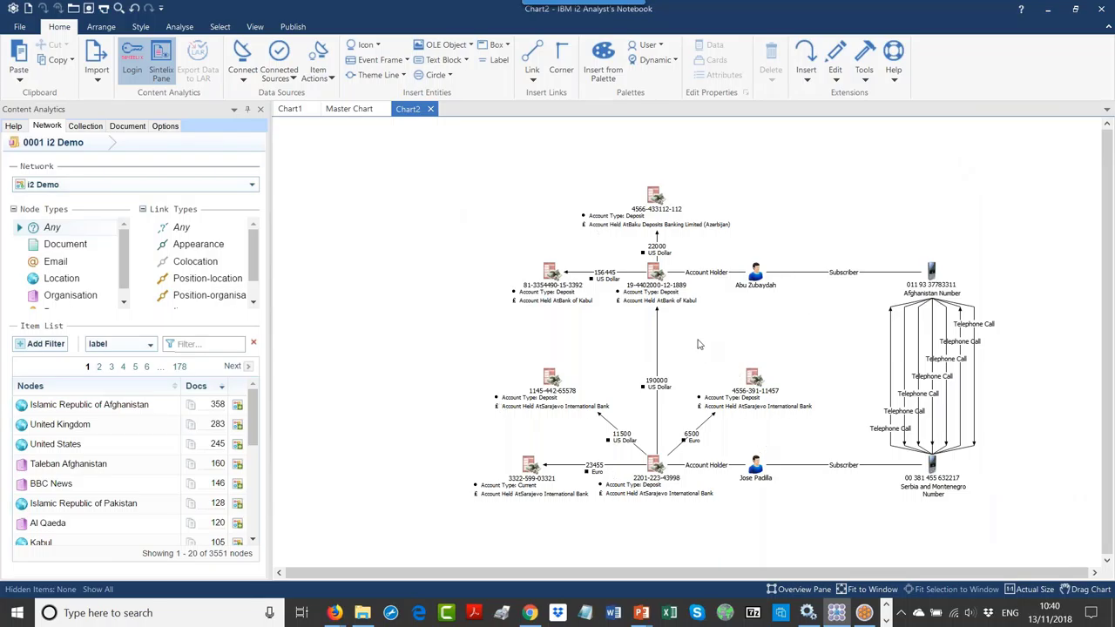
pyautogui.click(756, 470)
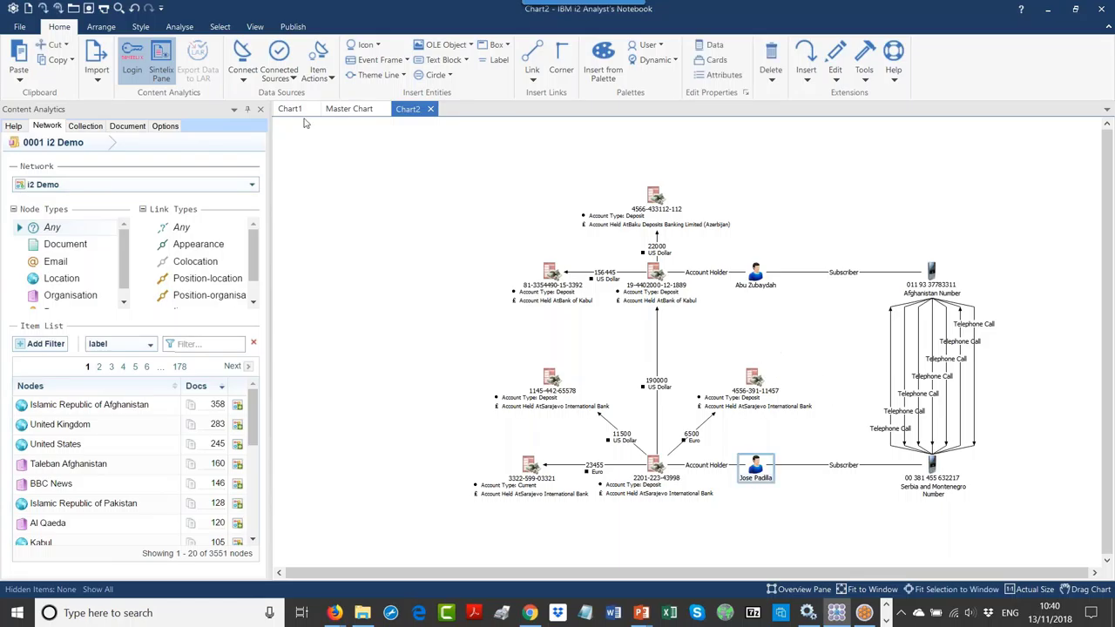
pyautogui.click(100, 27)
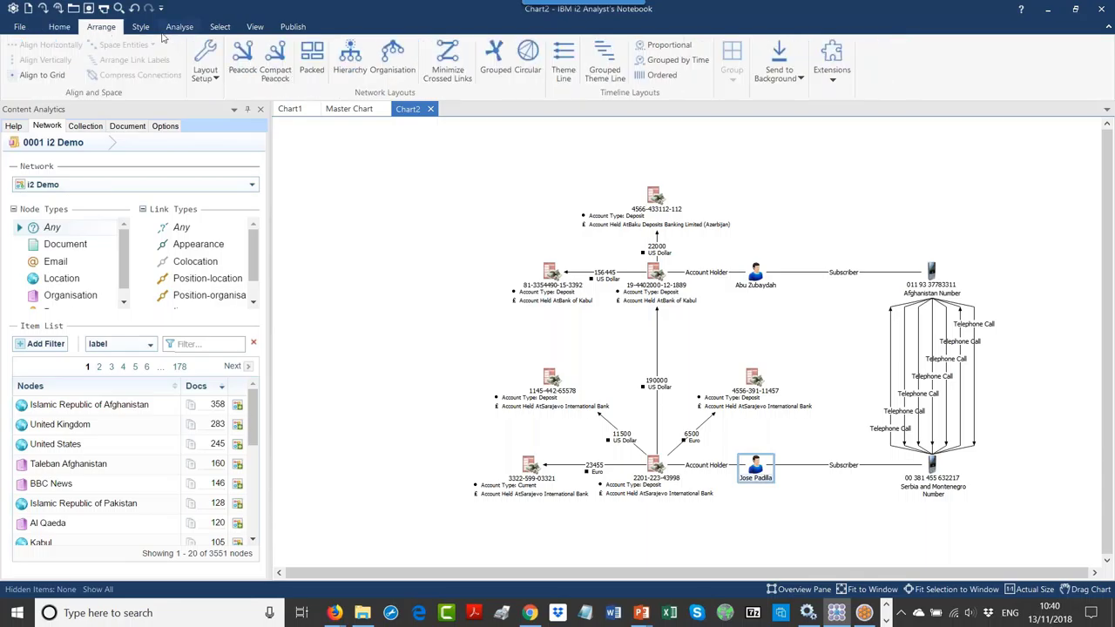
pyautogui.click(59, 28)
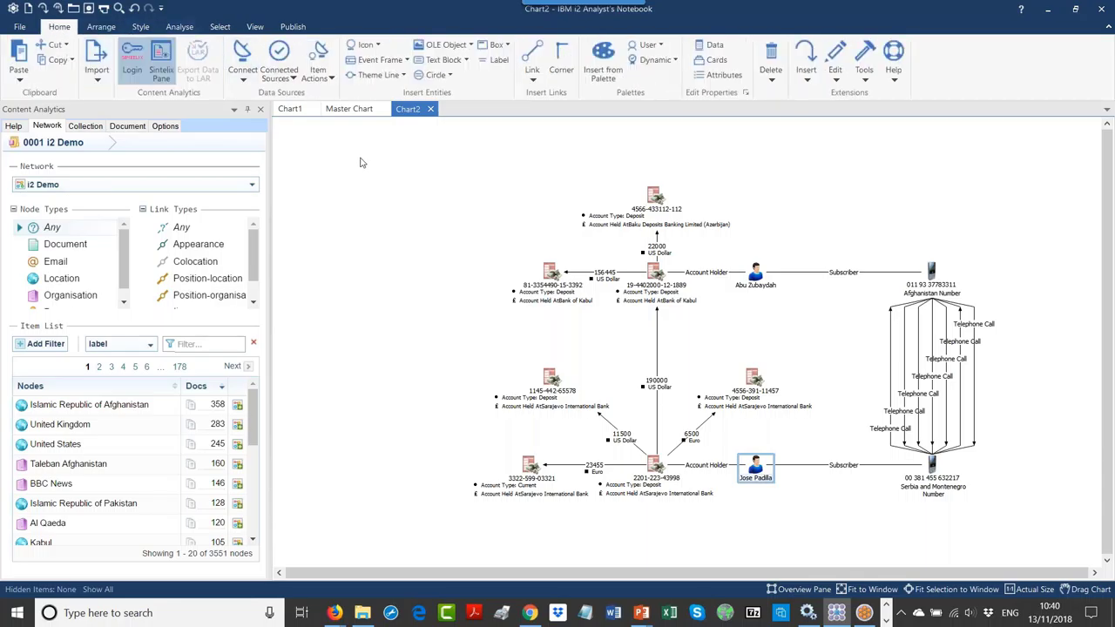
pyautogui.click(366, 44)
pyautogui.click(410, 199)
pyautogui.click(140, 27)
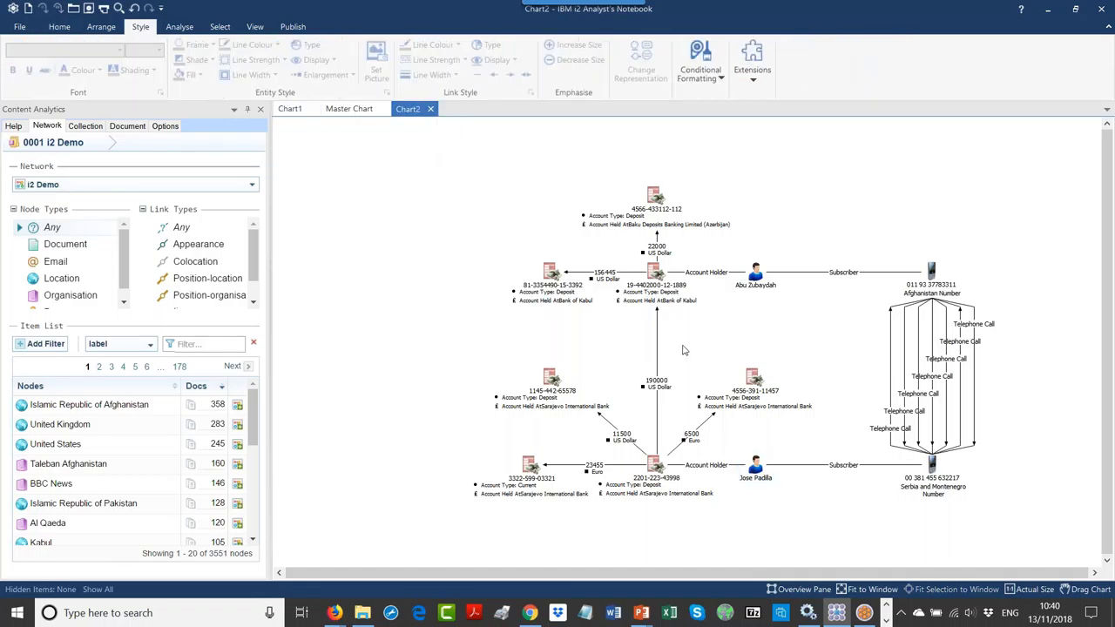
pyautogui.click(760, 479)
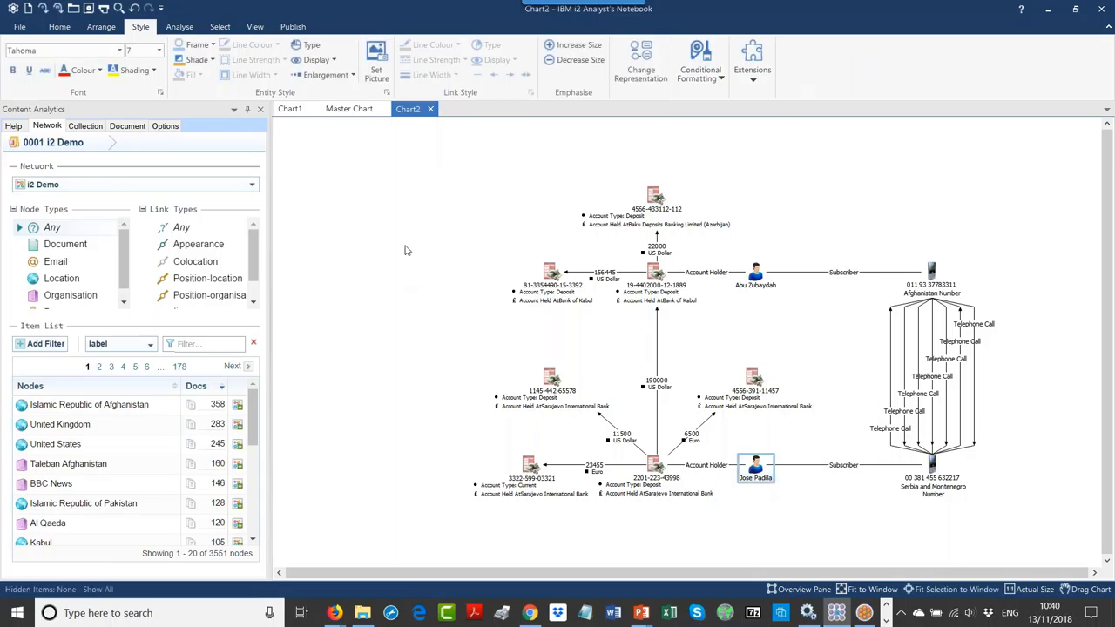
pyautogui.click(212, 44)
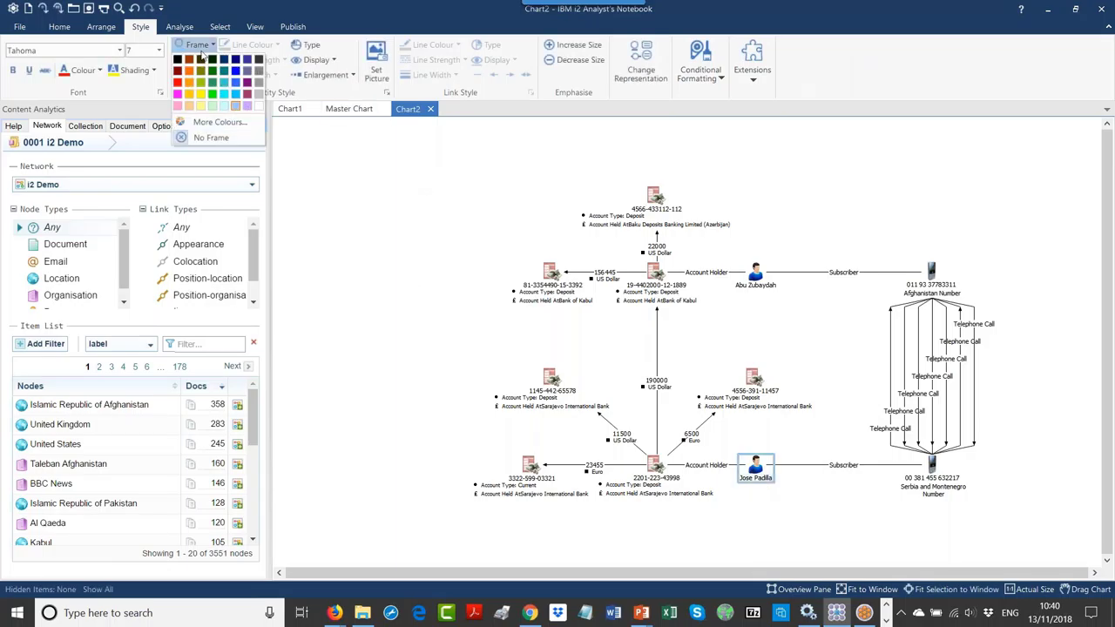
pyautogui.click(177, 83)
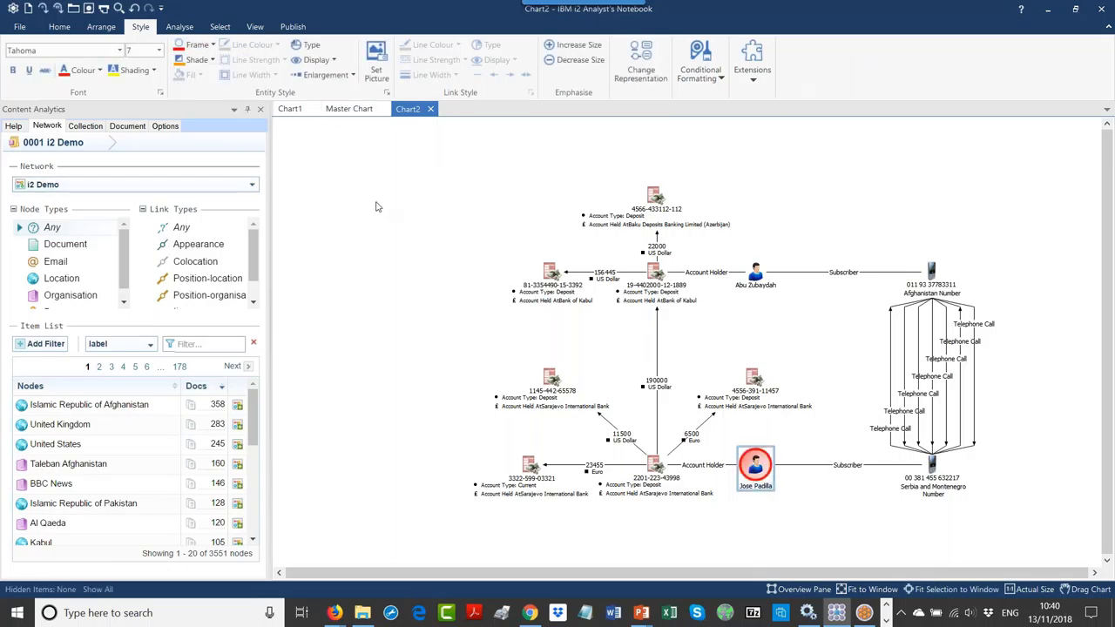
# Step: Give the Abu Zubaydah entity a blue frame
pyautogui.click(377, 206)
pyautogui.click(758, 285)
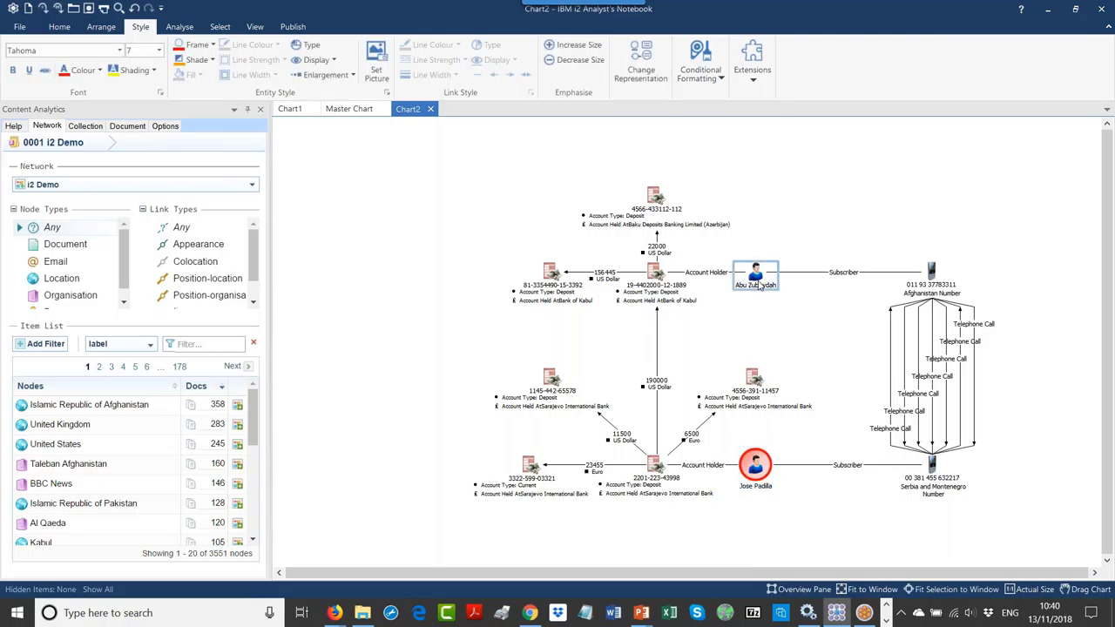
pyautogui.click(212, 44)
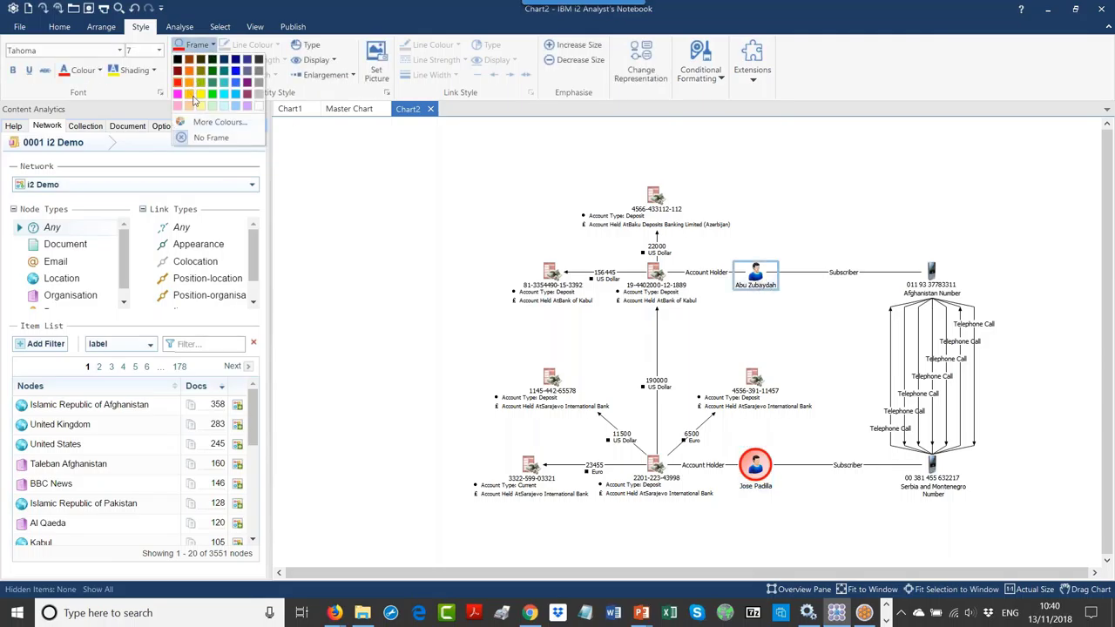
pyautogui.click(453, 182)
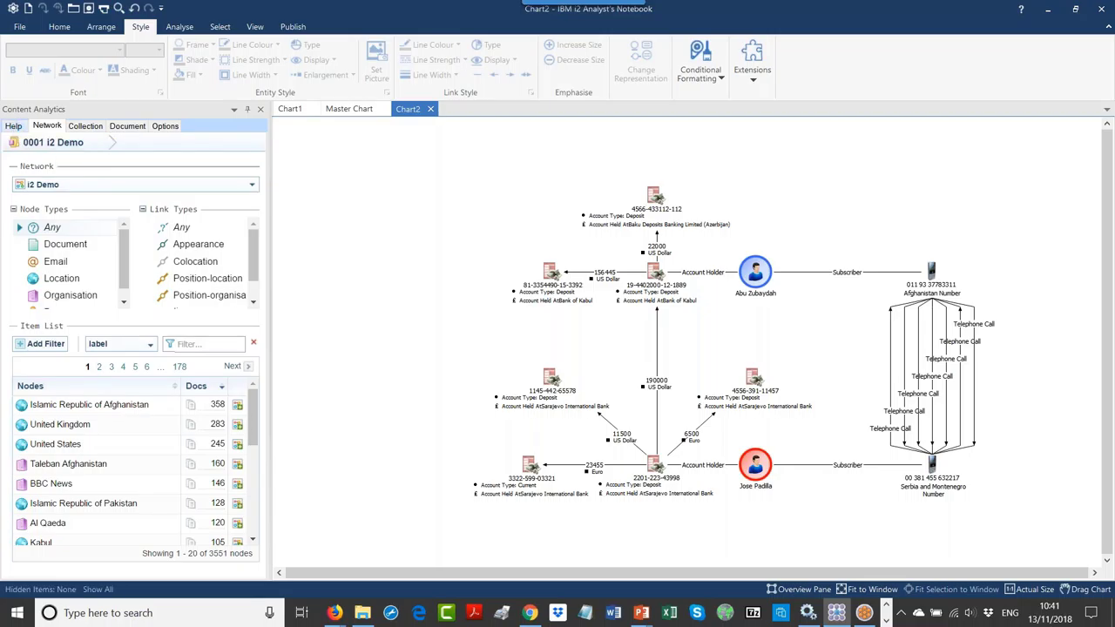
# Step: View the Sintelix plugin help and the list of existing document collections
pyautogui.click(12, 128)
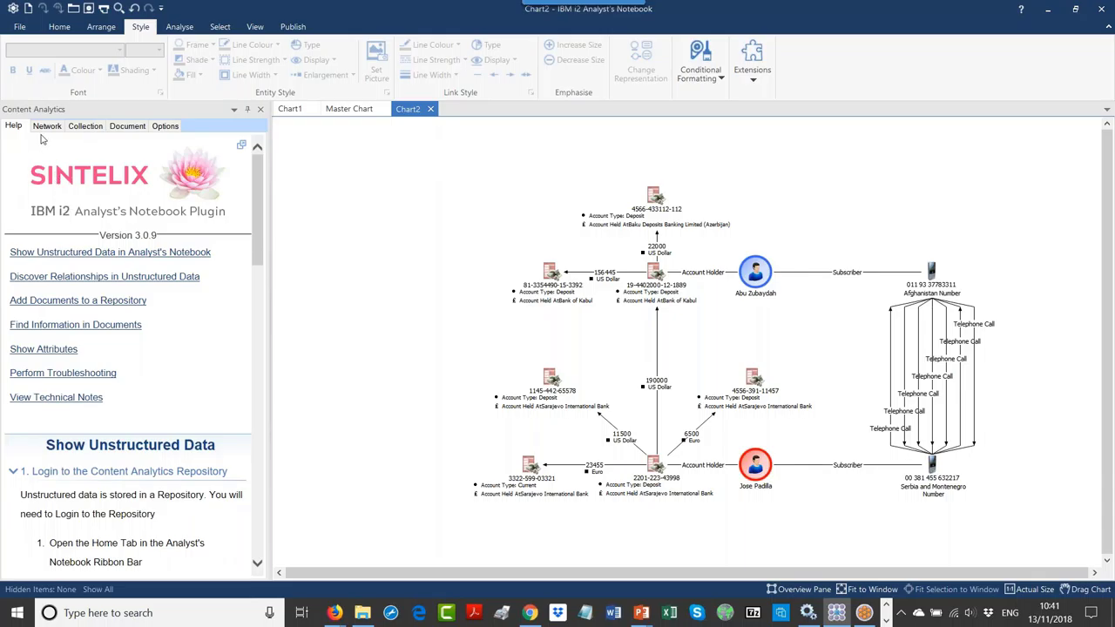
pyautogui.click(85, 126)
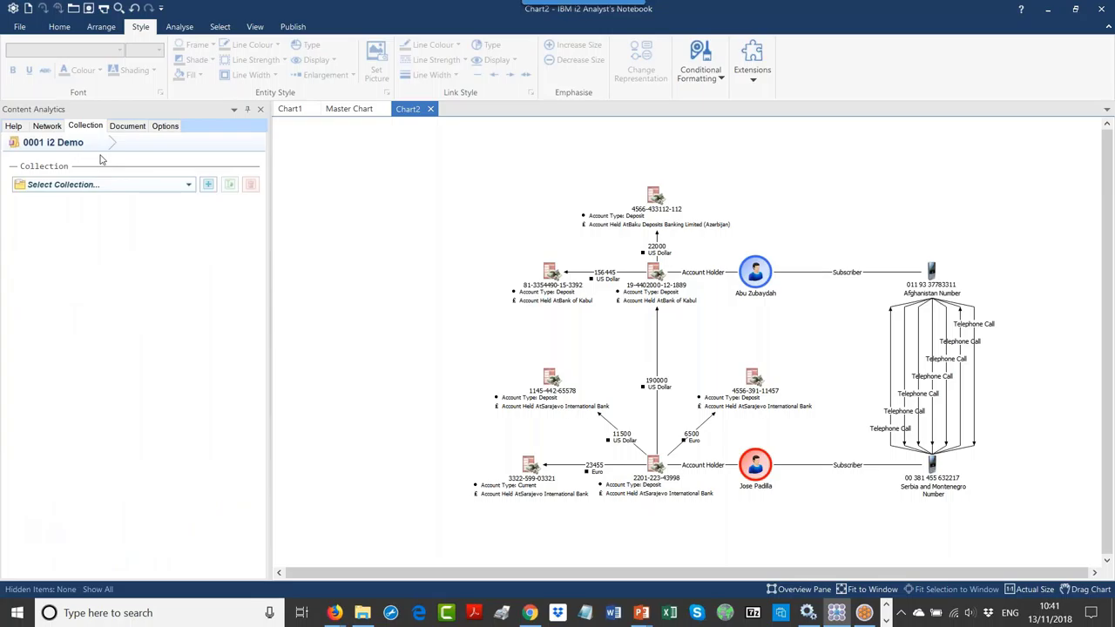
pyautogui.click(119, 186)
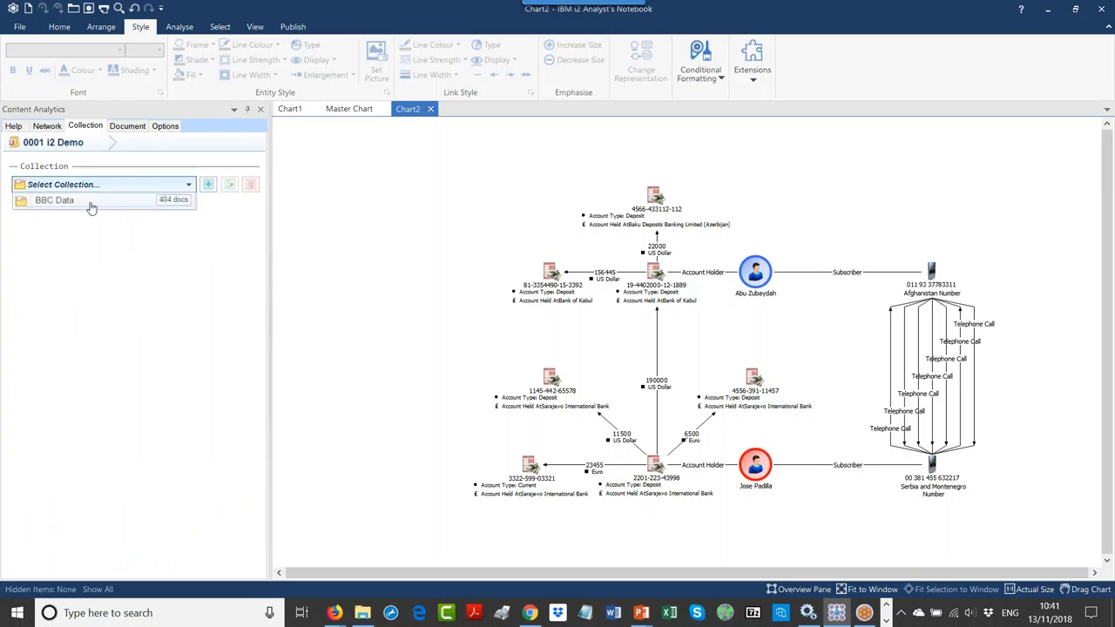
pyautogui.click(122, 160)
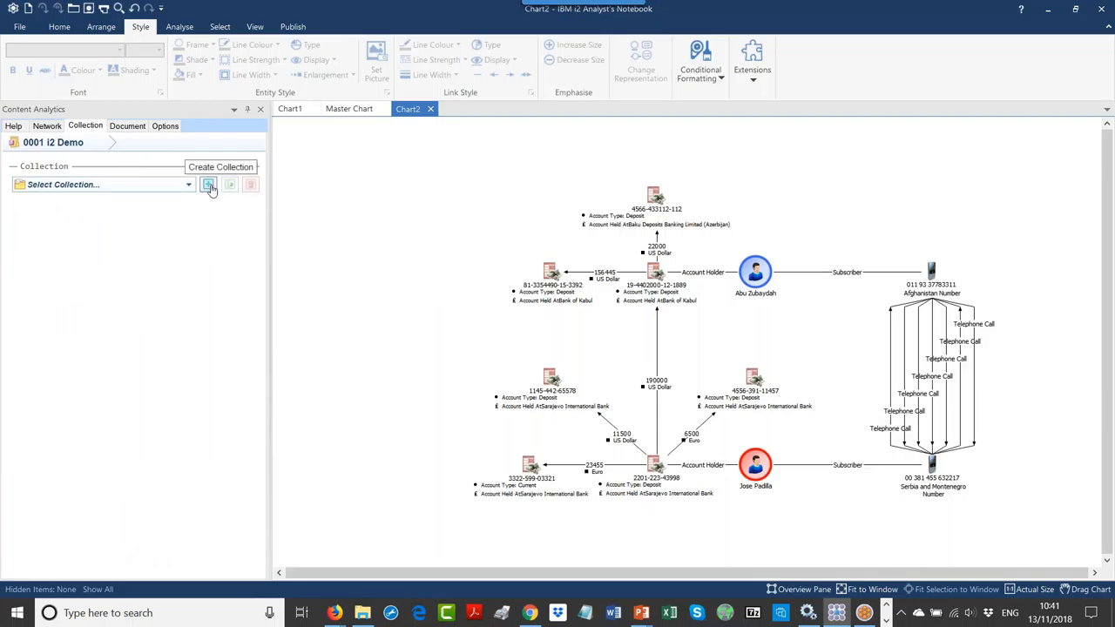
# Step: Copy the Identity text 'Abu Zubaydah' from the entity's properties and close the dialog
pyautogui.click(757, 297)
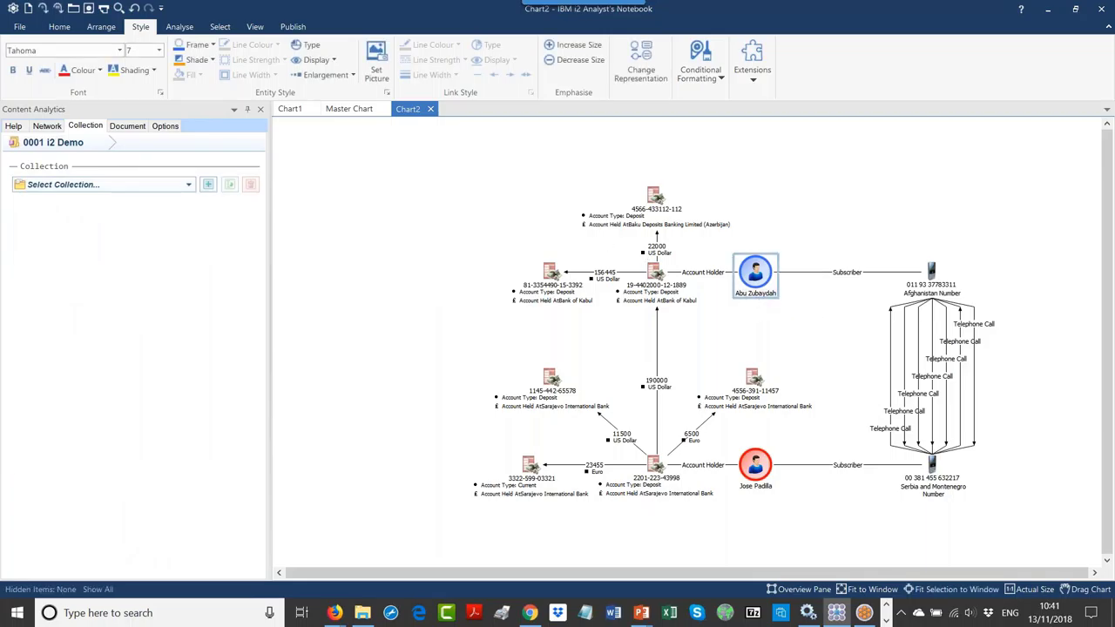
pyautogui.doubleClick(755, 277)
pyautogui.rightClick(620, 117)
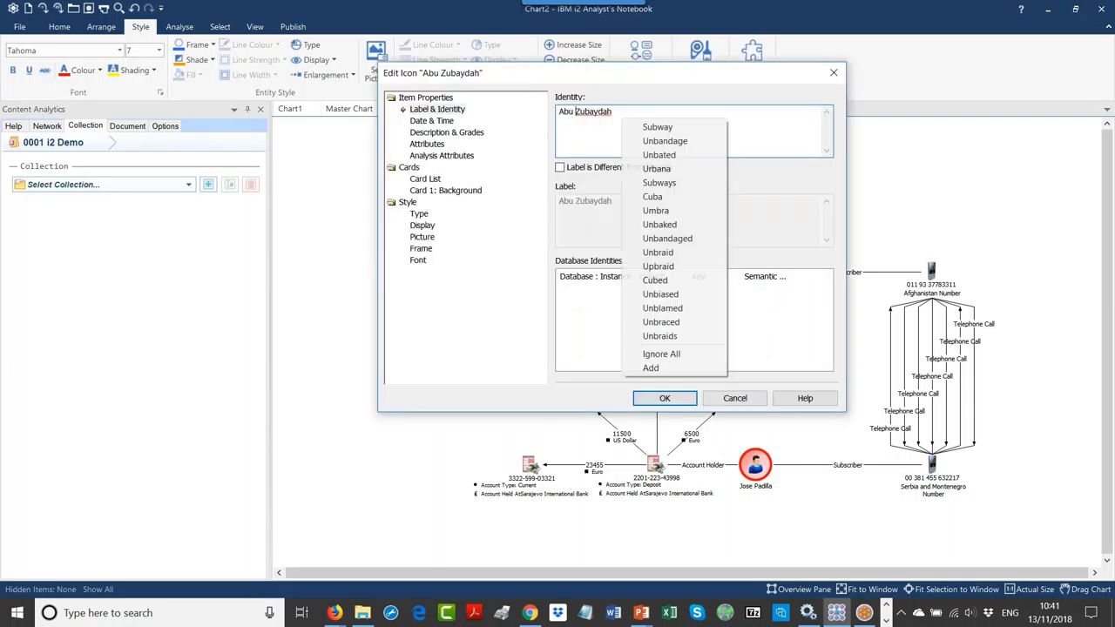
pyautogui.click(618, 129)
pyautogui.click(512, 111)
pyautogui.hotkey('ctrl', 'c')
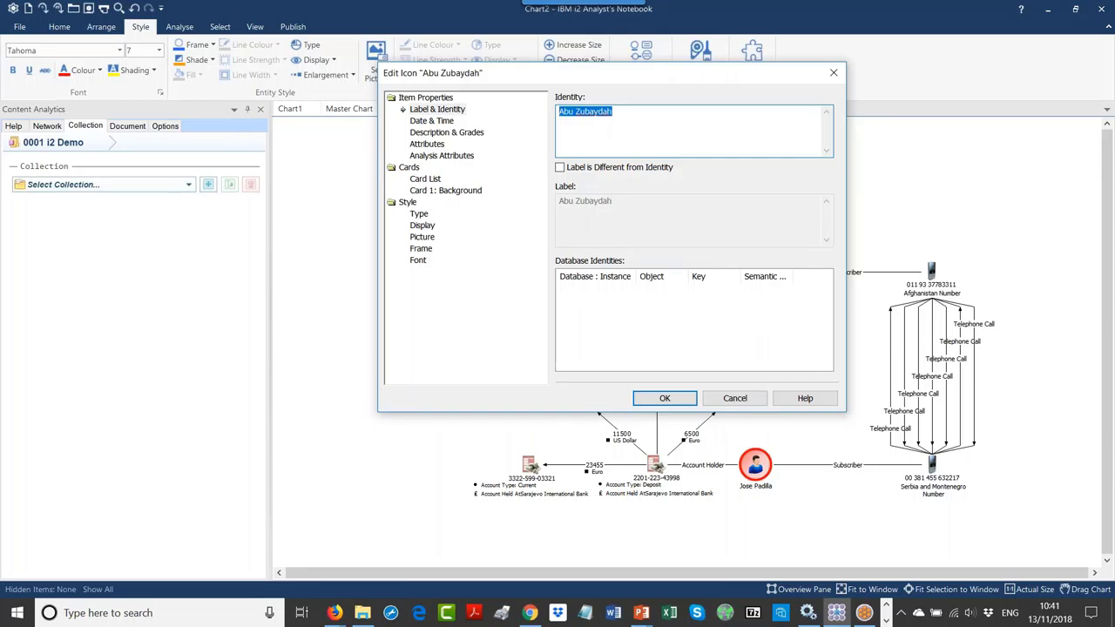
pyautogui.click(676, 399)
# Step: Create a collection named Abu Zubaydah with Default + Network Update ingestion, then show the i2 Demo folder
pyautogui.click(207, 184)
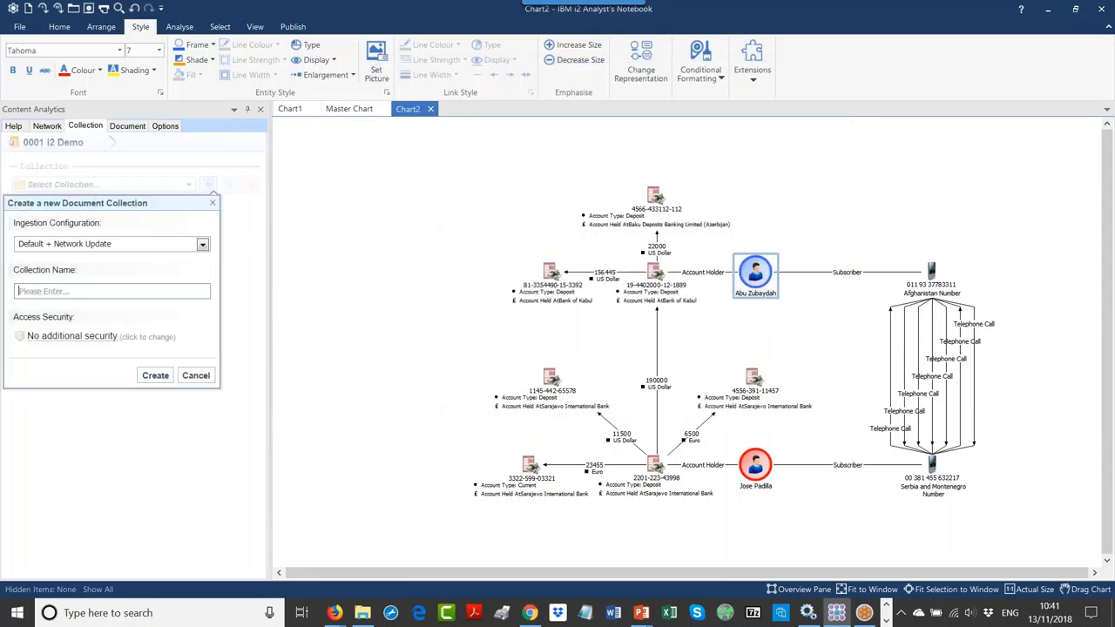
pyautogui.click(77, 291)
pyautogui.hotkey('ctrl', 'v')
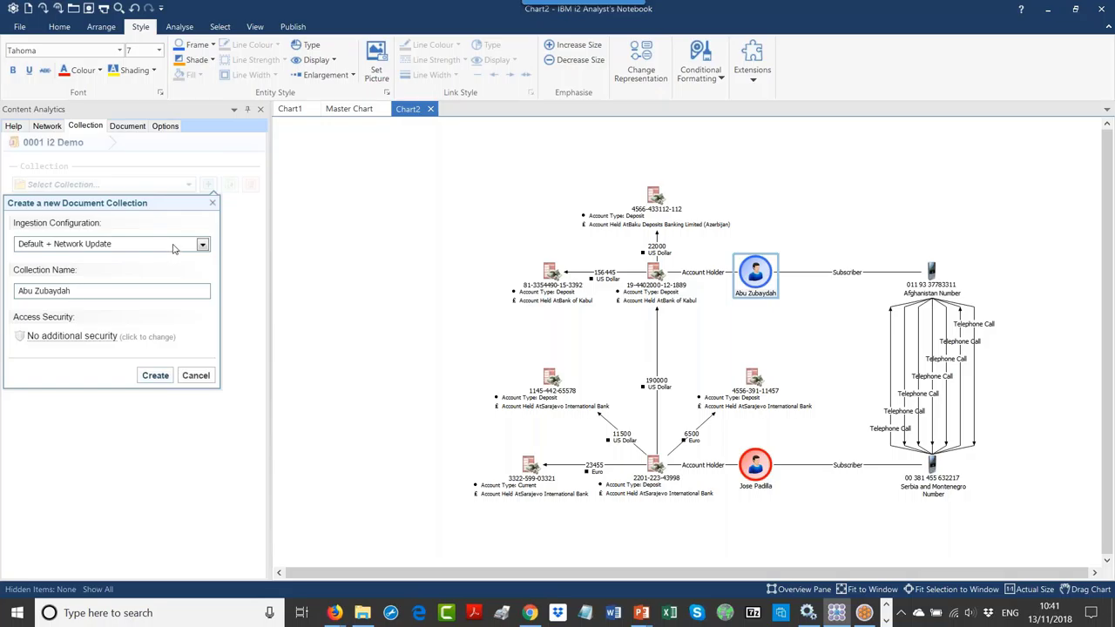
pyautogui.click(201, 246)
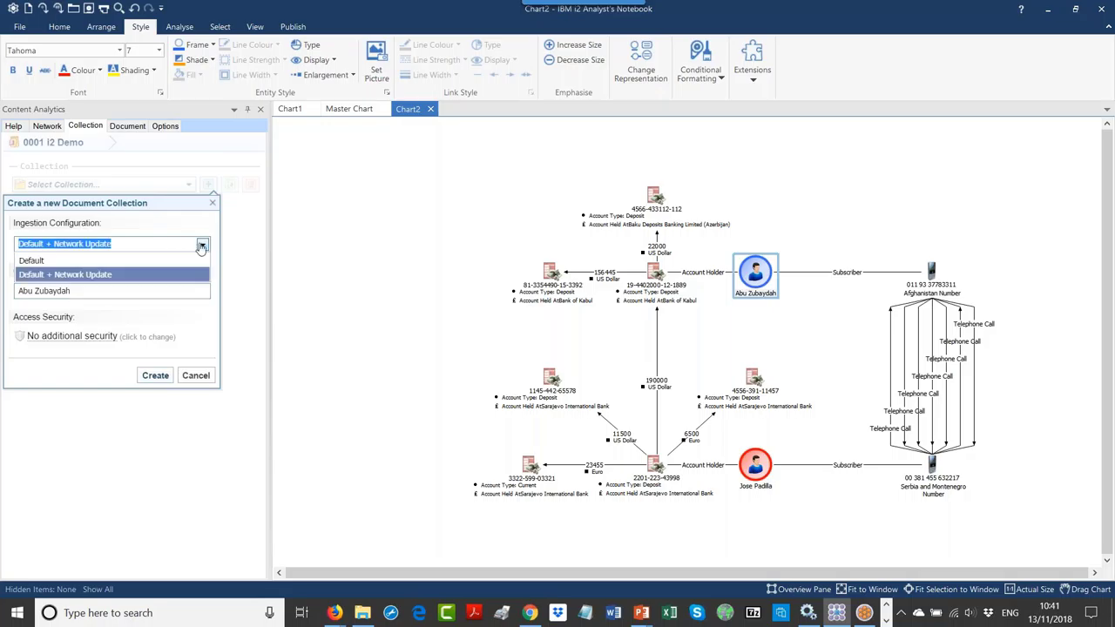
pyautogui.click(183, 228)
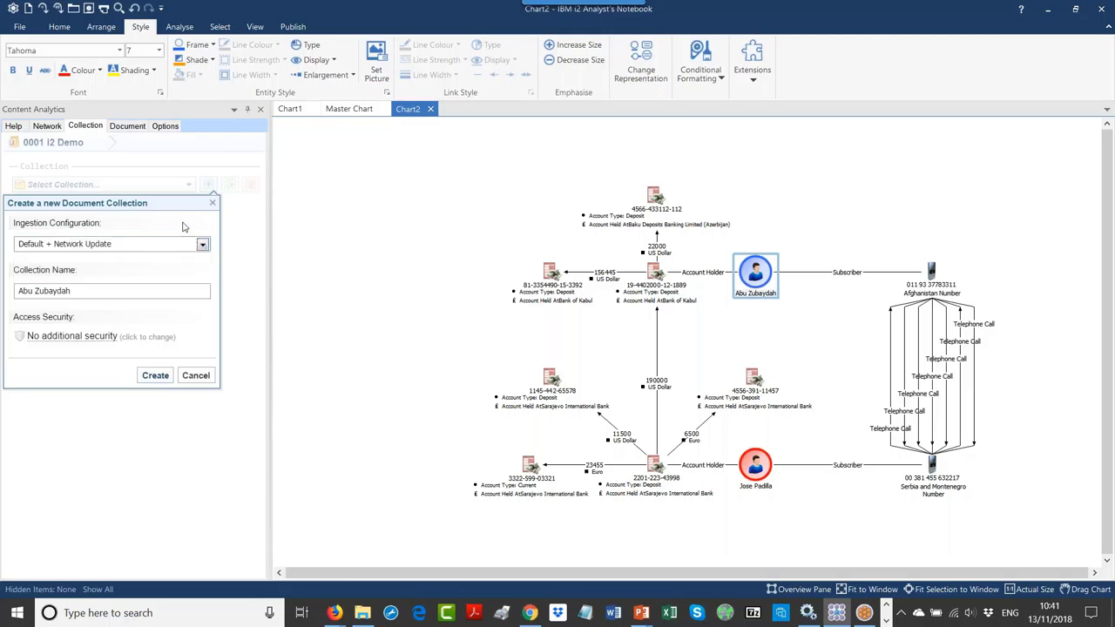
pyautogui.click(156, 379)
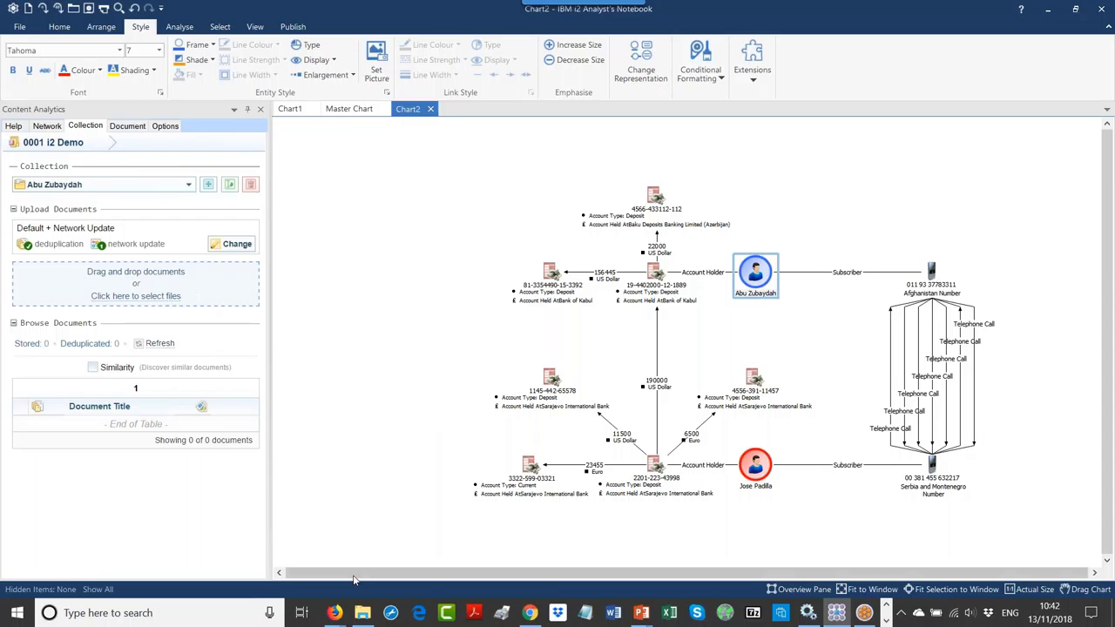
pyautogui.click(362, 613)
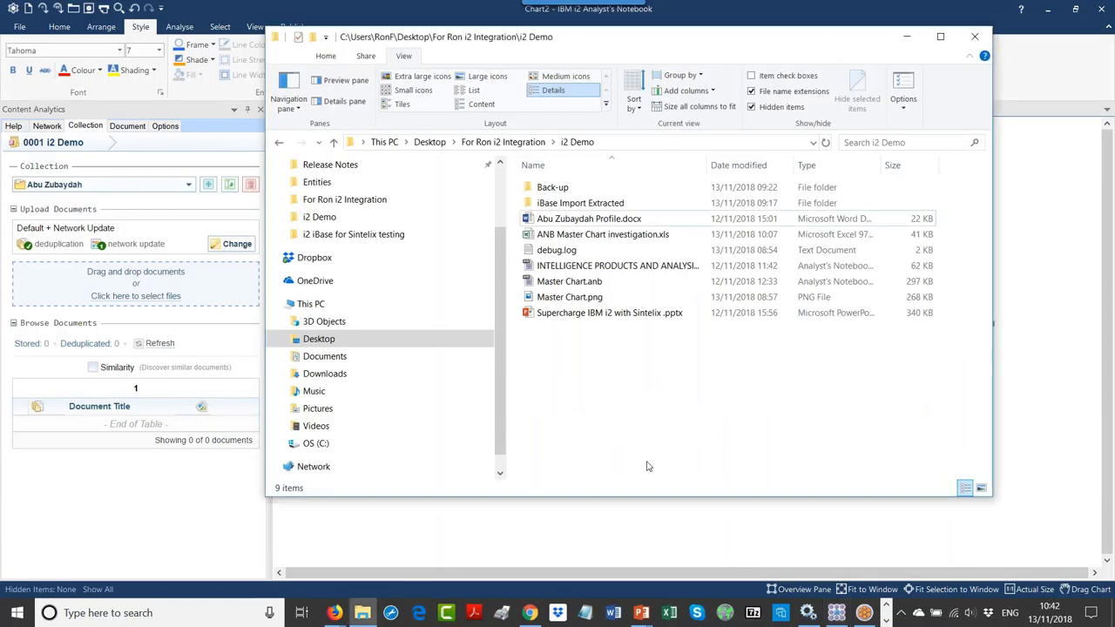
# Step: Drag Abu Zubaydah Profile.docx from i2 Demo onto the collection's Drag and drop documents area
pyautogui.click(554, 223)
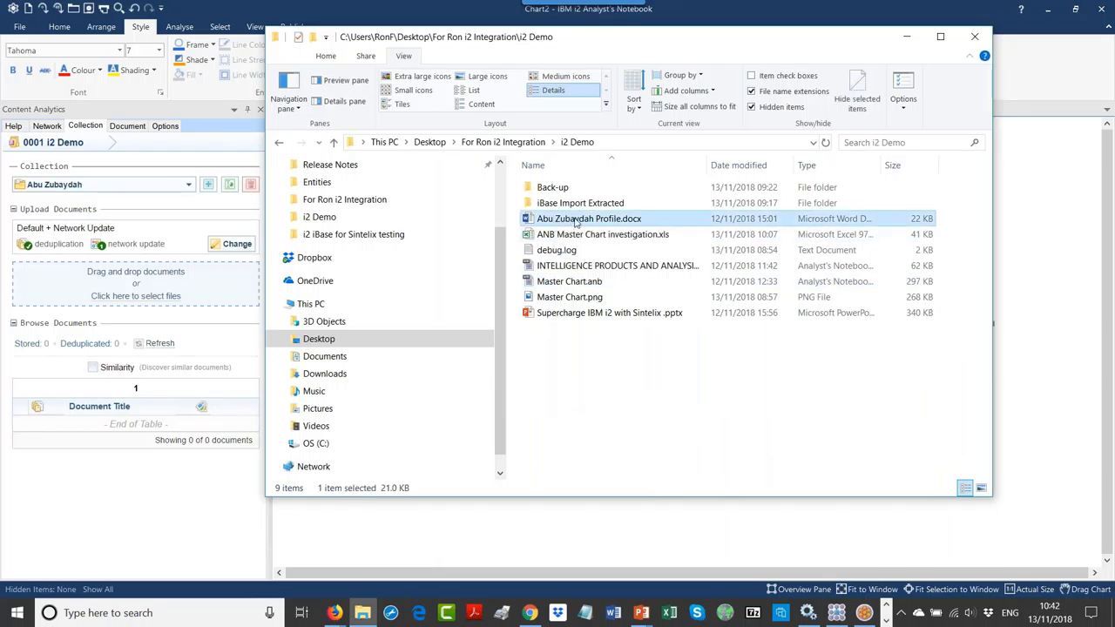
pyautogui.moveTo(575, 223); pyautogui.dragTo(183, 298)
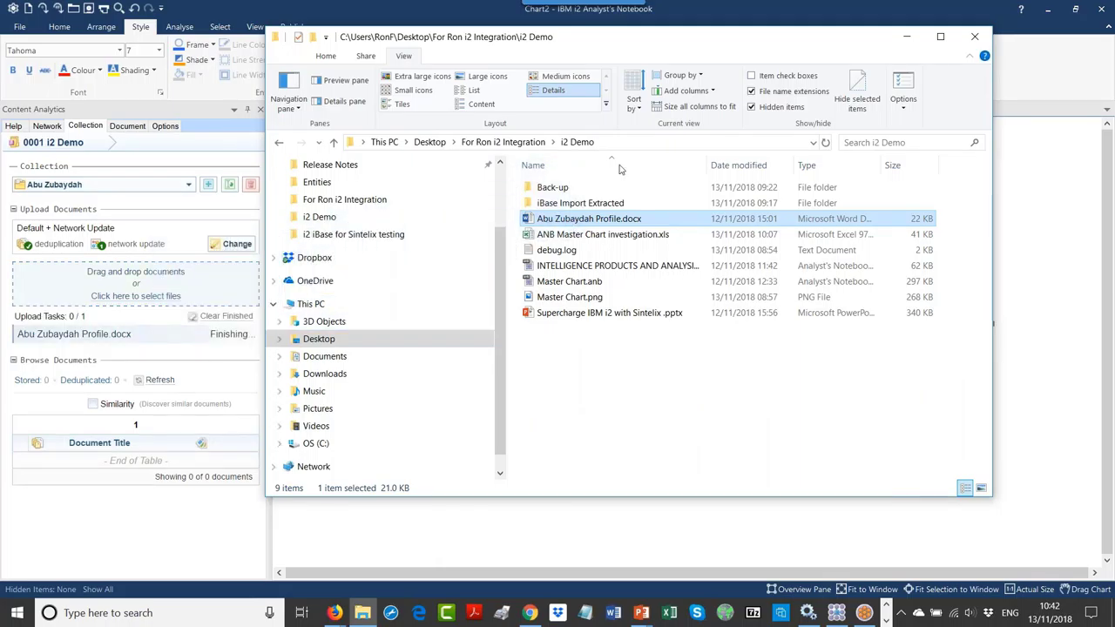
pyautogui.click(190, 285)
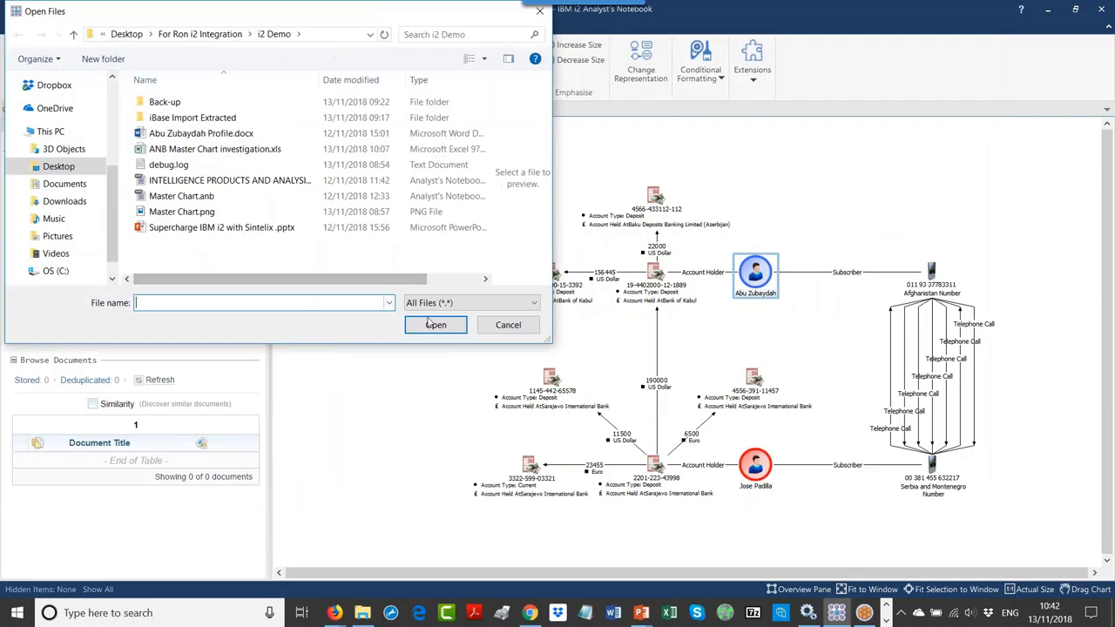
# Step: Dismiss the Open Files dialog, wait for the upload to finish, and list the available networks
pyautogui.click(506, 322)
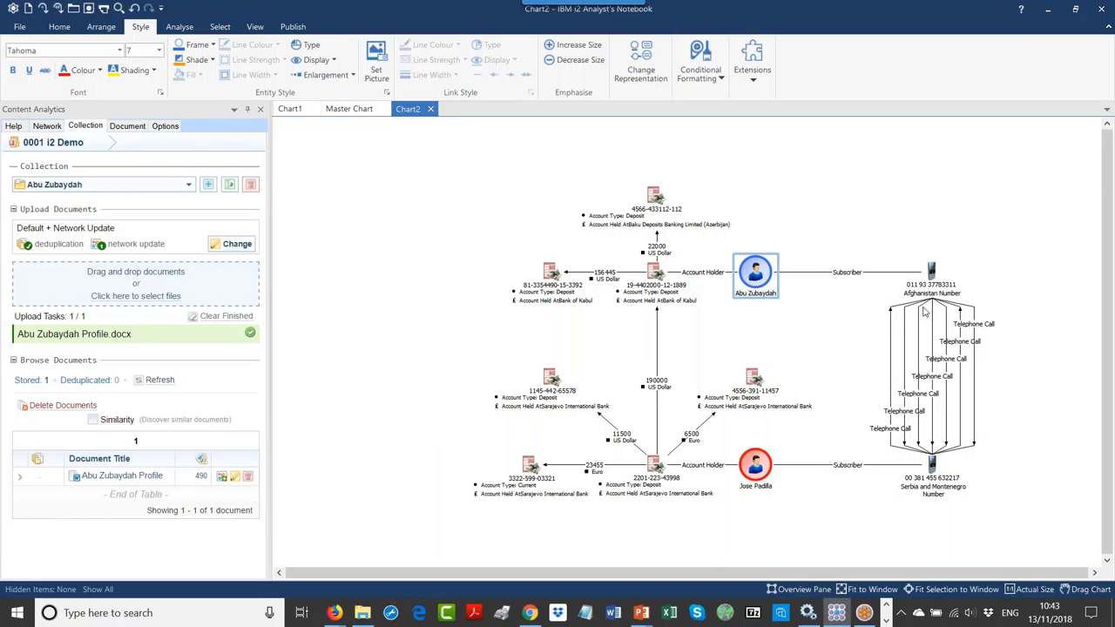
pyautogui.click(49, 129)
pyautogui.click(84, 183)
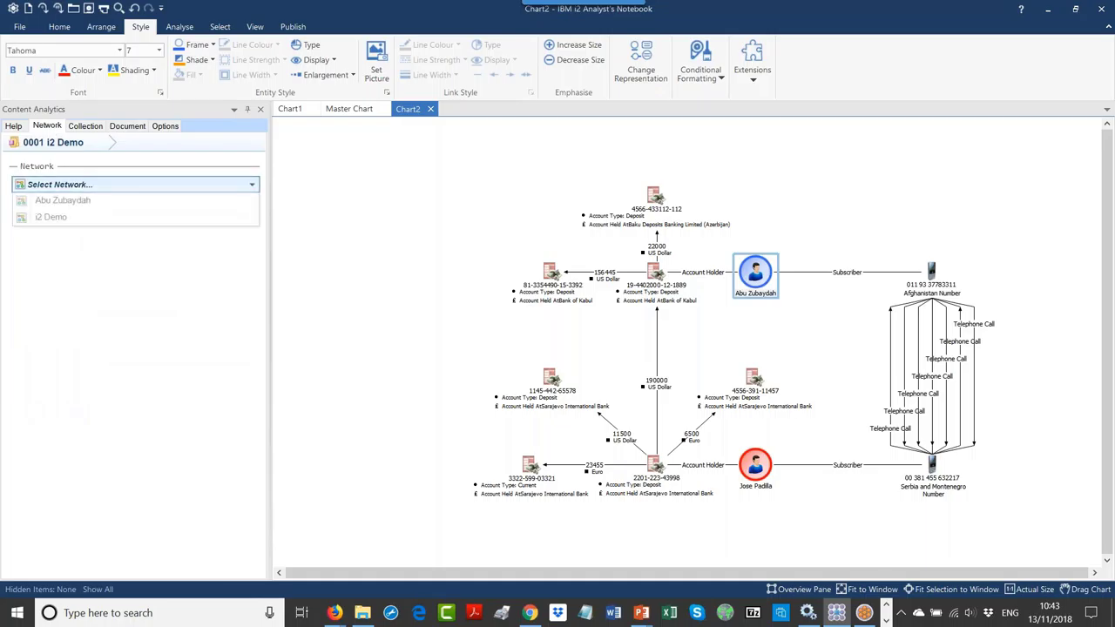
# Step: Switch the Content Analytics network back to i2 Demo and filter the item list to its 1514 Person nodes
pyautogui.click(90, 202)
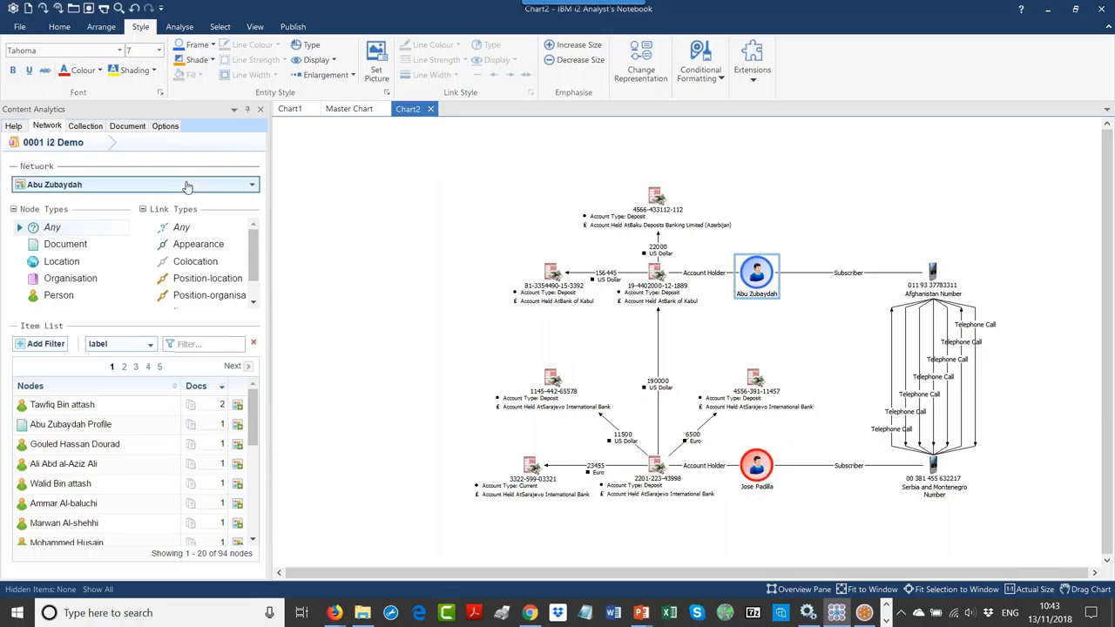
pyautogui.click(122, 185)
pyautogui.click(68, 218)
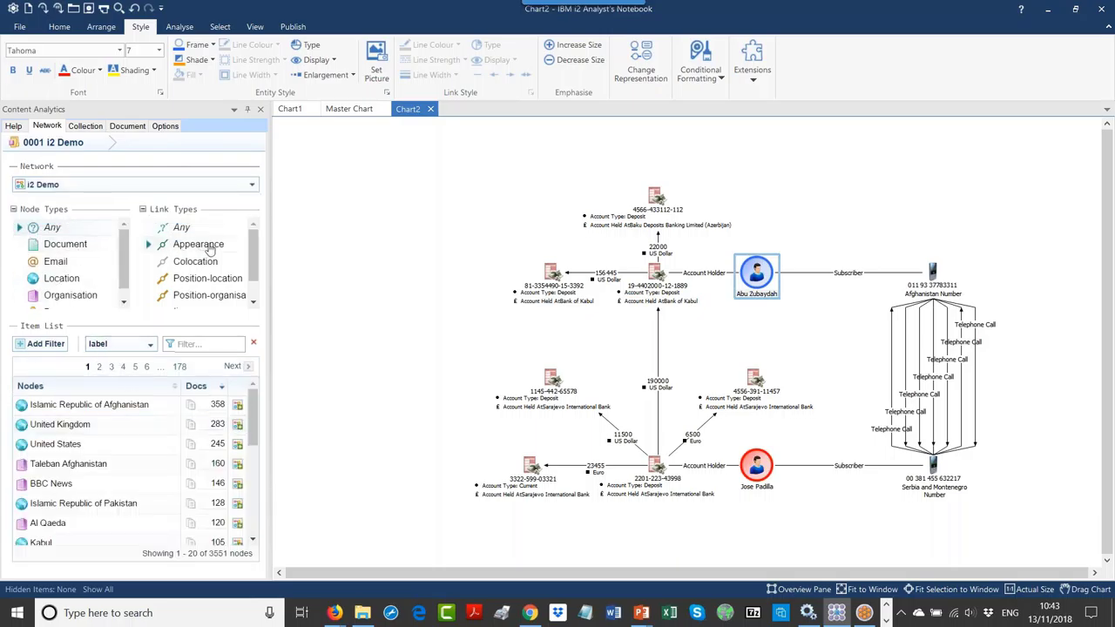
pyautogui.moveTo(250, 248); pyautogui.dragTo(255, 276)
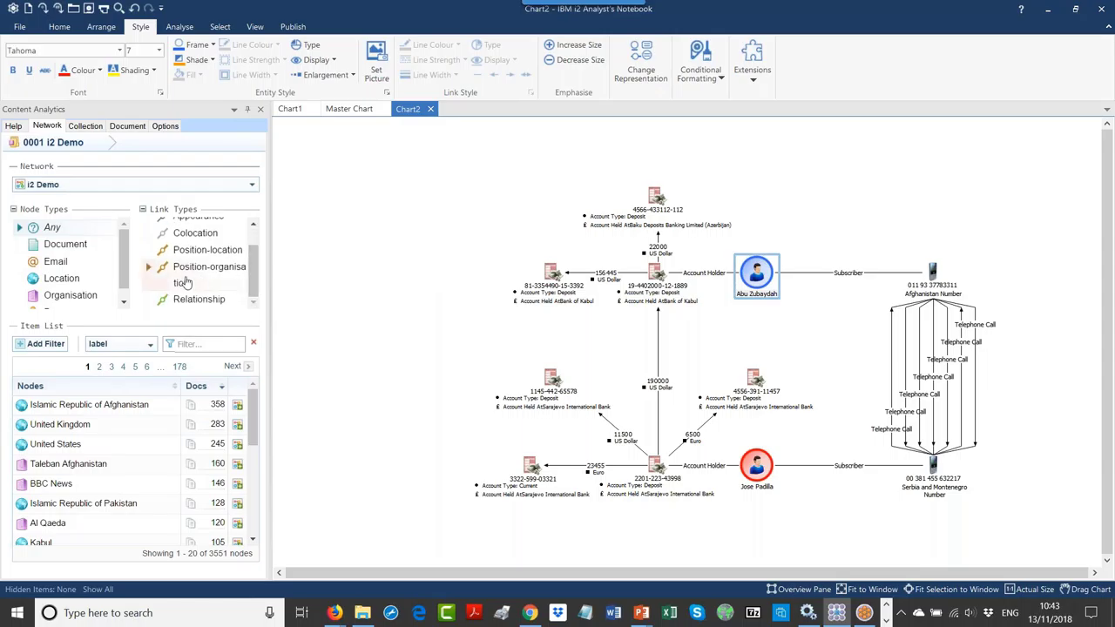
pyautogui.scroll(-1, 115, 276)
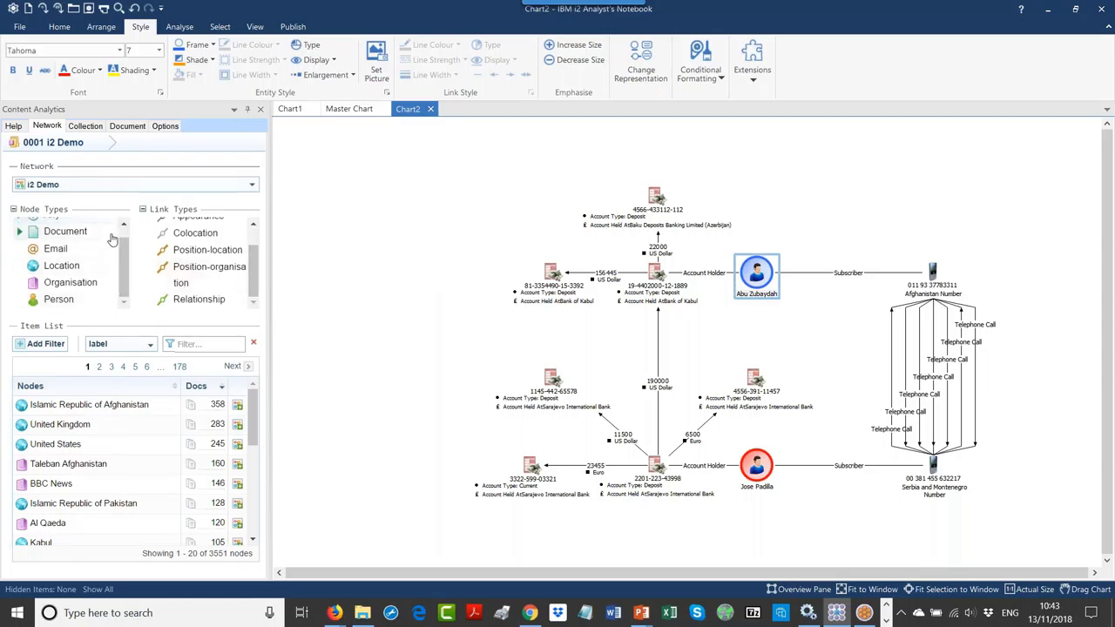
pyautogui.click(61, 300)
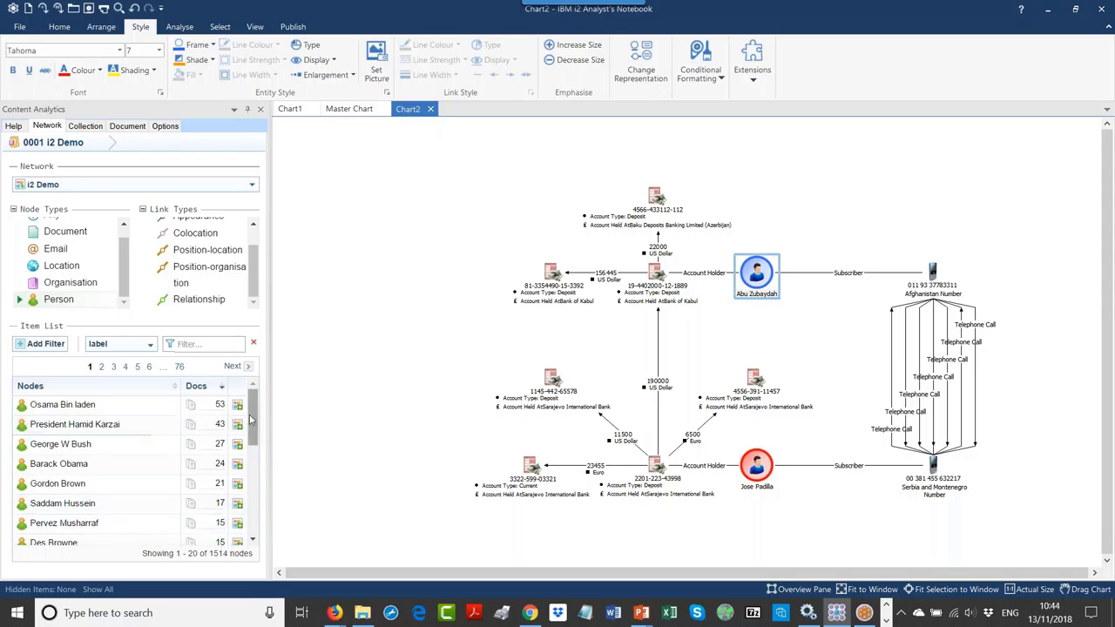
pyautogui.moveTo(252, 424); pyautogui.dragTo(251, 450)
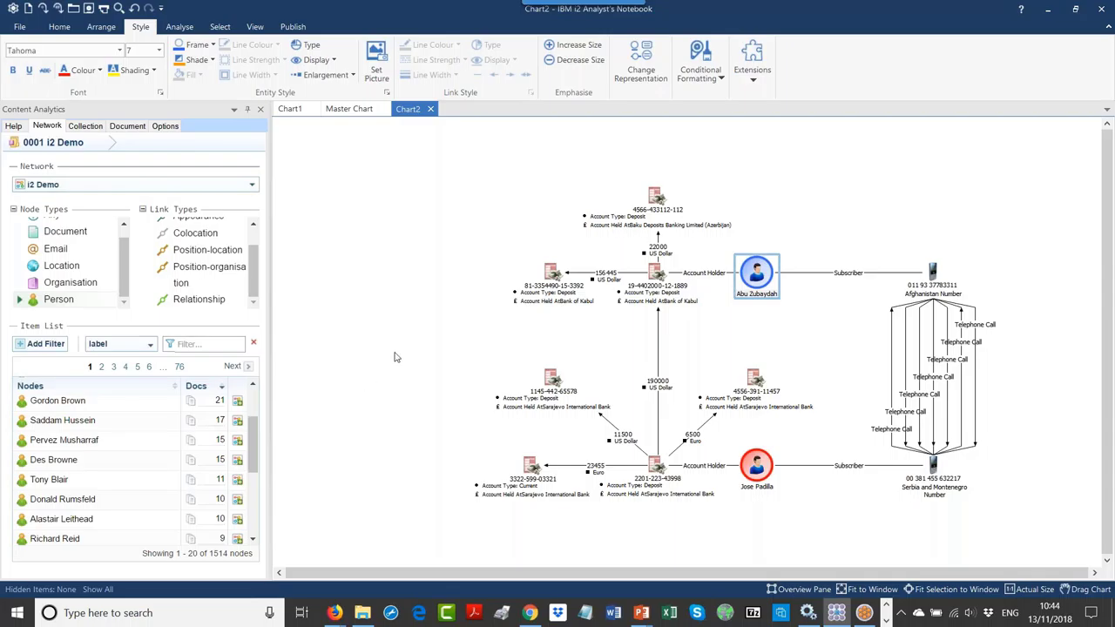
# Step: On the Sintelix search page, keep only BBC Data and remove the Abu and Zubaydah text terms
pyautogui.click(529, 612)
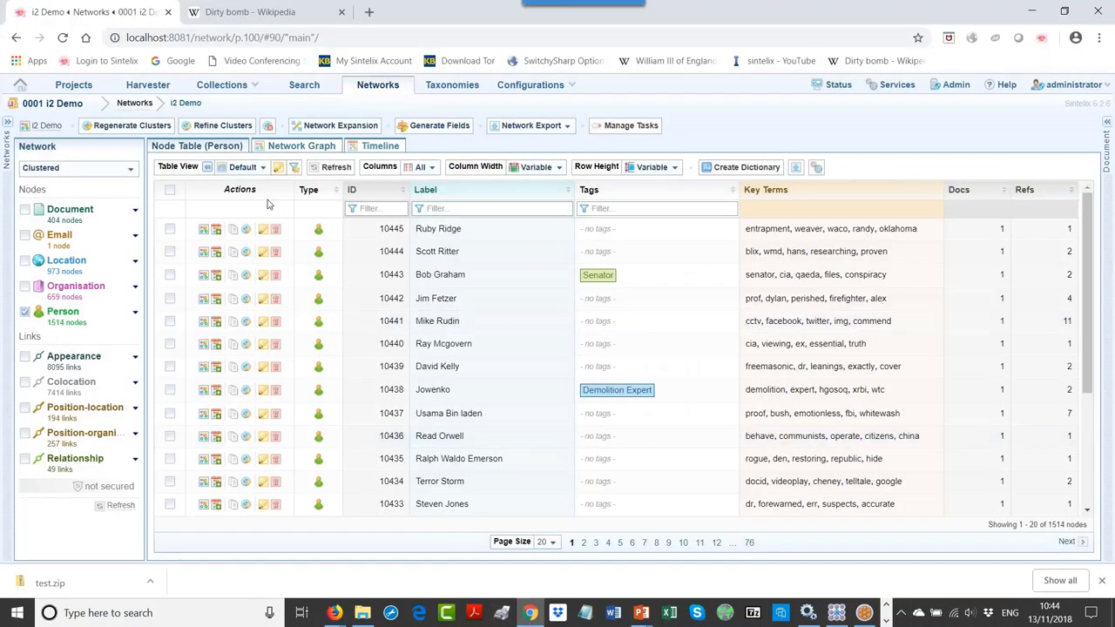
pyautogui.click(301, 87)
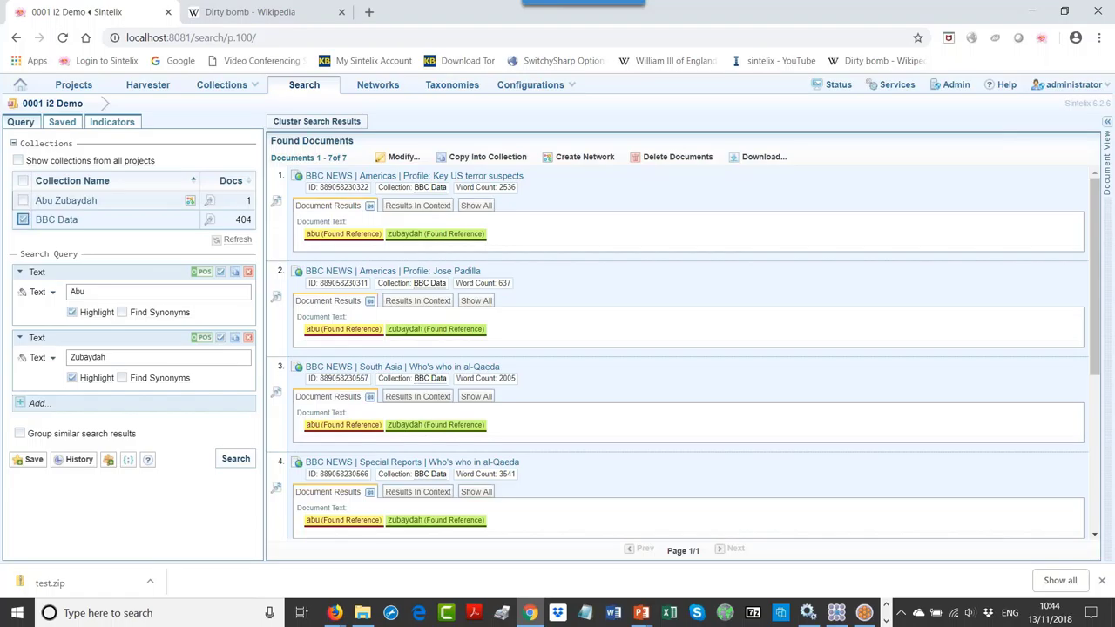
pyautogui.click(23, 181)
pyautogui.click(23, 200)
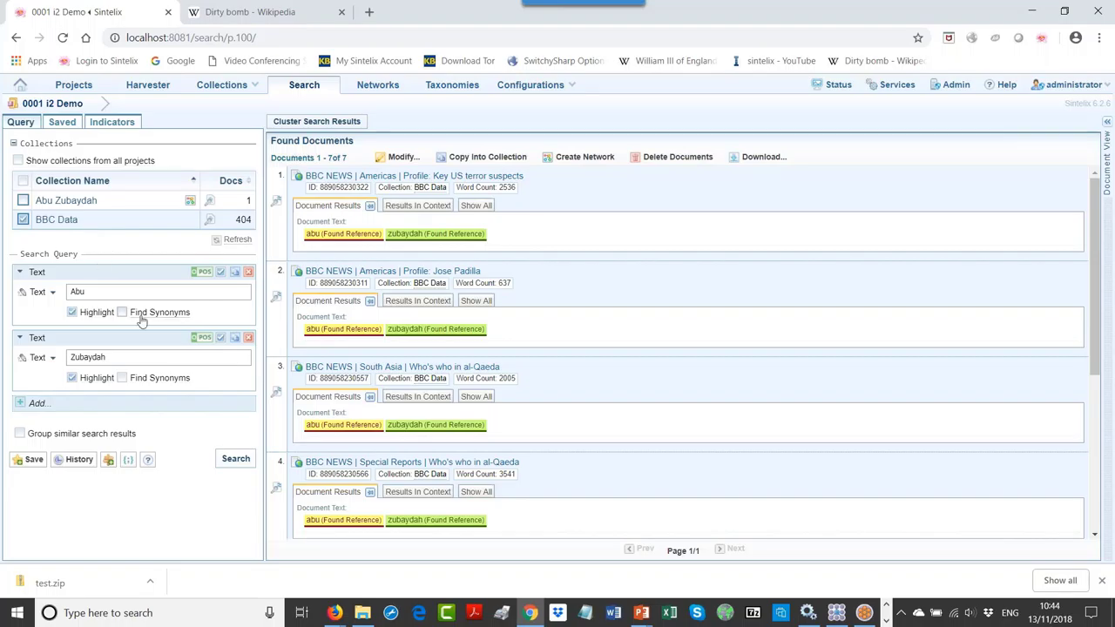
pyautogui.click(248, 272)
pyautogui.click(249, 273)
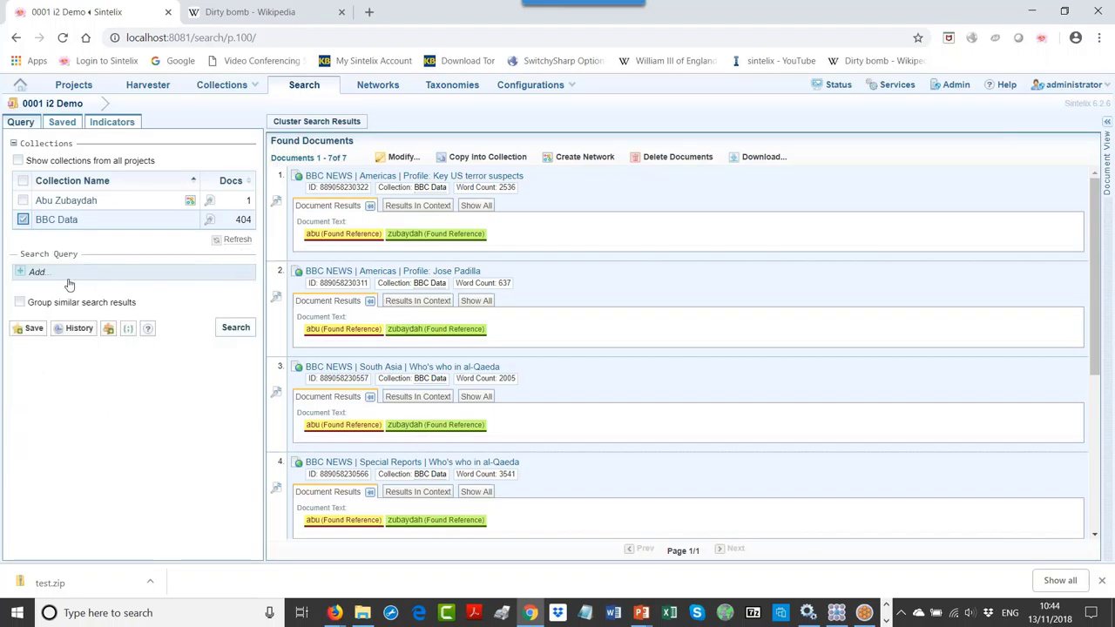
pyautogui.click(35, 273)
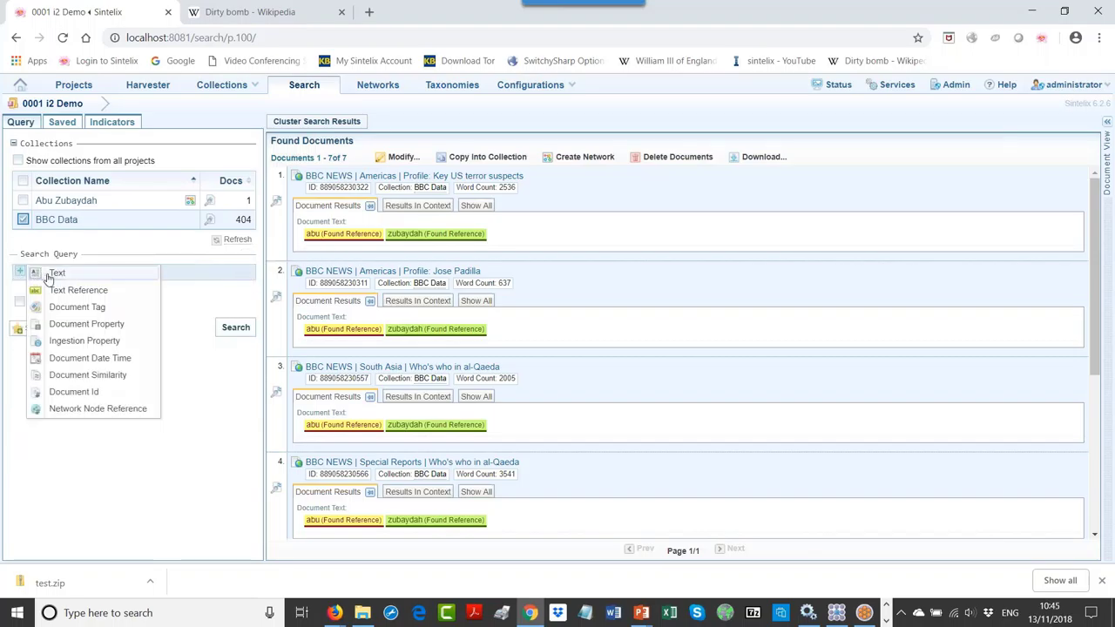
pyautogui.click(52, 273)
pyautogui.click(111, 291)
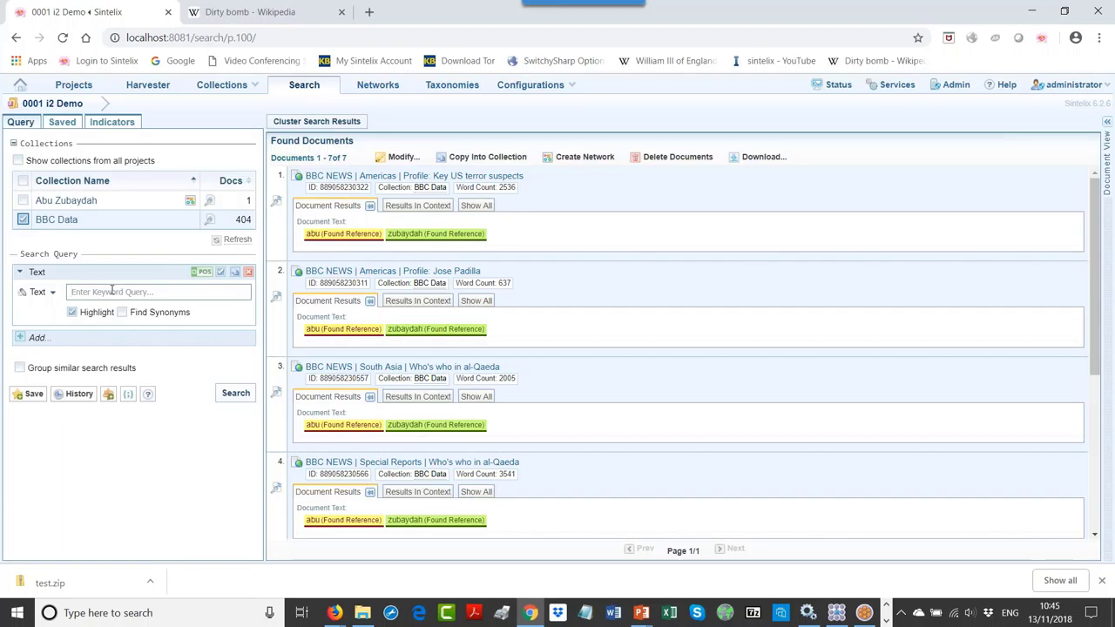
pyautogui.write('jose')
pyautogui.click(40, 338)
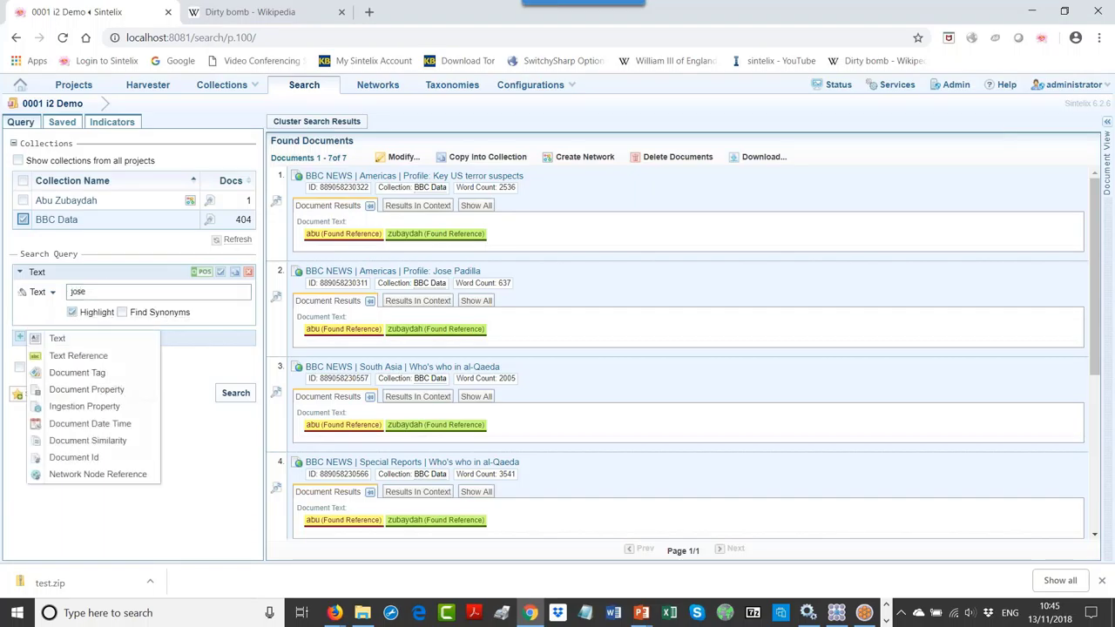
pyautogui.click(66, 340)
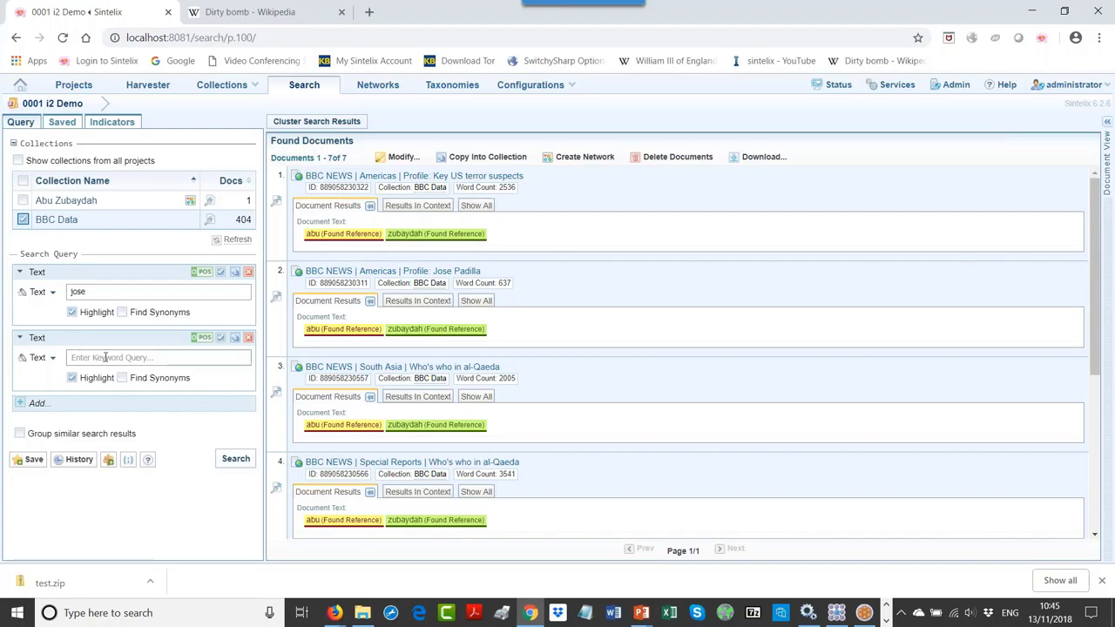
pyautogui.click(104, 357)
pyautogui.write('padilla')
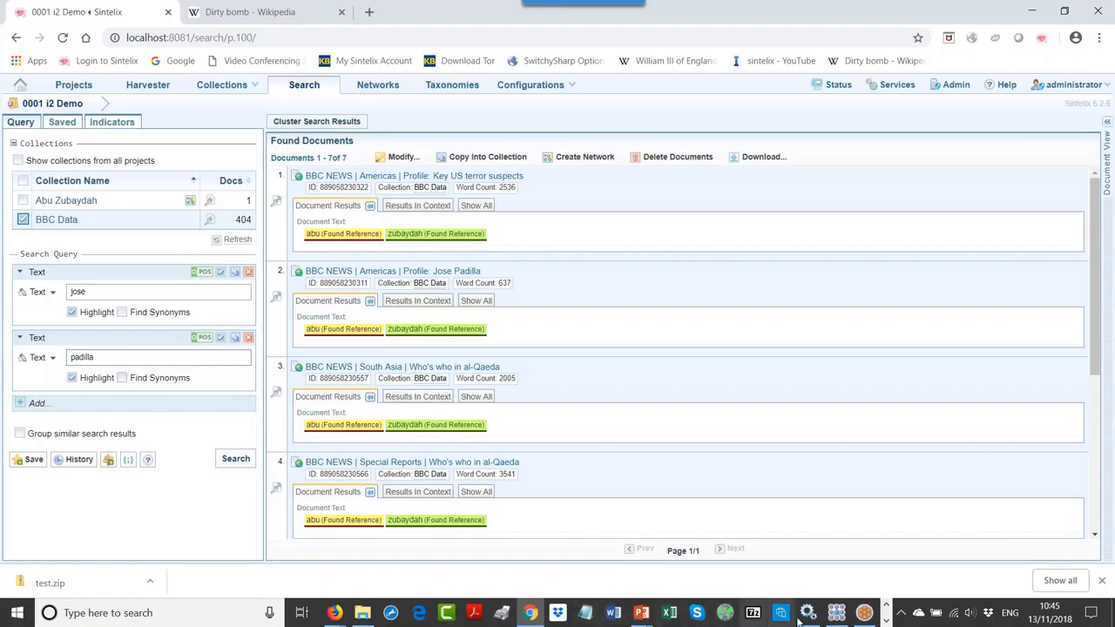
pyautogui.click(836, 612)
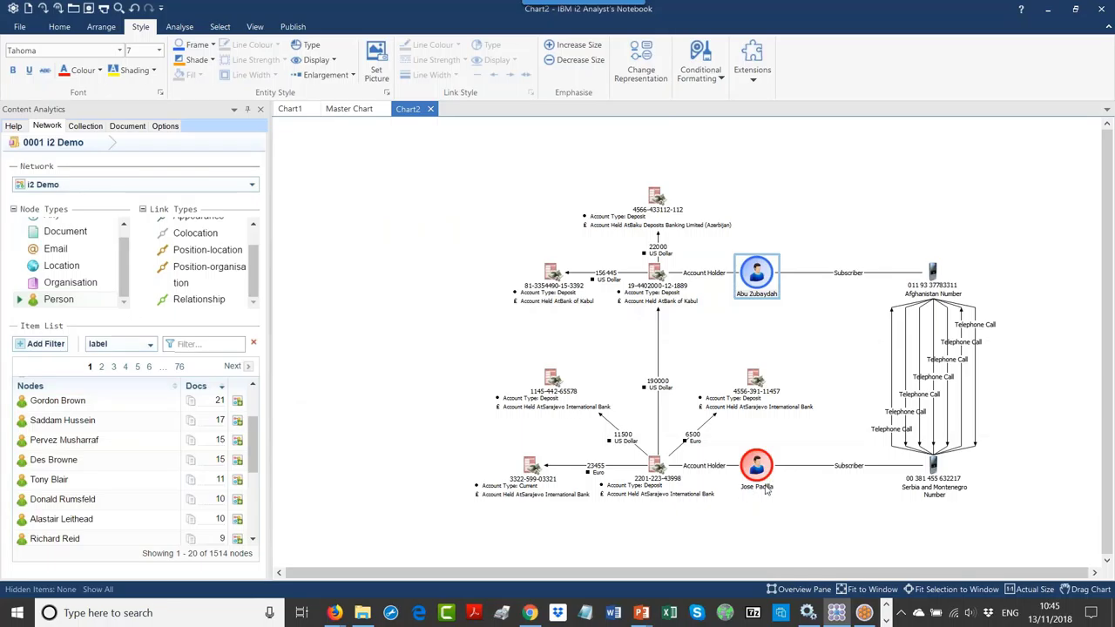
pyautogui.click(763, 490)
pyautogui.click(763, 489)
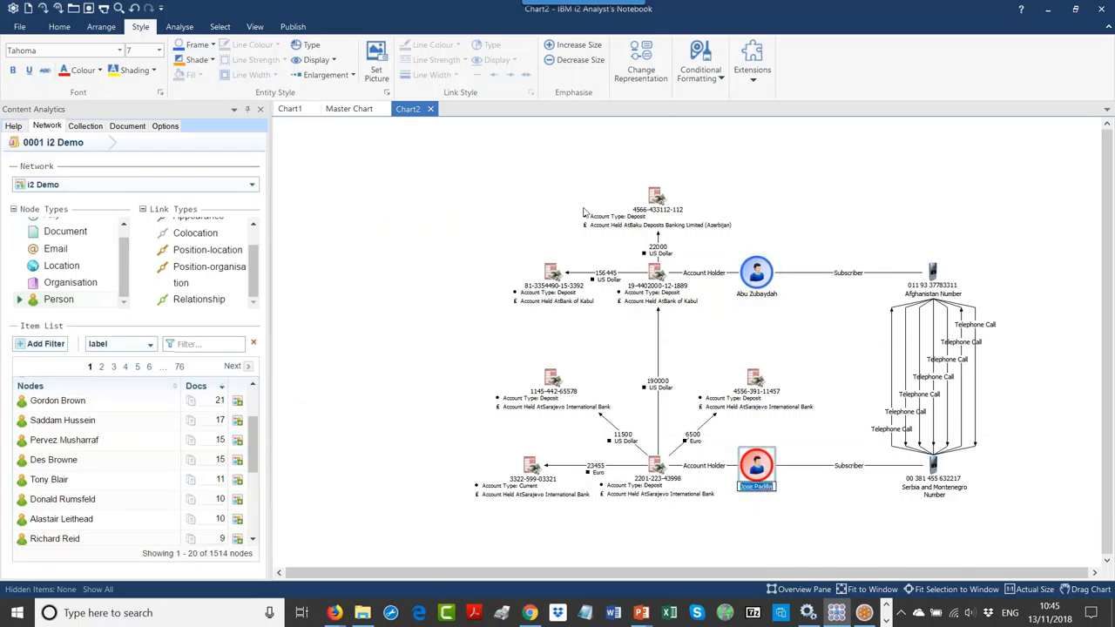
pyautogui.click(756, 489)
pyautogui.click(757, 489)
pyautogui.moveTo(757, 491); pyautogui.dragTo(781, 491)
pyautogui.hotkey('ctrl', 'c')
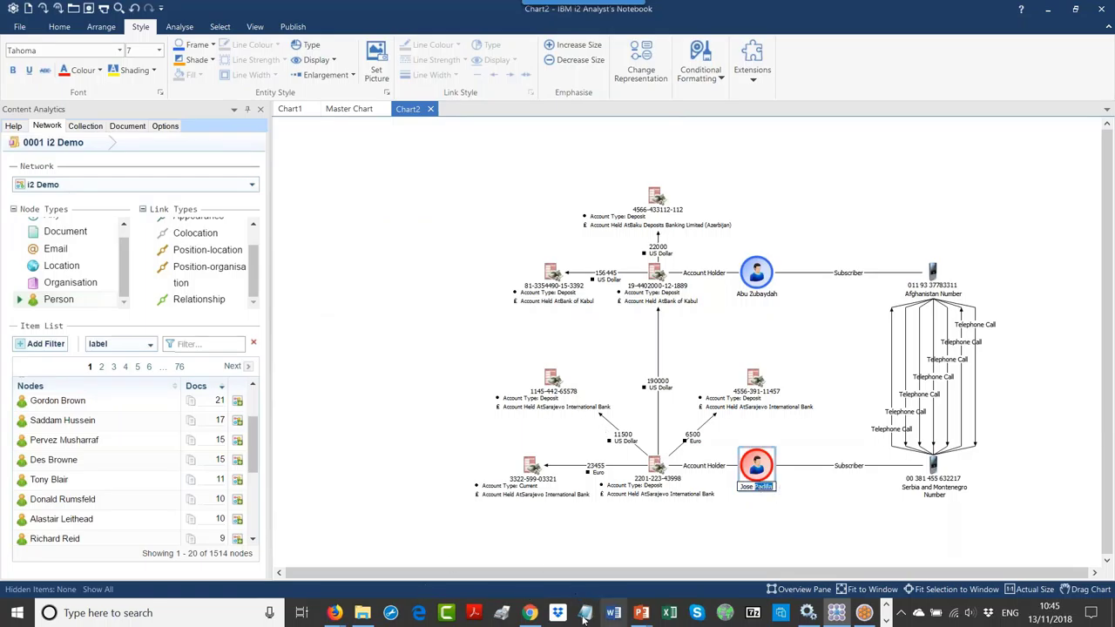
# Step: Replace the padilla search term in Sintelix with the copied Padilla
pyautogui.click(529, 613)
pyautogui.moveTo(113, 357); pyautogui.dragTo(26, 359)
pyautogui.hotkey('ctrl', 'v')
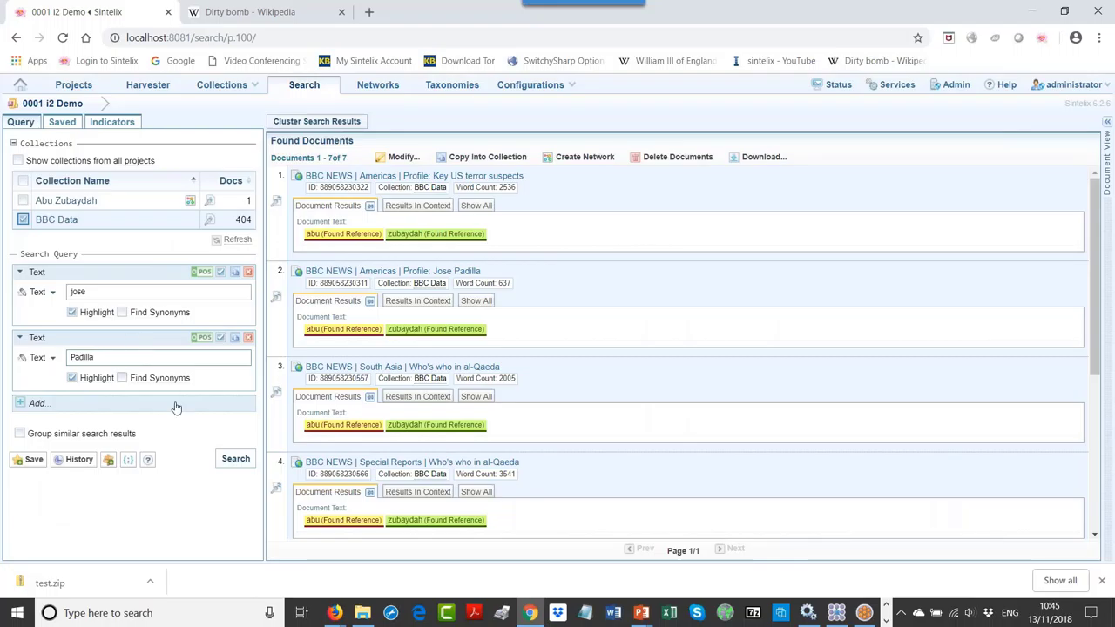
# Step: Run the jose Padilla search, then create and open a network named Jose Padilla from the results
pyautogui.click(235, 459)
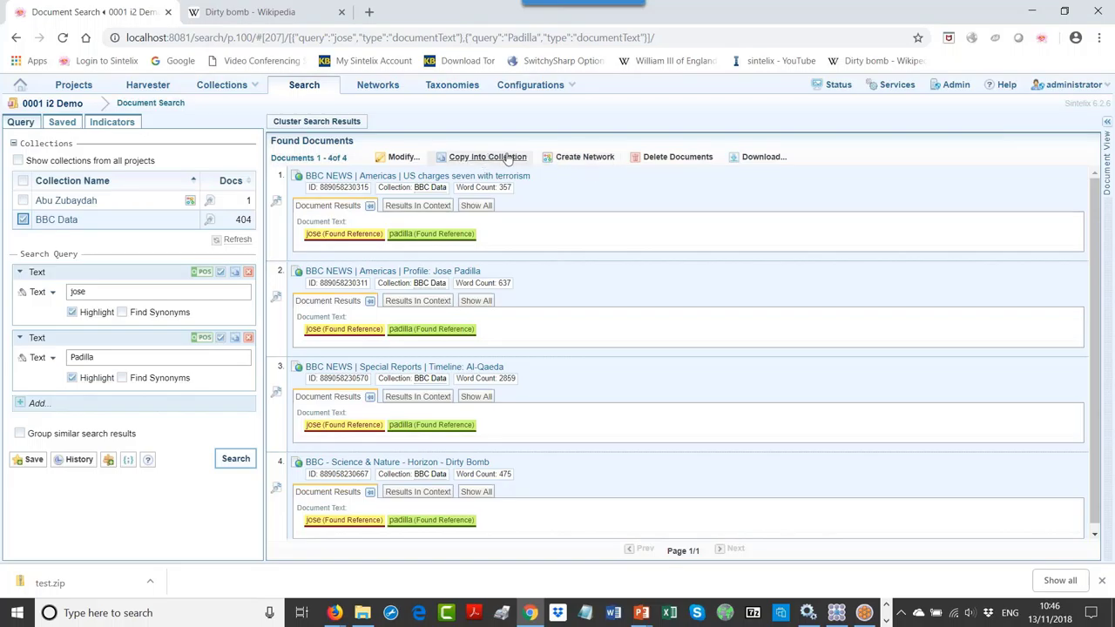
pyautogui.click(580, 157)
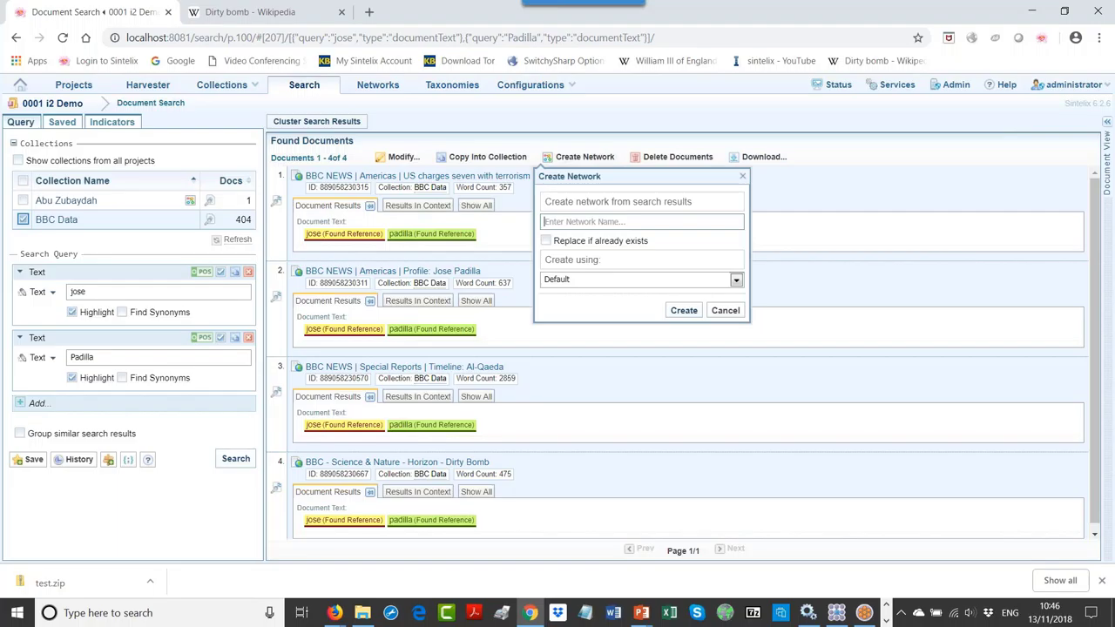
pyautogui.write('Jose Padilla')
pyautogui.click(684, 310)
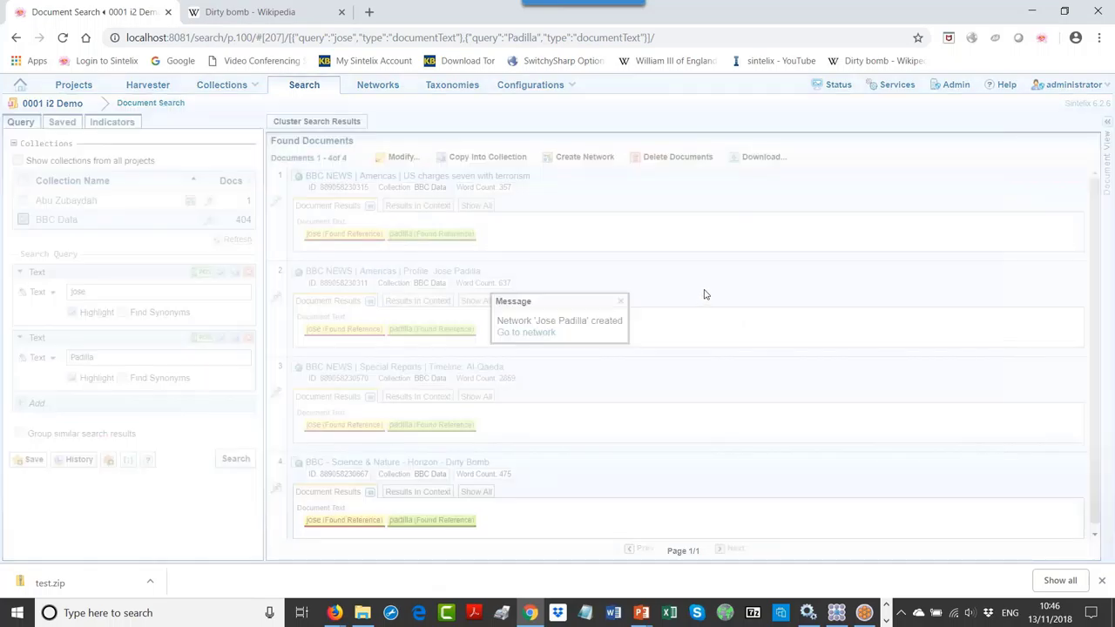
pyautogui.click(527, 332)
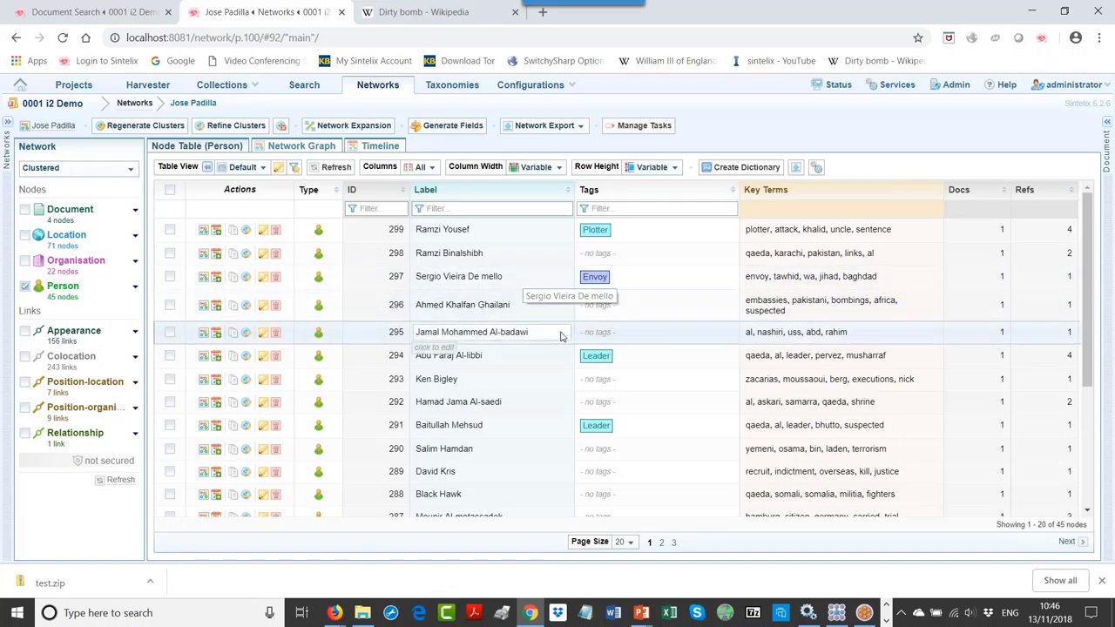
pyautogui.click(836, 613)
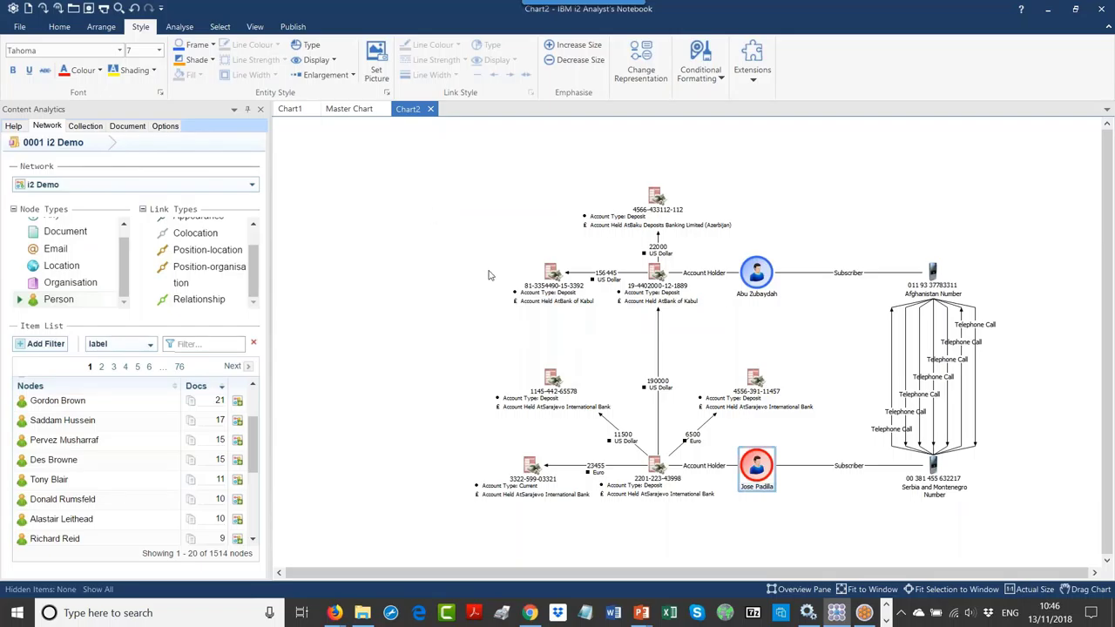
# Step: Switch the Content Analytics pane to the Jose Padilla network, showing only Person nodes
pyautogui.click(697, 325)
pyautogui.click(131, 183)
pyautogui.click(87, 194)
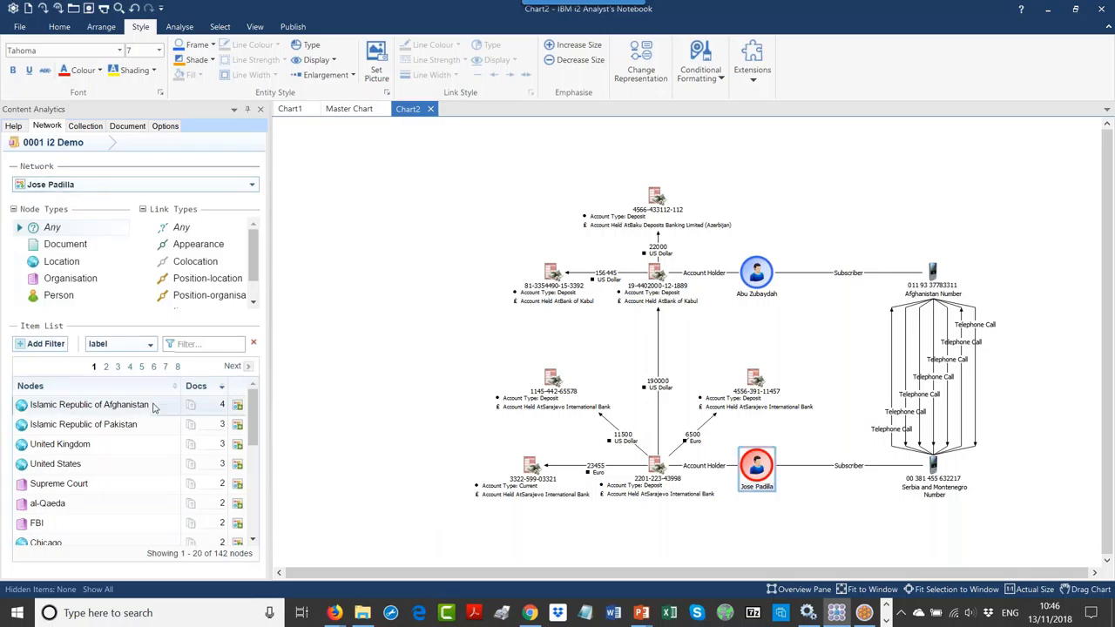
pyautogui.click(58, 295)
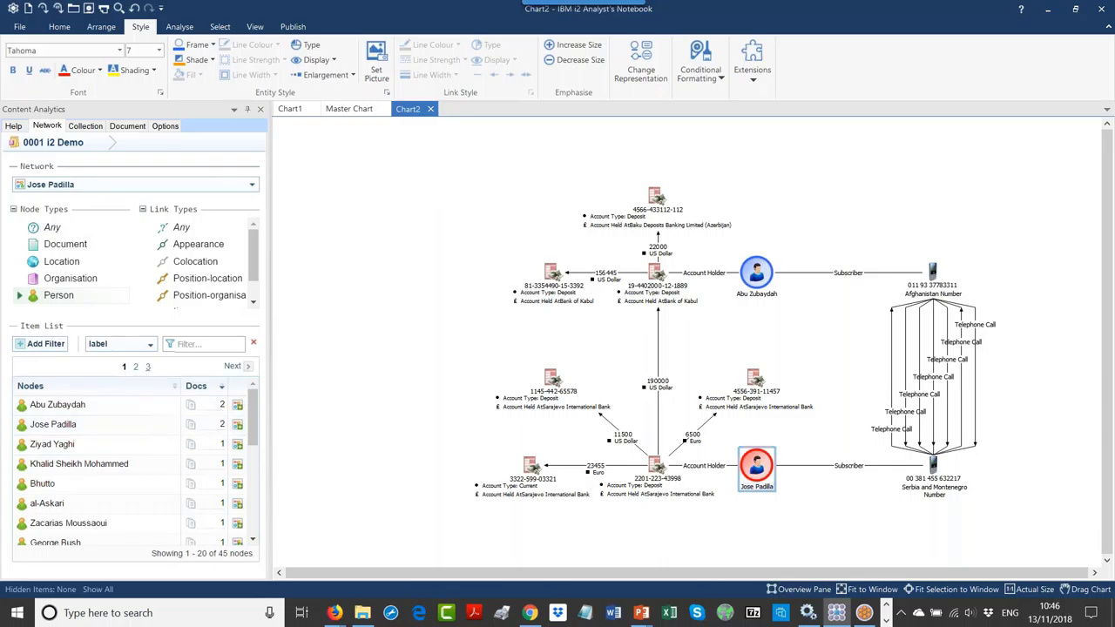
pyautogui.click(108, 387)
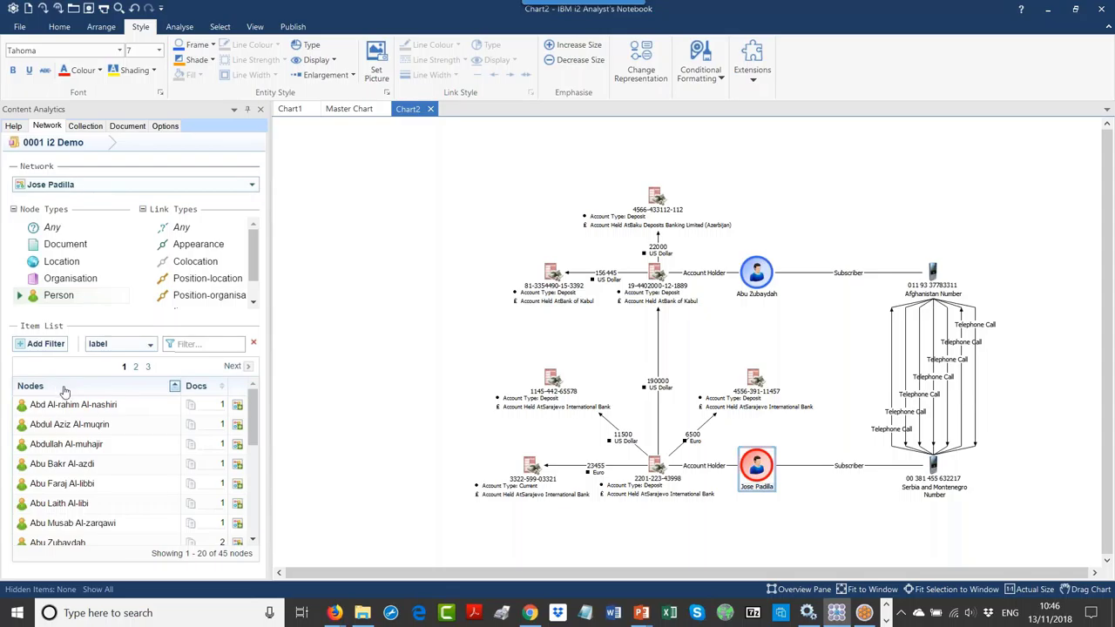
pyautogui.click(198, 389)
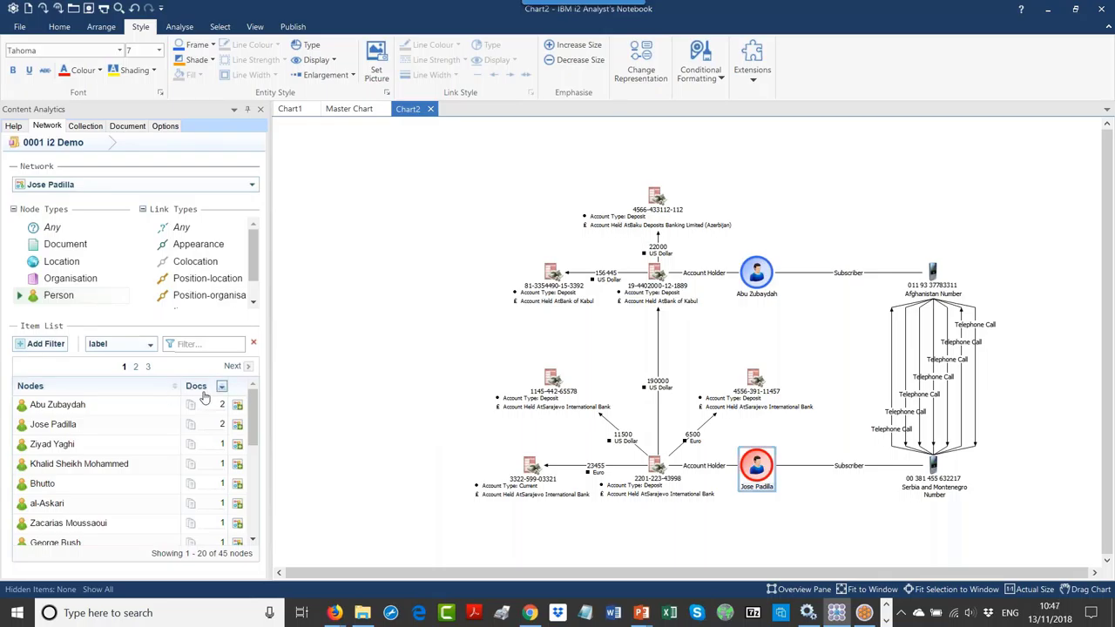
pyautogui.click(105, 391)
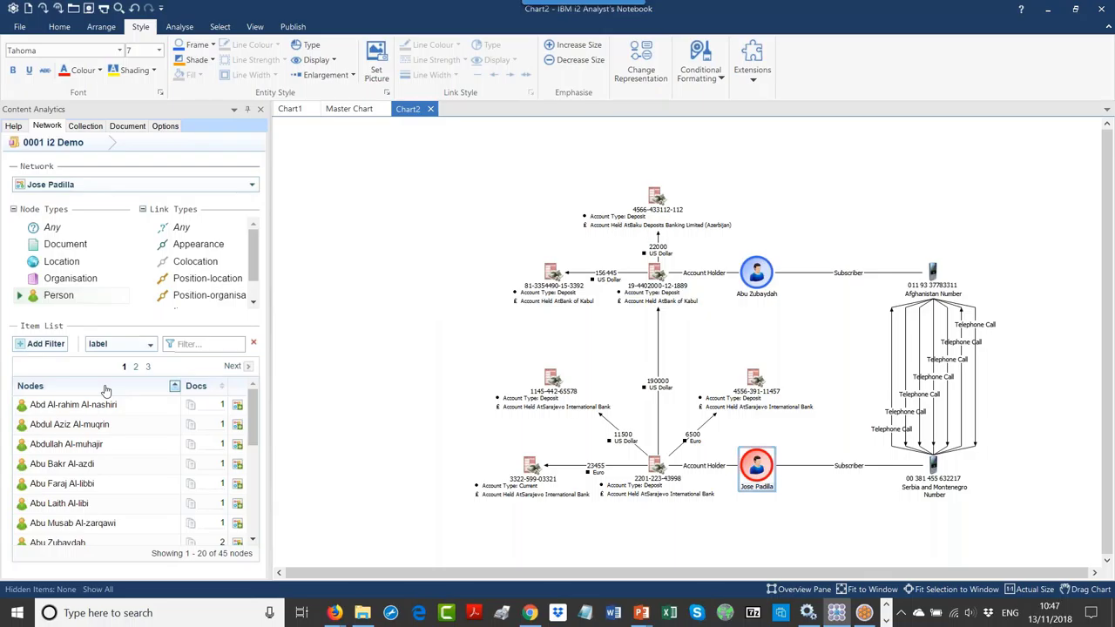
pyautogui.scroll(-5, 131, 387)
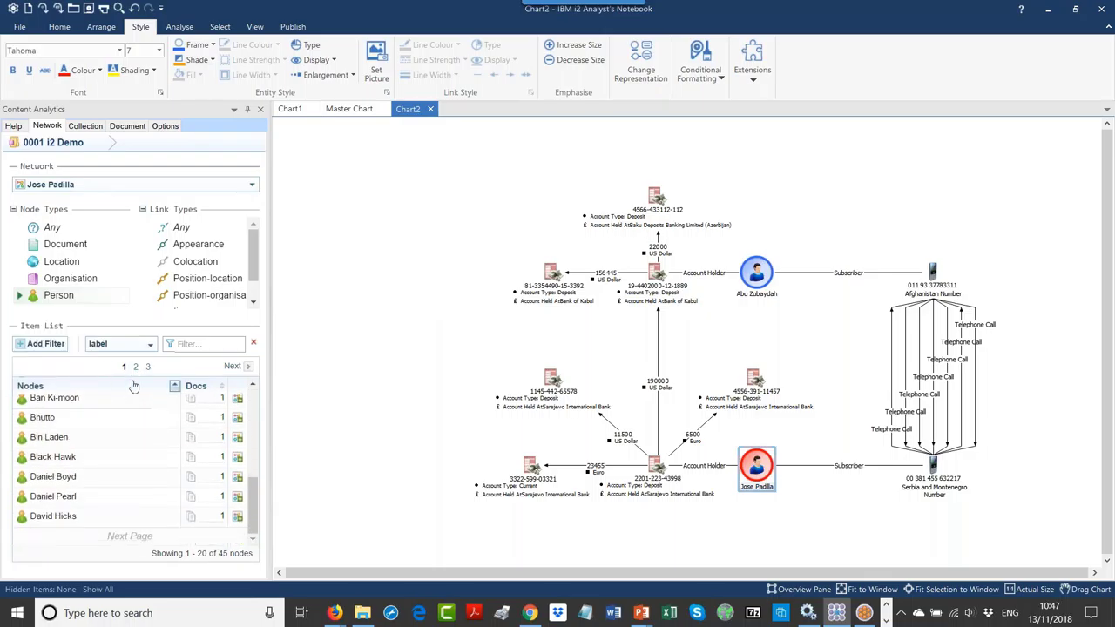
pyautogui.click(135, 367)
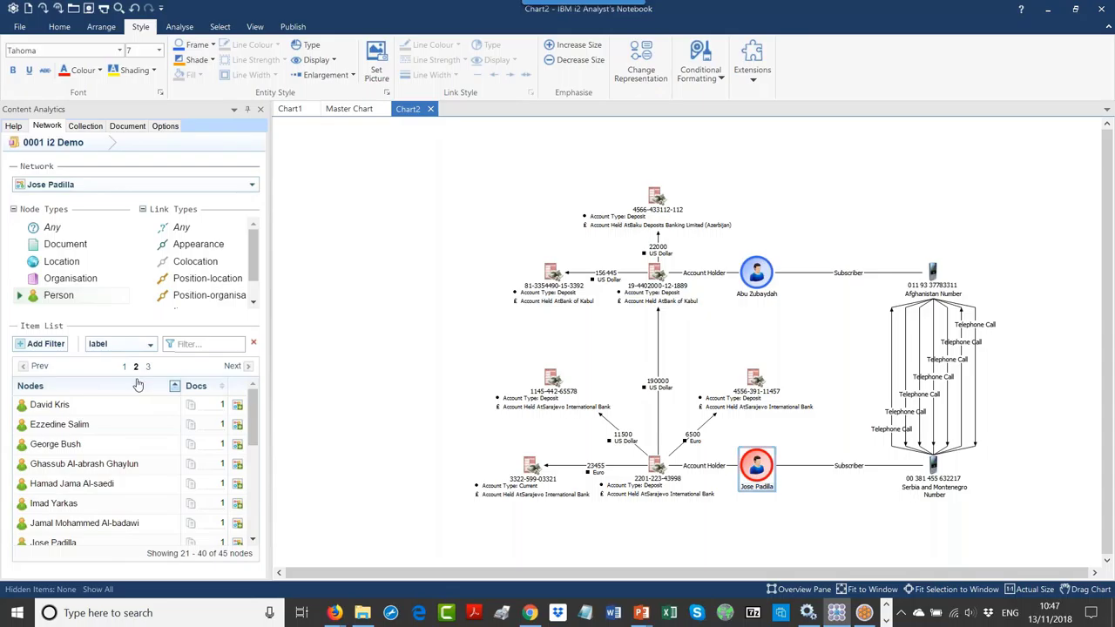
pyautogui.scroll(-2, 105, 418)
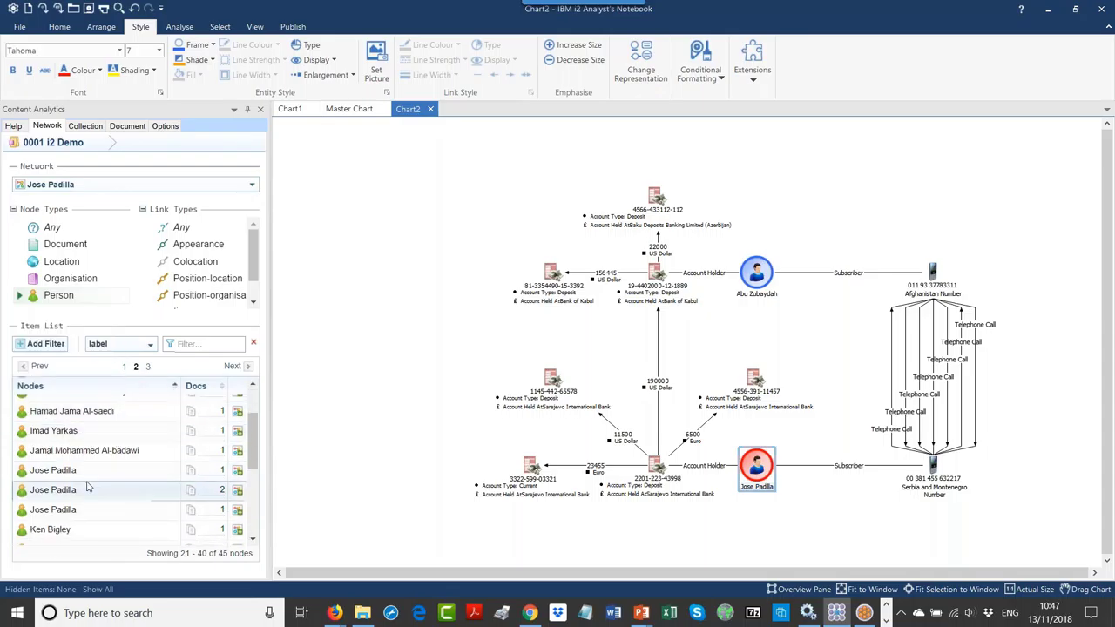
pyautogui.scroll(-1, 174, 471)
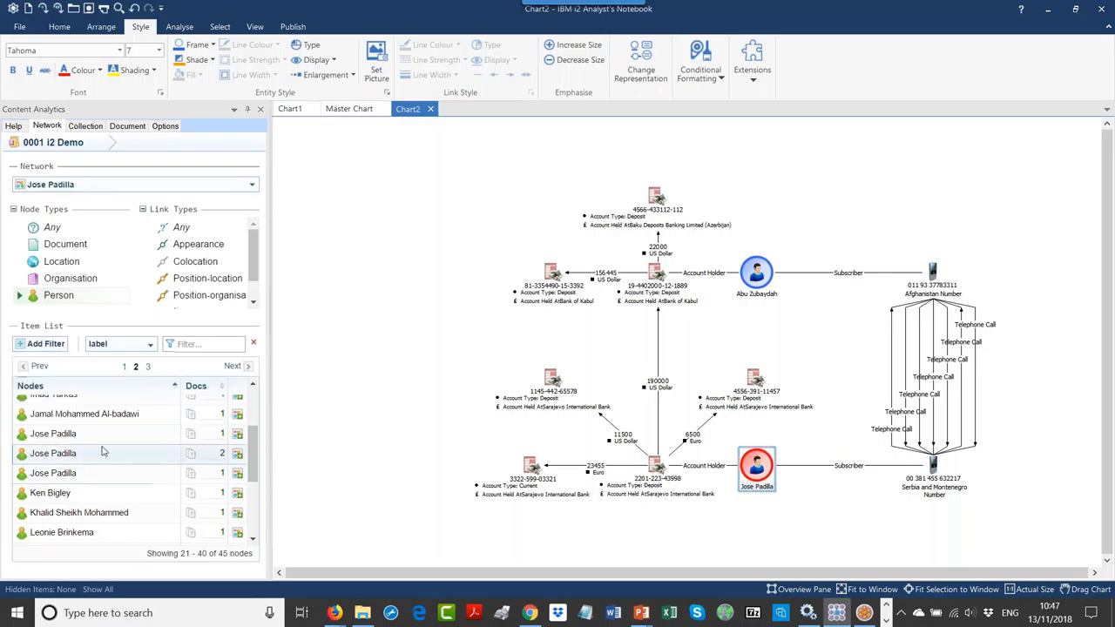
pyautogui.moveTo(95, 438)
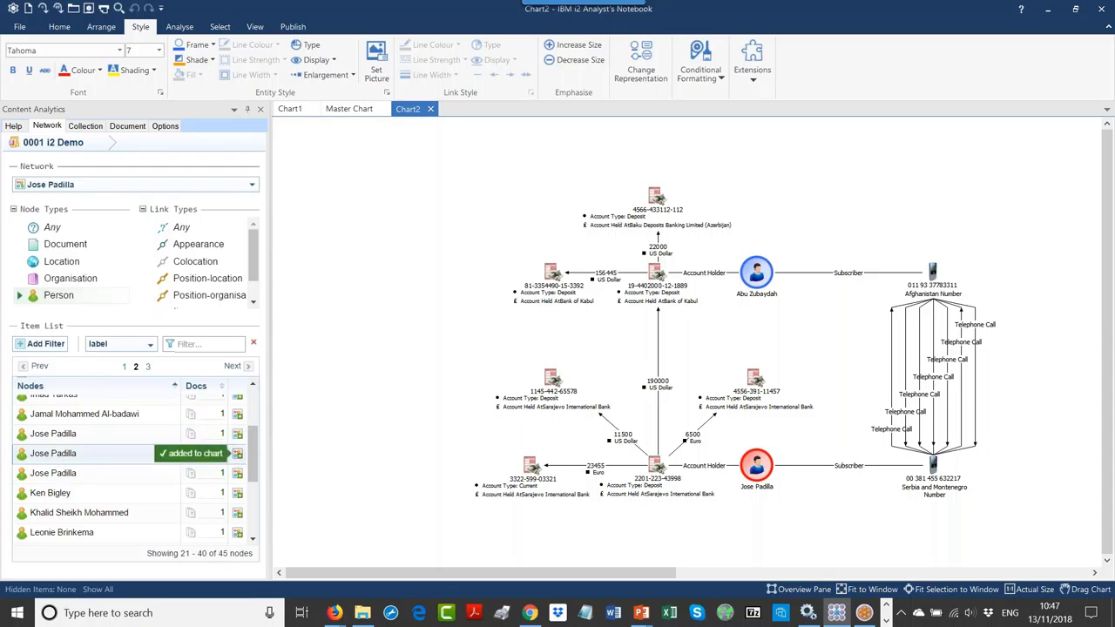
pyautogui.click(239, 474)
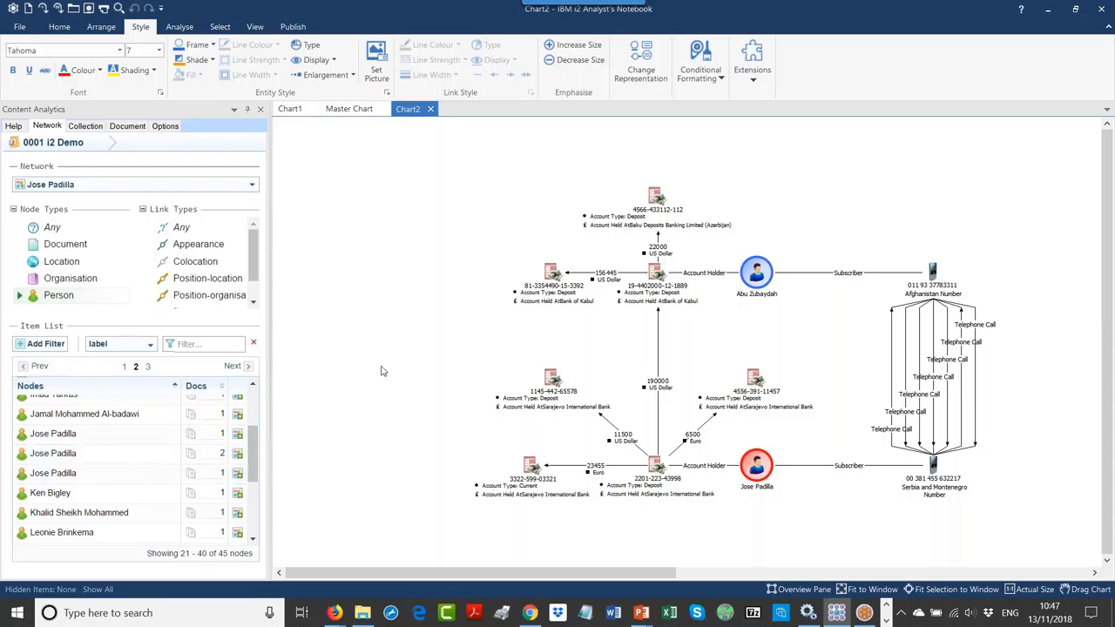
pyautogui.moveTo(1085, 394); pyautogui.dragTo(389, 470)
pyautogui.moveTo(1084, 397); pyautogui.dragTo(419, 511)
pyautogui.moveTo(1087, 398); pyautogui.dragTo(354, 470)
pyautogui.click(592, 489)
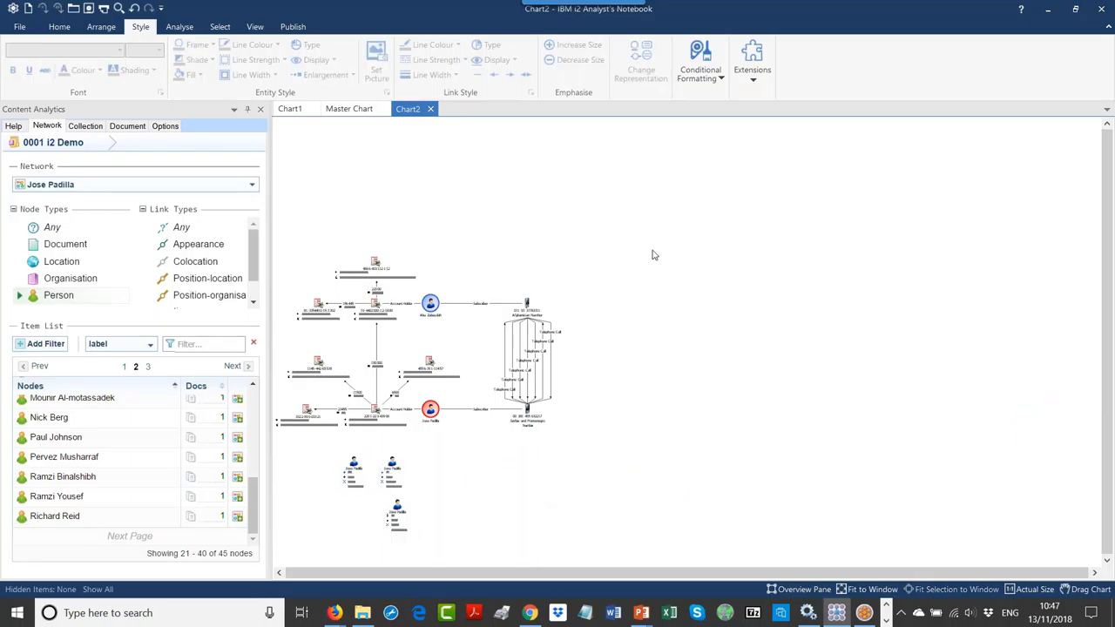
pyautogui.click(255, 27)
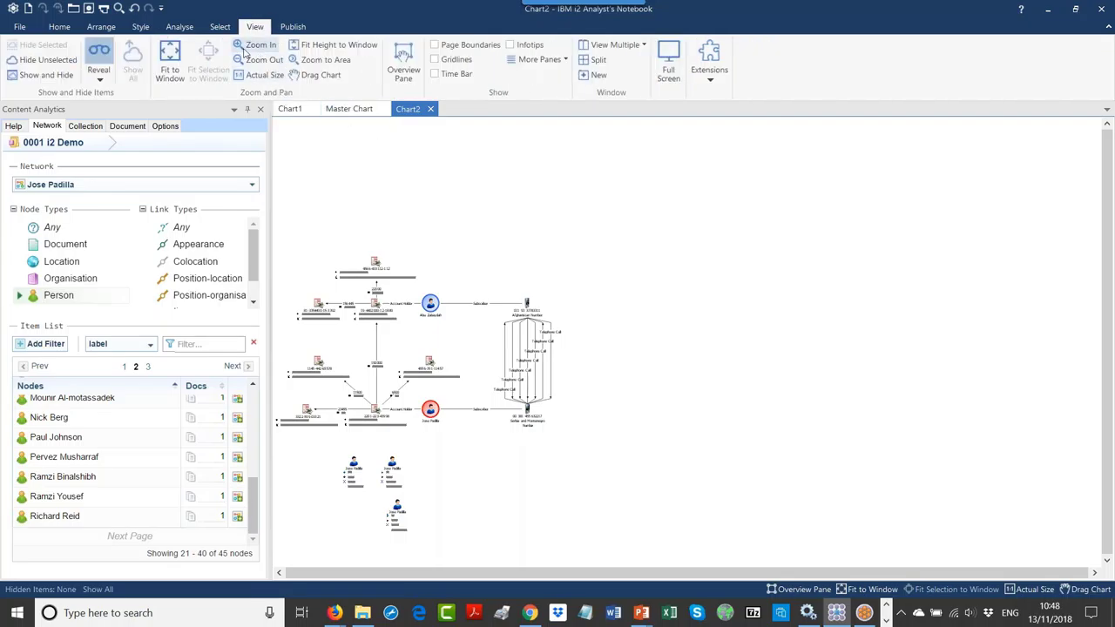
pyautogui.click(170, 57)
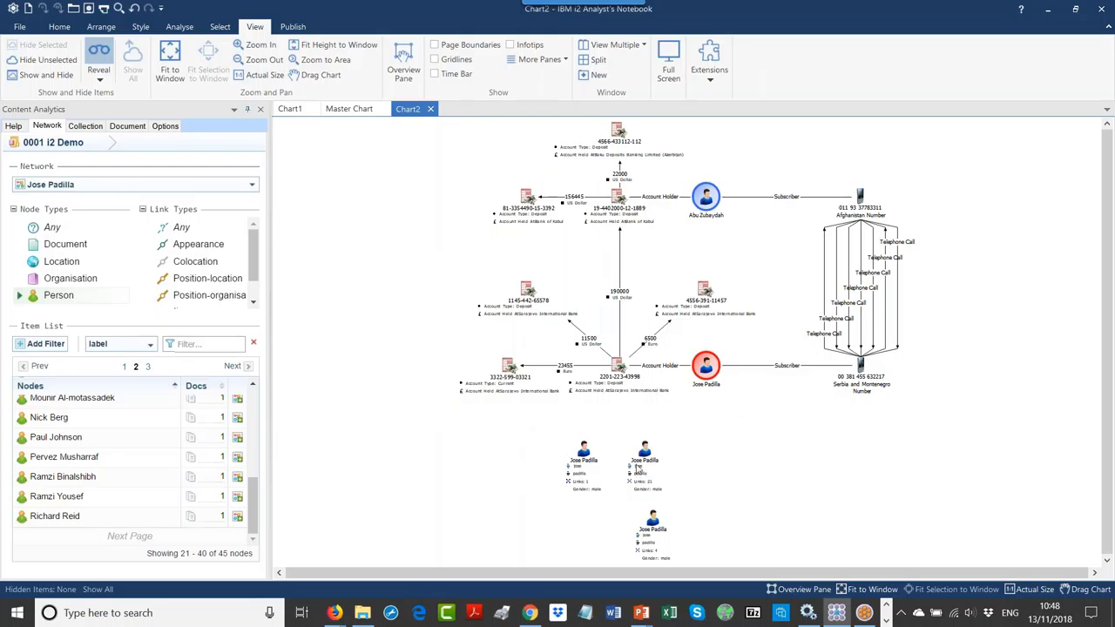
# Step: Arrange the three Jose Padilla nodes side by side in a row
pyautogui.moveTo(639, 470); pyautogui.dragTo(736, 458)
pyautogui.moveTo(579, 462); pyautogui.dragTo(617, 454)
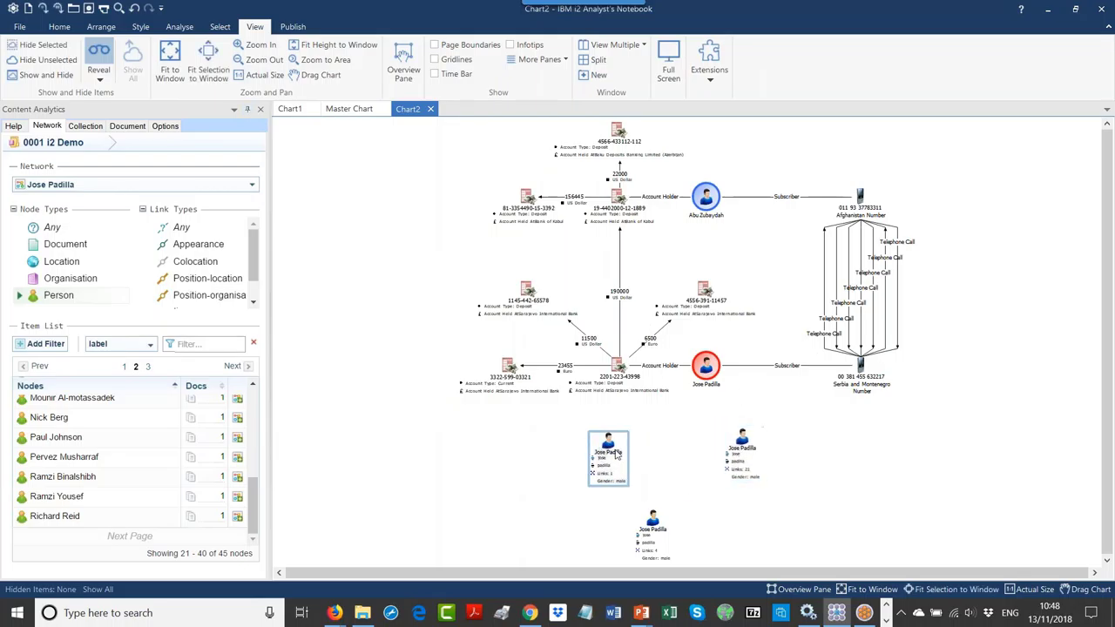
pyautogui.moveTo(742, 454); pyautogui.dragTo(746, 454)
pyautogui.moveTo(653, 528); pyautogui.dragTo(754, 440)
pyautogui.click(743, 444)
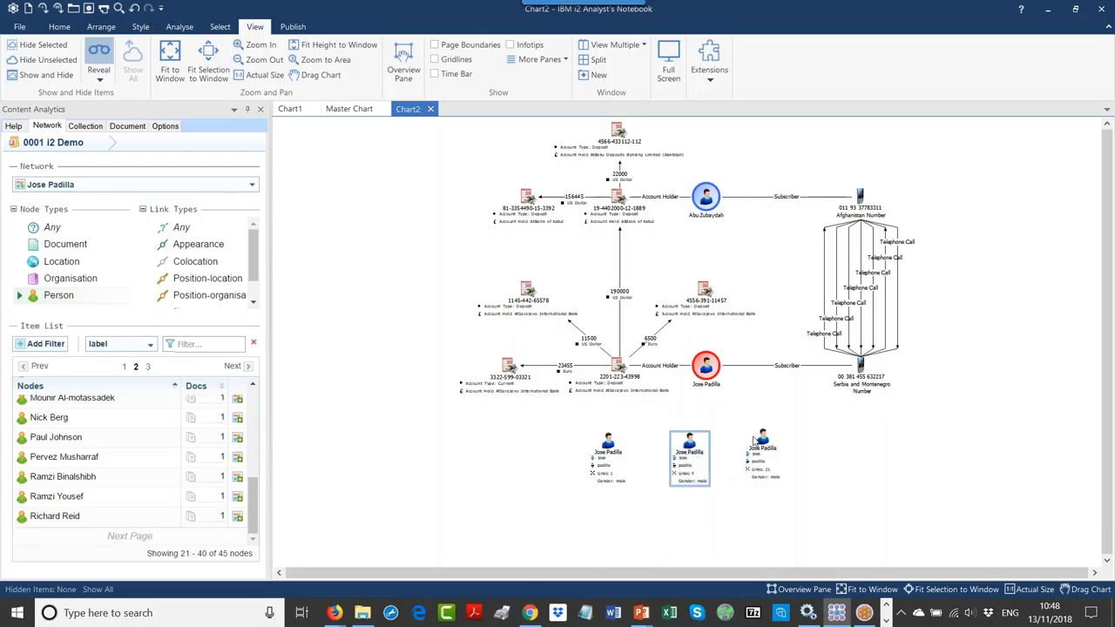
pyautogui.click(837, 455)
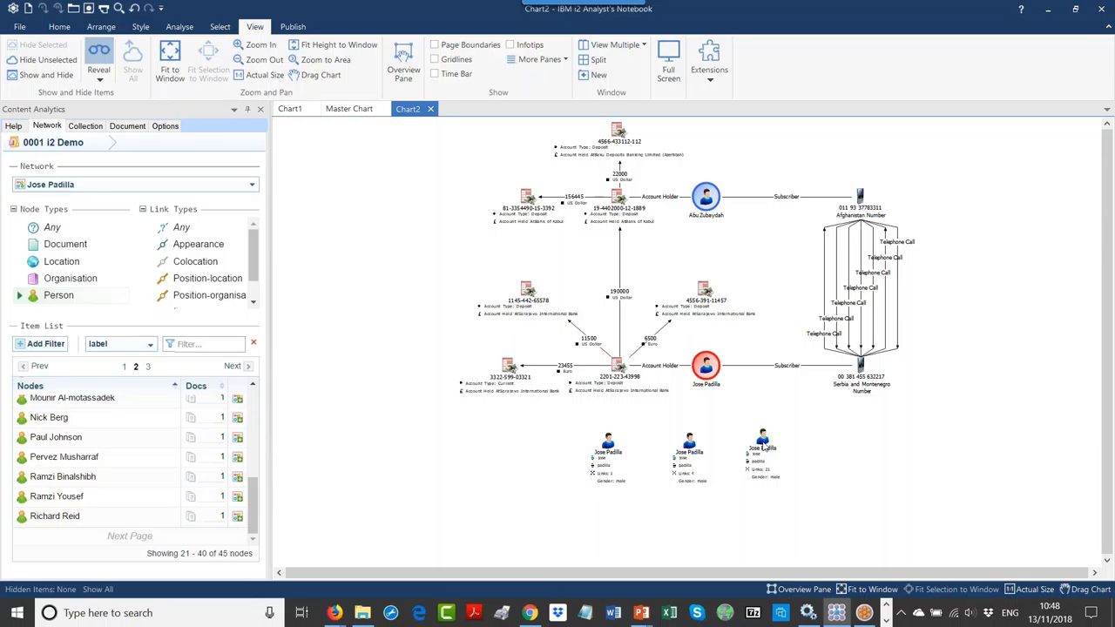
pyautogui.rightClick(762, 447)
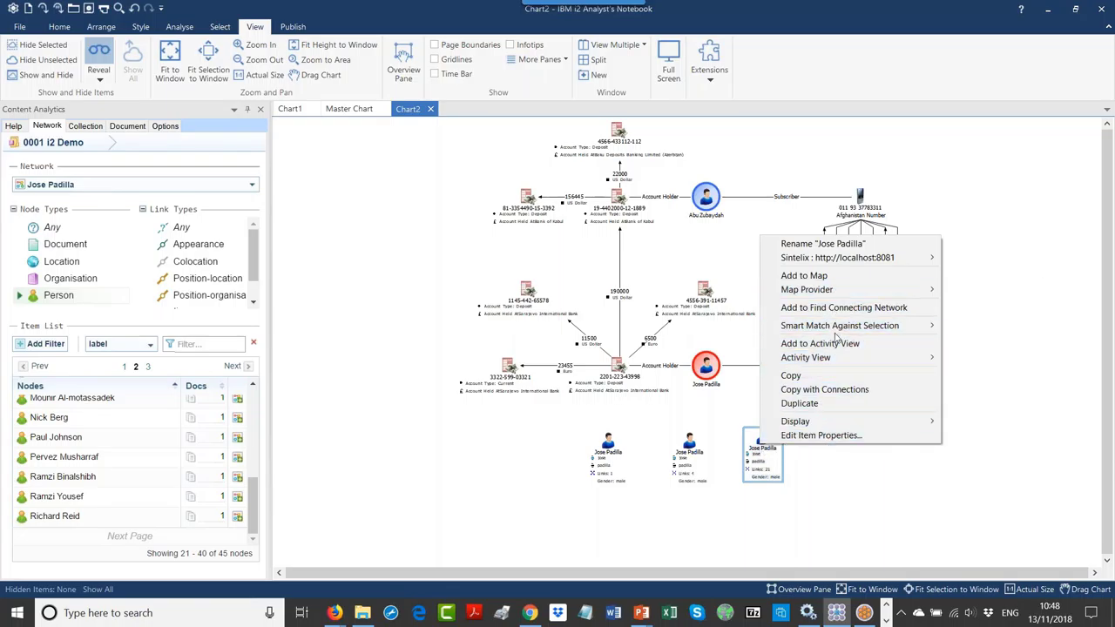
pyautogui.click(820, 436)
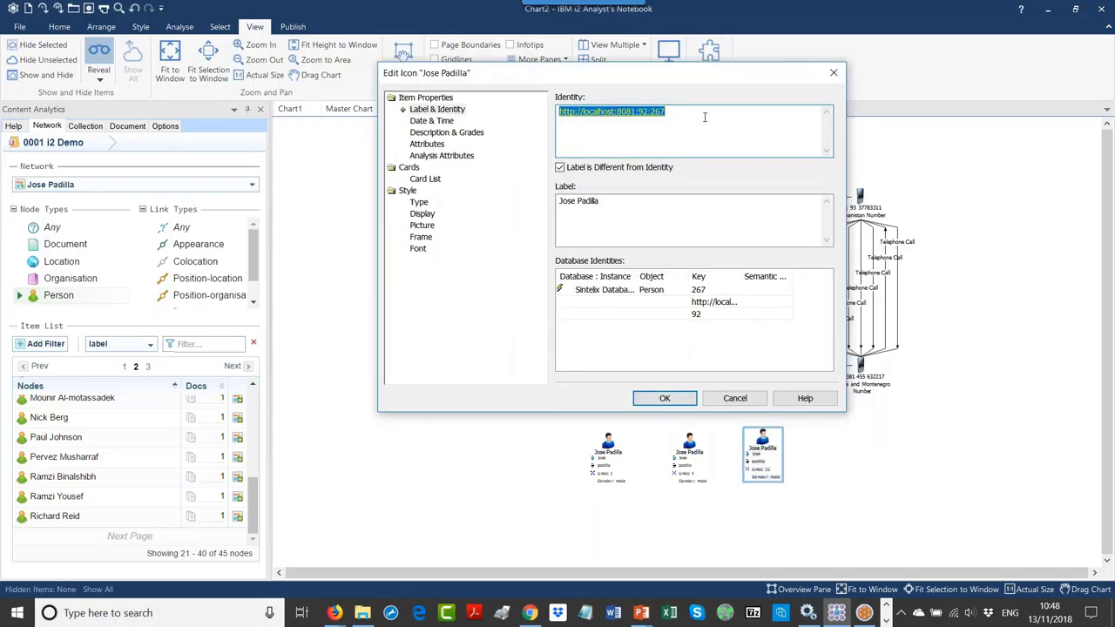
pyautogui.moveTo(640, 203); pyautogui.dragTo(517, 209)
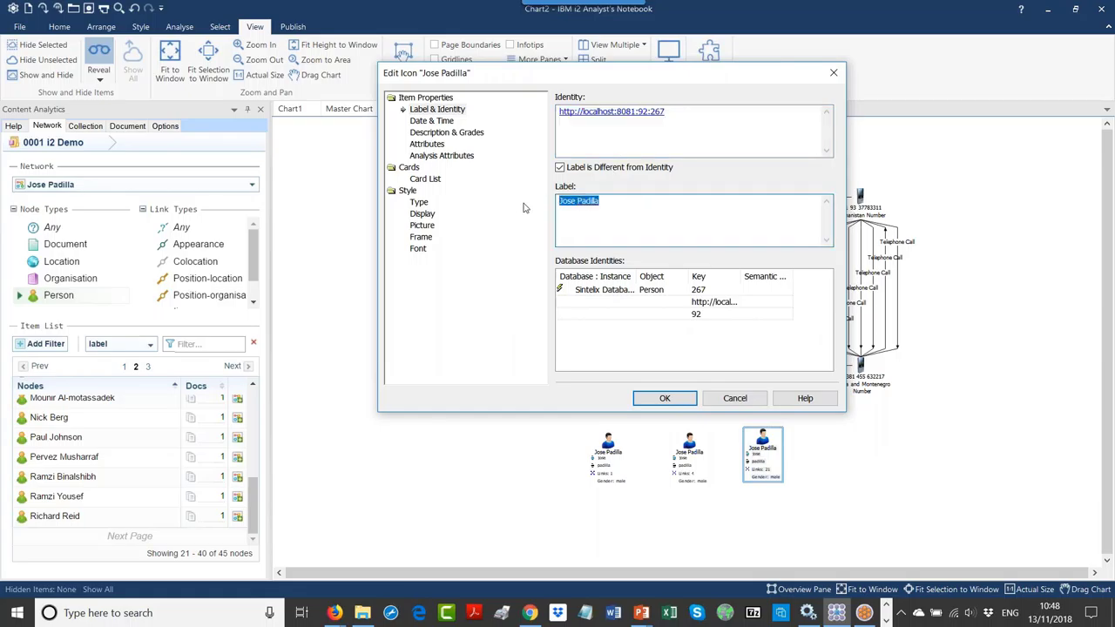
pyautogui.click(427, 179)
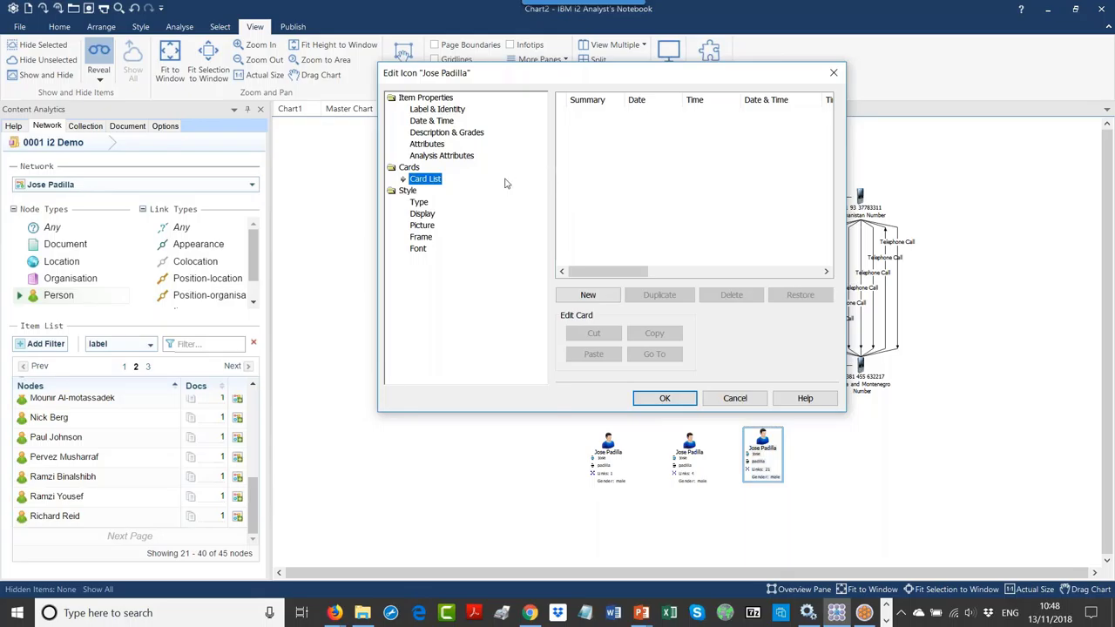
pyautogui.click(432, 145)
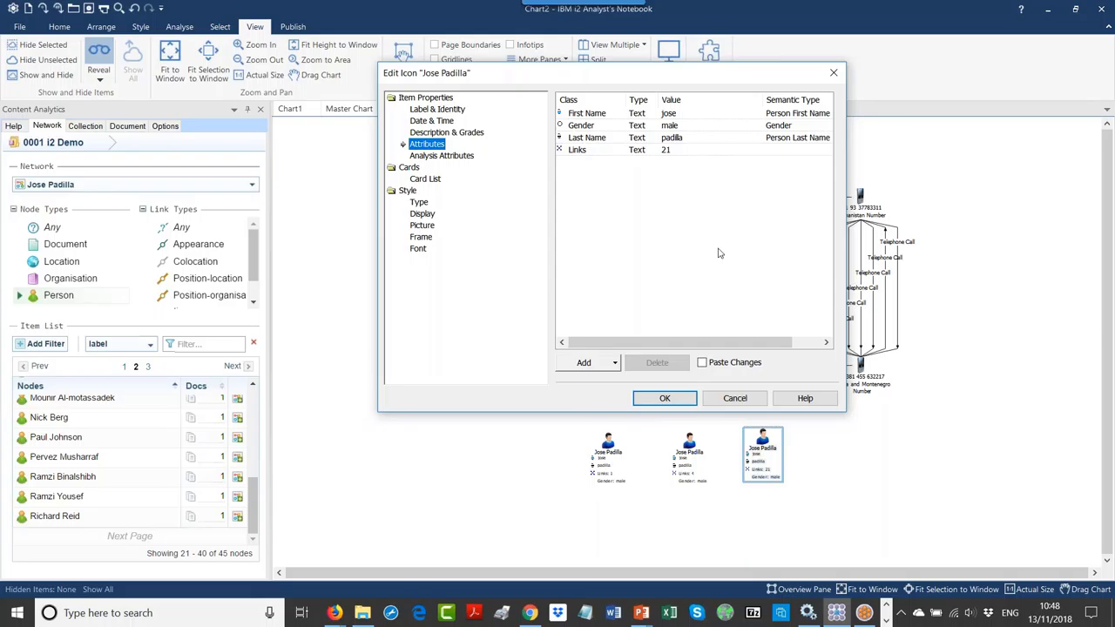
pyautogui.click(733, 399)
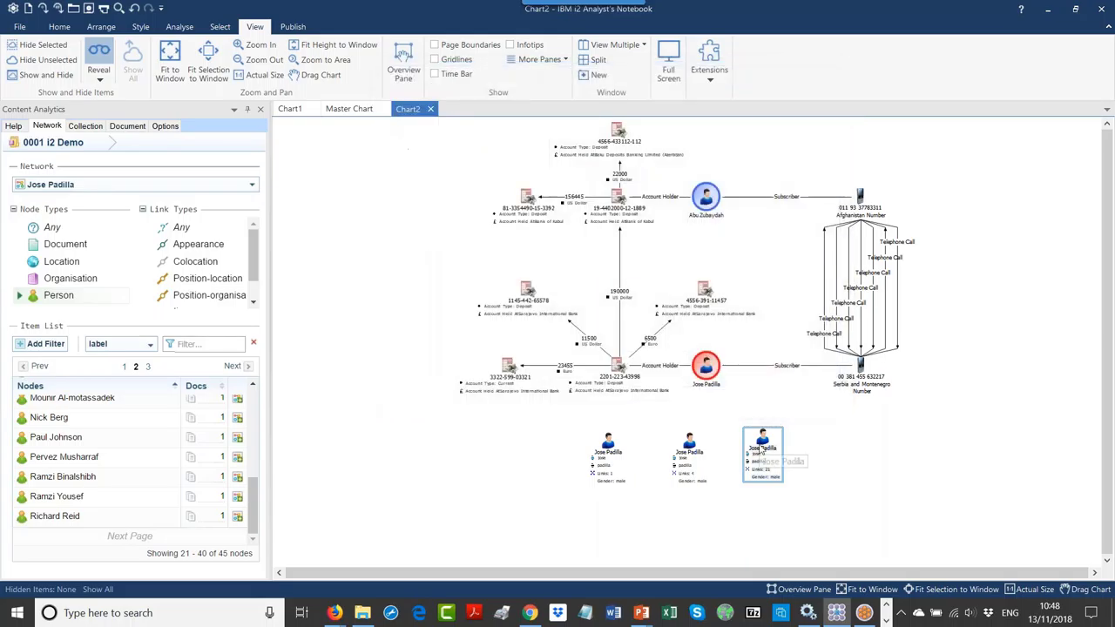
# Step: Expand the right-hand Jose Padilla node with Sintelix Expand with Settings, limited to Person entities
pyautogui.rightClick(769, 450)
pyautogui.moveTo(798, 264)
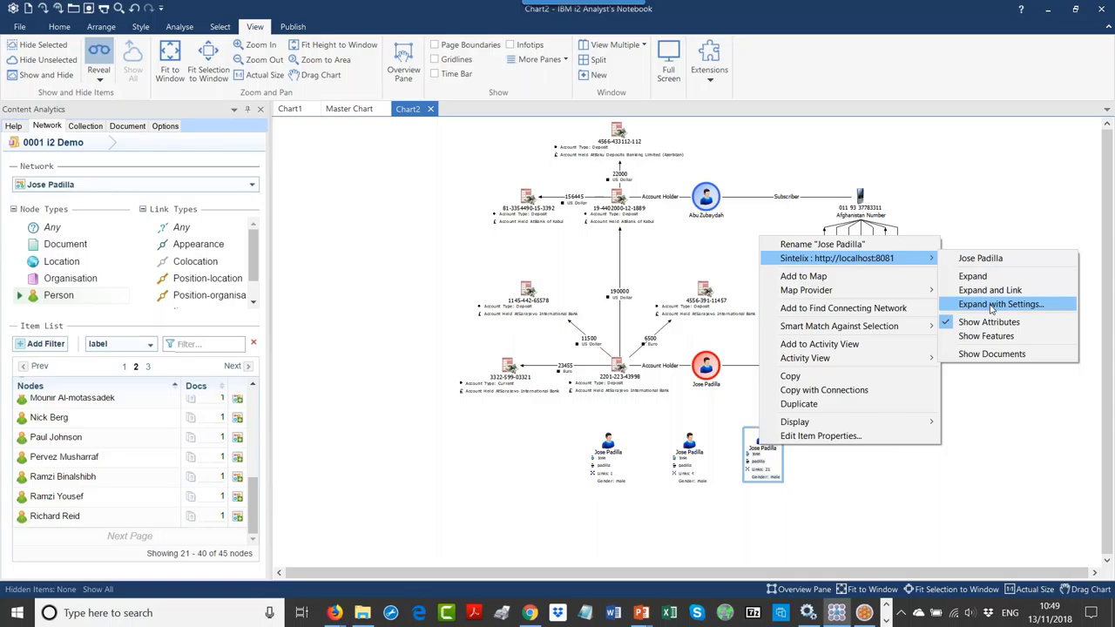
pyautogui.click(990, 310)
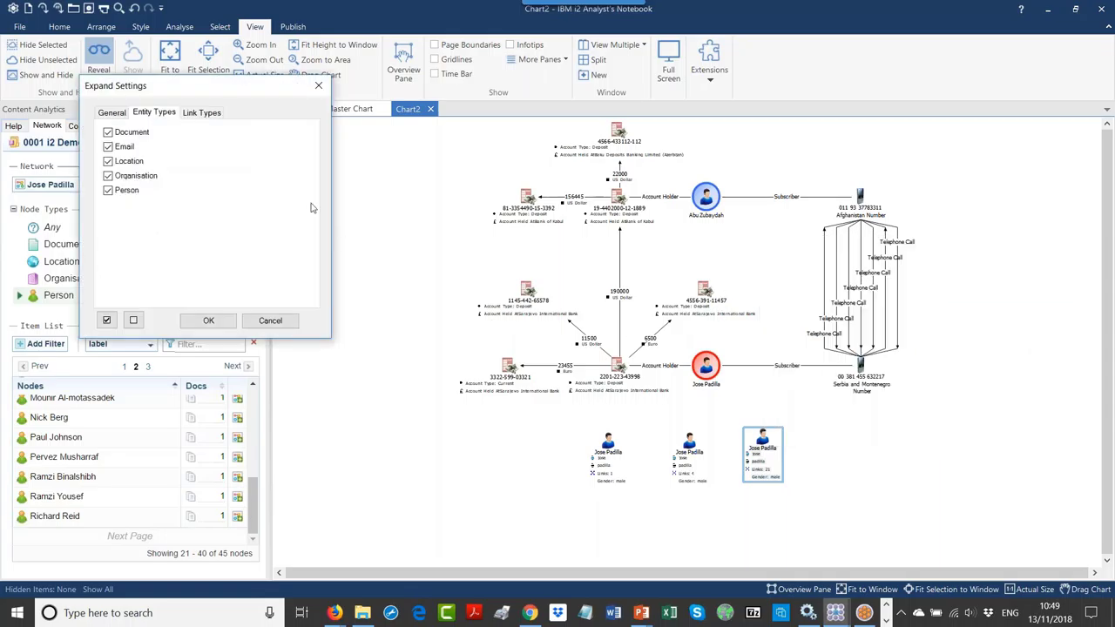
pyautogui.moveTo(223, 91); pyautogui.dragTo(338, 141)
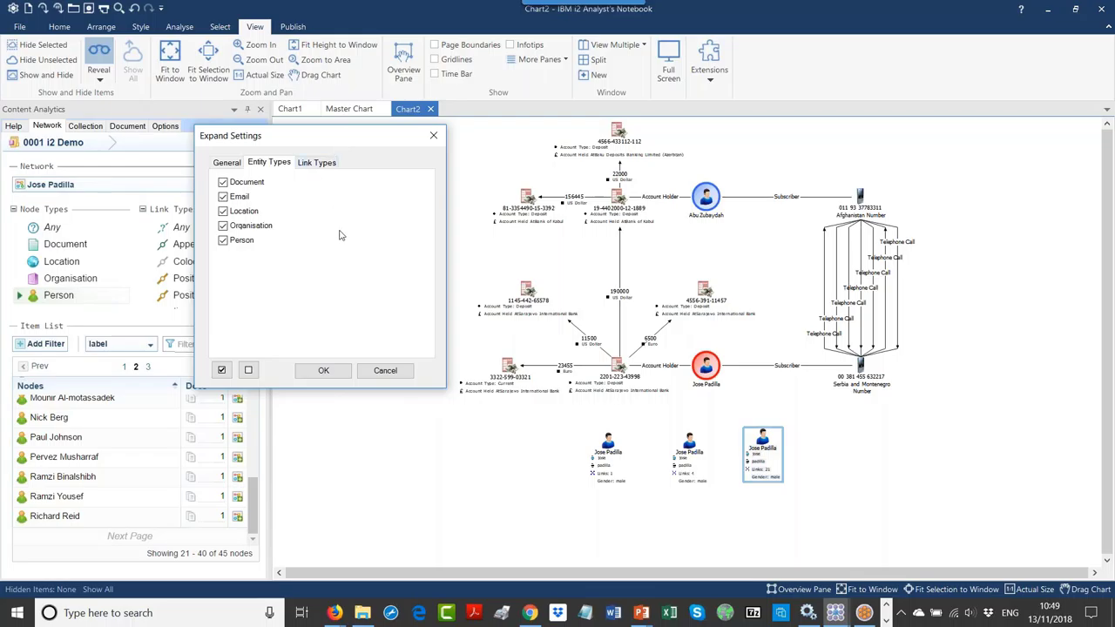
pyautogui.click(249, 370)
pyautogui.click(223, 240)
pyautogui.click(323, 370)
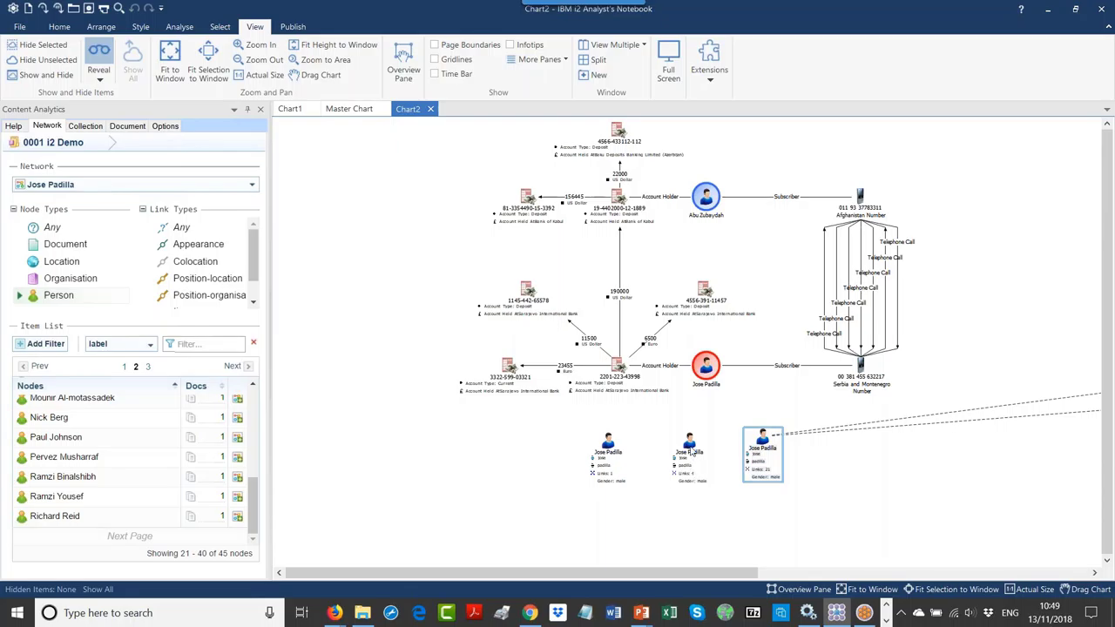
pyautogui.rightClick(693, 451)
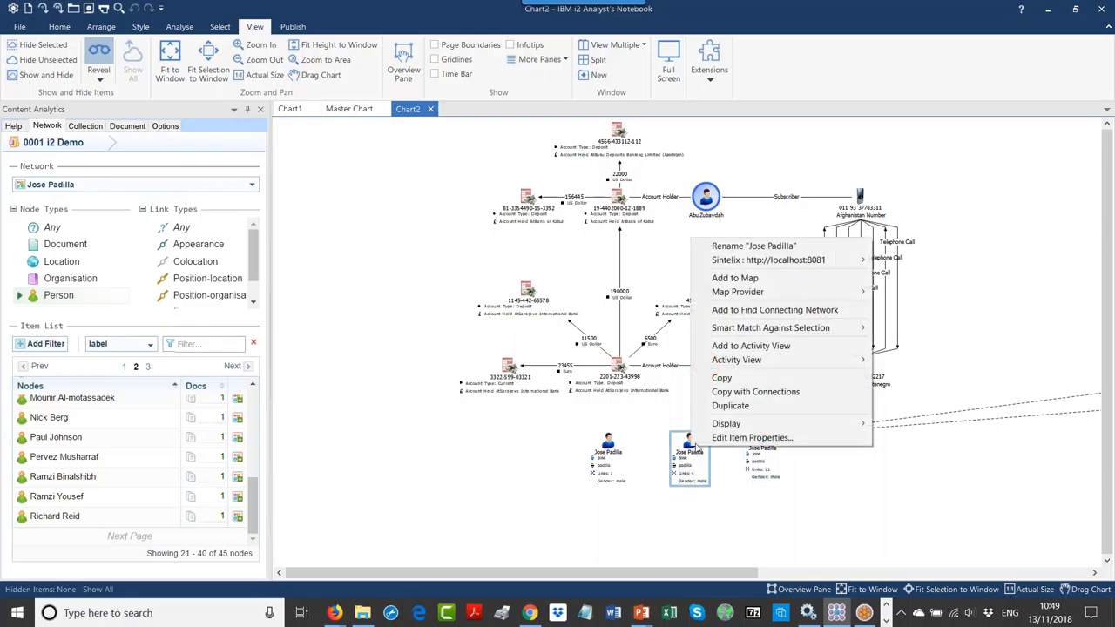
pyautogui.moveTo(762, 268)
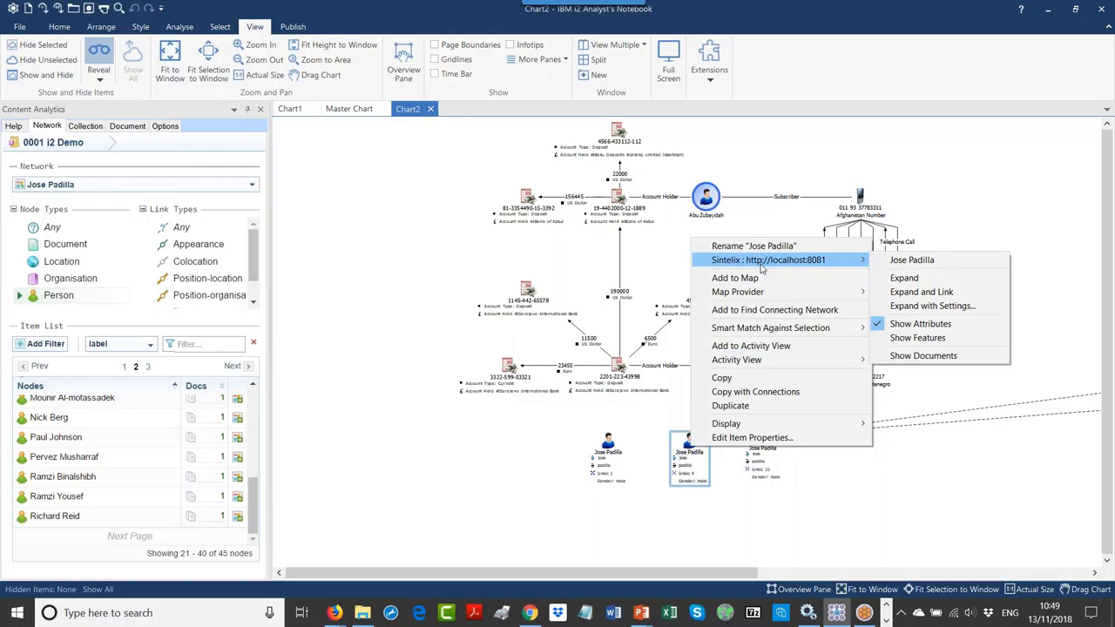
pyautogui.click(921, 306)
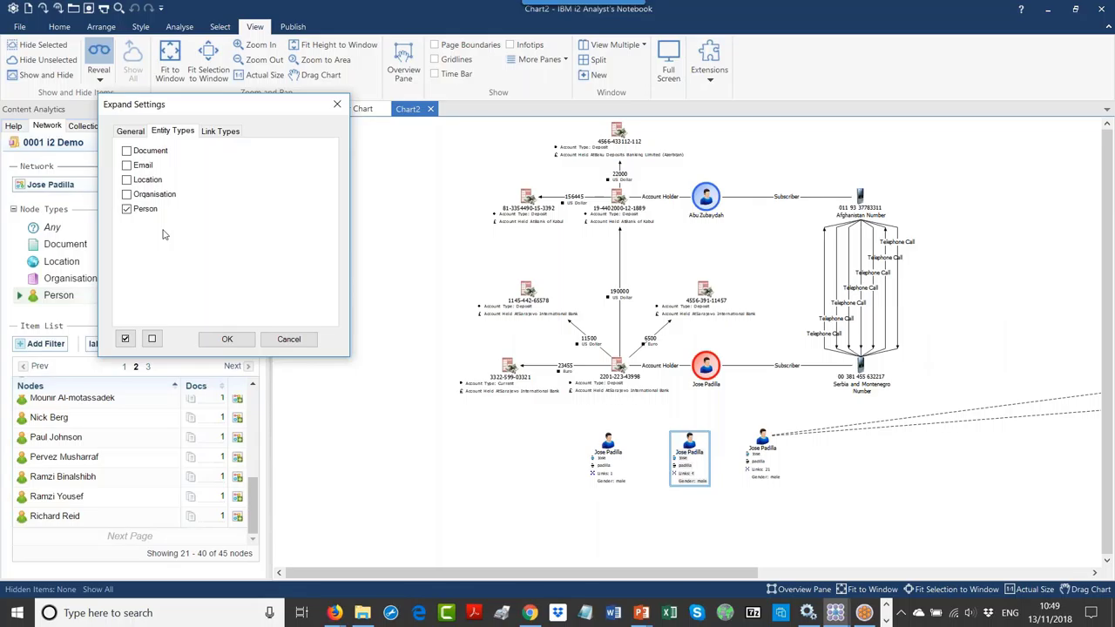
pyautogui.click(208, 338)
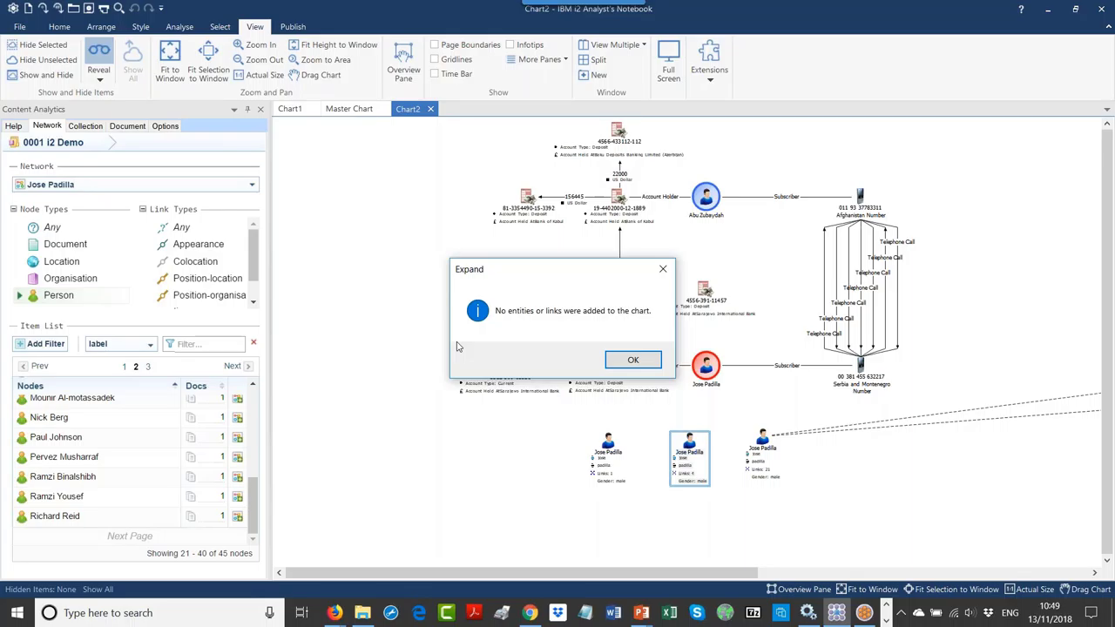
pyautogui.click(646, 360)
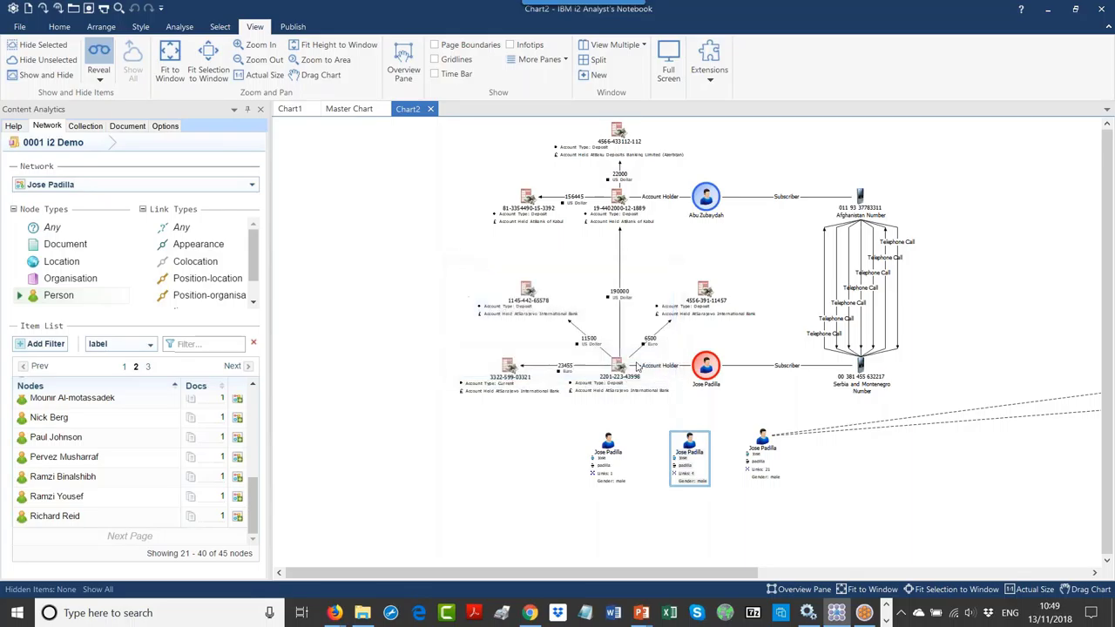
pyautogui.rightClick(616, 455)
pyautogui.moveTo(749, 262)
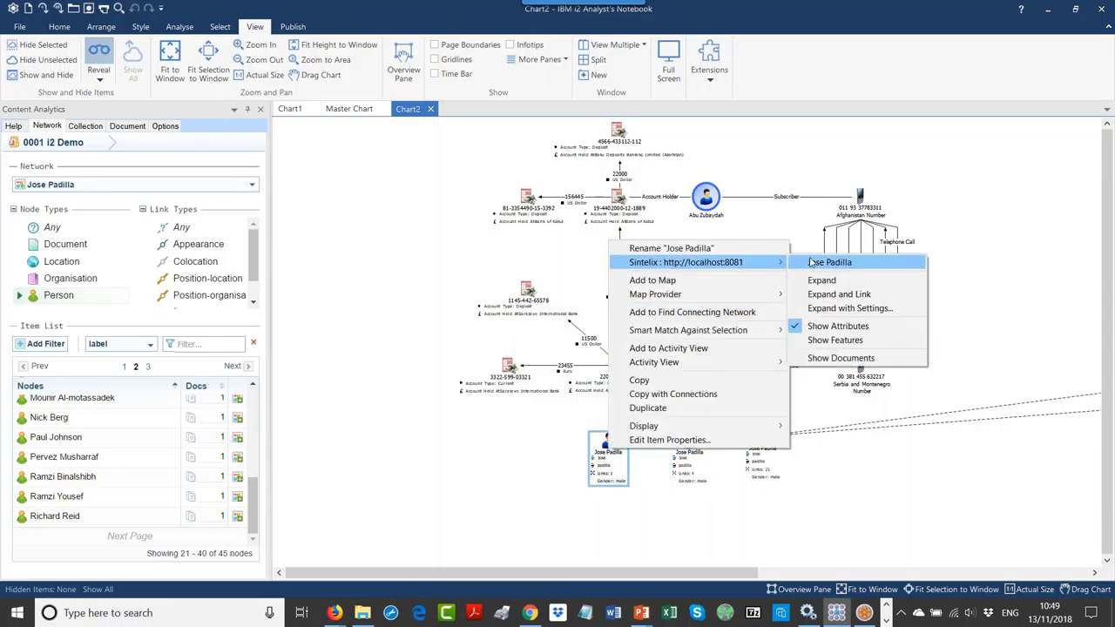
pyautogui.click(846, 308)
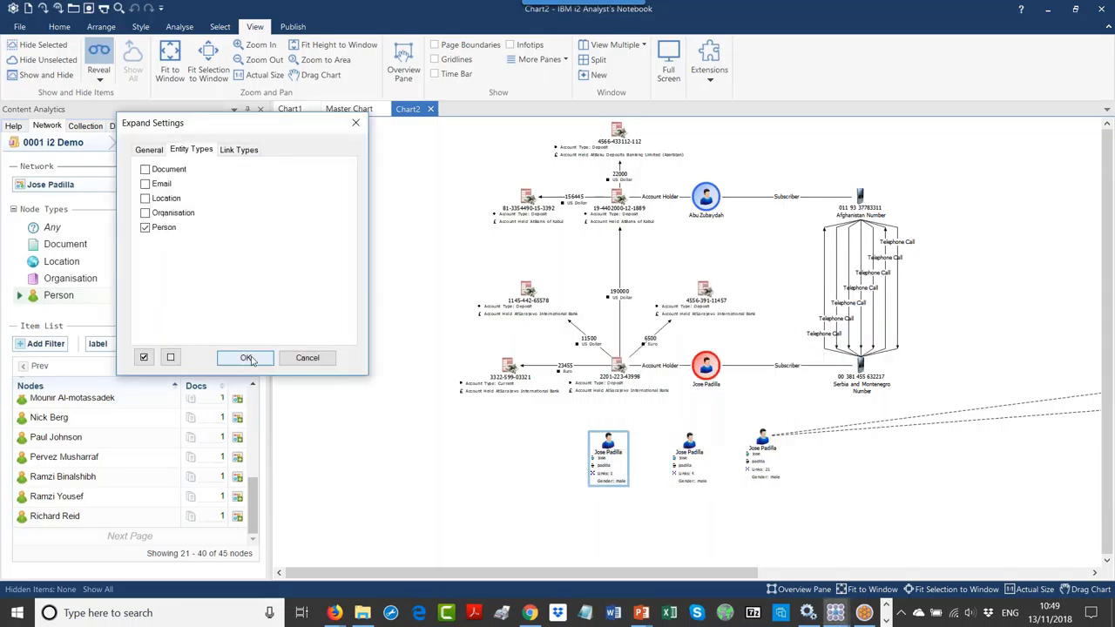
pyautogui.click(247, 358)
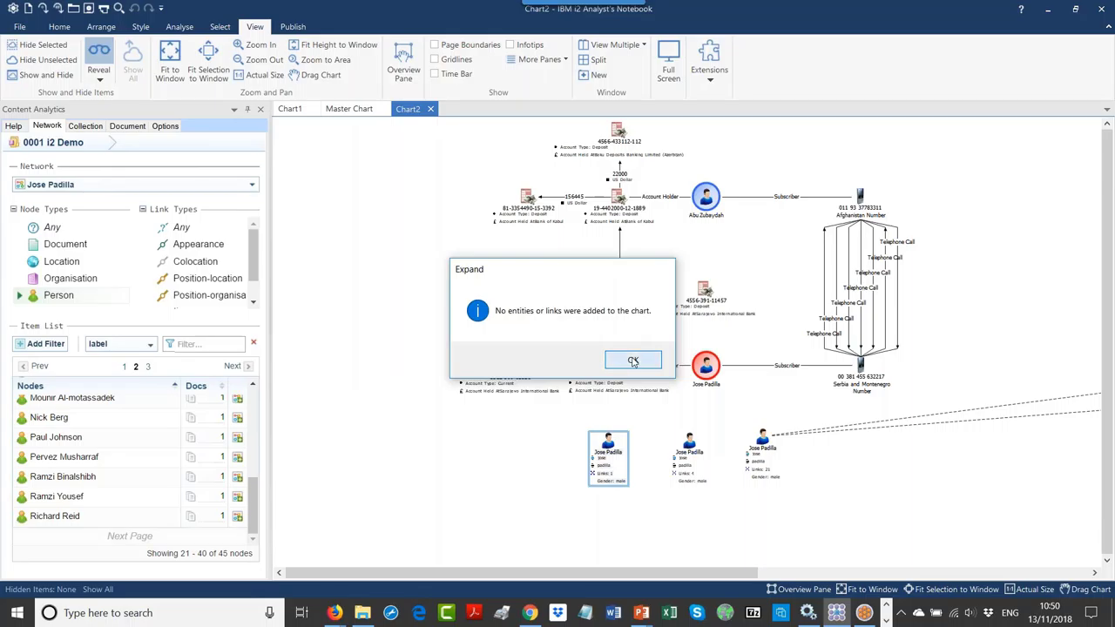
pyautogui.click(633, 361)
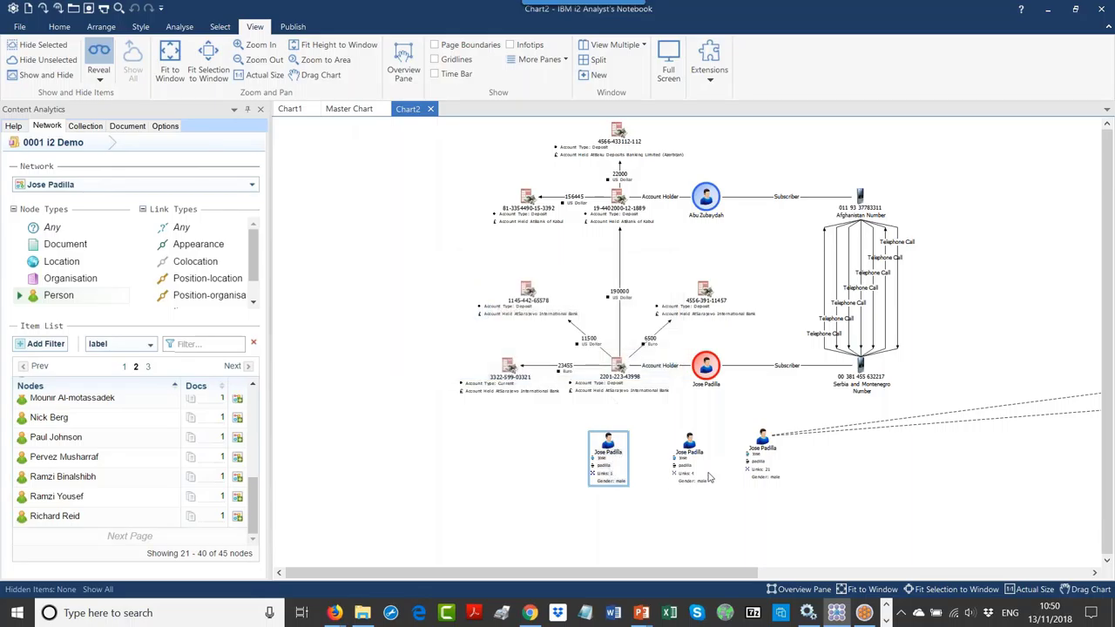
pyautogui.click(757, 471)
# Step: Drag the far-right Abu Zubaydah node down beside the Jose Padilla entities at the bottom of Chart2
pyautogui.moveTo(757, 471); pyautogui.dragTo(753, 464)
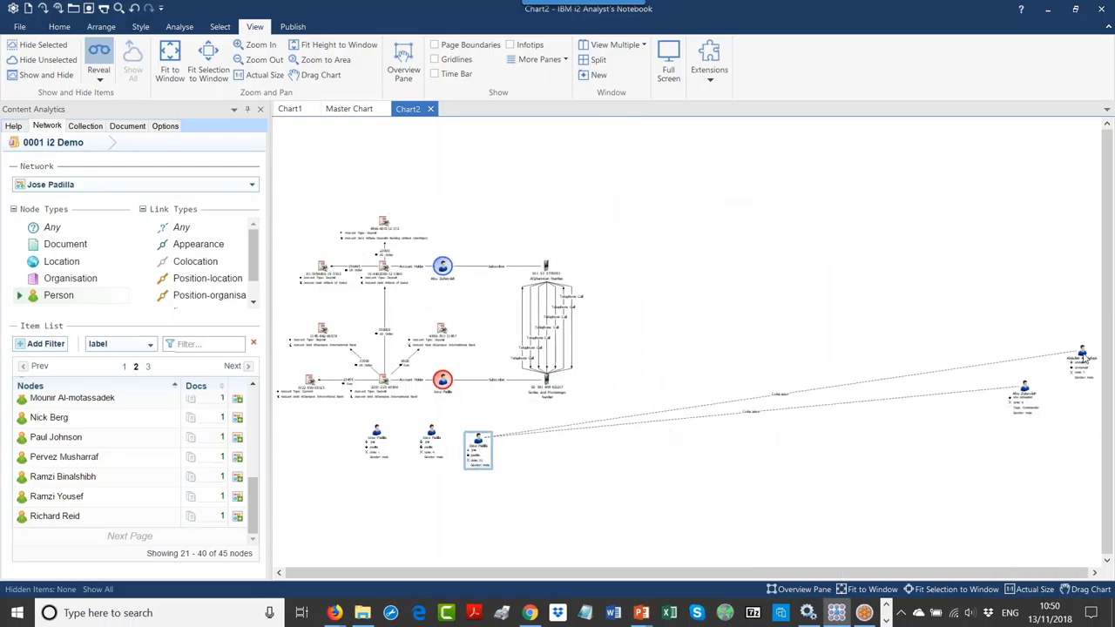
pyautogui.moveTo(1084, 358); pyautogui.dragTo(466, 509)
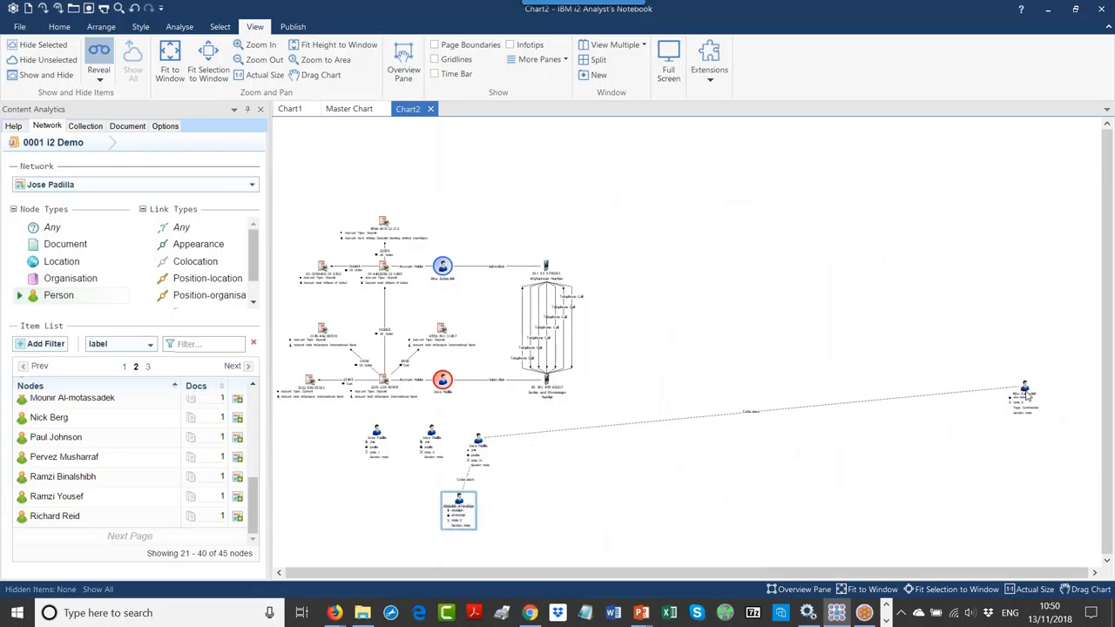
pyautogui.moveTo(1028, 397); pyautogui.dragTo(533, 502)
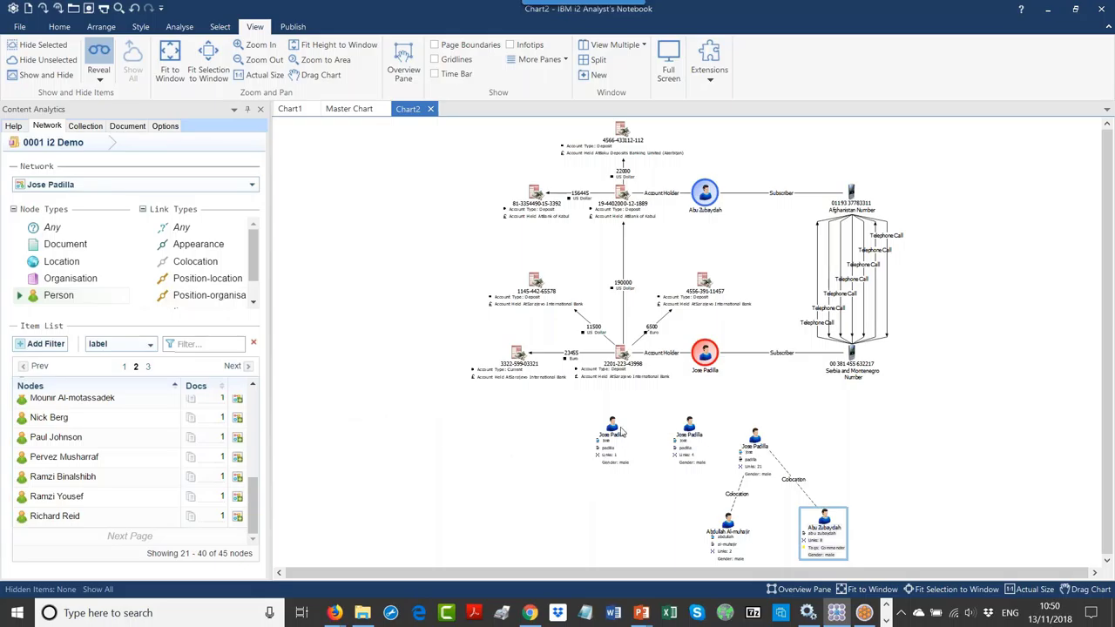
pyautogui.rightClick(613, 429)
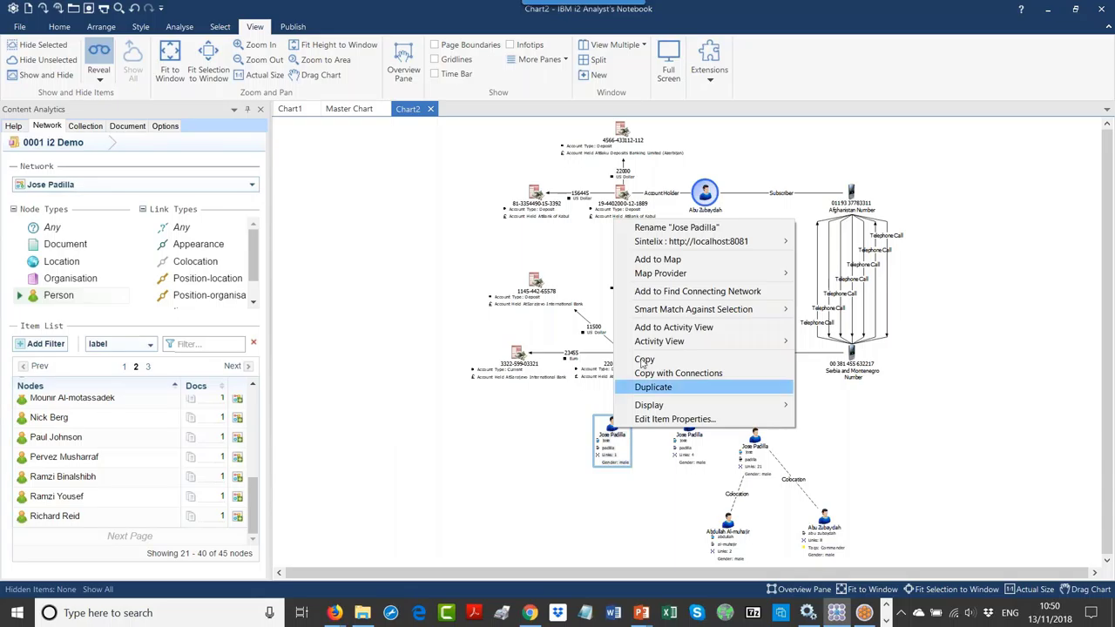
# Step: Show the first Jose Padilla entity's Sintelix source document, the BBC Horizon Dirty Bomb article
pyautogui.moveTo(662, 247)
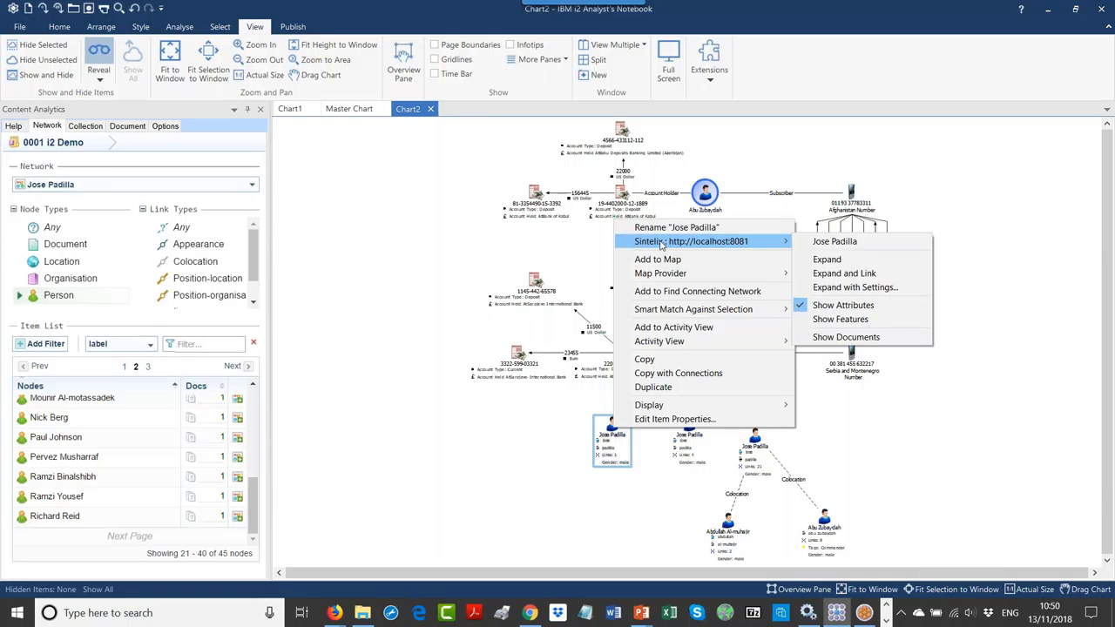
pyautogui.click(843, 339)
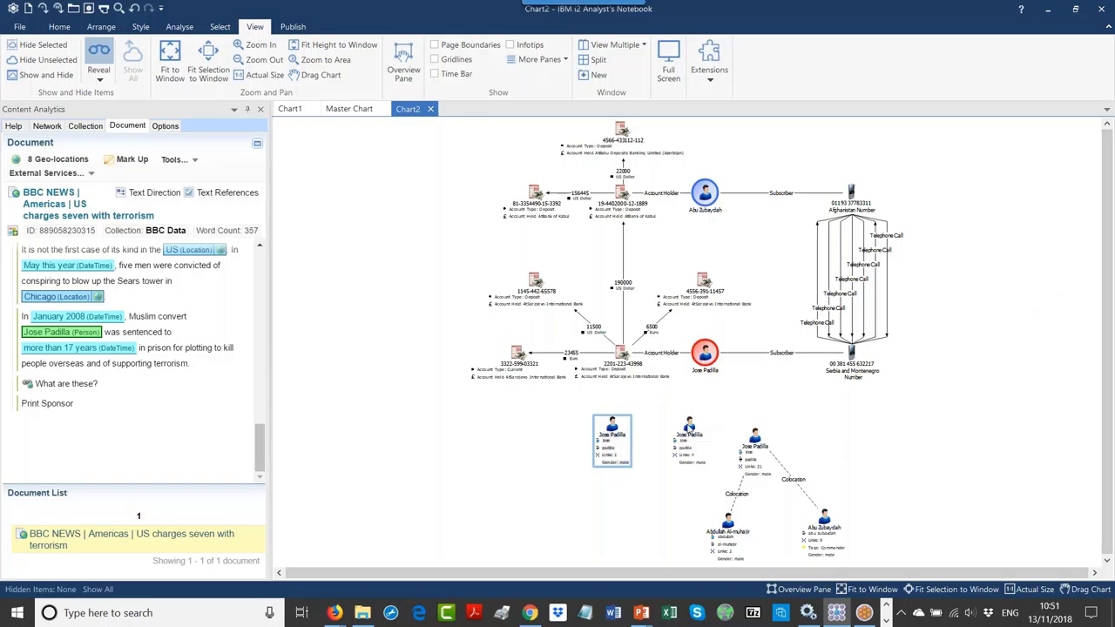
pyautogui.moveTo(754, 445); pyautogui.dragTo(758, 438)
# Step: Check the middle and third Jose Padilla entities' sources, ending on the BBC Timeline: Al-Qaeda article
pyautogui.click(697, 442)
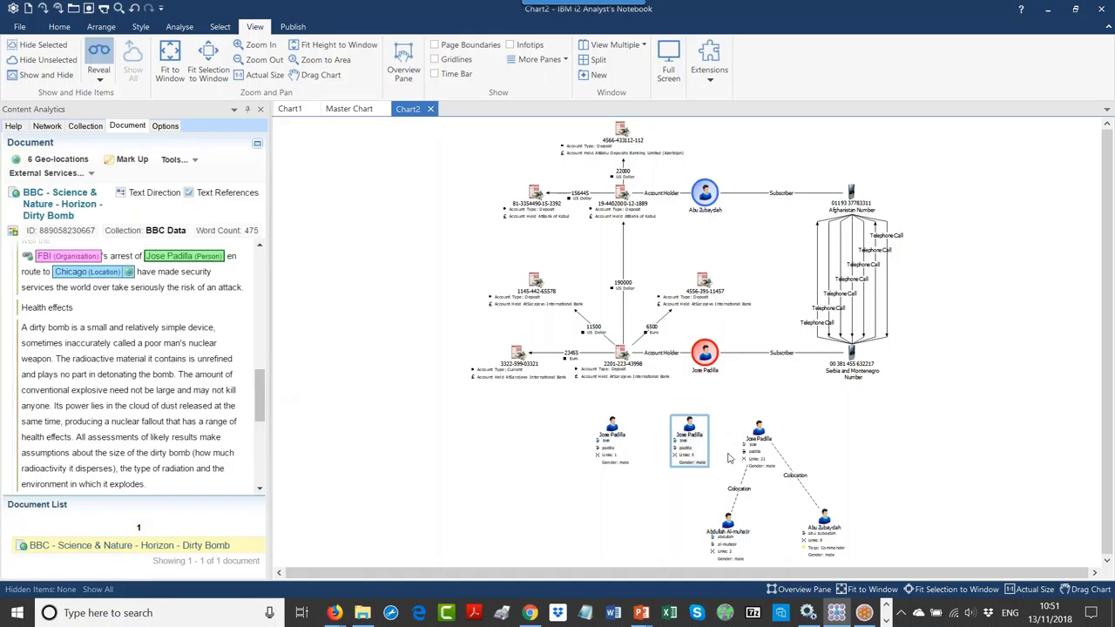
pyautogui.click(759, 444)
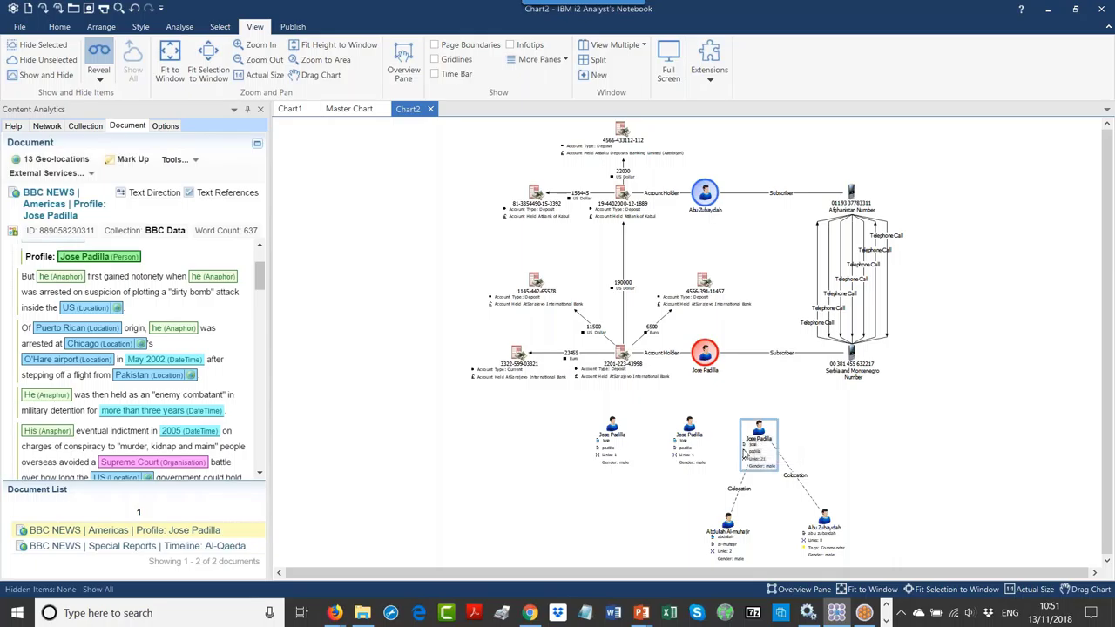
pyautogui.click(179, 547)
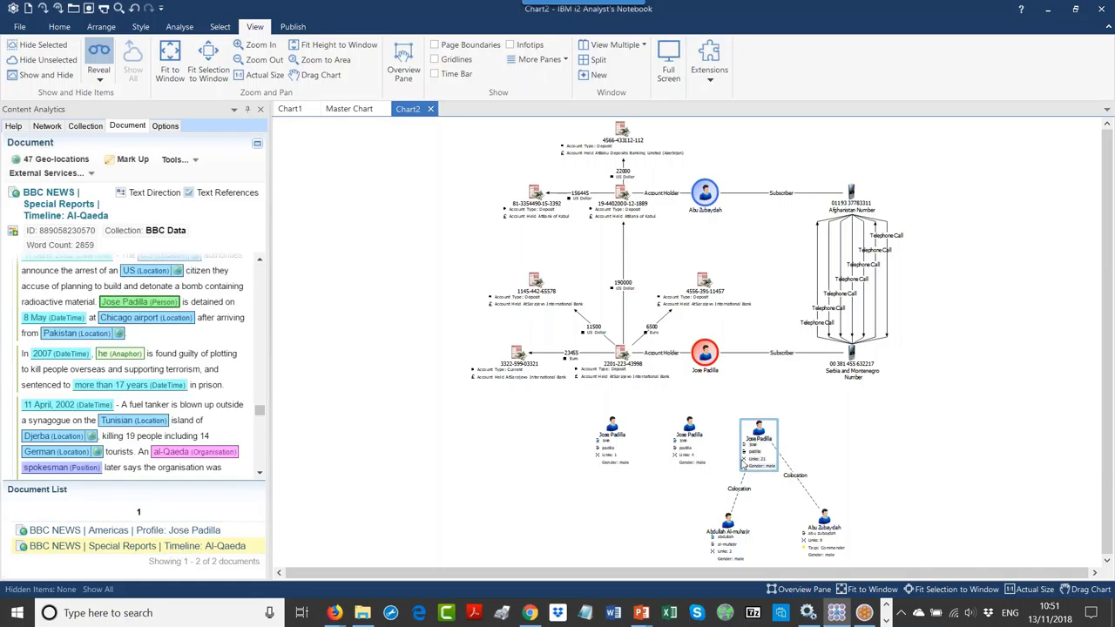
pyautogui.moveTo(766, 440); pyautogui.dragTo(775, 435)
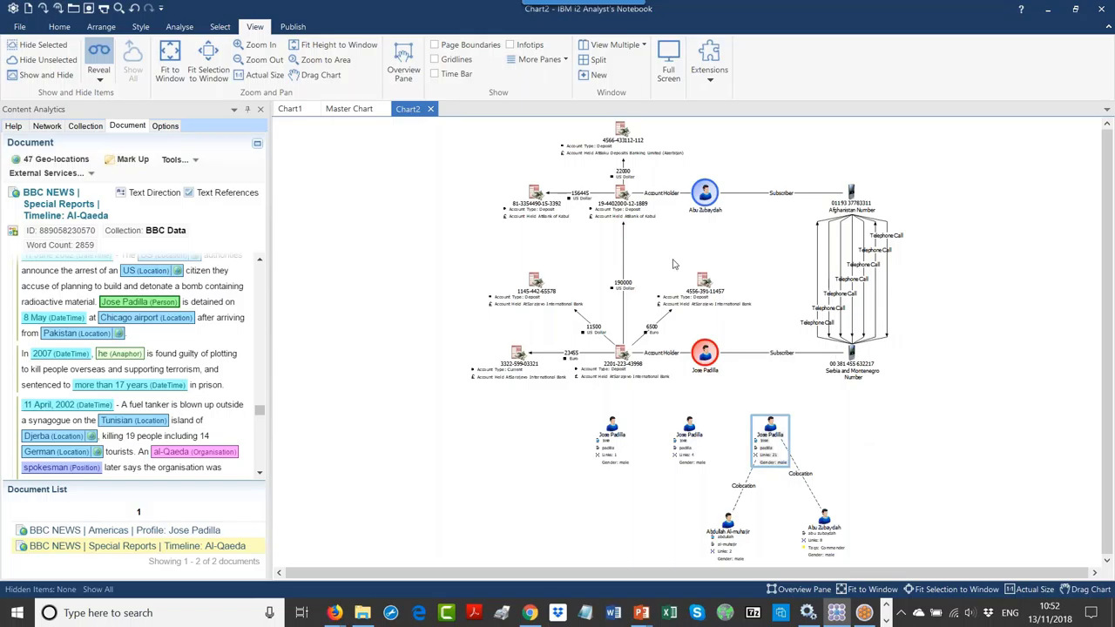
pyautogui.click(278, 106)
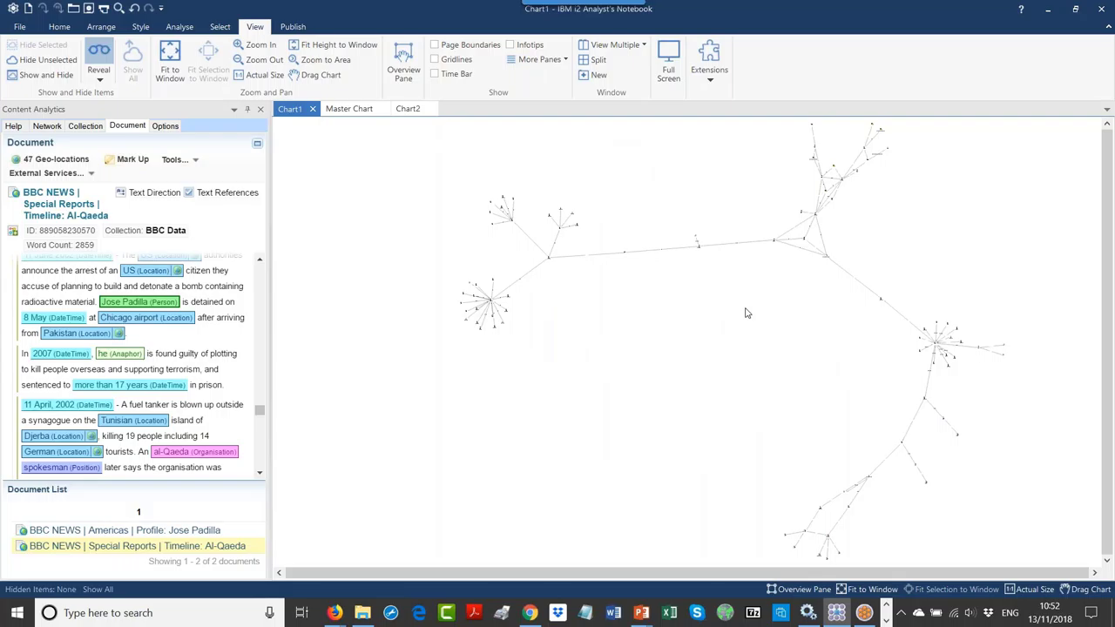
pyautogui.click(412, 112)
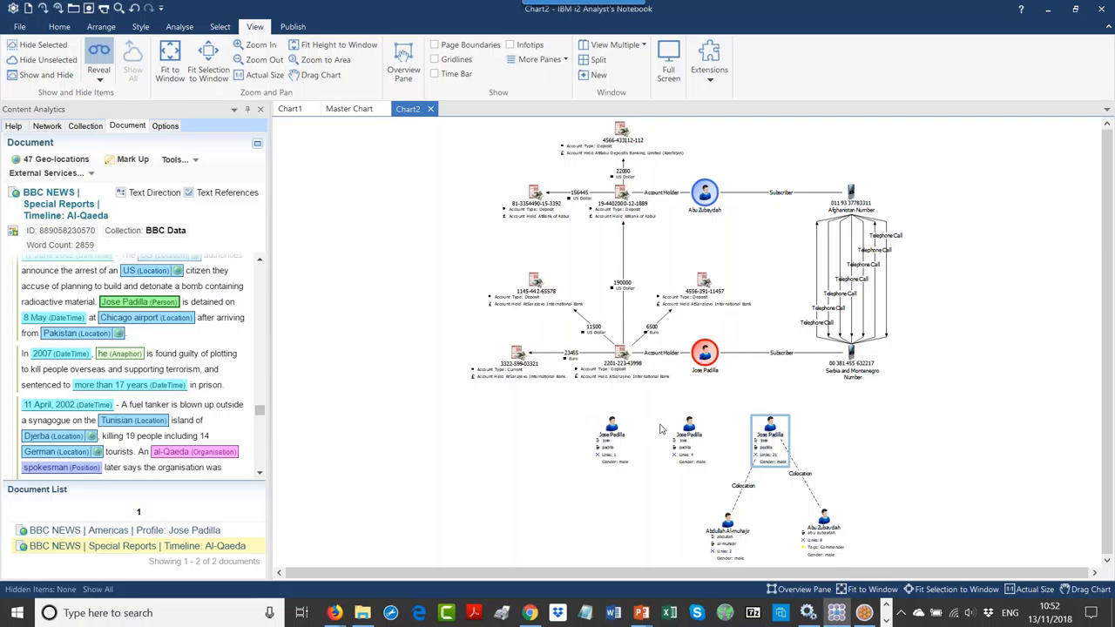
pyautogui.keyDown('ctrl'); pyautogui.click(706, 366); pyautogui.keyUp('ctrl')
pyautogui.keyDown('ctrl'); pyautogui.click(614, 442); pyautogui.keyUp('ctrl')
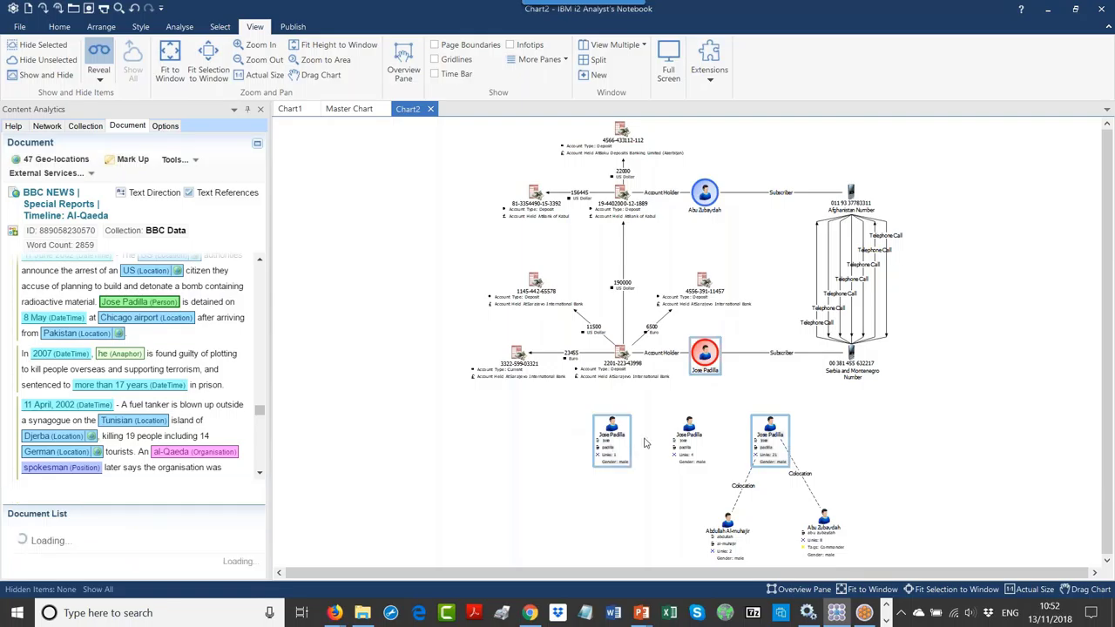
pyautogui.keyDown('ctrl'); pyautogui.click(690, 440); pyautogui.keyUp('ctrl')
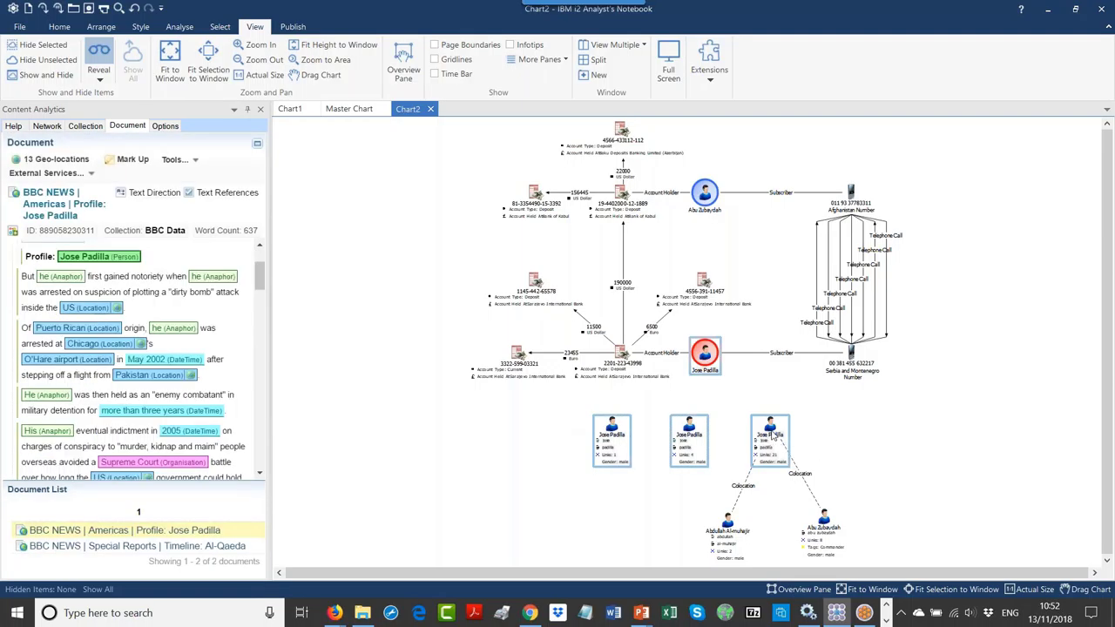
pyautogui.rightClick(772, 435)
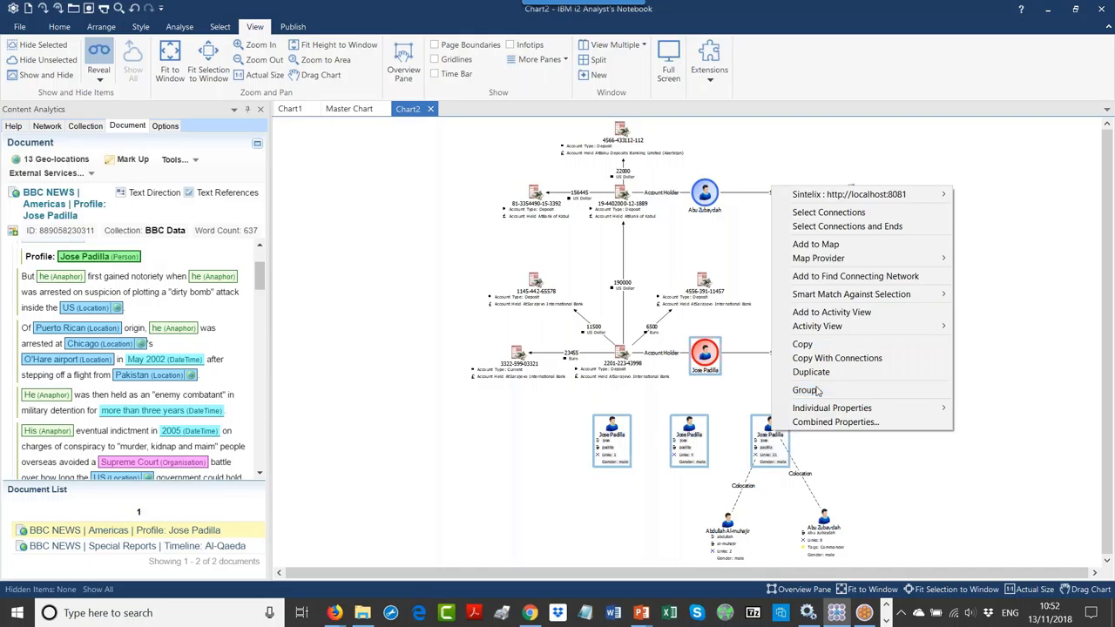
pyautogui.click(817, 391)
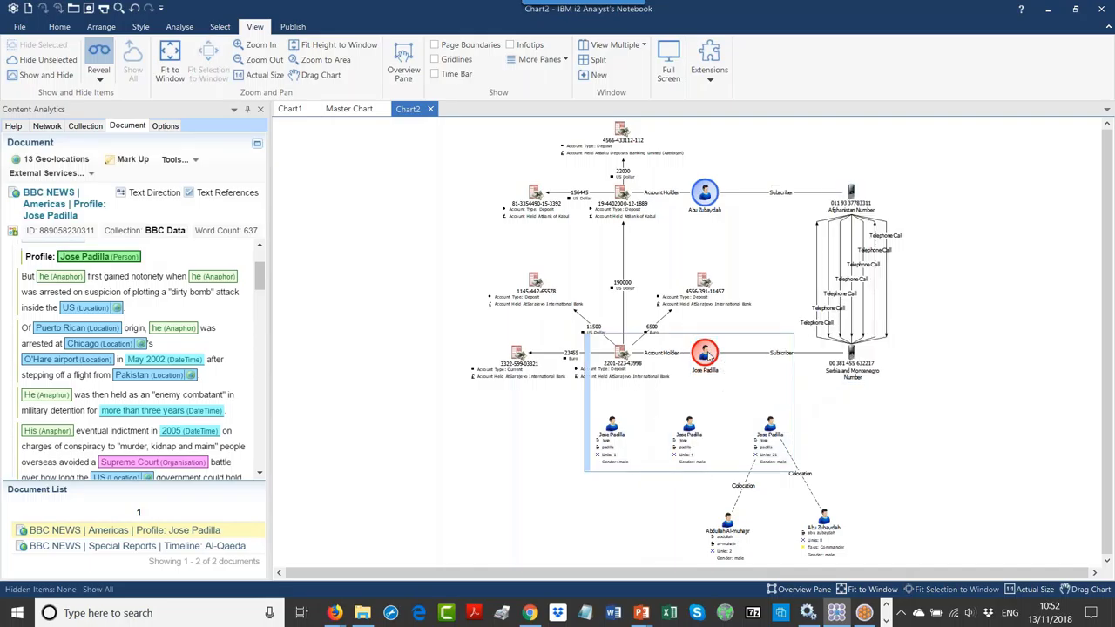
pyautogui.moveTo(714, 352); pyautogui.dragTo(735, 366)
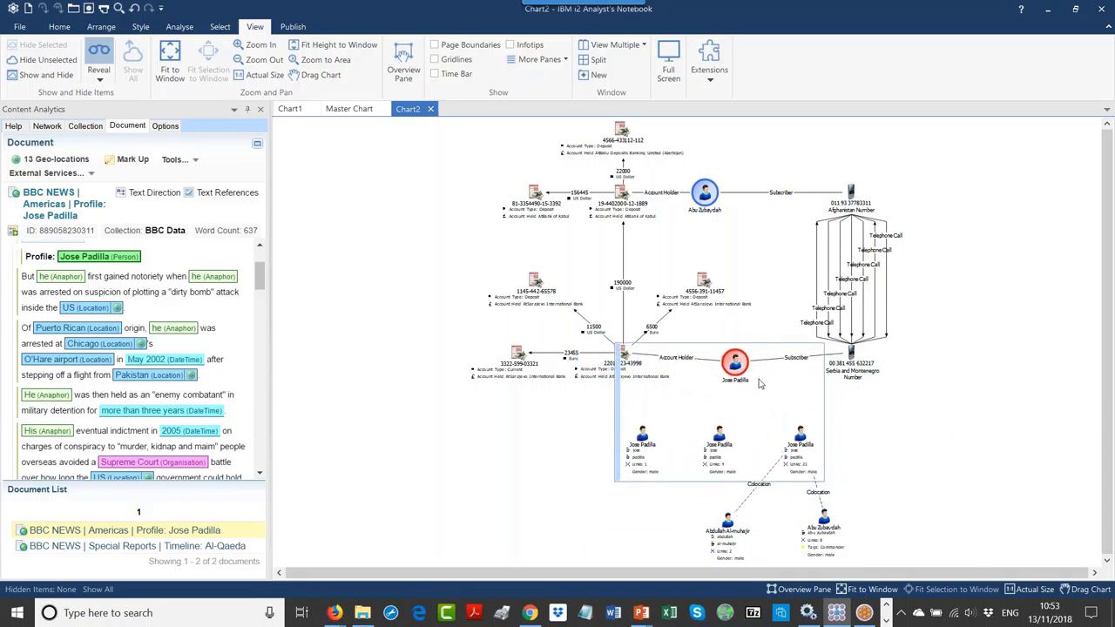
pyautogui.moveTo(736, 372); pyautogui.dragTo(734, 365)
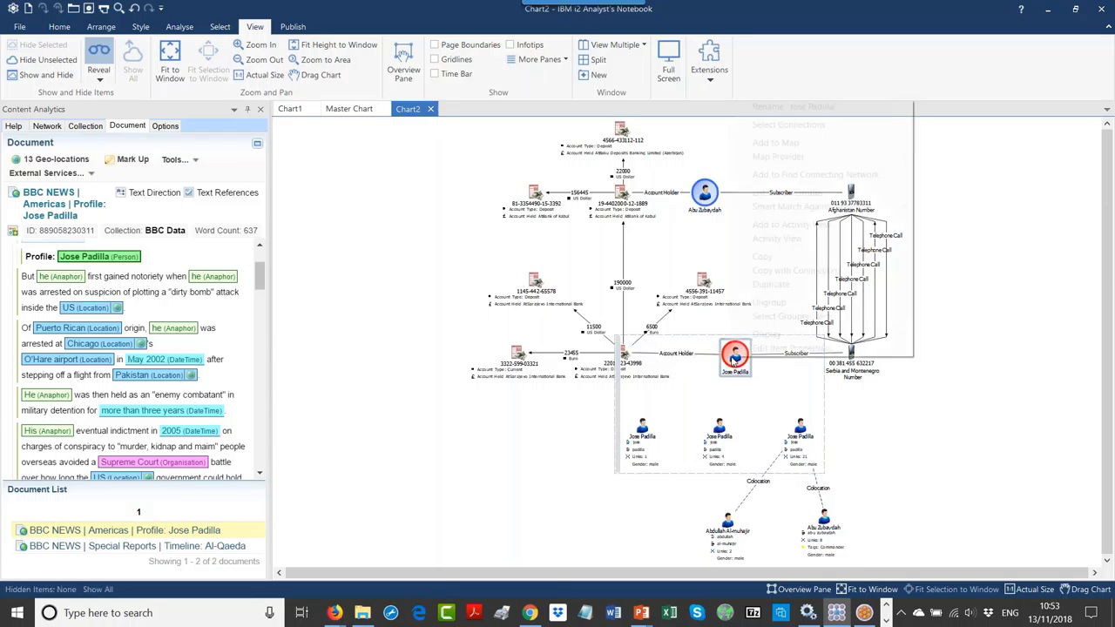
pyautogui.rightClick(733, 361)
pyautogui.click(768, 303)
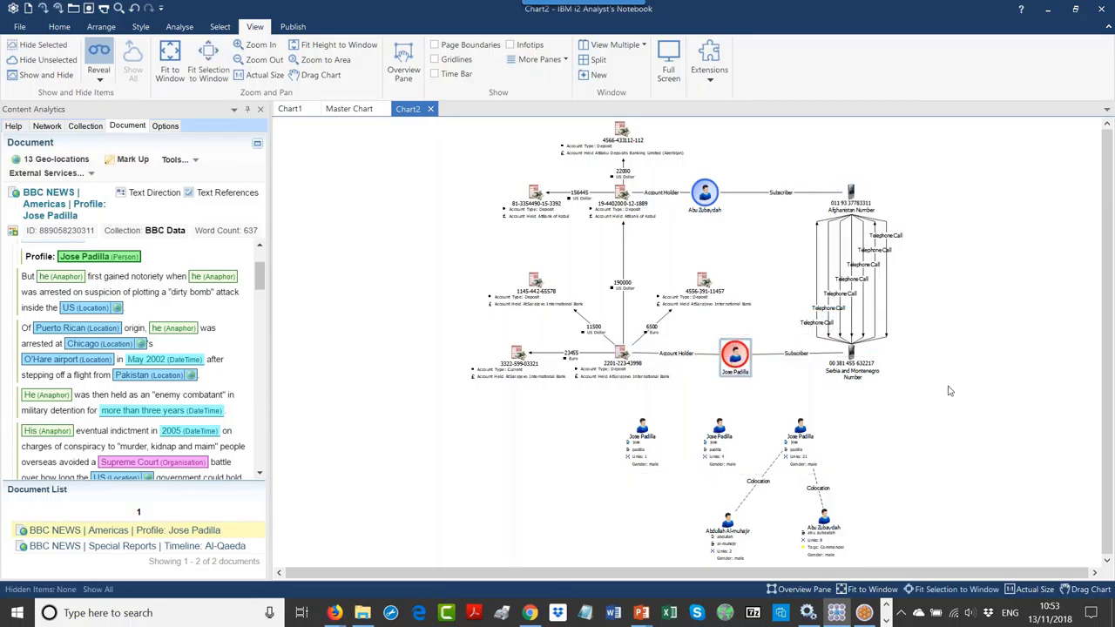
pyautogui.click(950, 392)
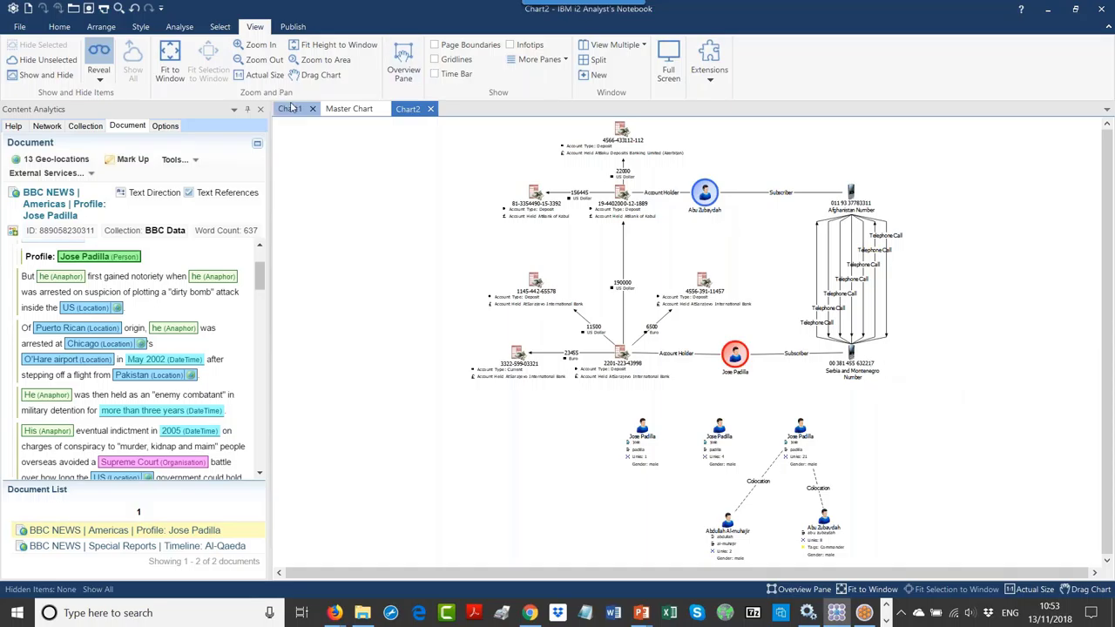
# Step: Open Find Matching Entities from the Analyse tab and choose Label Matching as the method
pyautogui.click(179, 27)
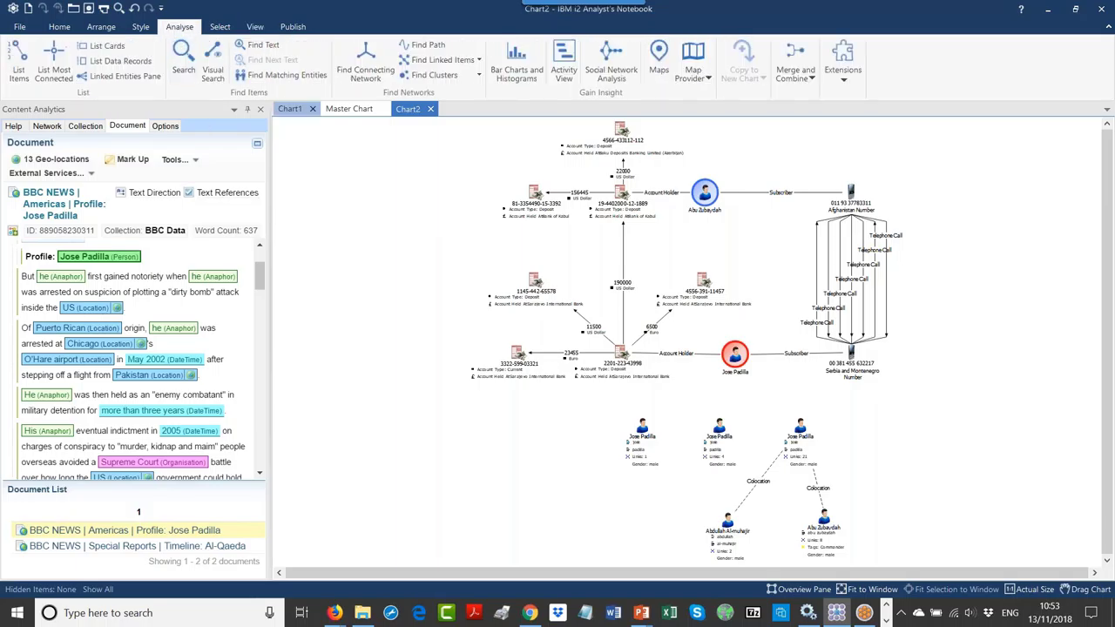
pyautogui.click(283, 77)
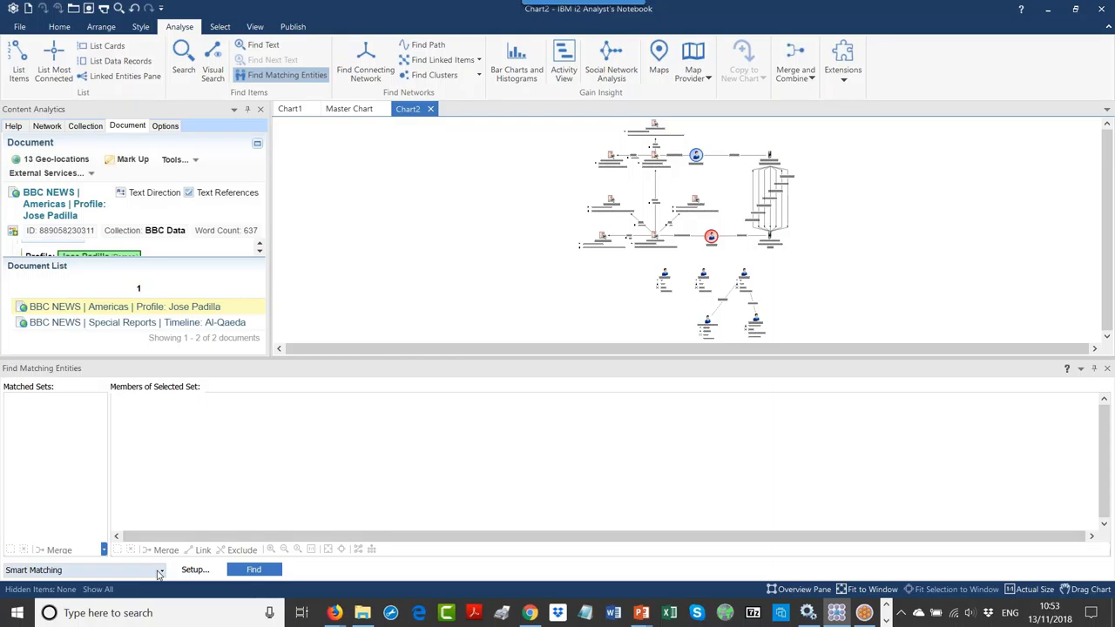
pyautogui.click(160, 571)
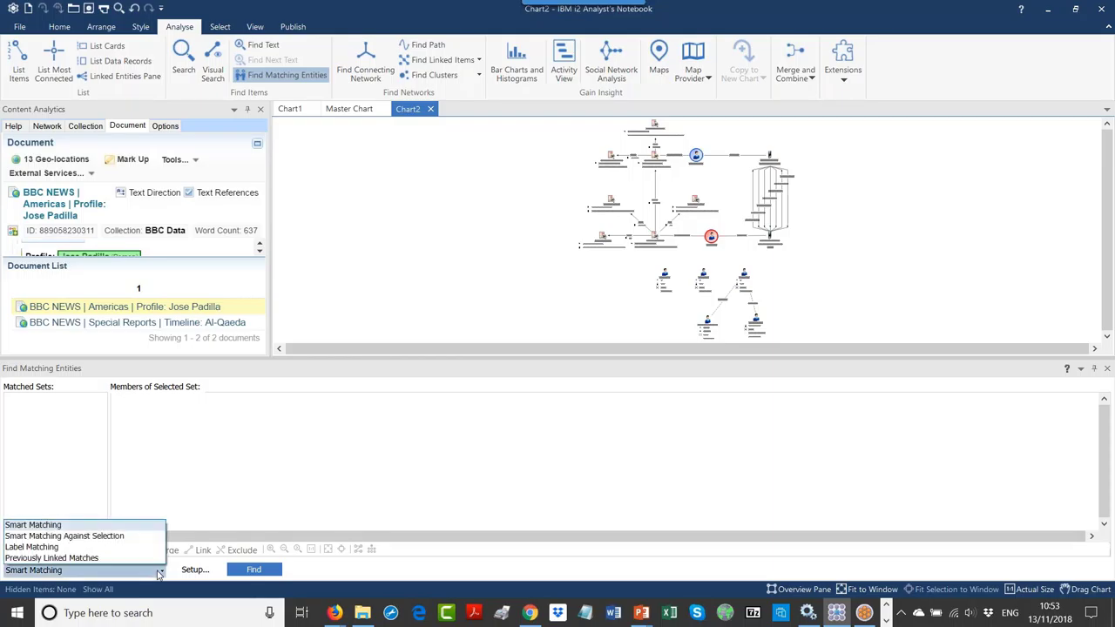
pyautogui.click(202, 479)
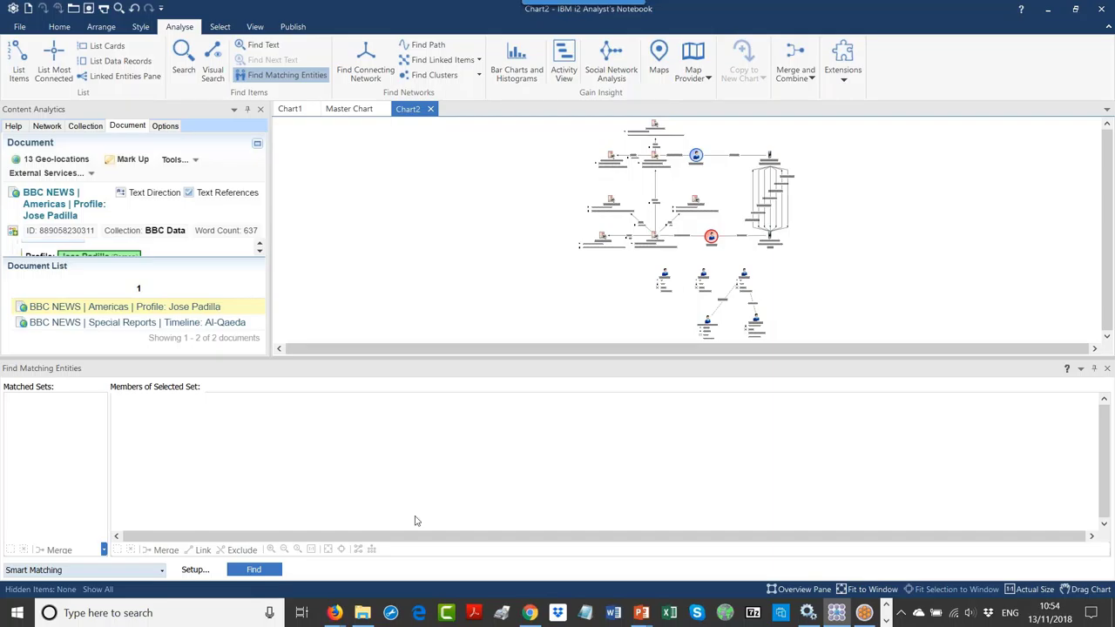
pyautogui.click(162, 571)
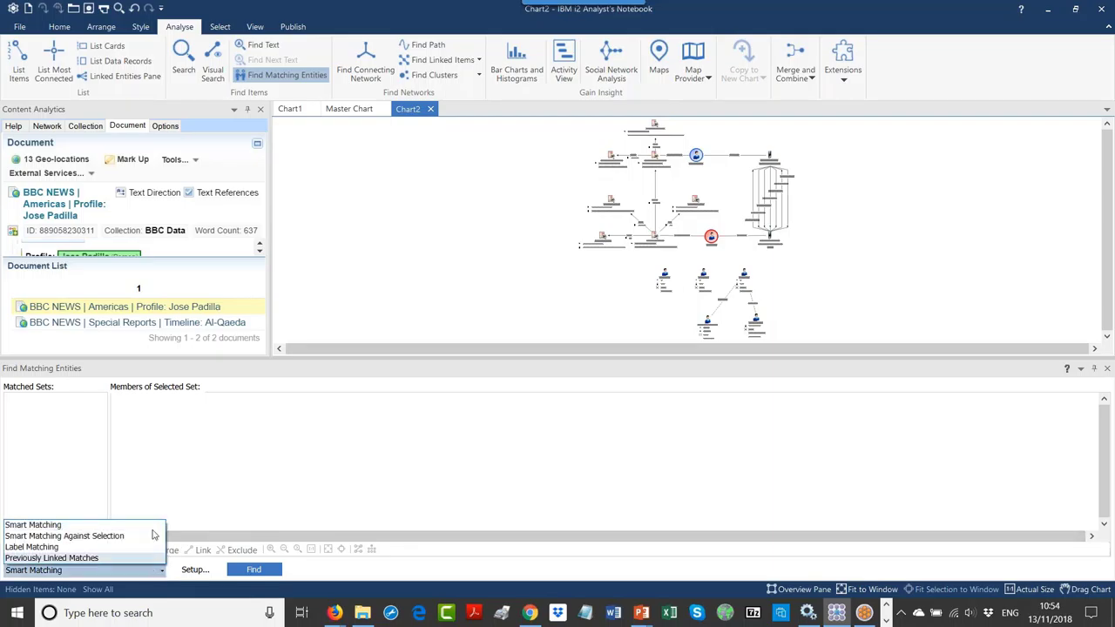
pyautogui.click(64, 548)
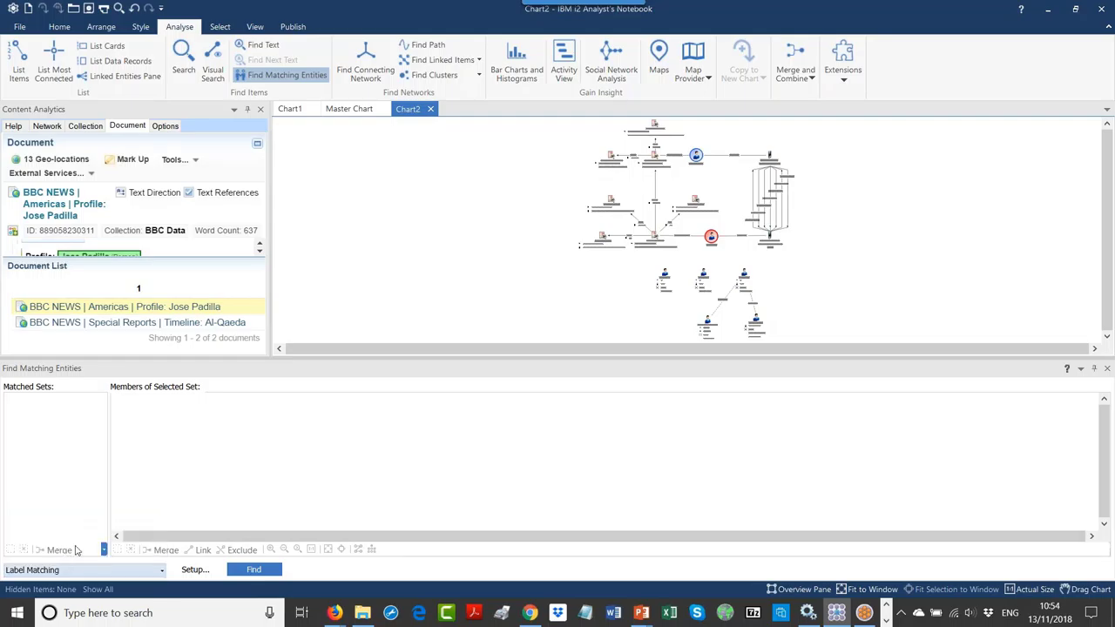
# Step: Reset Label Matching setup to its defaults and run Find, which reports no matches
pyautogui.click(196, 570)
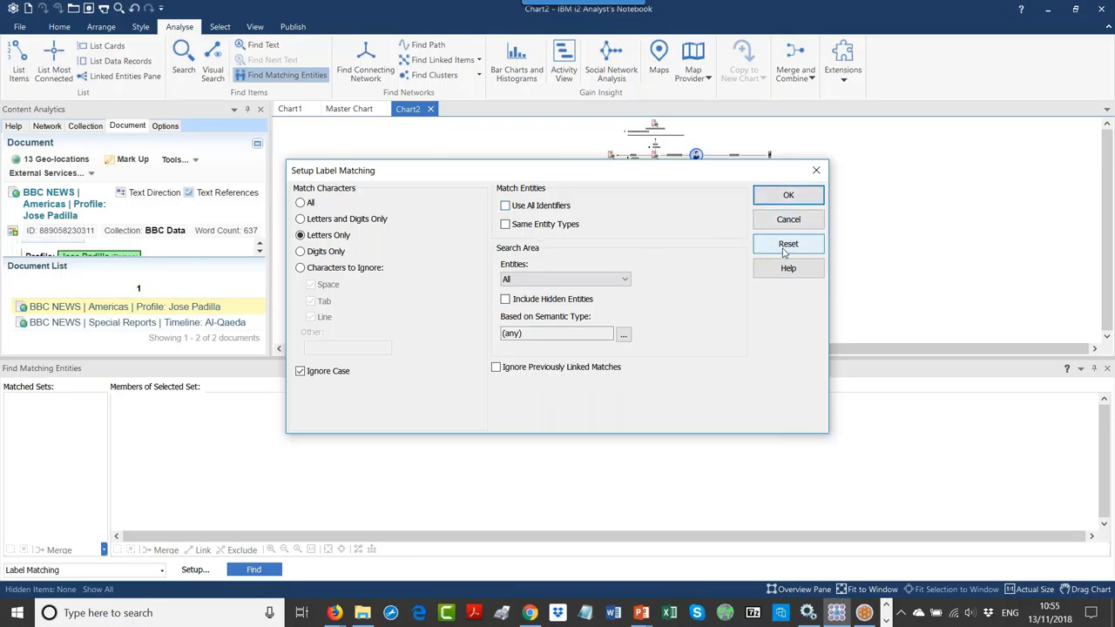
pyautogui.click(783, 248)
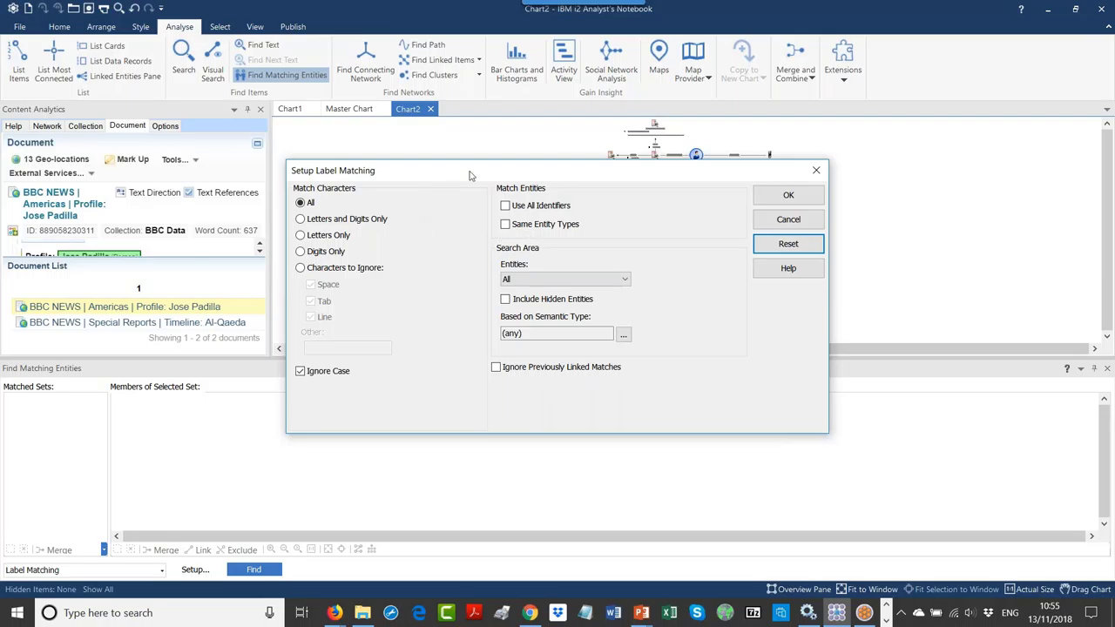
pyautogui.moveTo(471, 172); pyautogui.dragTo(476, 154)
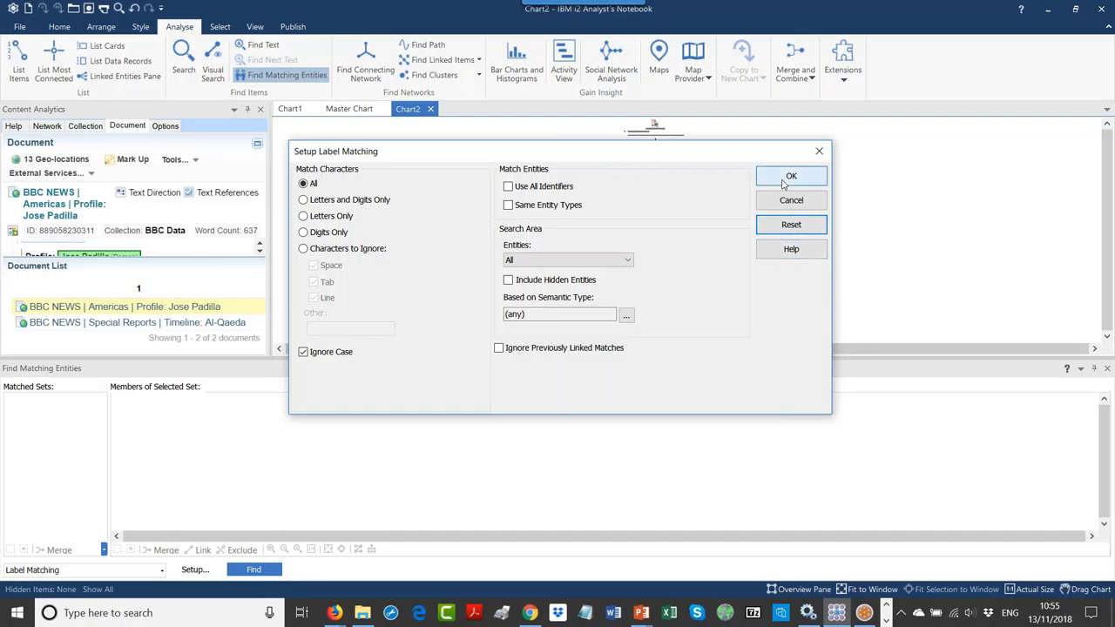
pyautogui.click(791, 176)
pyautogui.click(253, 568)
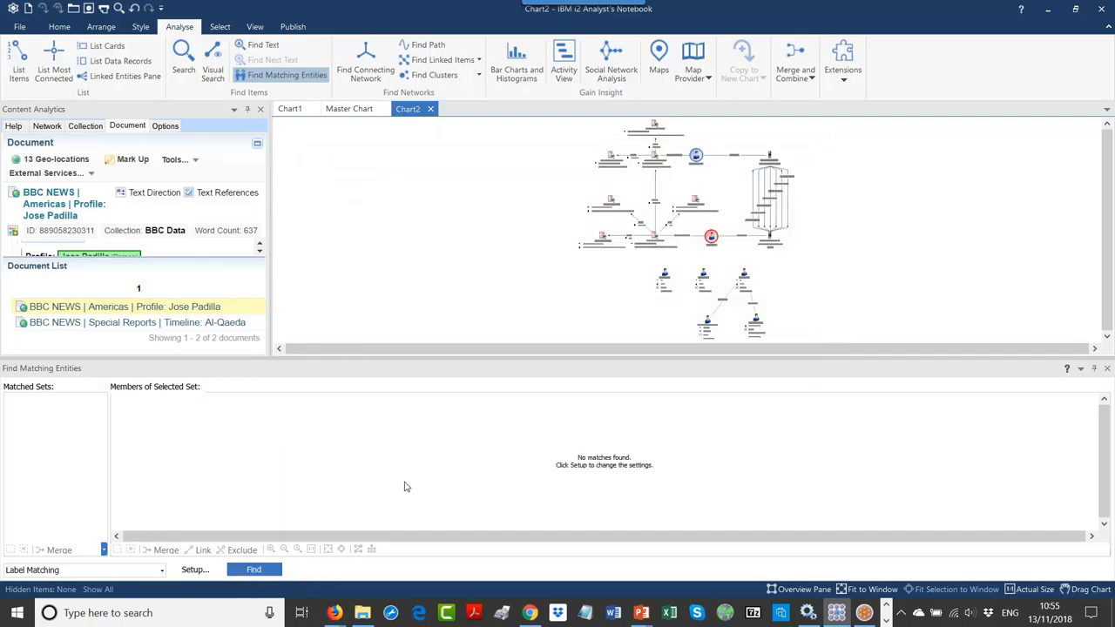
# Step: Set Label Matching to compare Letters Only and tick Use All Identifiers
pyautogui.click(195, 570)
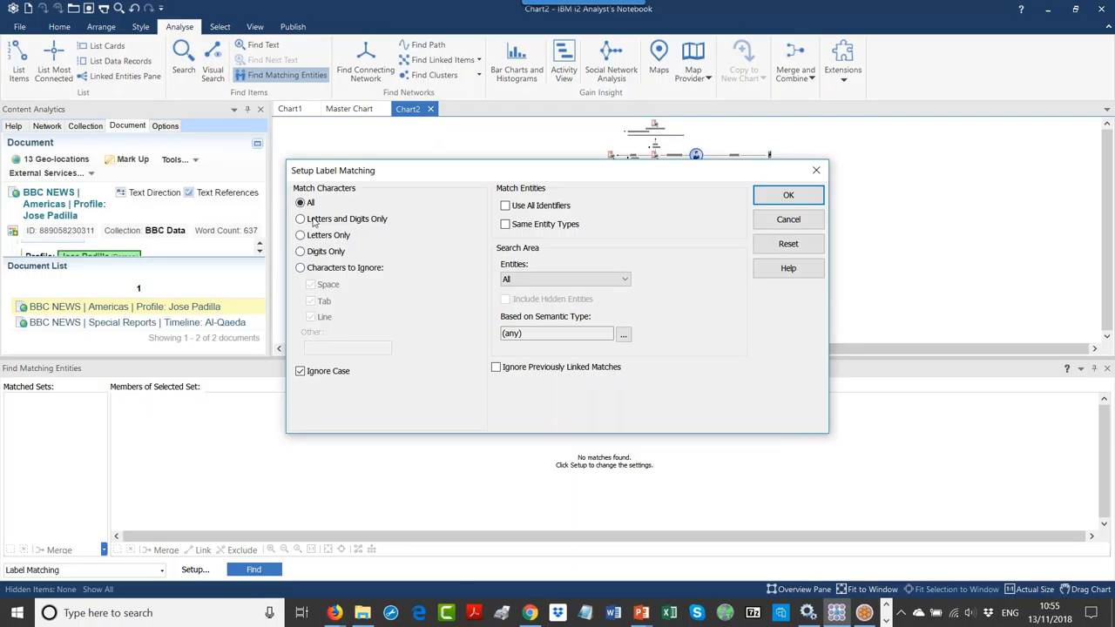
pyautogui.click(307, 220)
pyautogui.click(330, 238)
pyautogui.click(506, 207)
pyautogui.click(789, 195)
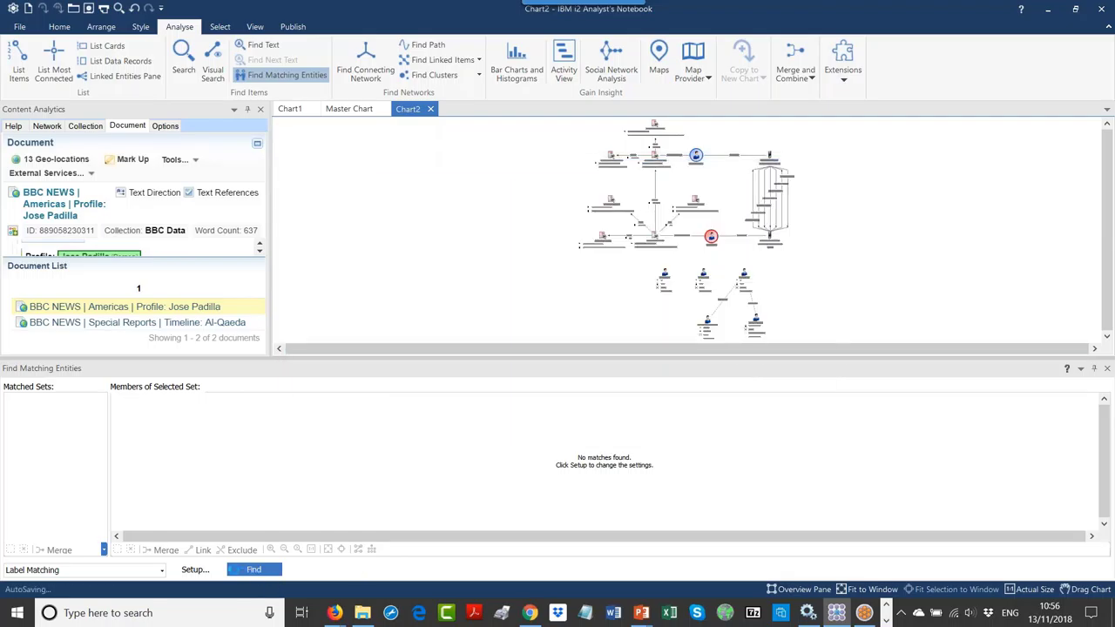
# Step: Rerun label matching and fit the 7-entity Jose Padilla clash set into the members view
pyautogui.click(261, 572)
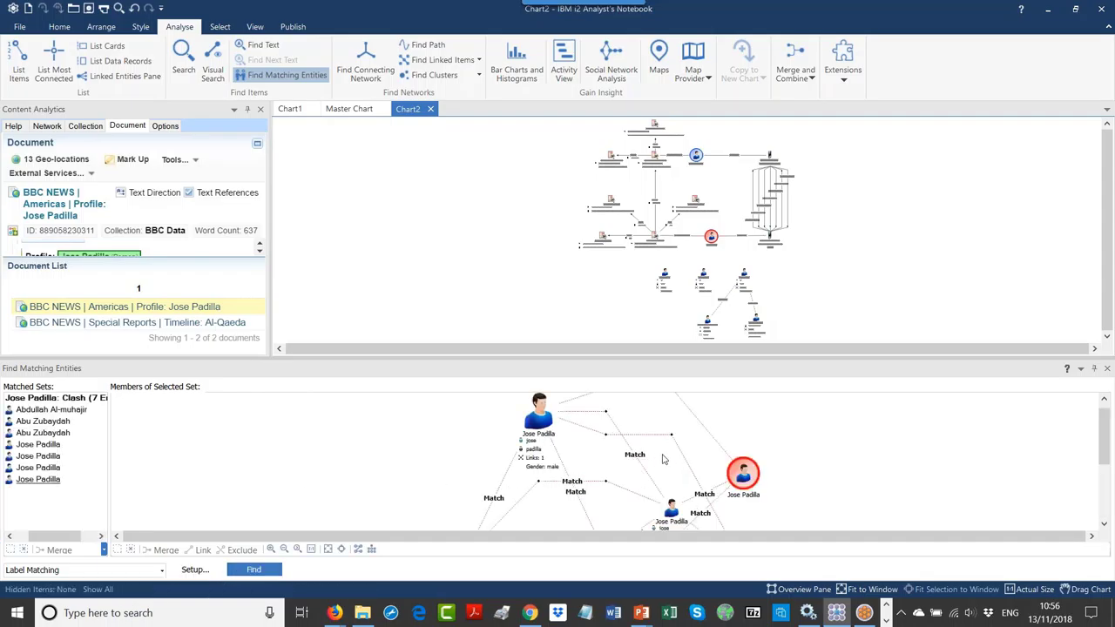
pyautogui.click(327, 549)
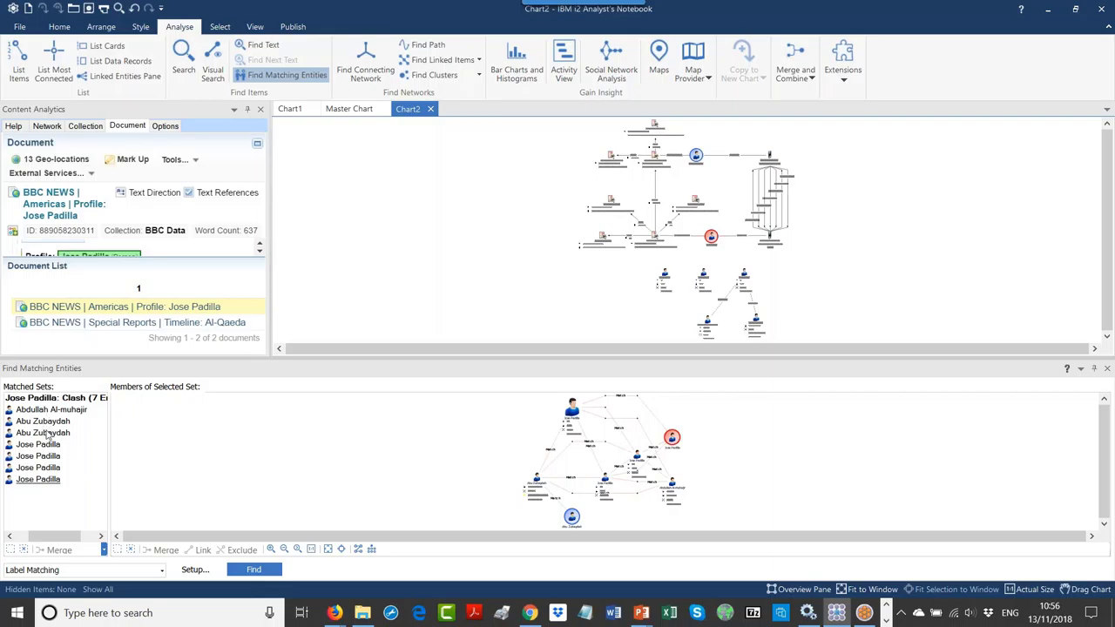
pyautogui.click(161, 570)
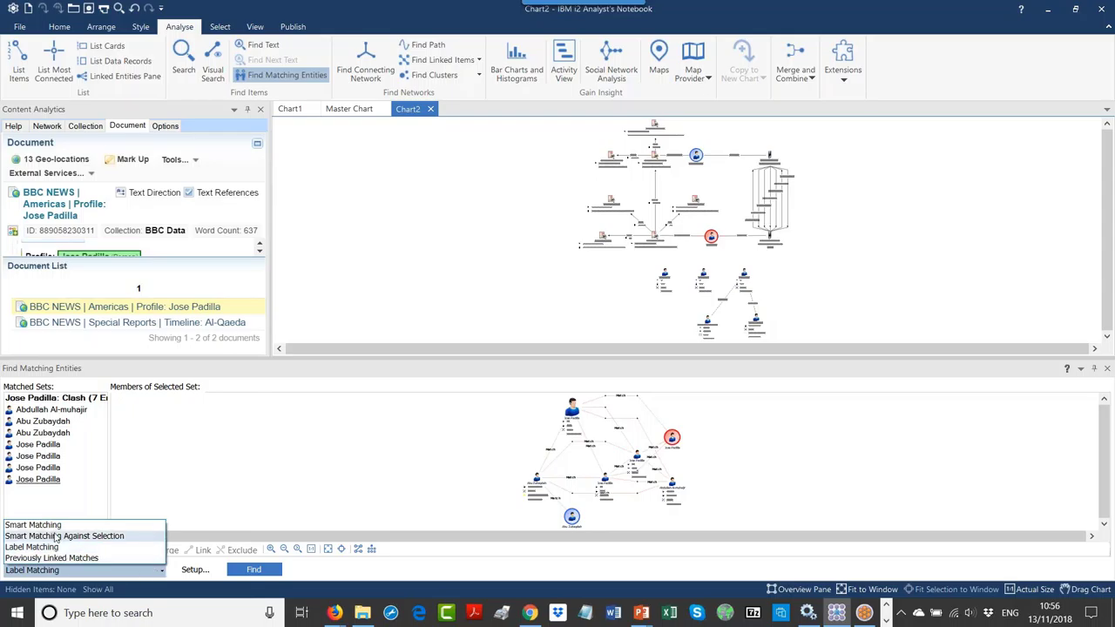
# Step: Switch to Smart Matching, reset its setup, set the threshold to 6, and run Find
pyautogui.click(56, 525)
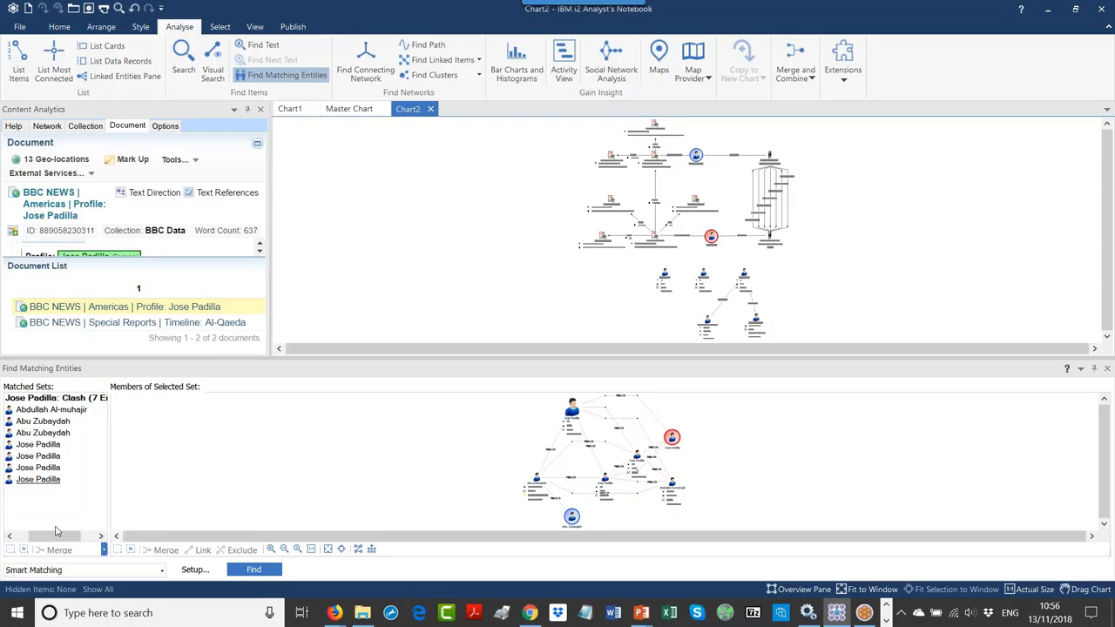
pyautogui.click(192, 570)
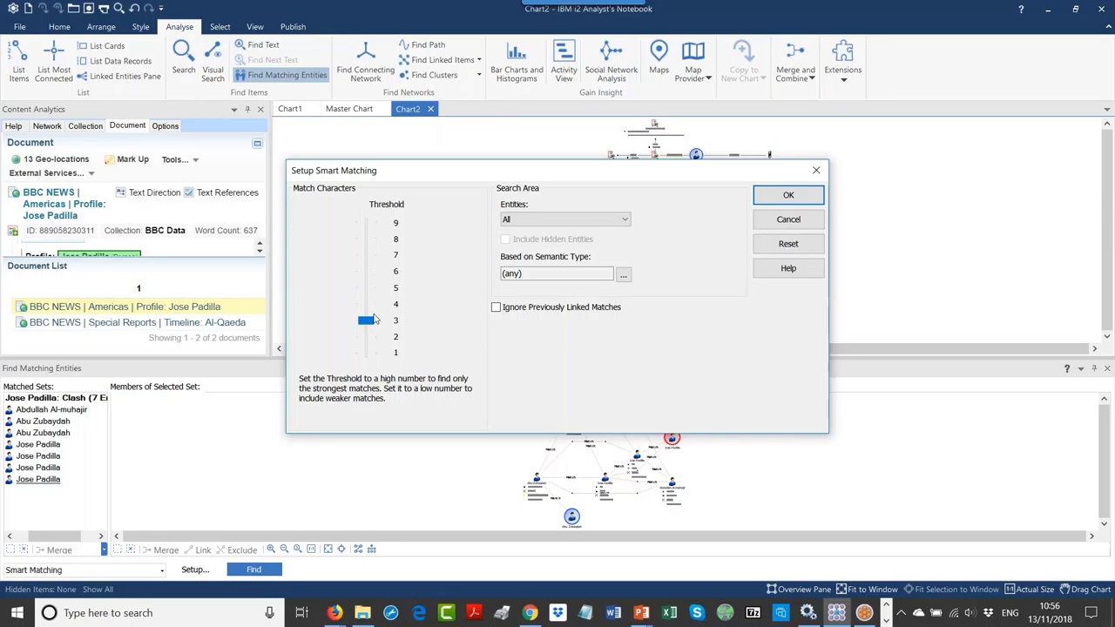
pyautogui.click(795, 247)
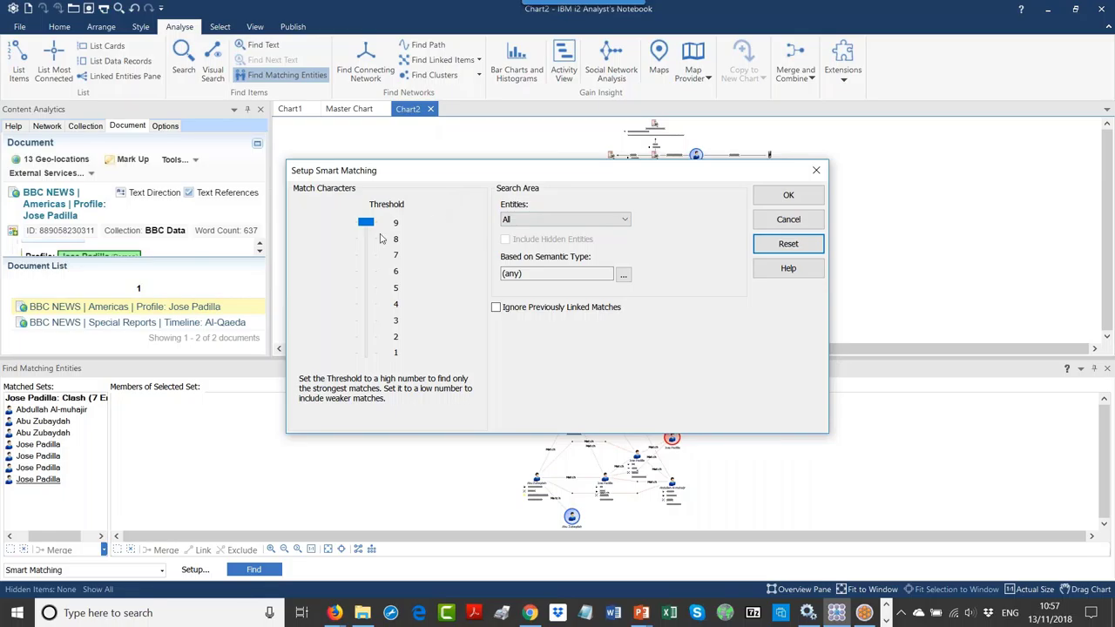
pyautogui.moveTo(366, 223); pyautogui.dragTo(371, 298)
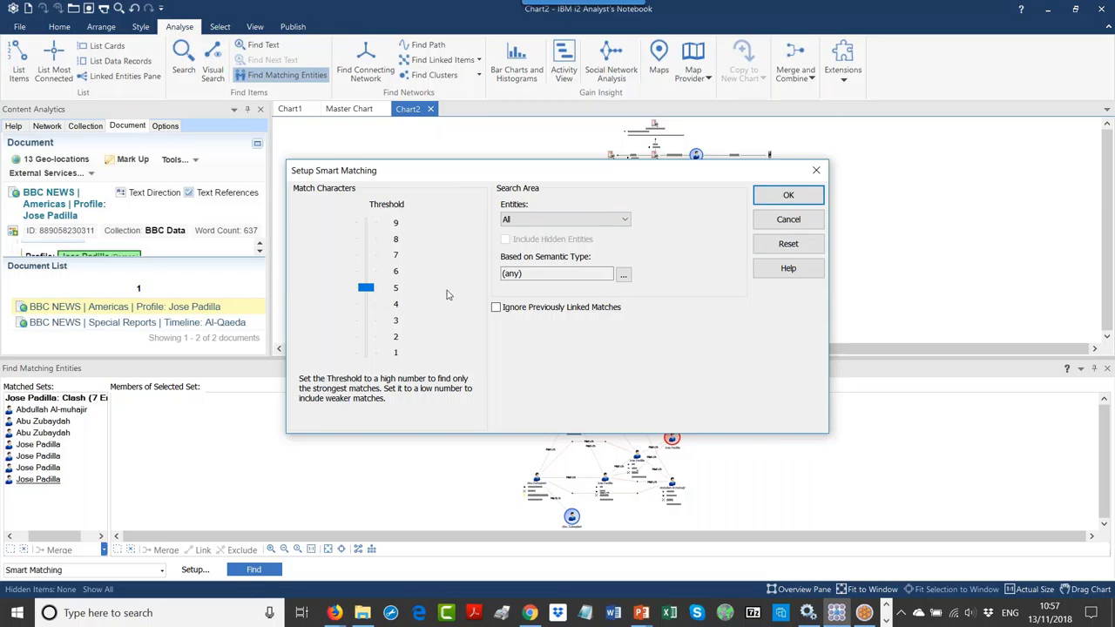
pyautogui.click(790, 196)
pyautogui.click(252, 571)
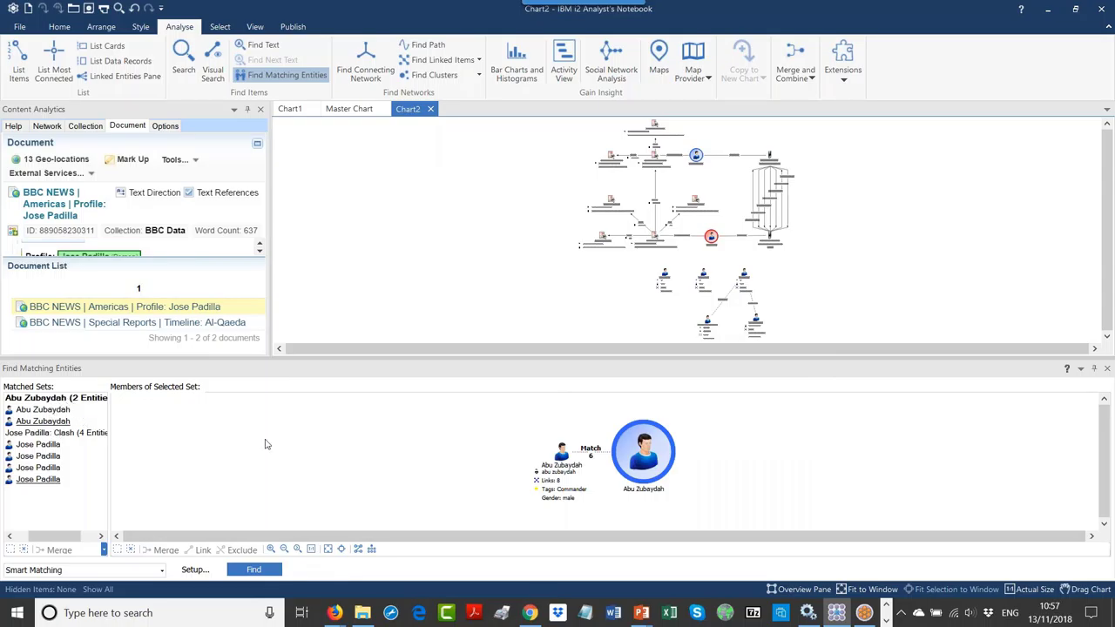
# Step: Select each of the two matched Abu Zubaydah entities in turn to locate them on Chart2
pyautogui.moveTo(568, 462); pyautogui.dragTo(488, 459)
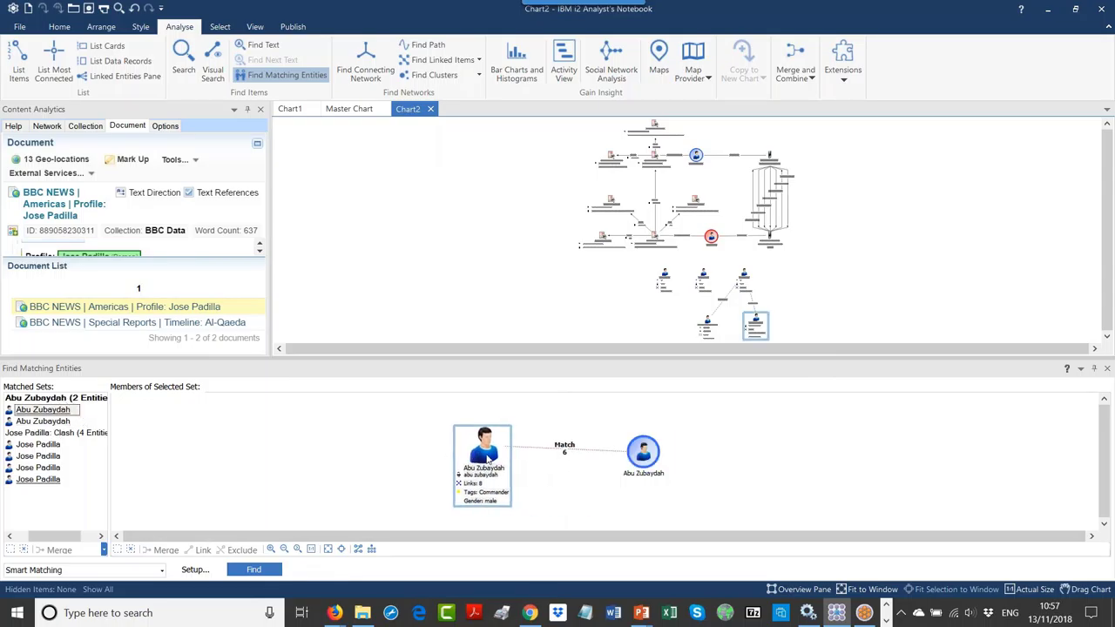
pyautogui.click(647, 467)
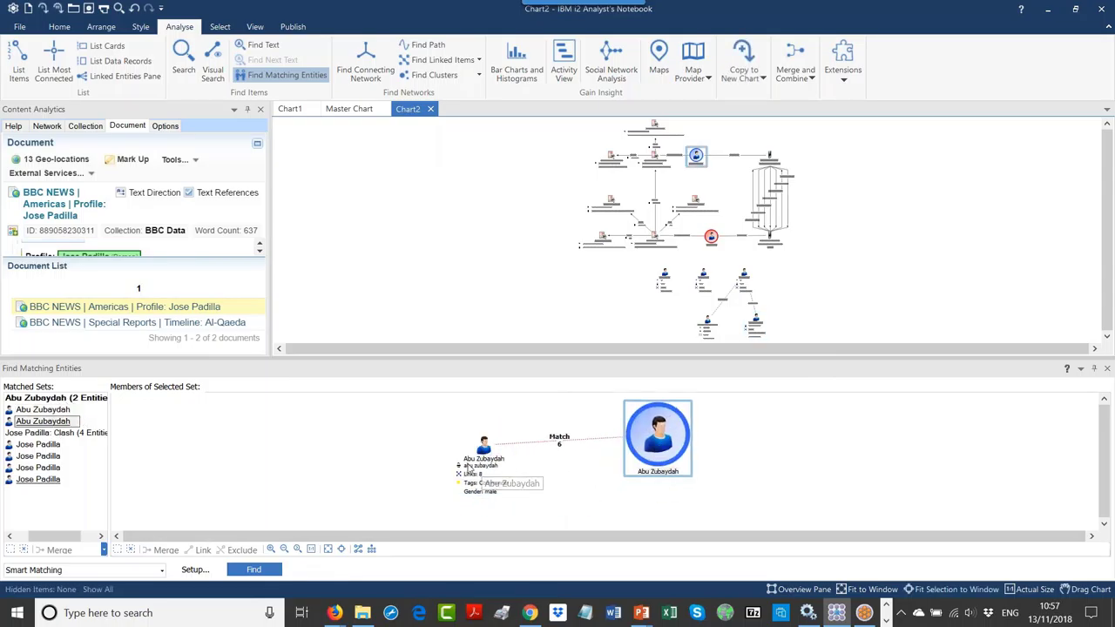
pyautogui.click(484, 464)
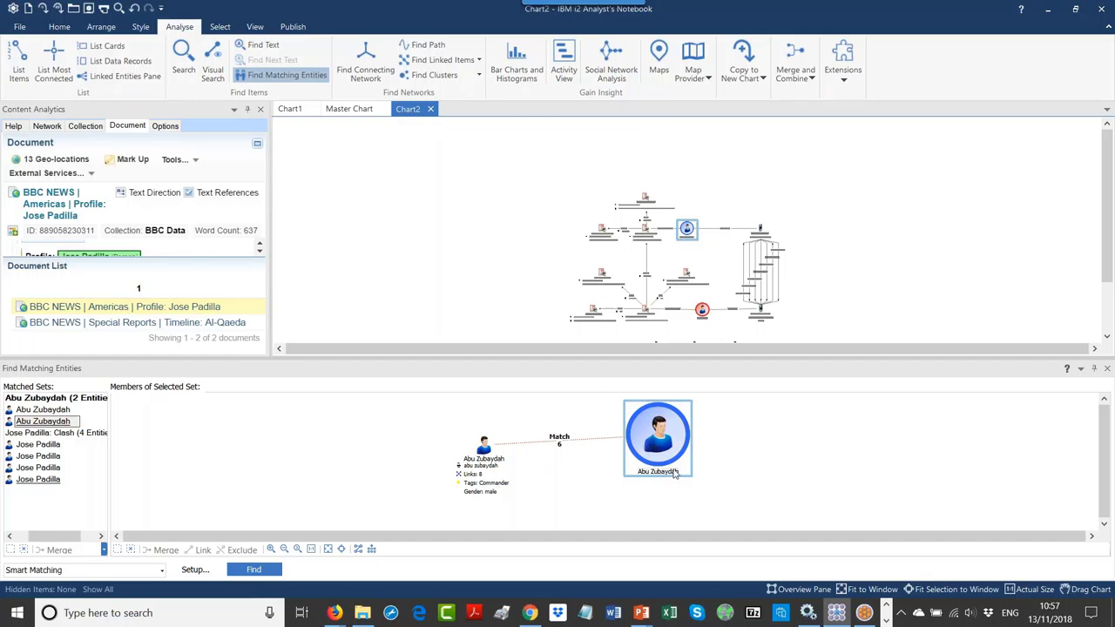
pyautogui.click(492, 456)
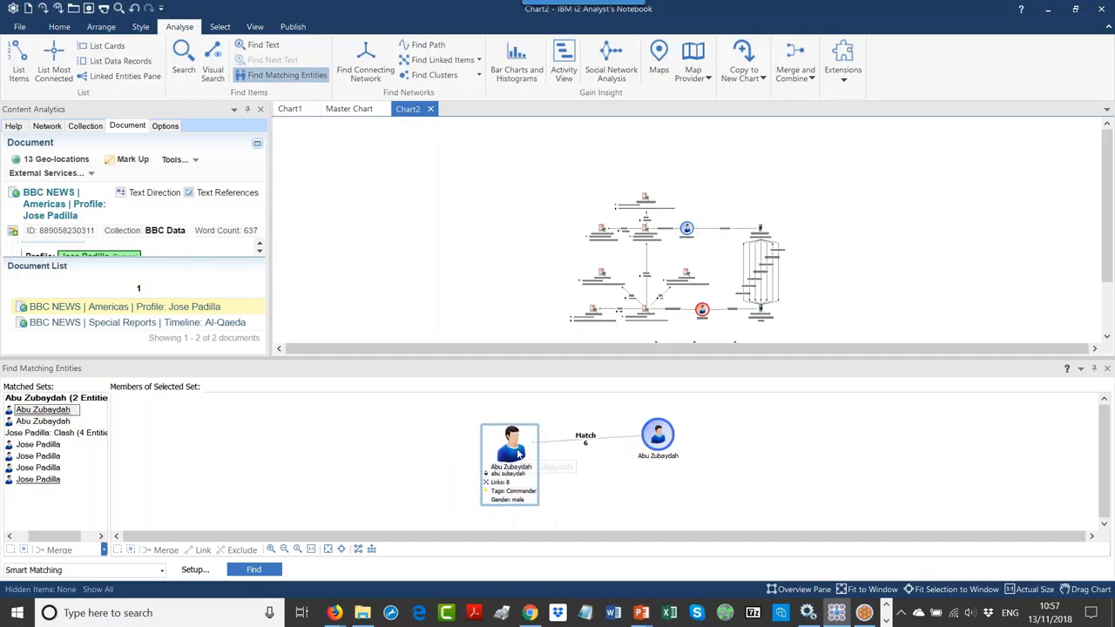
pyautogui.click(521, 281)
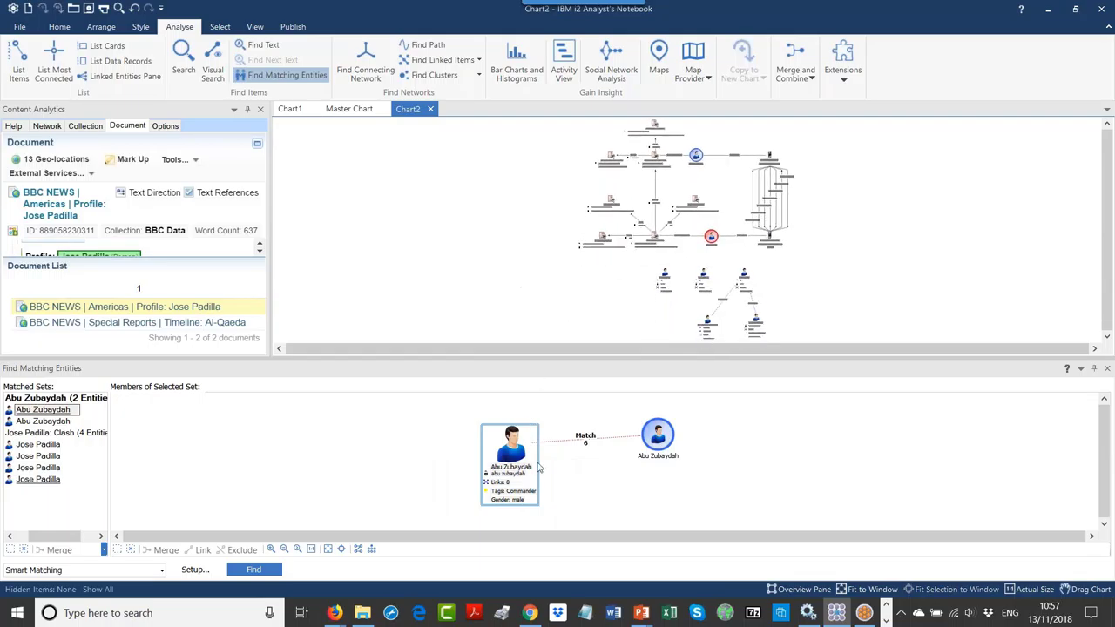
pyautogui.click(655, 437)
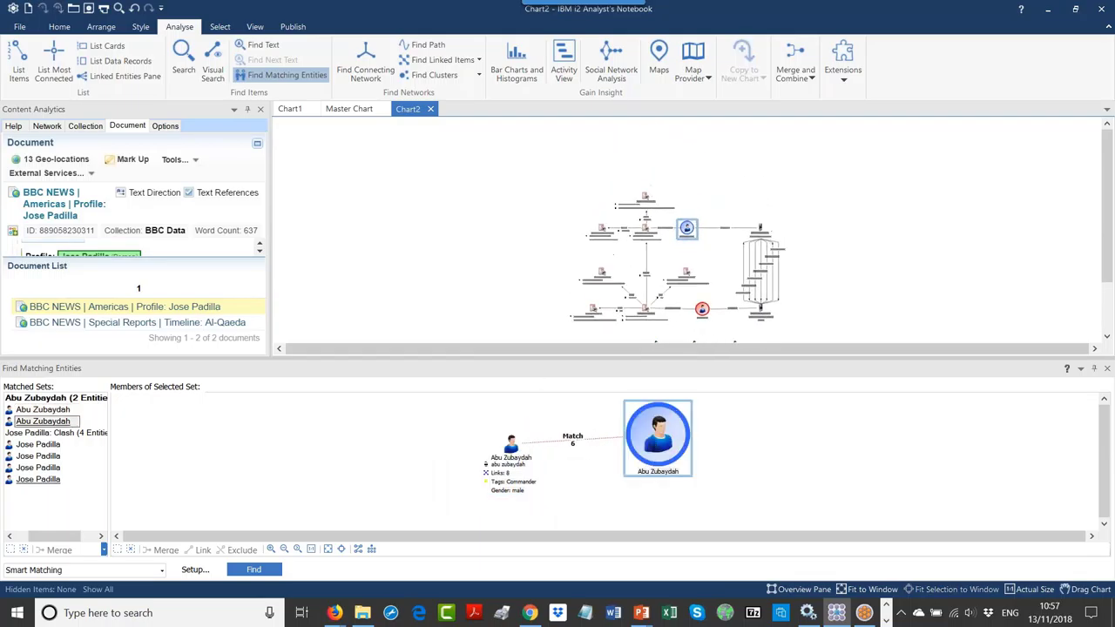
pyautogui.click(510, 446)
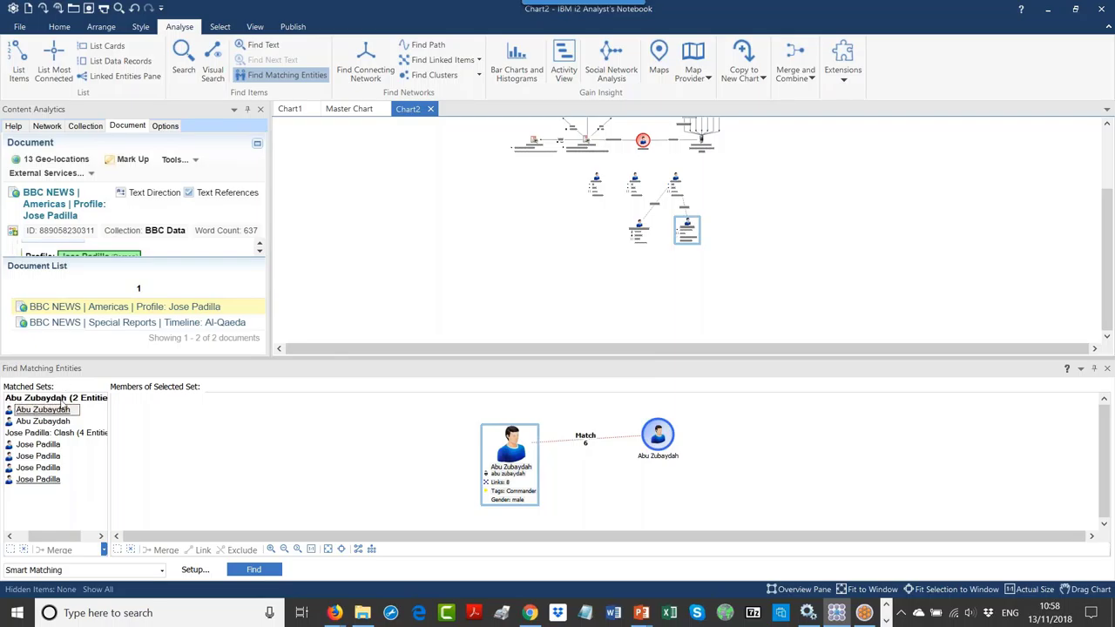
# Step: Display the Jose Padilla clash set, fit it to view, and move the lower-left entity aside
pyautogui.click(43, 433)
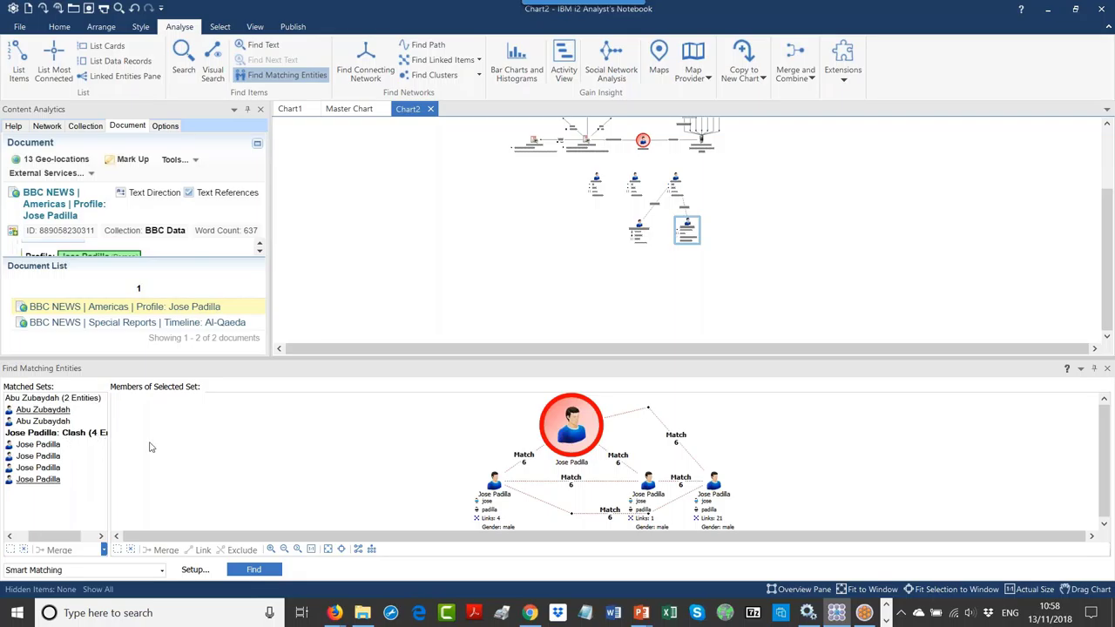
pyautogui.click(327, 548)
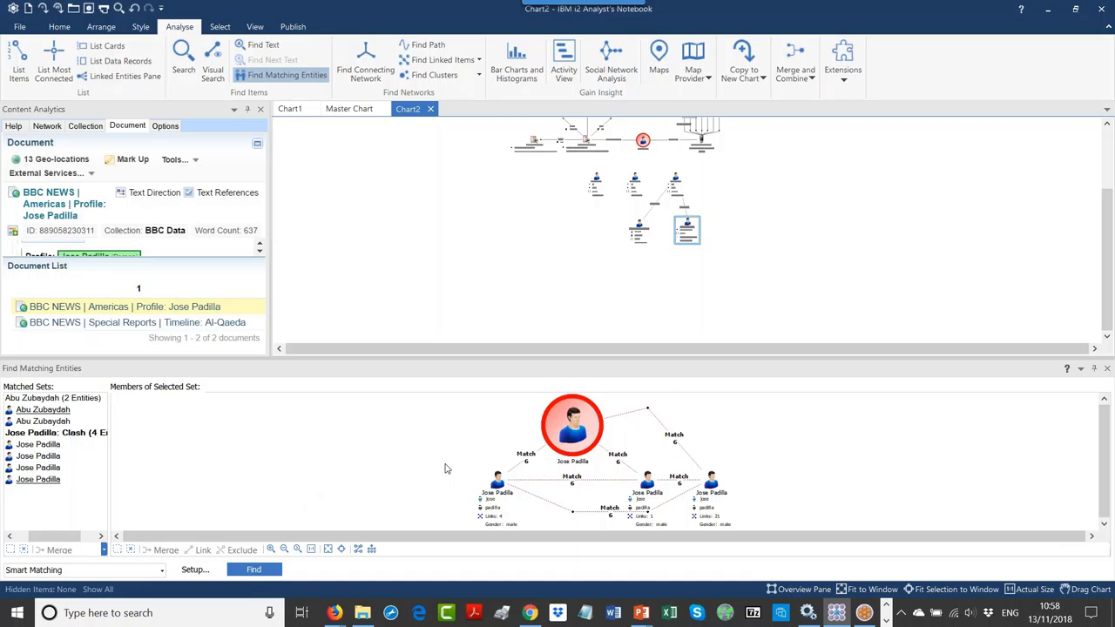
pyautogui.click(499, 484)
pyautogui.moveTo(477, 479); pyautogui.dragTo(428, 455)
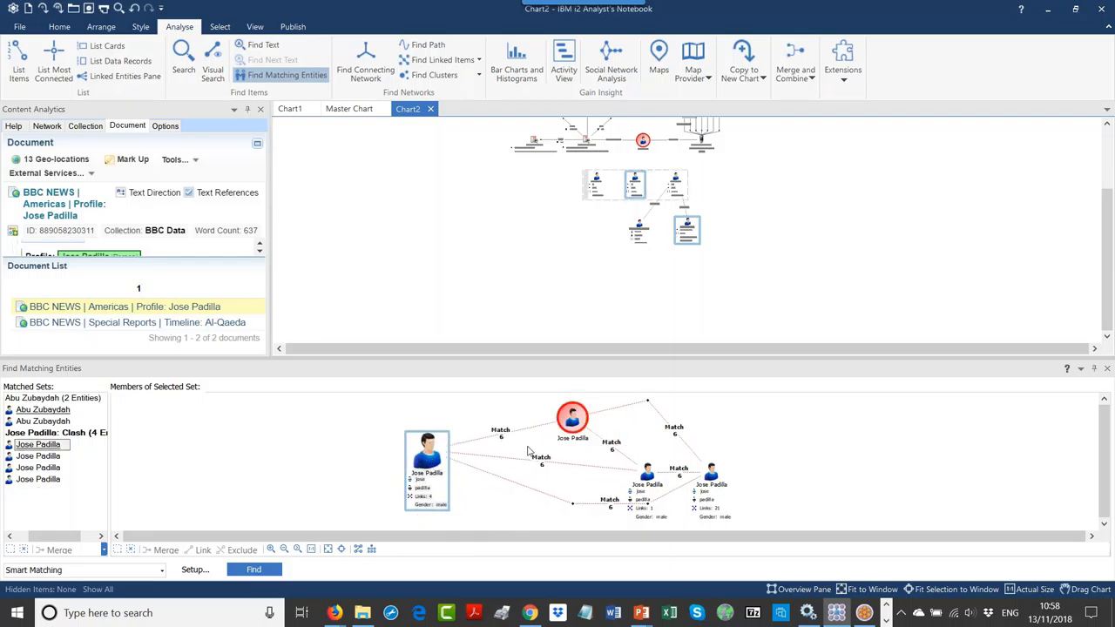
# Step: Inspect the Match links joining the Jose Padilla entities to the red Jose Padilla
pyautogui.click(501, 439)
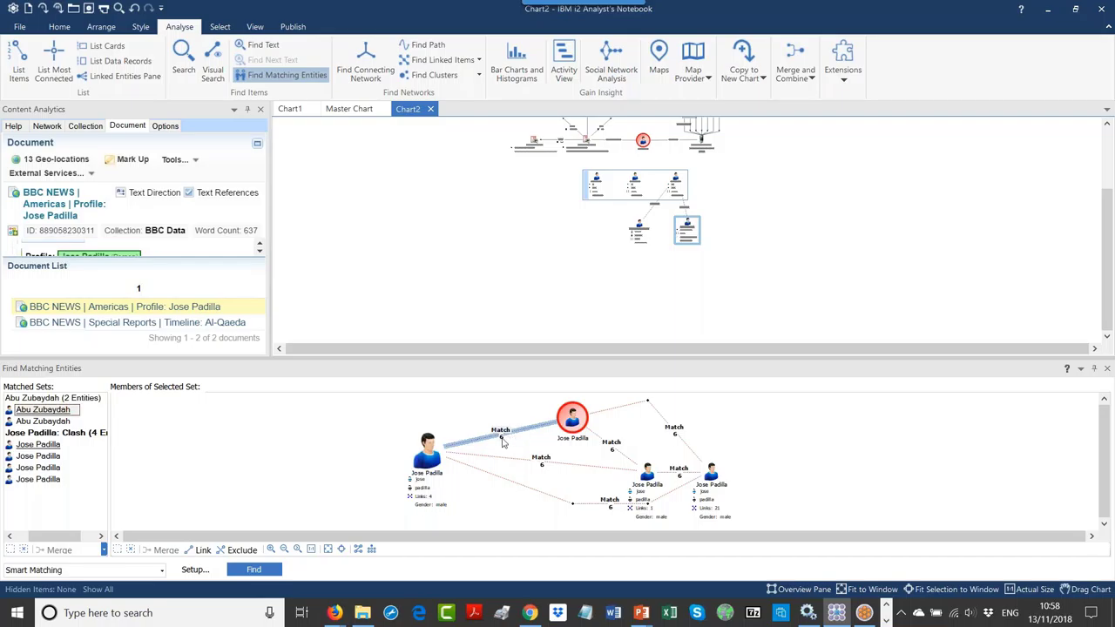
pyautogui.click(647, 474)
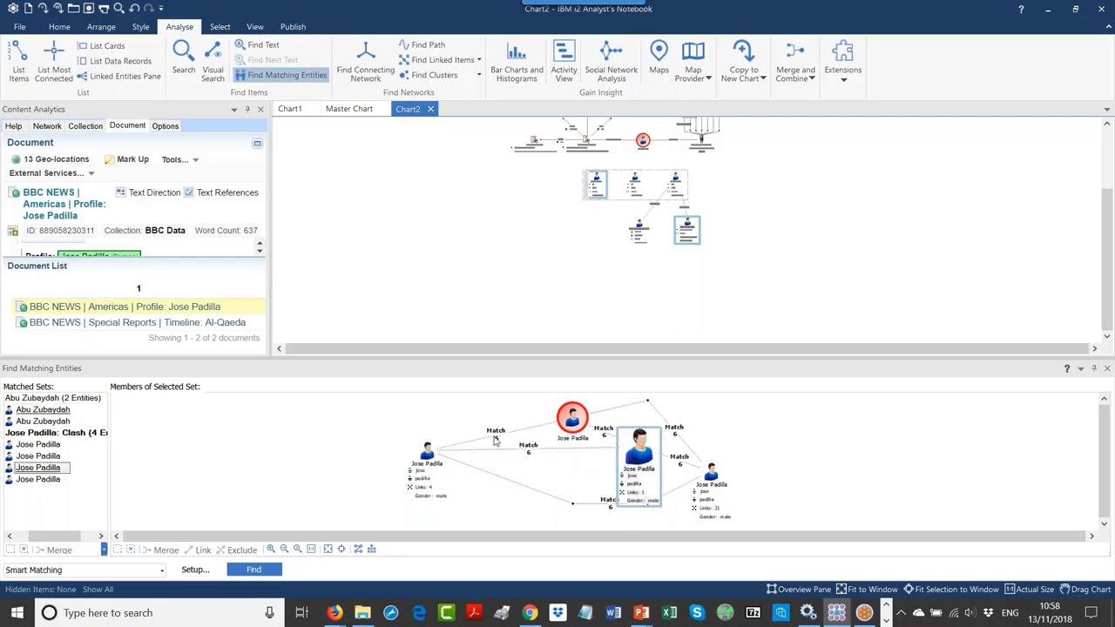
pyautogui.click(497, 439)
# Step: Open the Match_6 link details and read its Person Full Name and Gender description lines
pyautogui.doubleClick(501, 440)
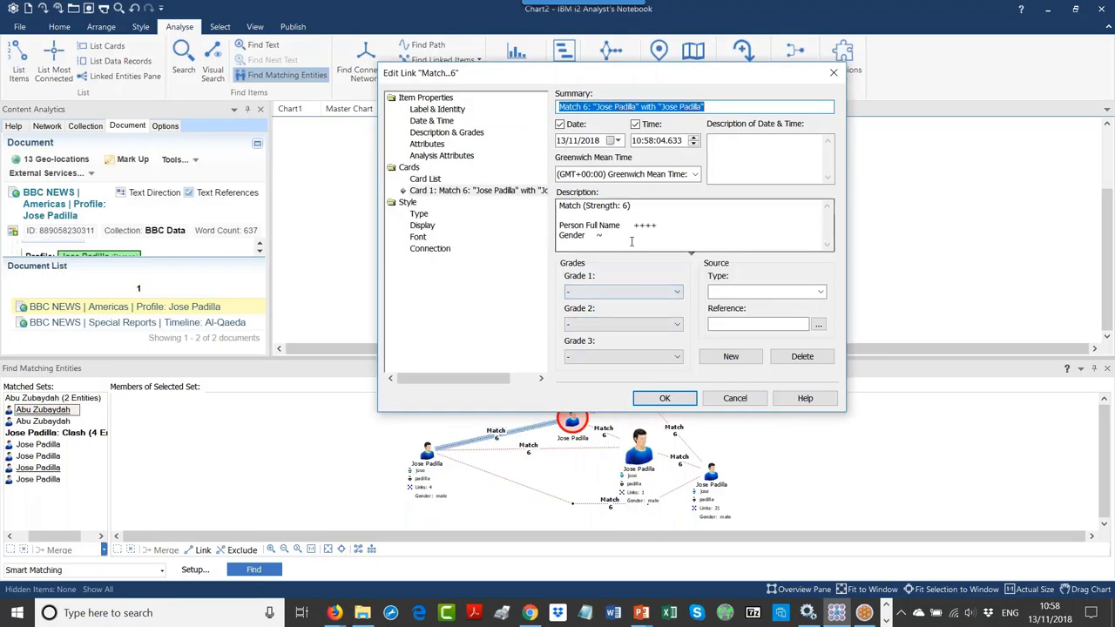
pyautogui.doubleClick(645, 225)
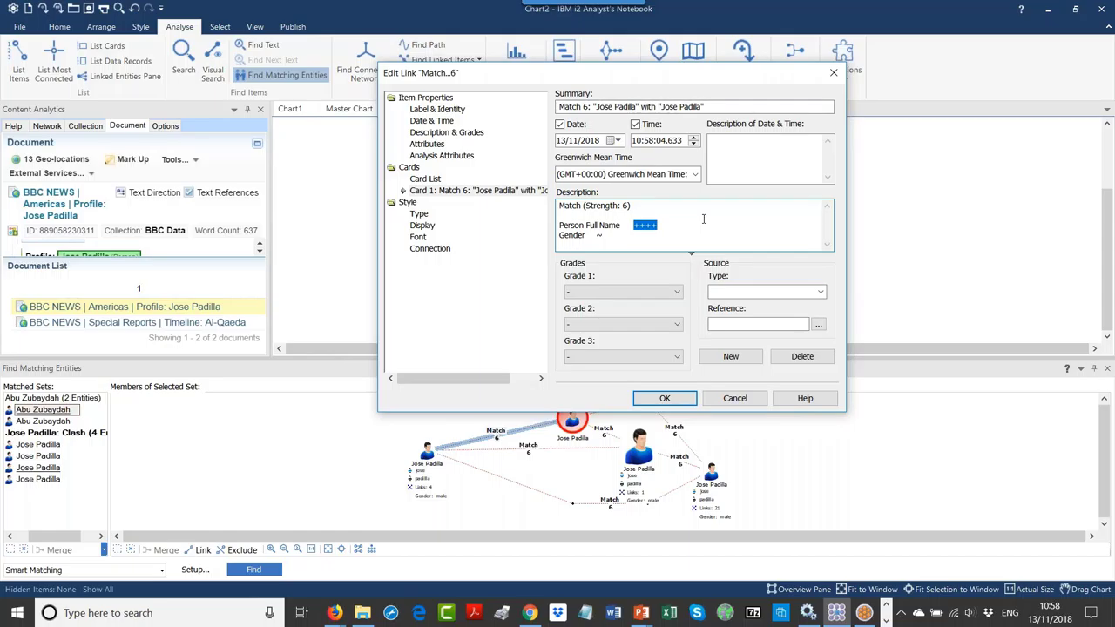
pyautogui.moveTo(611, 237); pyautogui.dragTo(559, 235)
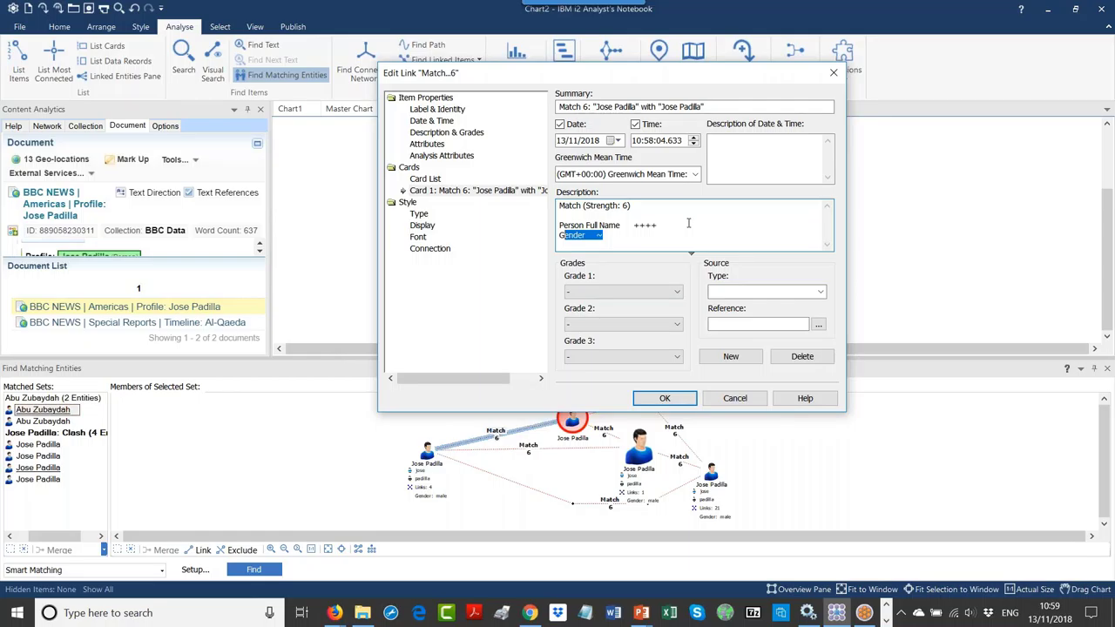
# Step: Check the middle Match 6 link's description for its match symbols, then close it and deselect
pyautogui.click(677, 403)
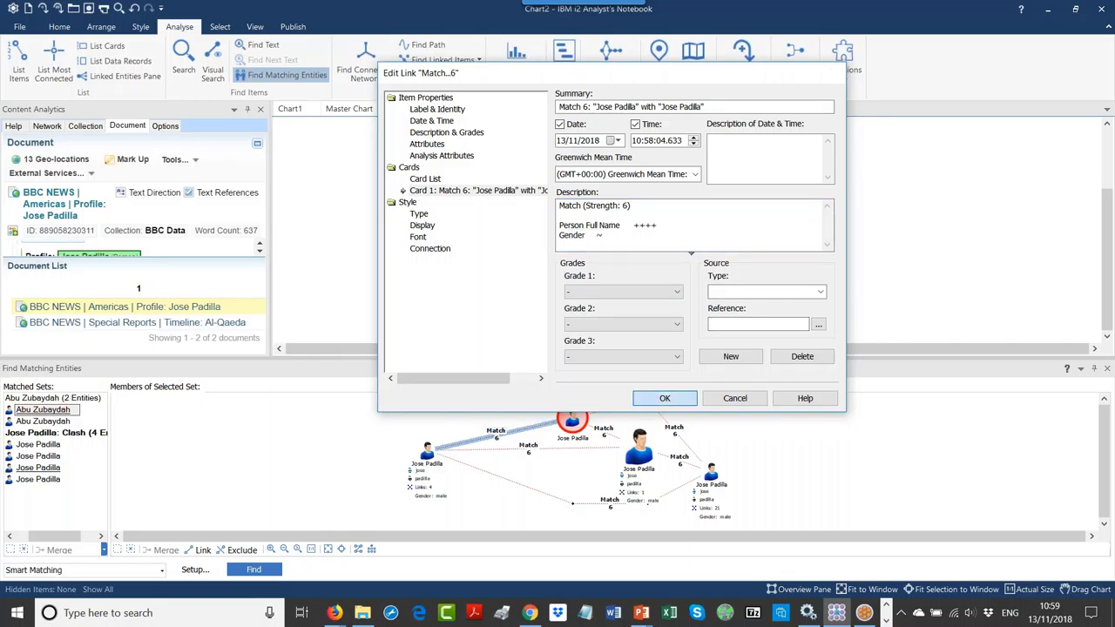
pyautogui.doubleClick(528, 451)
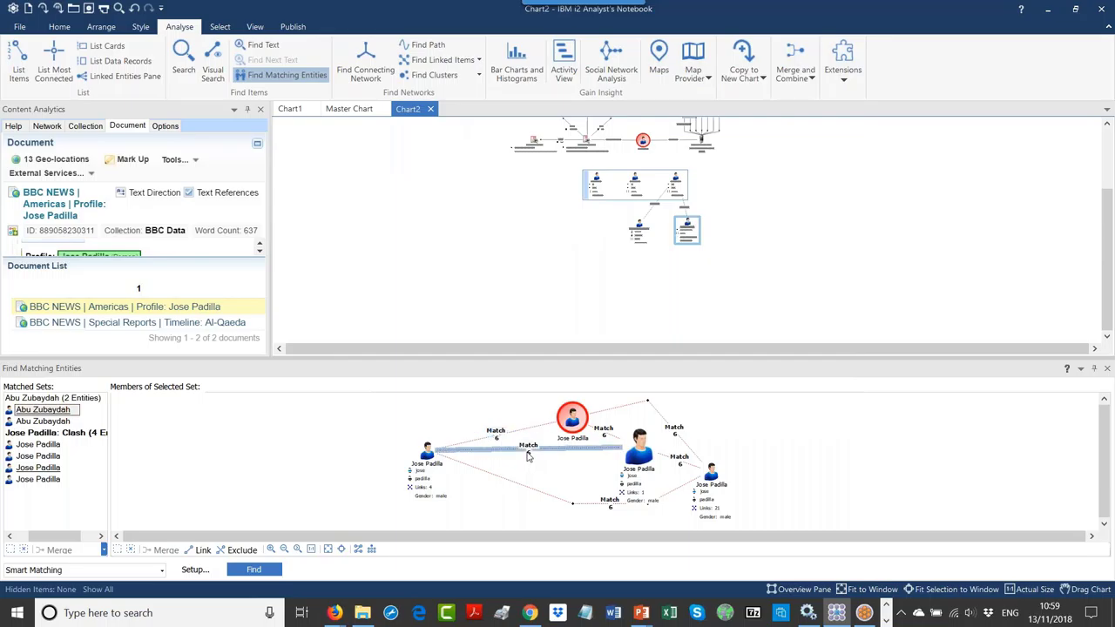
pyautogui.click(671, 231)
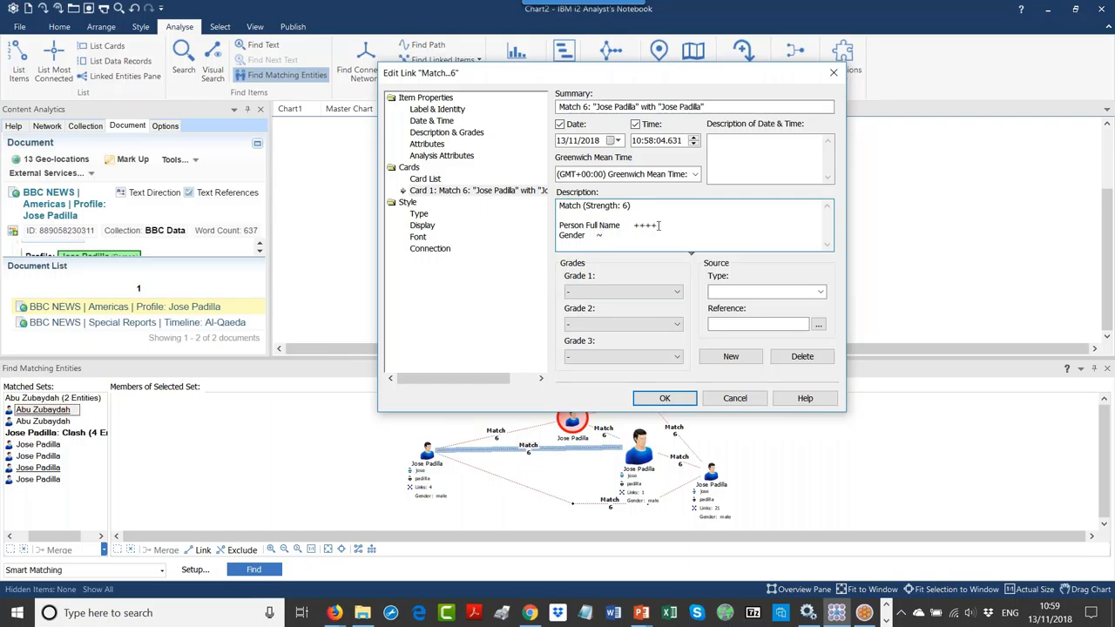
pyautogui.moveTo(659, 225); pyautogui.dragTo(615, 228)
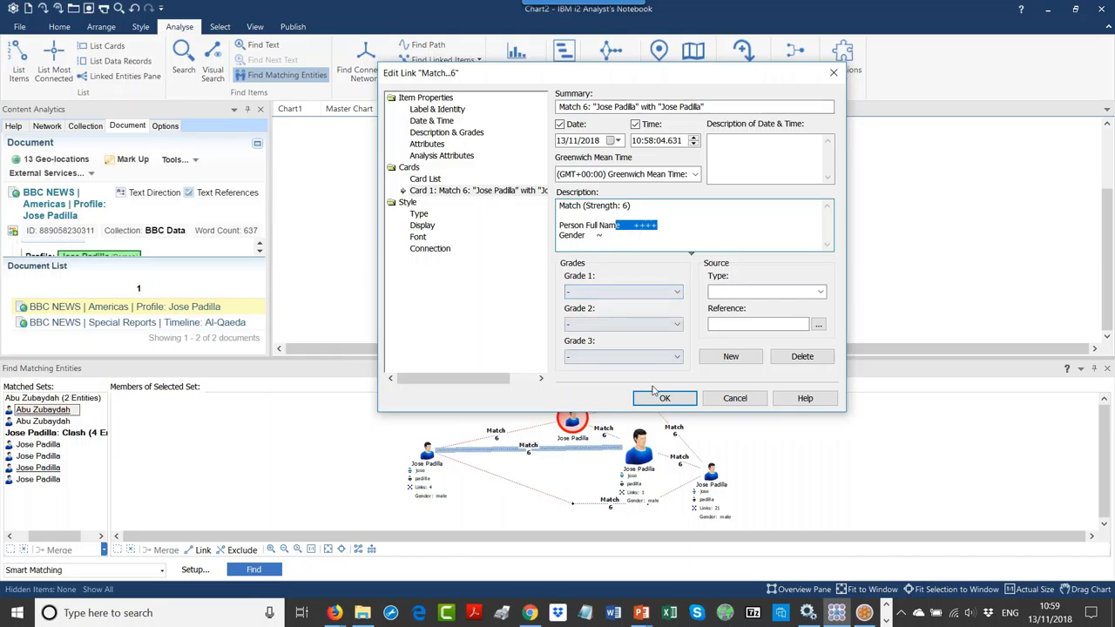
pyautogui.click(666, 397)
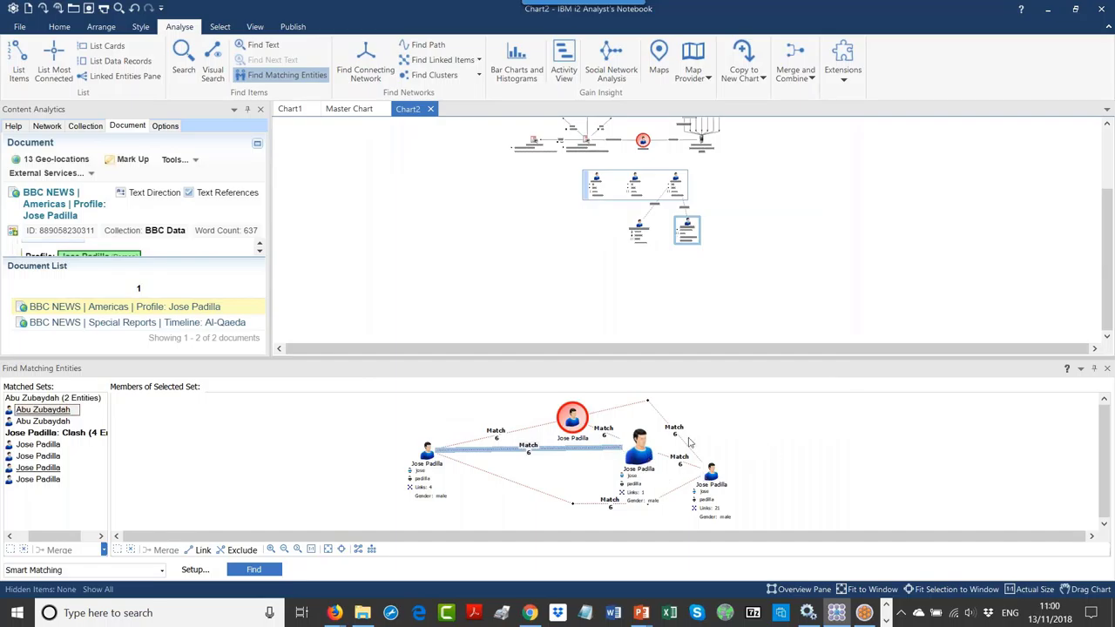
pyautogui.click(742, 446)
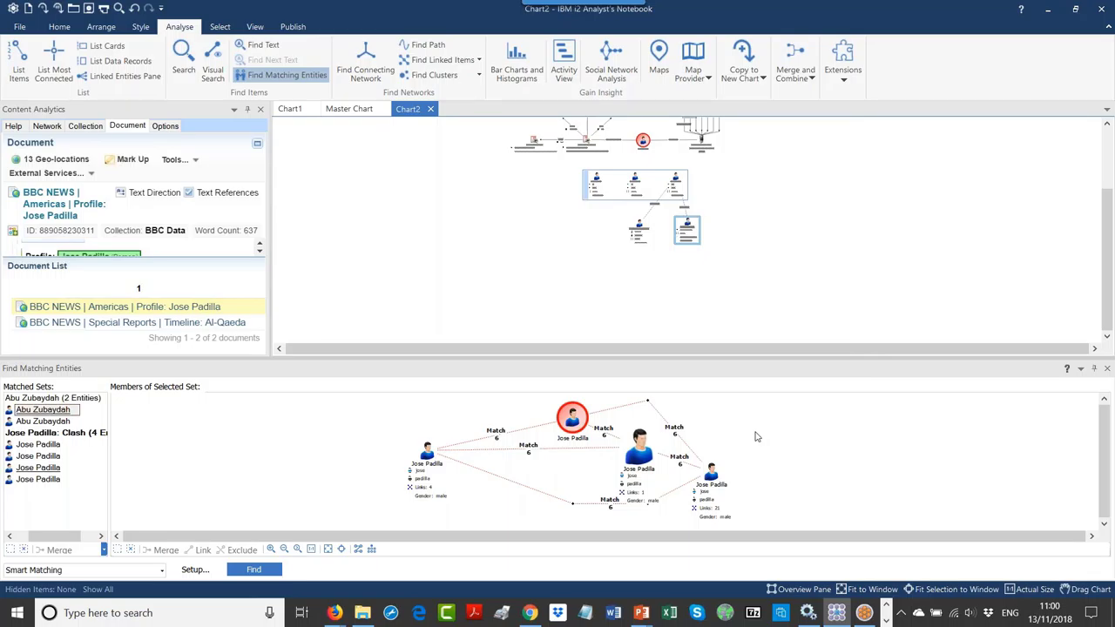
# Step: Copy the four selected Jose Padilla entities and paste them into a new Chart3
pyautogui.click(776, 289)
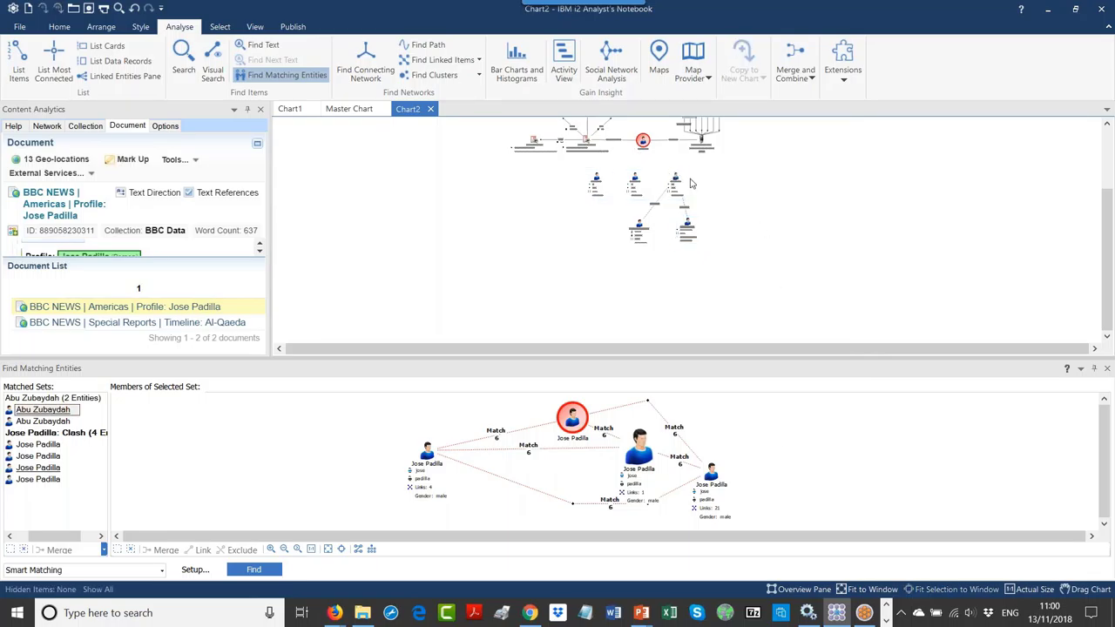
pyautogui.moveTo(705, 200); pyautogui.dragTo(571, 131)
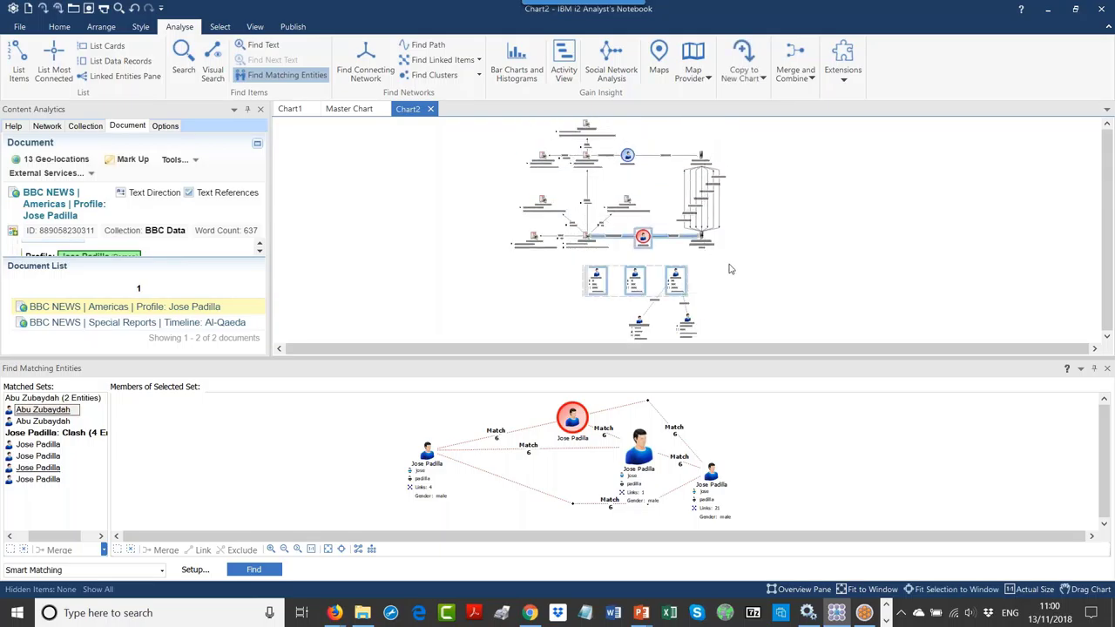
pyautogui.rightClick(642, 245)
pyautogui.click(692, 418)
pyautogui.hotkey('ctrl', 'n')
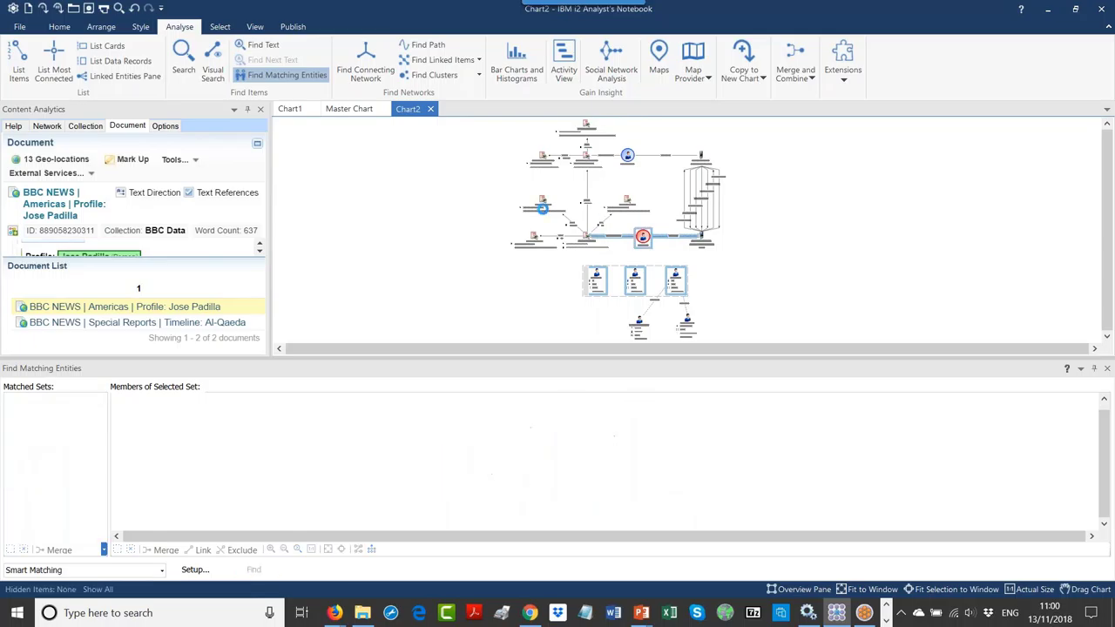
pyautogui.rightClick(487, 195)
pyautogui.click(510, 217)
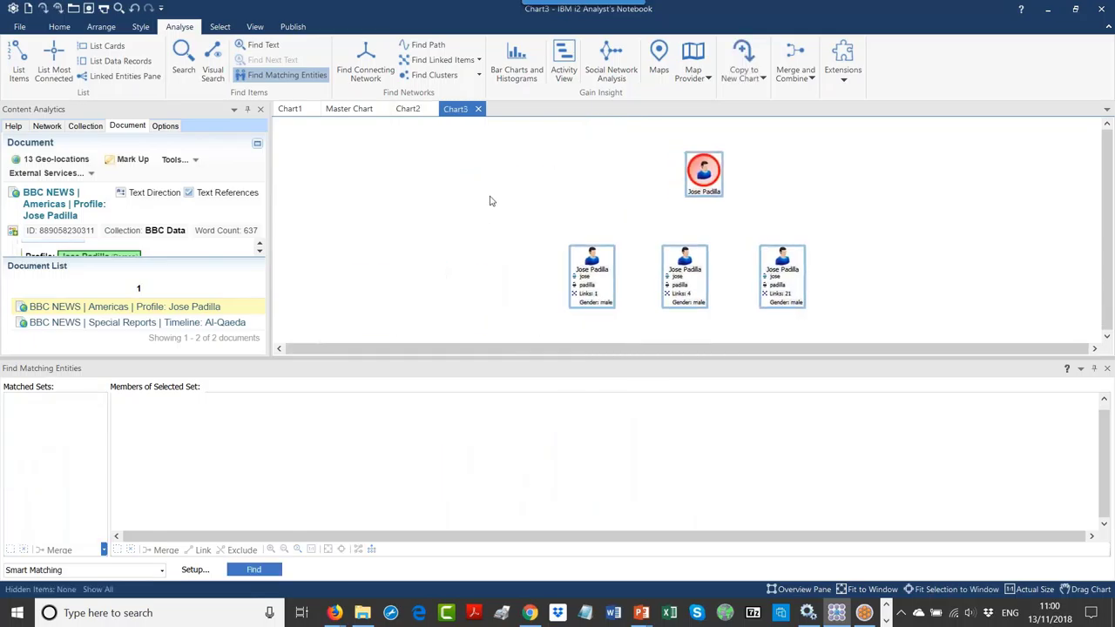
pyautogui.click(847, 229)
pyautogui.rightClick(769, 270)
pyautogui.click(745, 231)
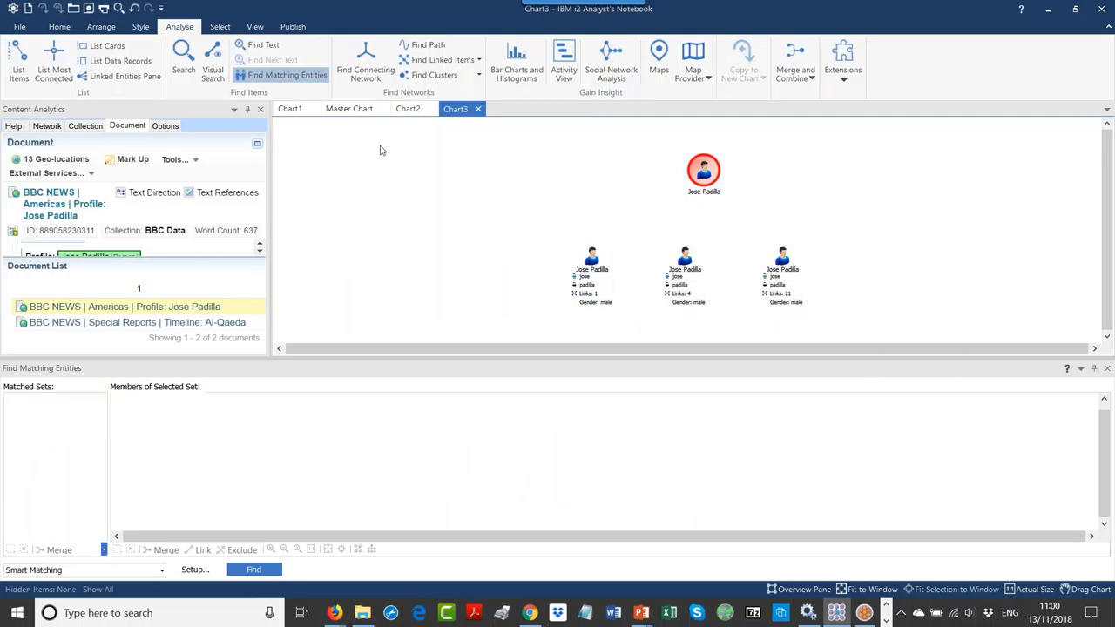
pyautogui.click(410, 110)
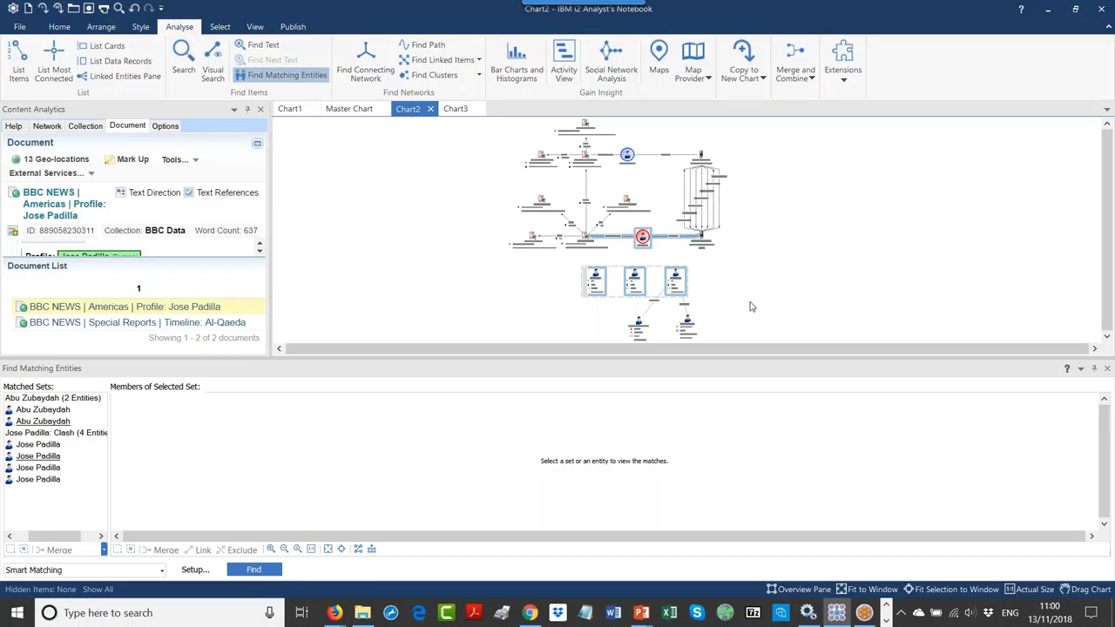
pyautogui.click(54, 434)
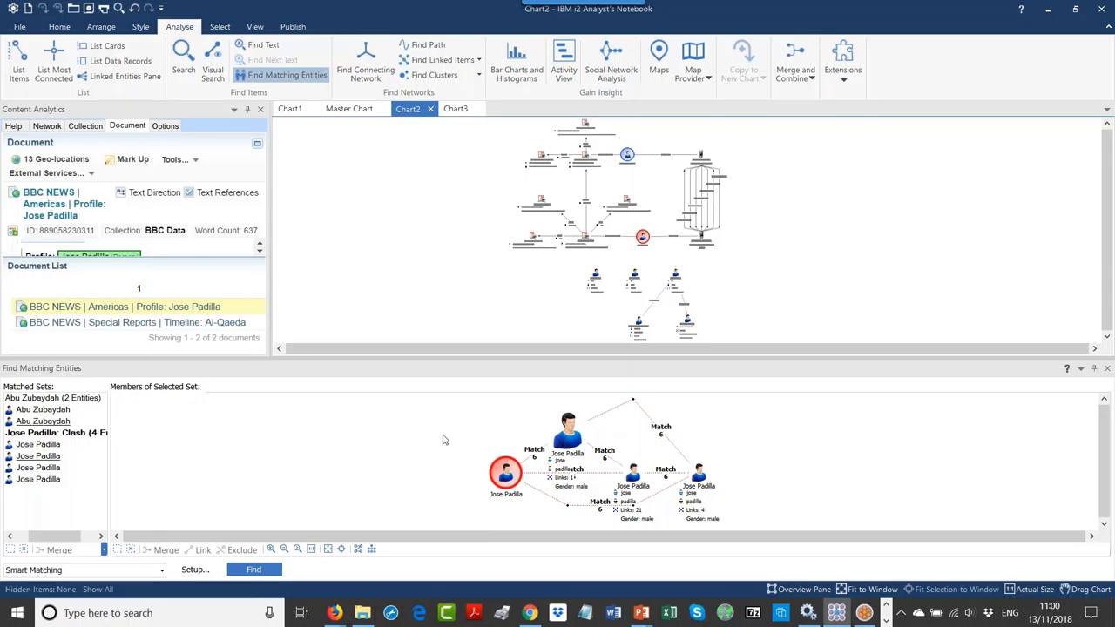
pyautogui.click(633, 477)
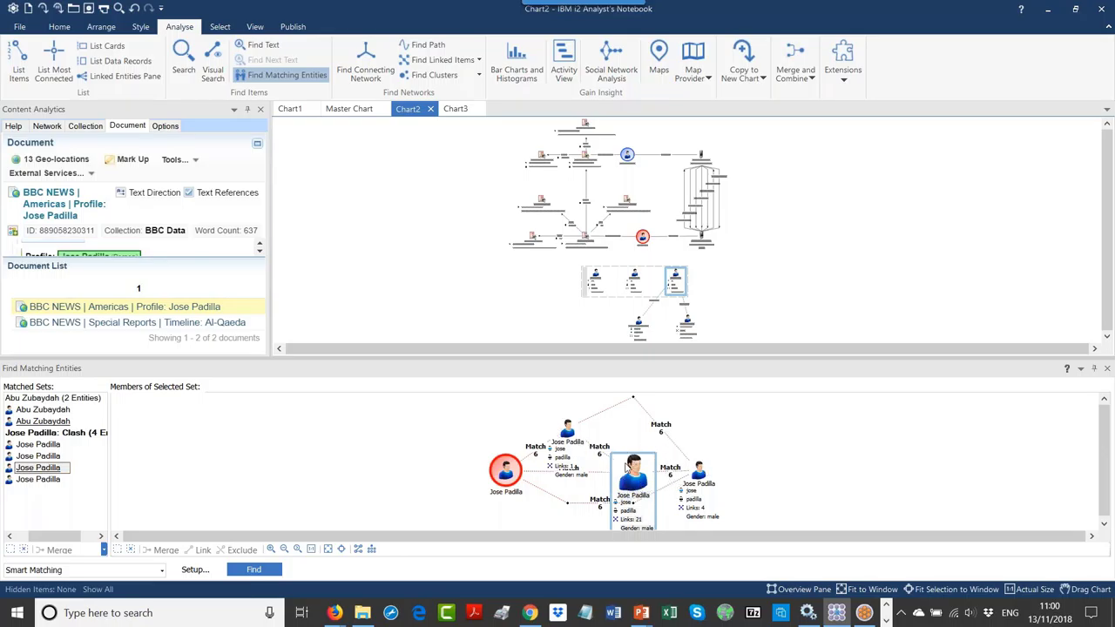
pyautogui.moveTo(642, 482); pyautogui.dragTo(642, 458)
pyautogui.click(697, 482)
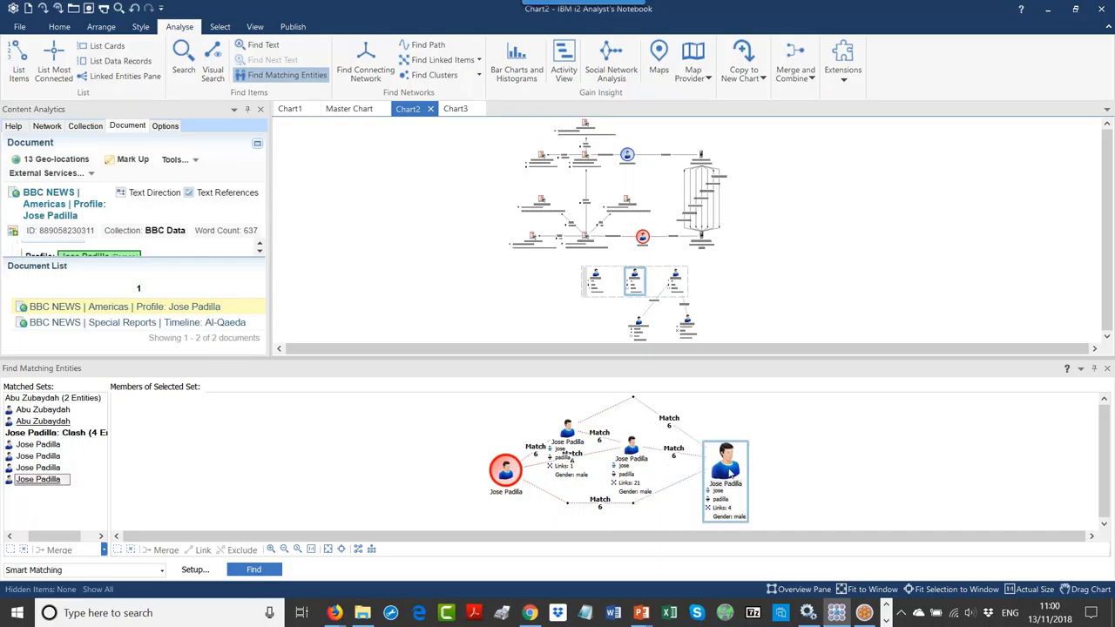
pyautogui.click(573, 431)
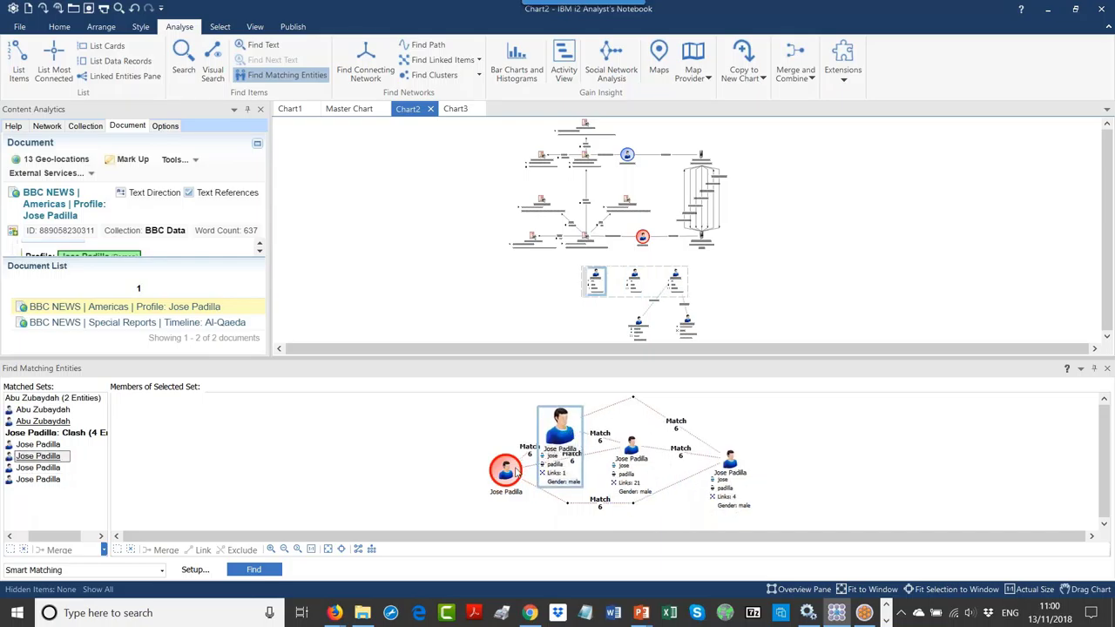
pyautogui.click(507, 471)
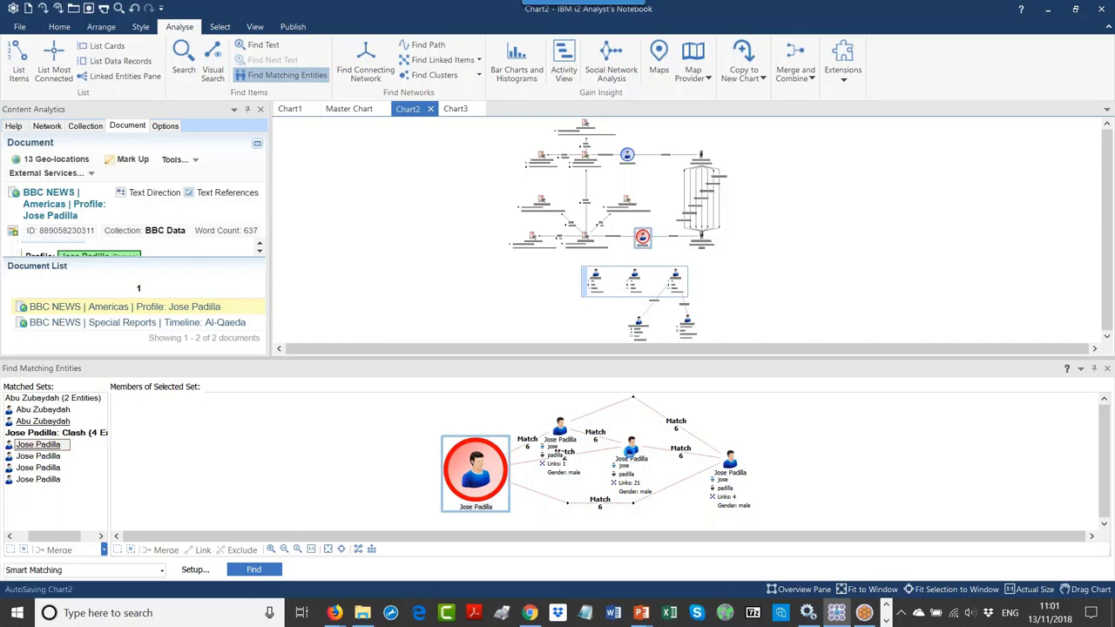
pyautogui.click(629, 451)
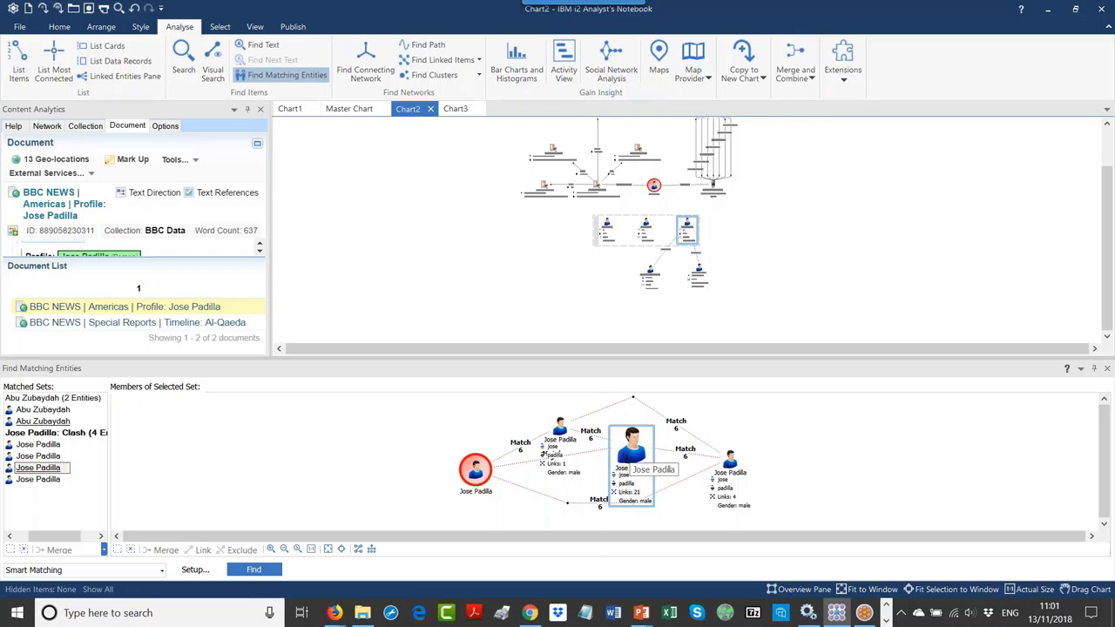
pyautogui.click(560, 429)
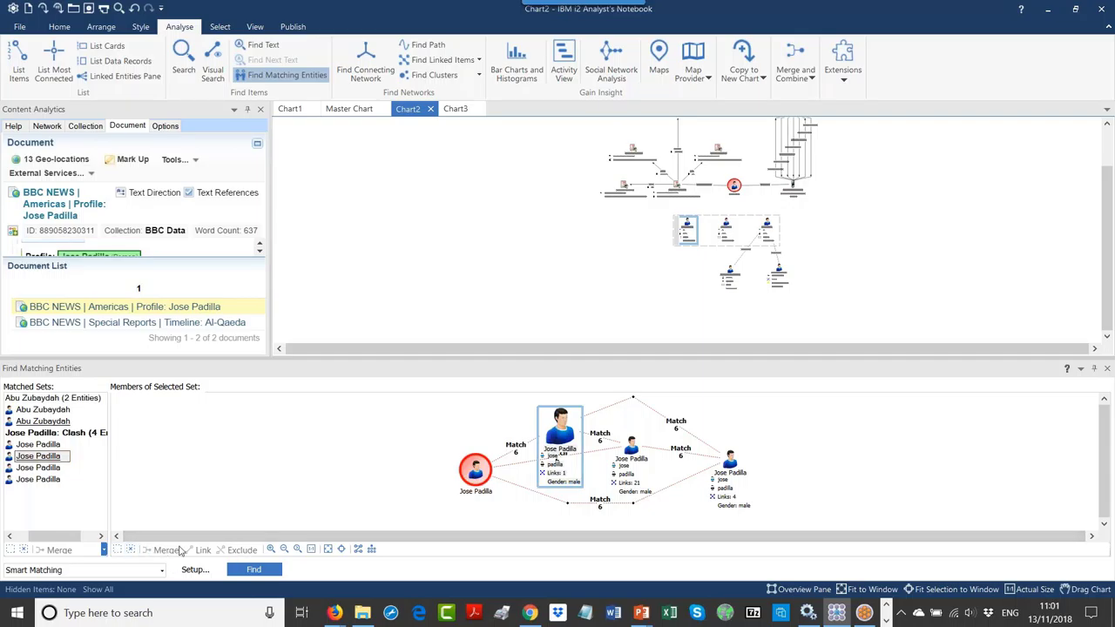
pyautogui.click(119, 556)
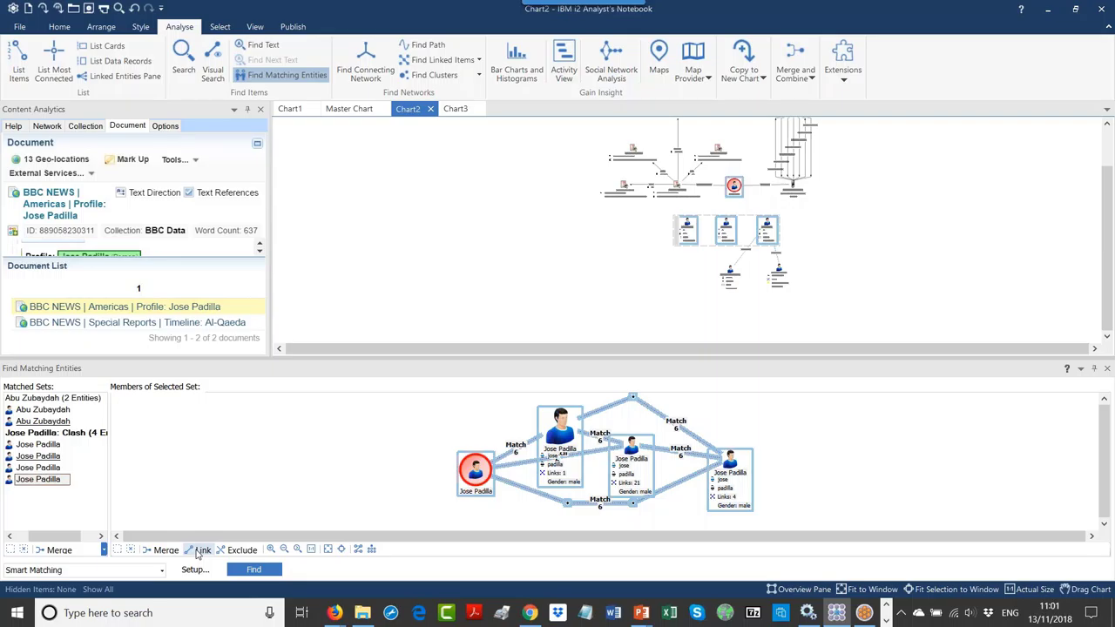
pyautogui.click(201, 551)
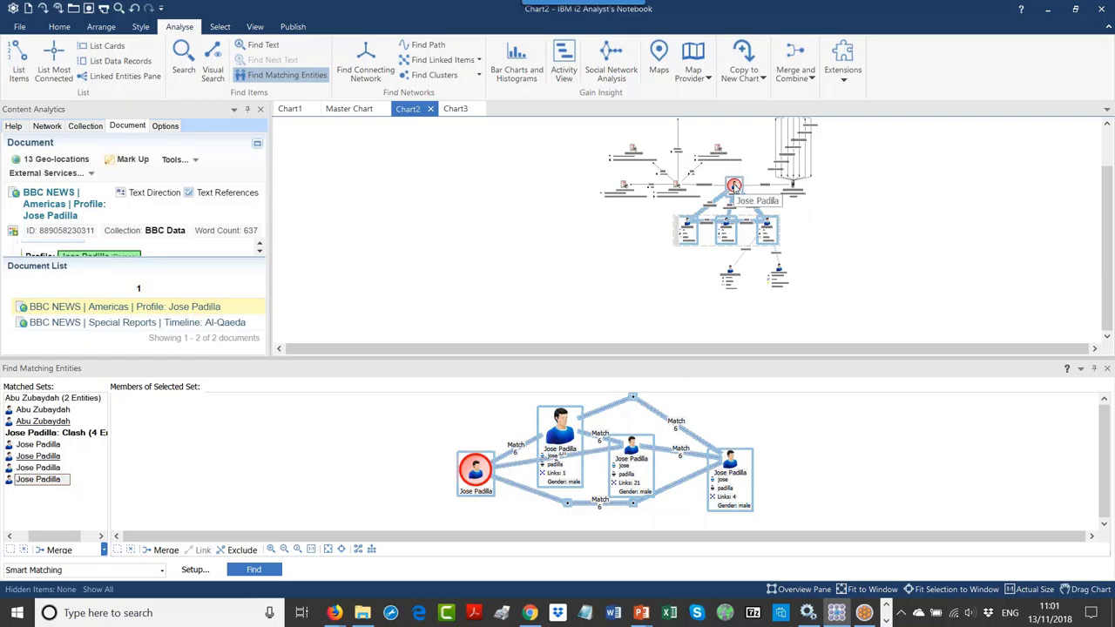
pyautogui.scroll(3, 734, 185)
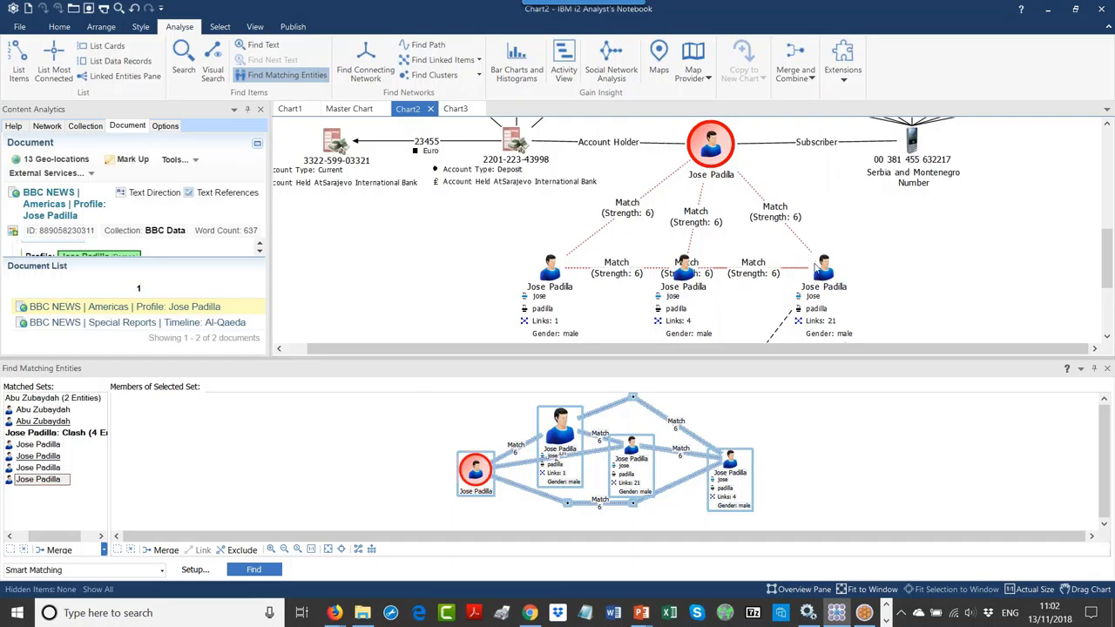
pyautogui.moveTo(686, 288)
pyautogui.mouseDown()
pyautogui.moveTo(693, 298)
pyautogui.moveTo(683, 288)
pyautogui.mouseUp()
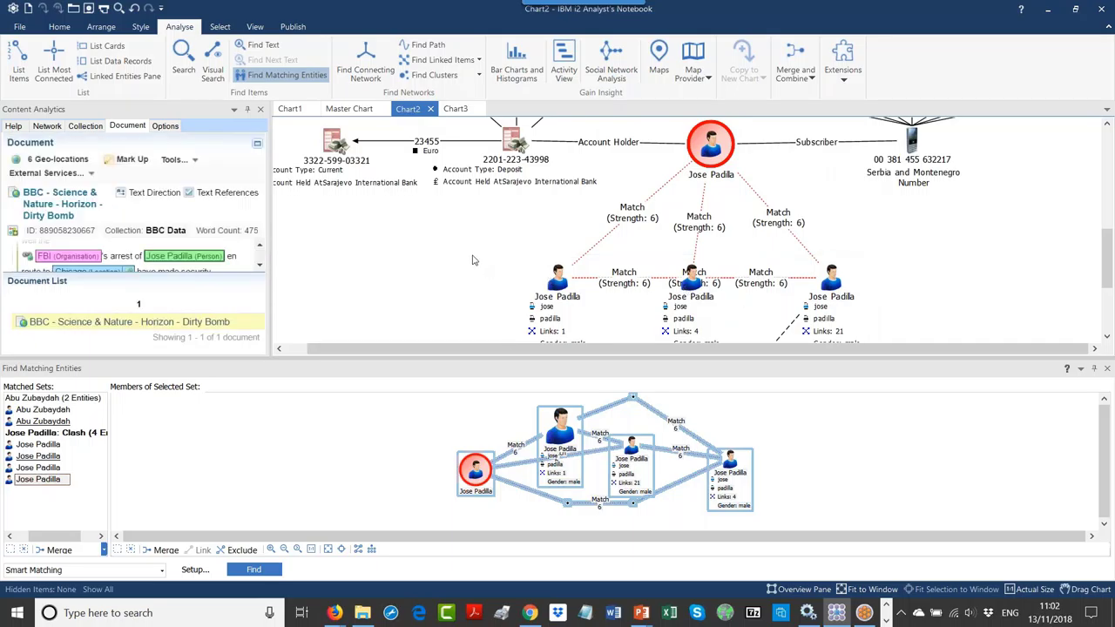
# Step: Ungroup the Jose Padilla entities on the chart and select the red-circled one
pyautogui.rightClick(573, 286)
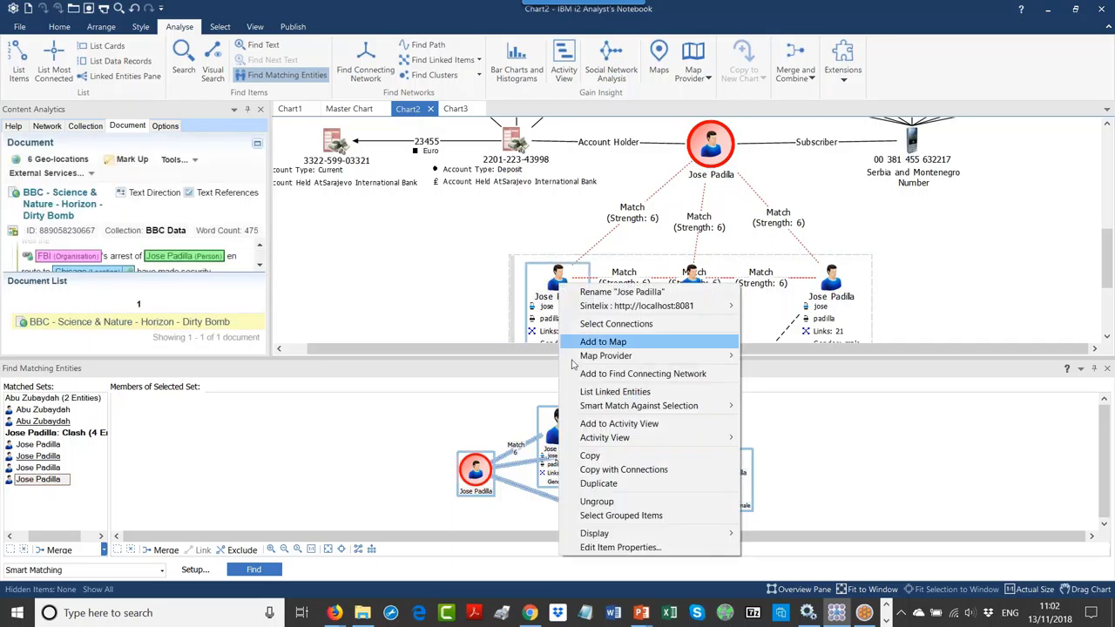
pyautogui.click(596, 503)
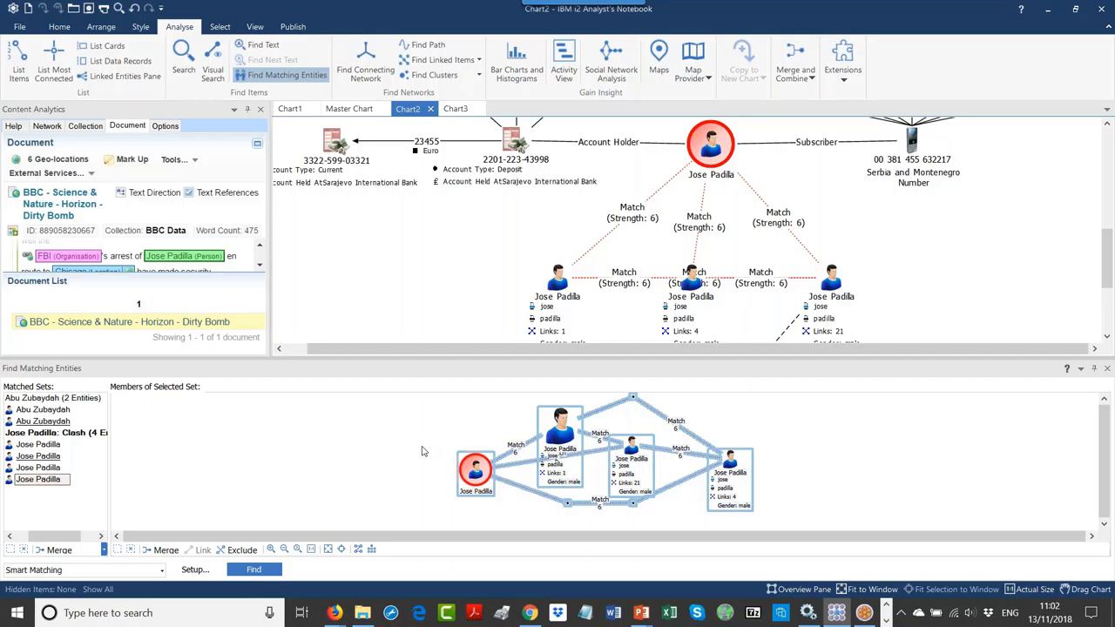
pyautogui.click(426, 460)
pyautogui.click(470, 484)
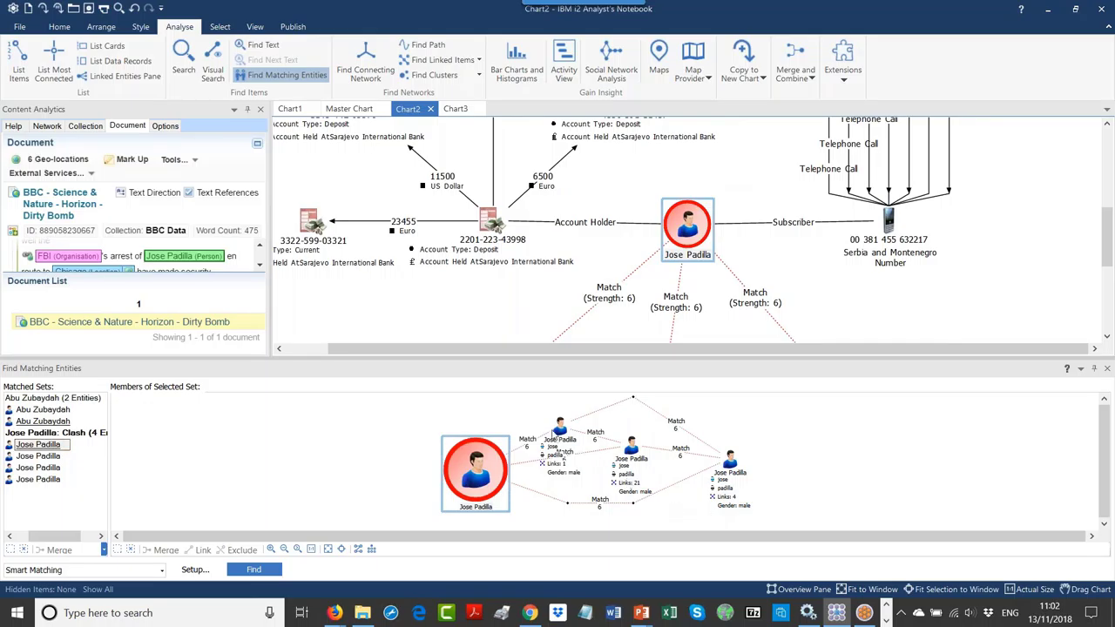
pyautogui.click(560, 440)
pyautogui.keyDown('ctrl'); pyautogui.click(631, 454); pyautogui.keyUp('ctrl')
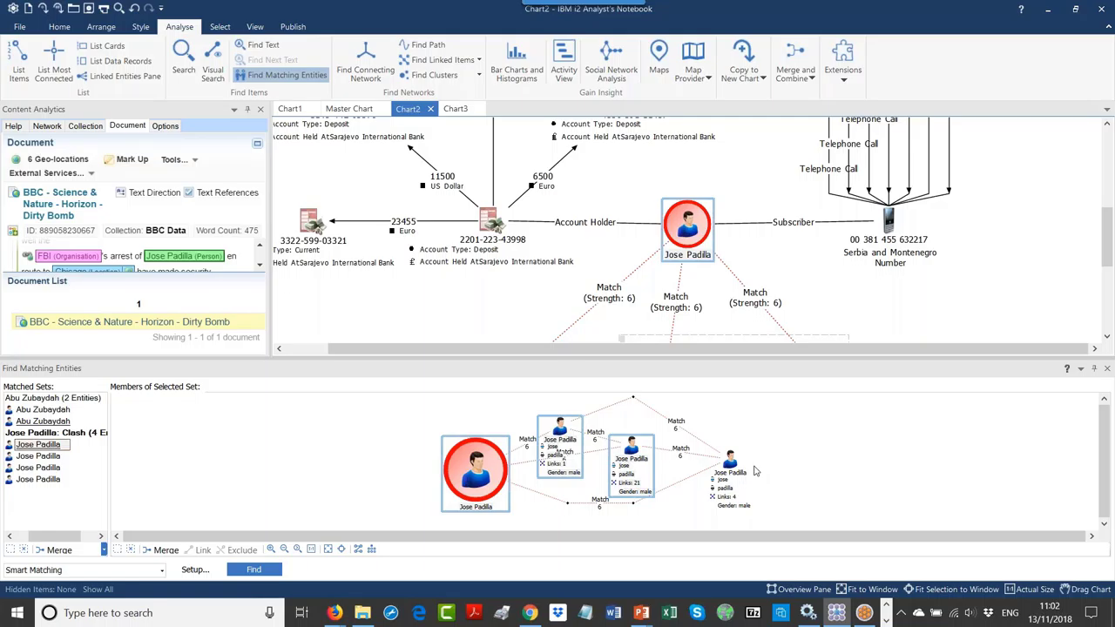
pyautogui.keyDown('ctrl'); pyautogui.click(733, 465); pyautogui.keyUp('ctrl')
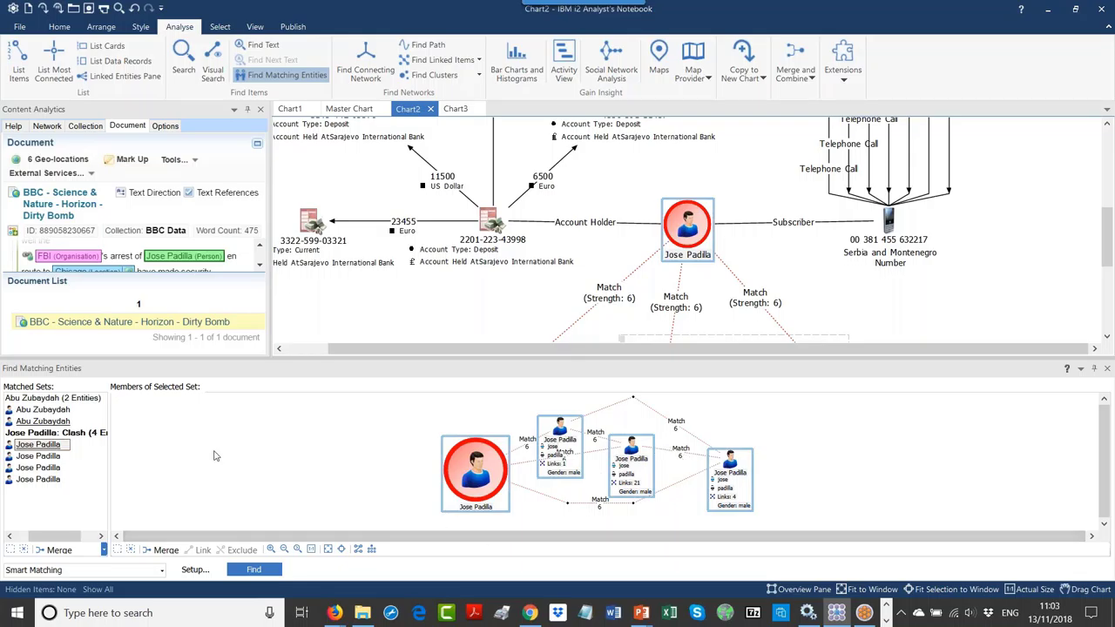
pyautogui.click(159, 551)
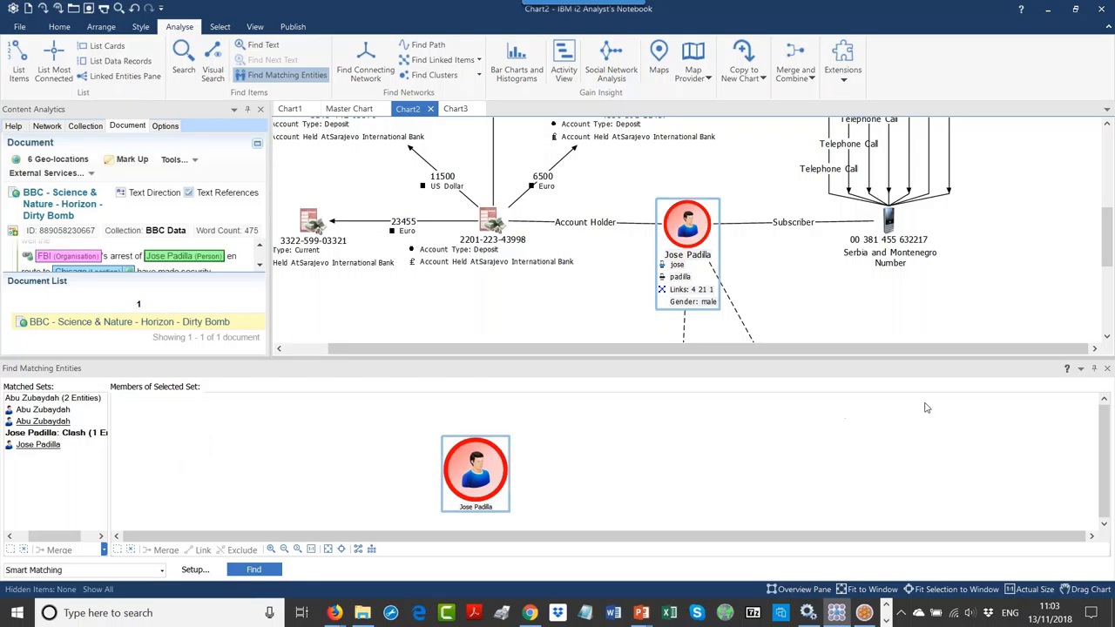
pyautogui.click(1107, 371)
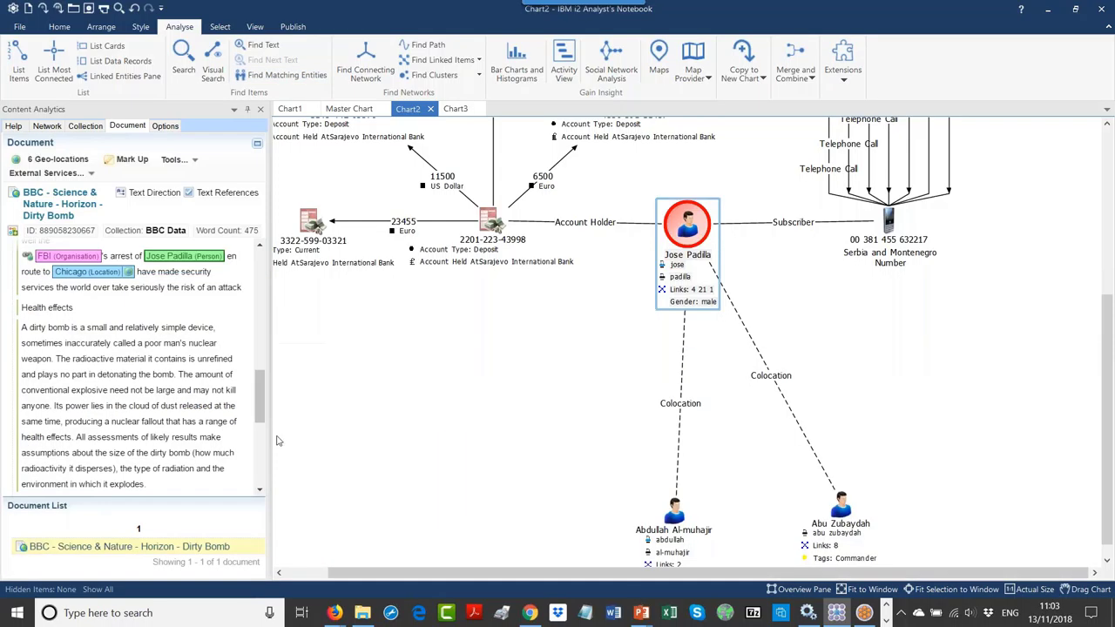
# Step: Show the Network panel, move Abdullah Al-muhajir near Jose Padilla, and bring up Jose Padilla's Sintelix menu
pyautogui.click(47, 125)
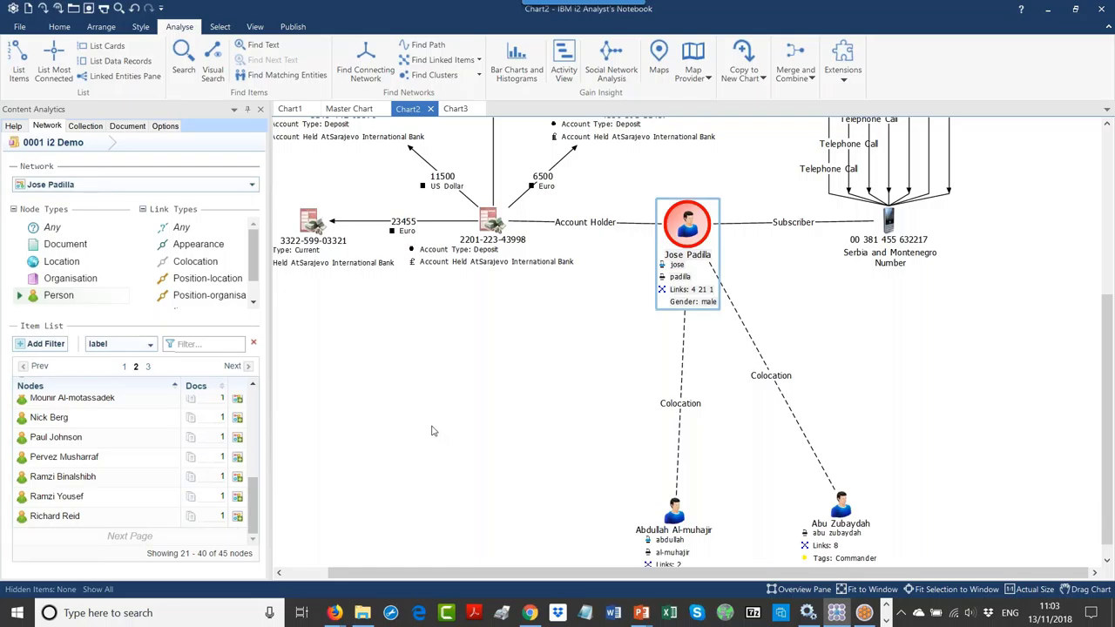
pyautogui.moveTo(666, 530); pyautogui.dragTo(578, 486)
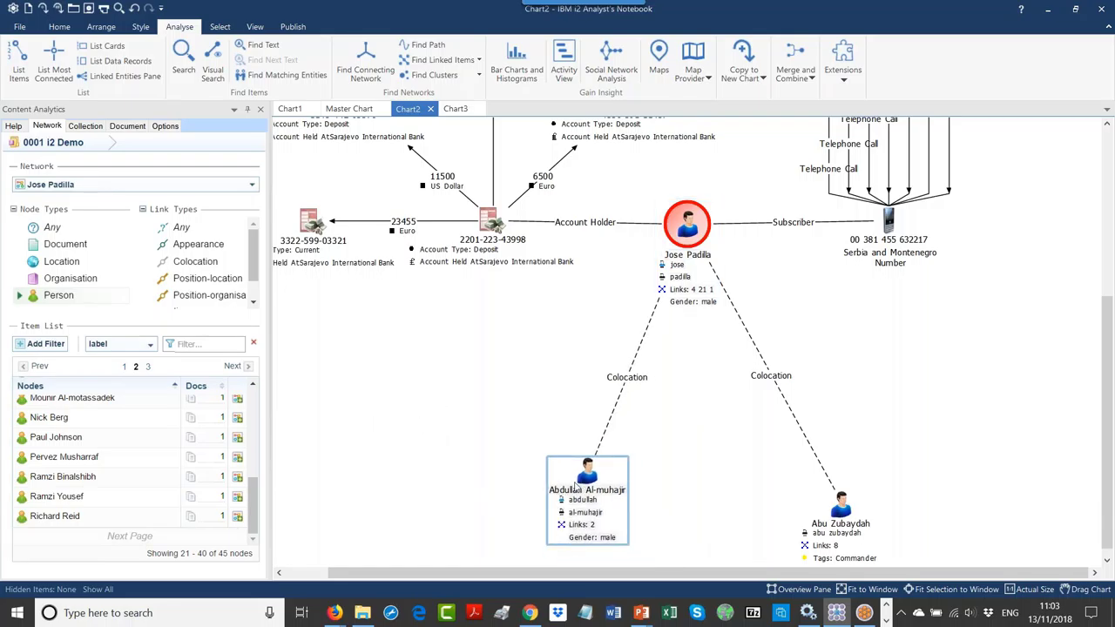
pyautogui.rightClick(821, 304)
pyautogui.rightClick(690, 225)
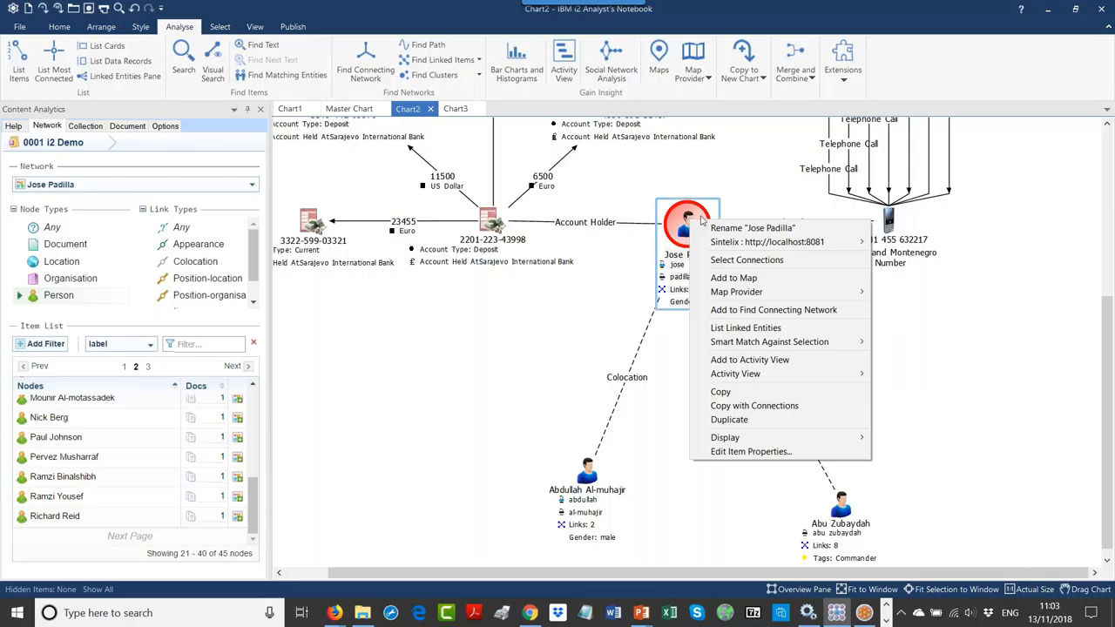
pyautogui.moveTo(742, 243)
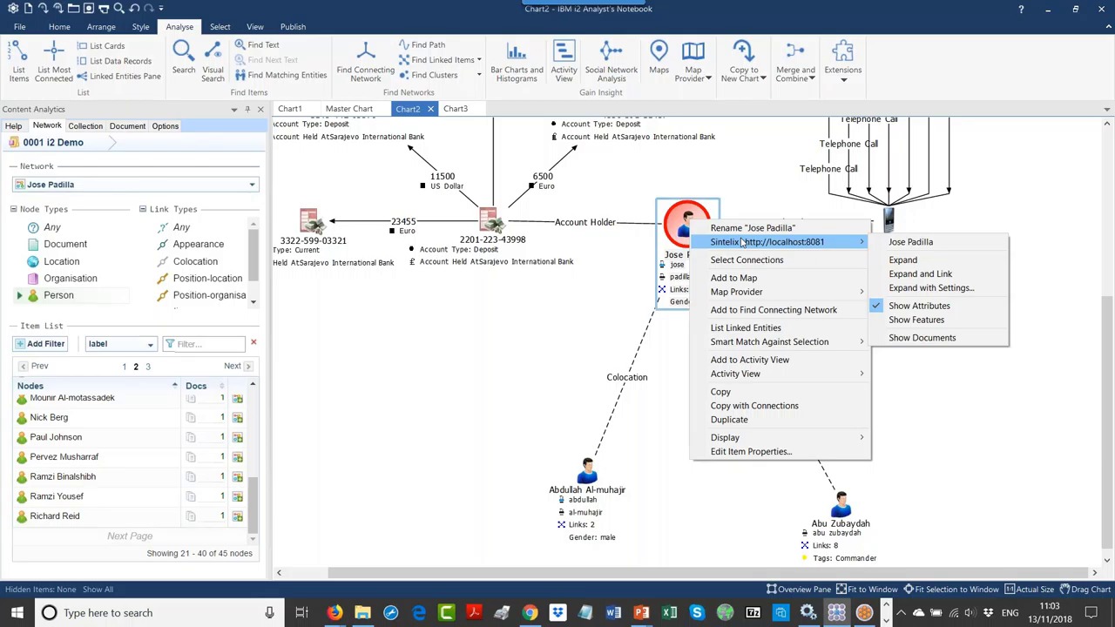
# Step: Expand Jose Padilla through Sintelix settings to Document entities only
pyautogui.click(918, 290)
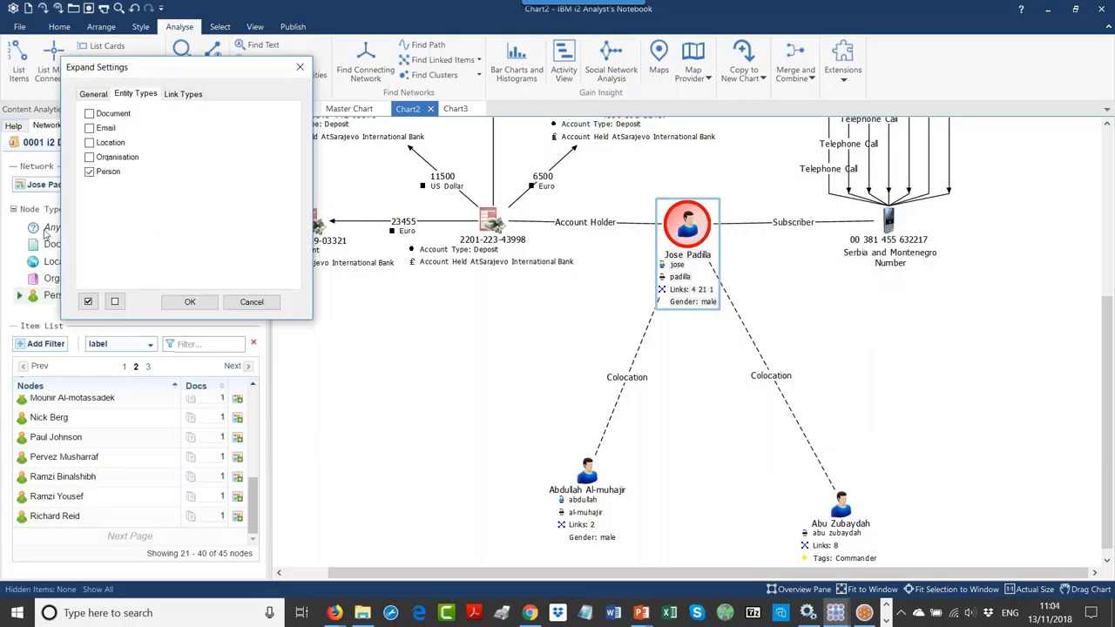
pyautogui.click(114, 302)
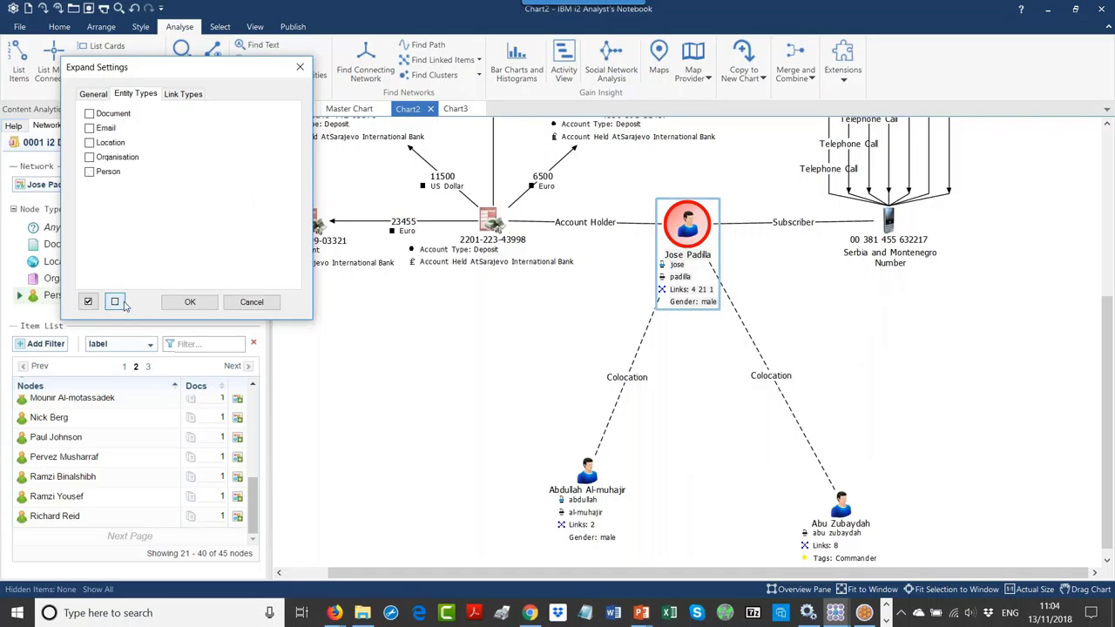
pyautogui.click(96, 117)
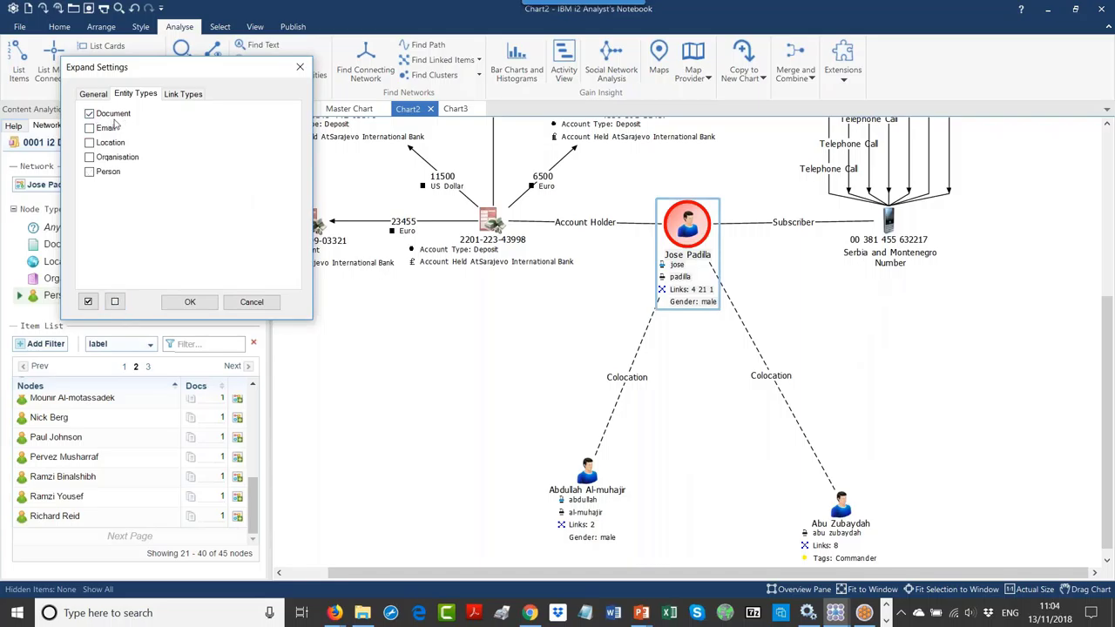
pyautogui.click(190, 301)
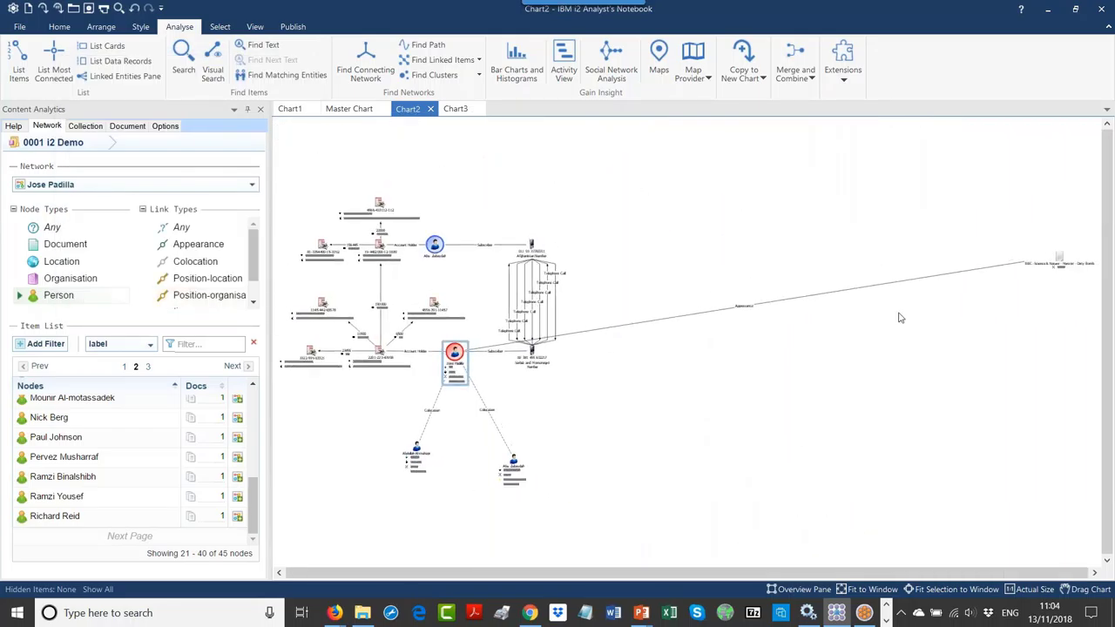
# Step: Place the Dirty Bomb document below Jose Padilla, then switch to Chart3
pyautogui.moveTo(1061, 267); pyautogui.dragTo(379, 416)
pyautogui.click(646, 390)
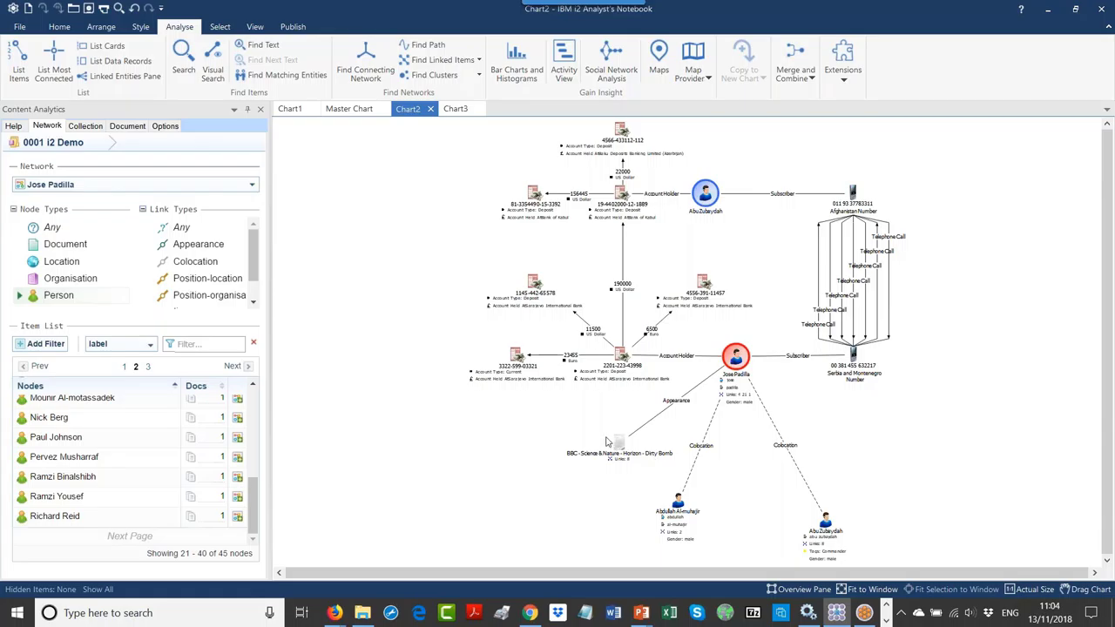
pyautogui.moveTo(624, 444); pyautogui.dragTo(602, 449)
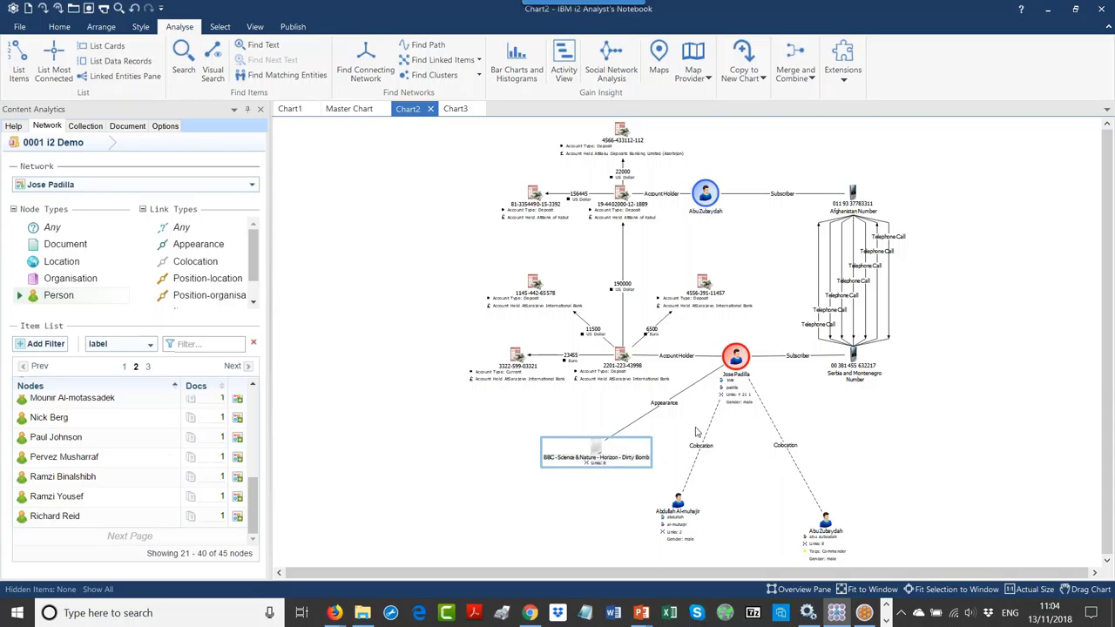
pyautogui.click(454, 110)
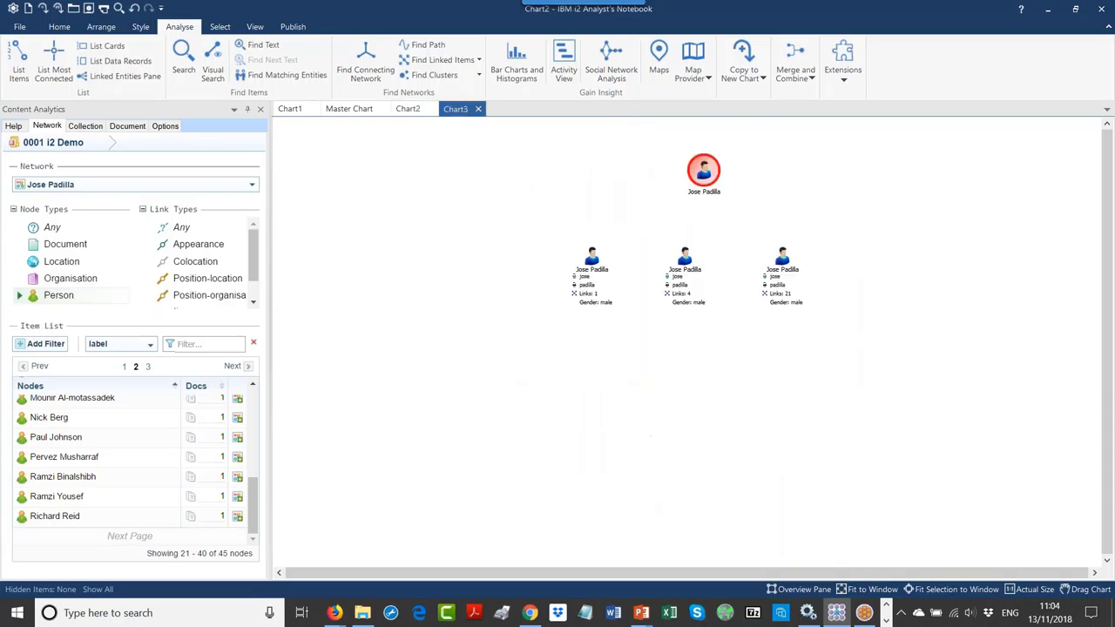
pyautogui.rightClick(786, 267)
pyautogui.moveTo(793, 284)
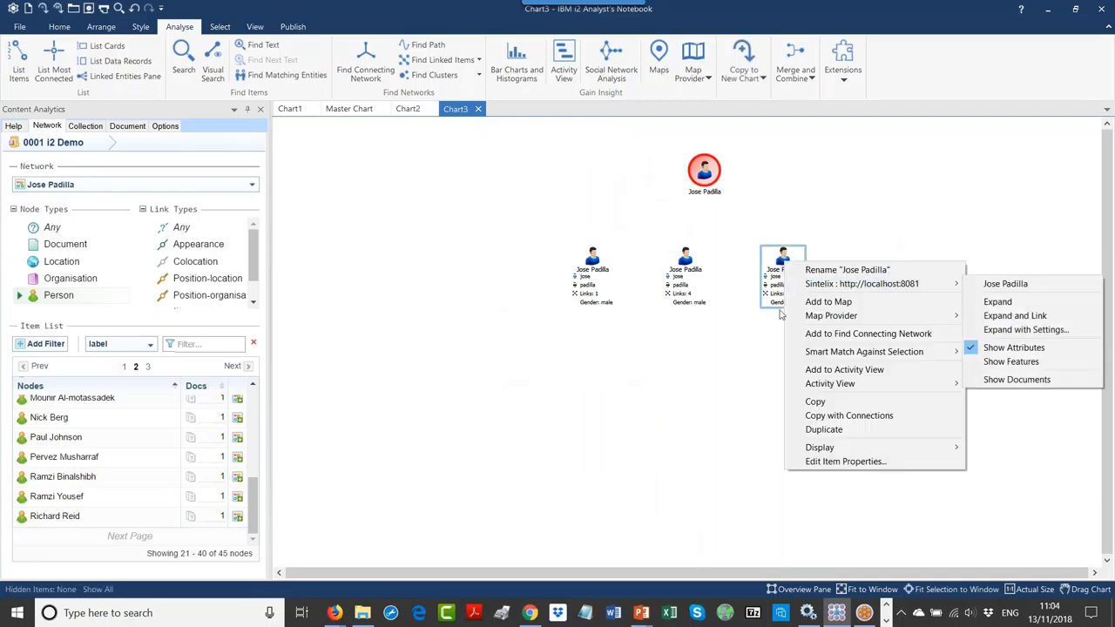
pyautogui.click(729, 360)
pyautogui.rightClick(680, 263)
pyautogui.click(672, 342)
pyautogui.click(672, 341)
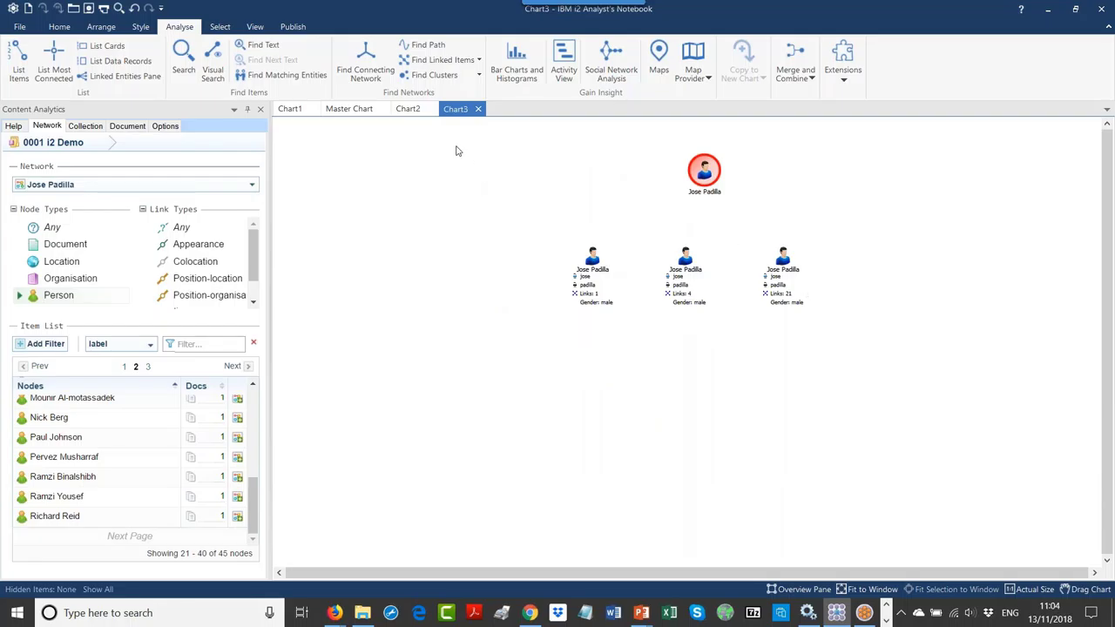
pyautogui.moveTo(456, 151); pyautogui.dragTo(866, 394)
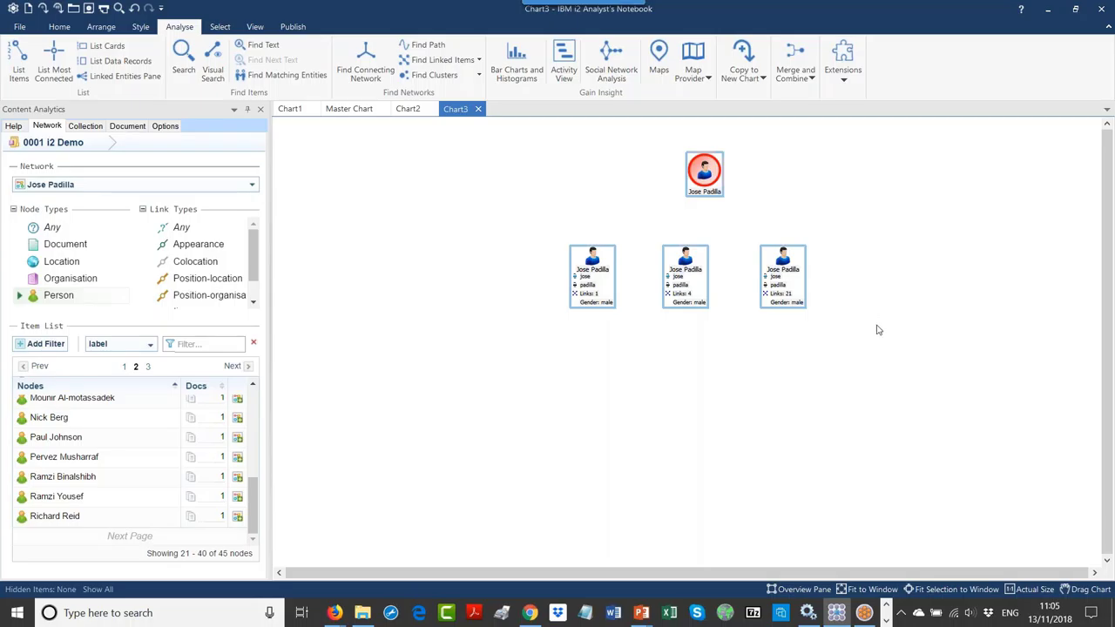
# Step: Select the four Jose Padilla nodes in Chart3 and combine them with Merge Entities
pyautogui.click(756, 219)
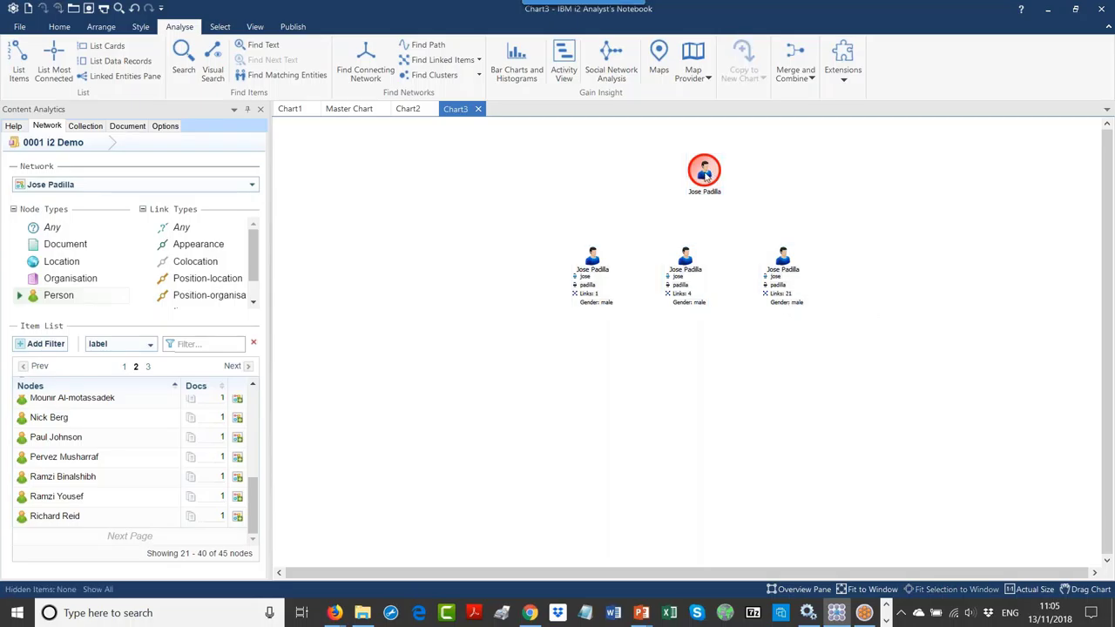
pyautogui.click(705, 174)
pyautogui.keyDown('ctrl'); pyautogui.click(590, 277); pyautogui.keyUp('ctrl')
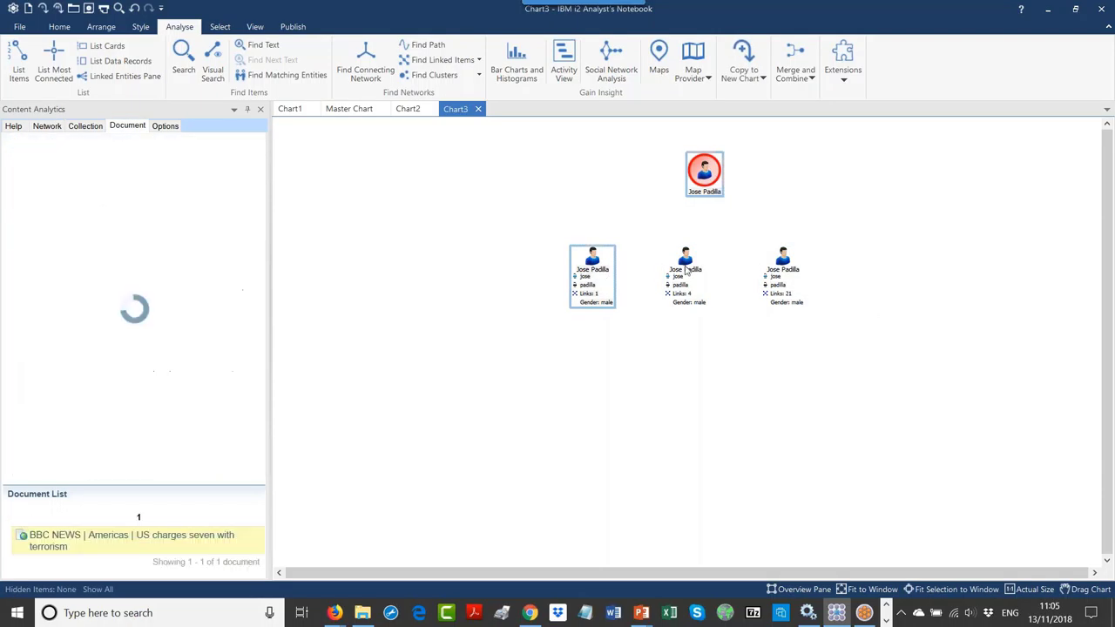
pyautogui.keyDown('ctrl'); pyautogui.click(685, 271); pyautogui.keyUp('ctrl')
pyautogui.keyDown('ctrl'); pyautogui.click(779, 270); pyautogui.keyUp('ctrl')
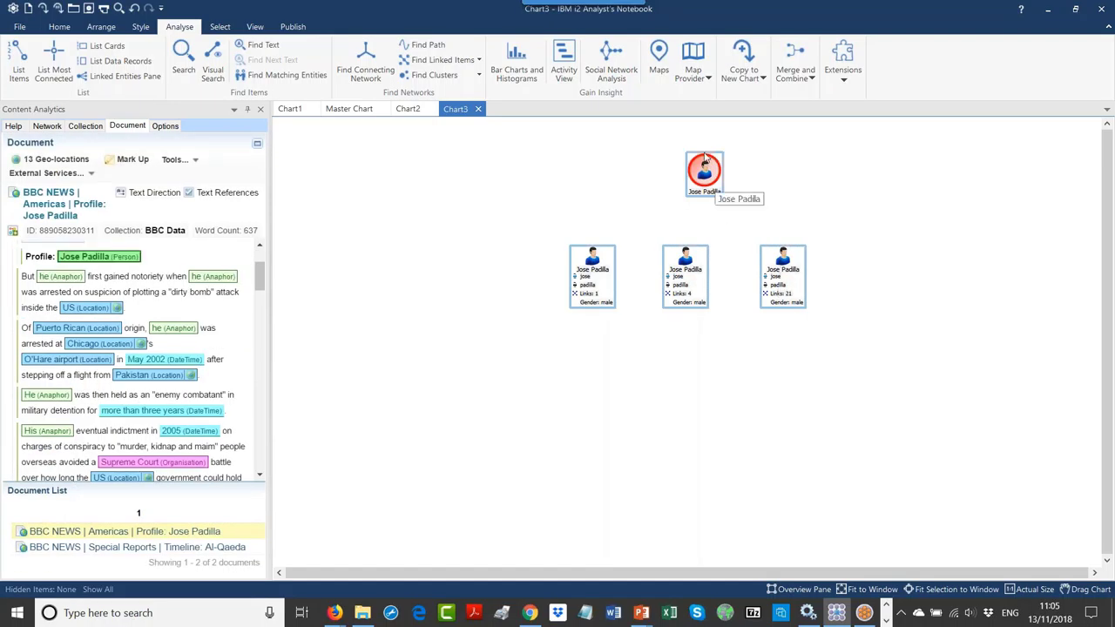
pyautogui.click(783, 76)
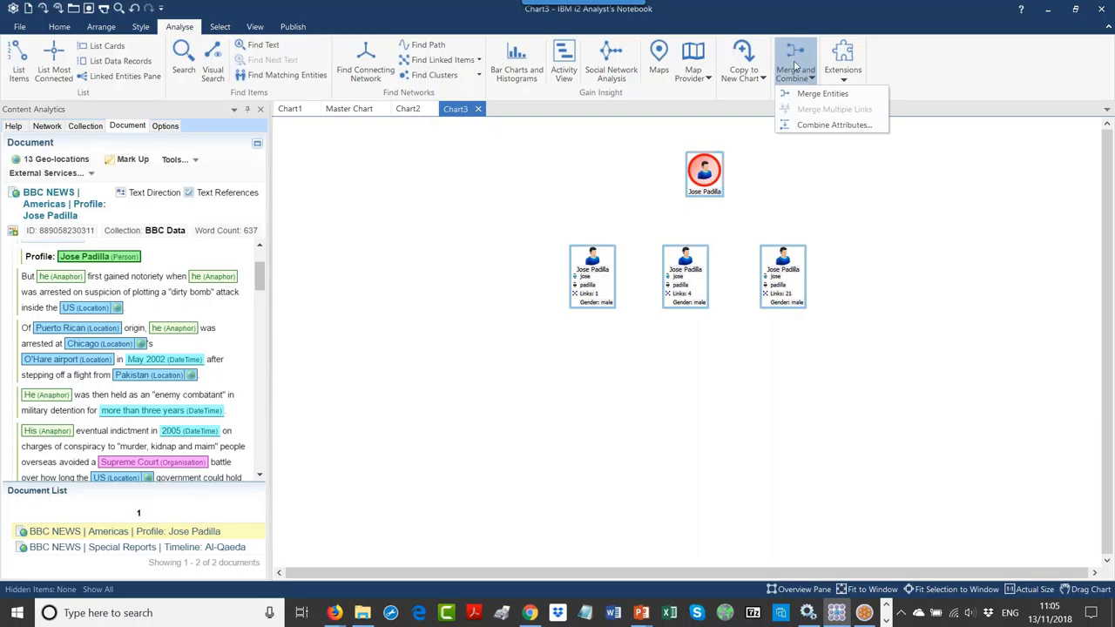
pyautogui.click(805, 95)
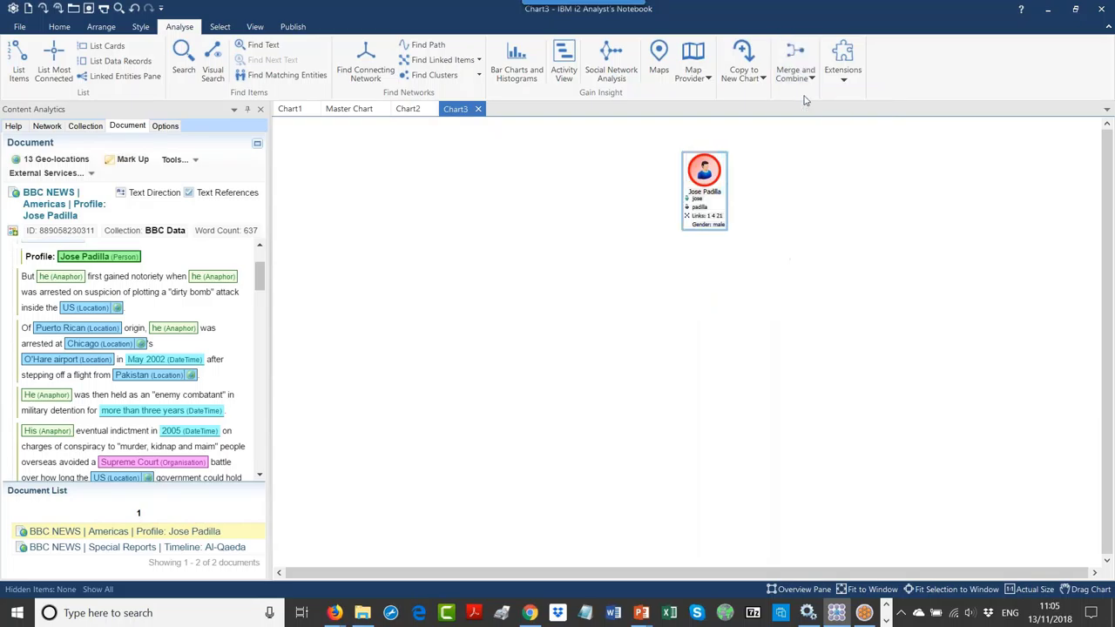
pyautogui.rightClick(716, 178)
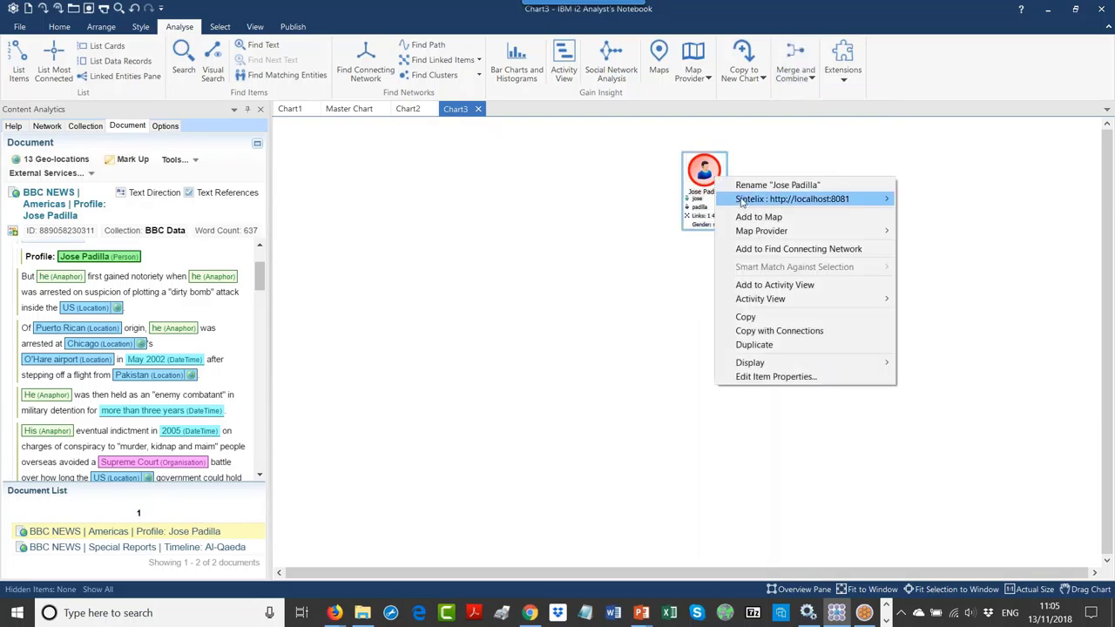
# Step: Expand the merged Jose Padilla to Person entities only, dismiss the no-results message, and close Chart2
pyautogui.moveTo(742, 200)
pyautogui.click(925, 244)
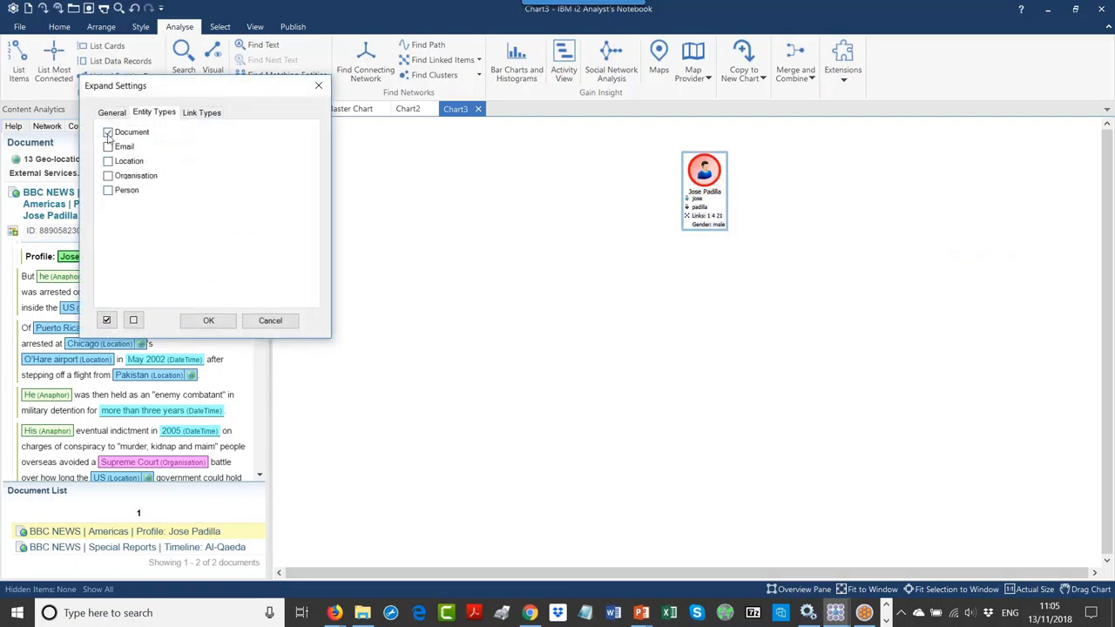
pyautogui.click(108, 190)
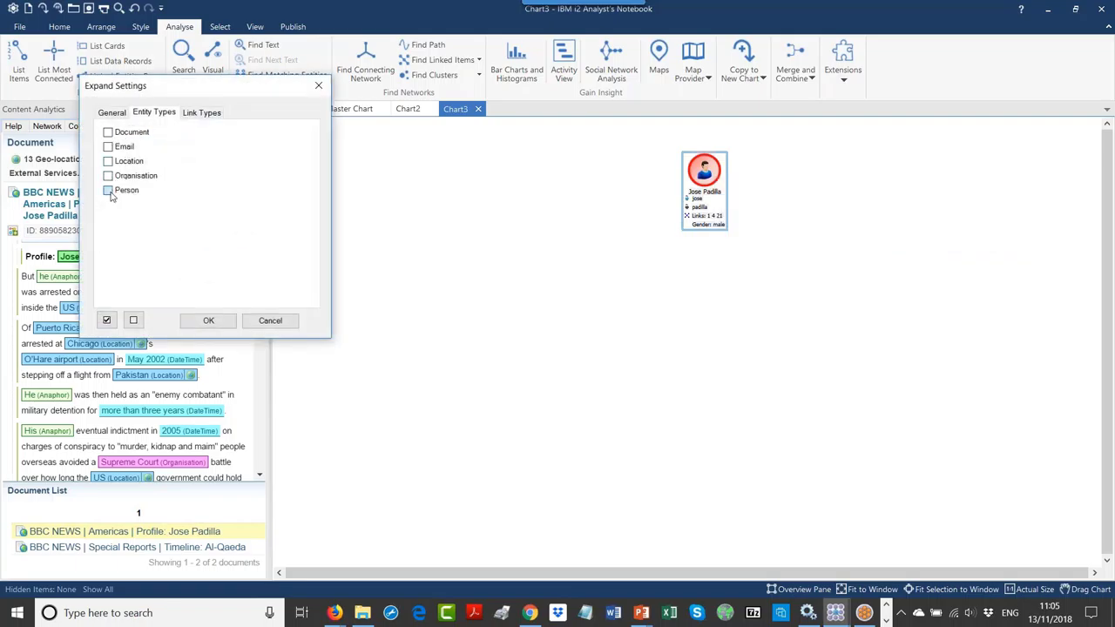
pyautogui.click(209, 320)
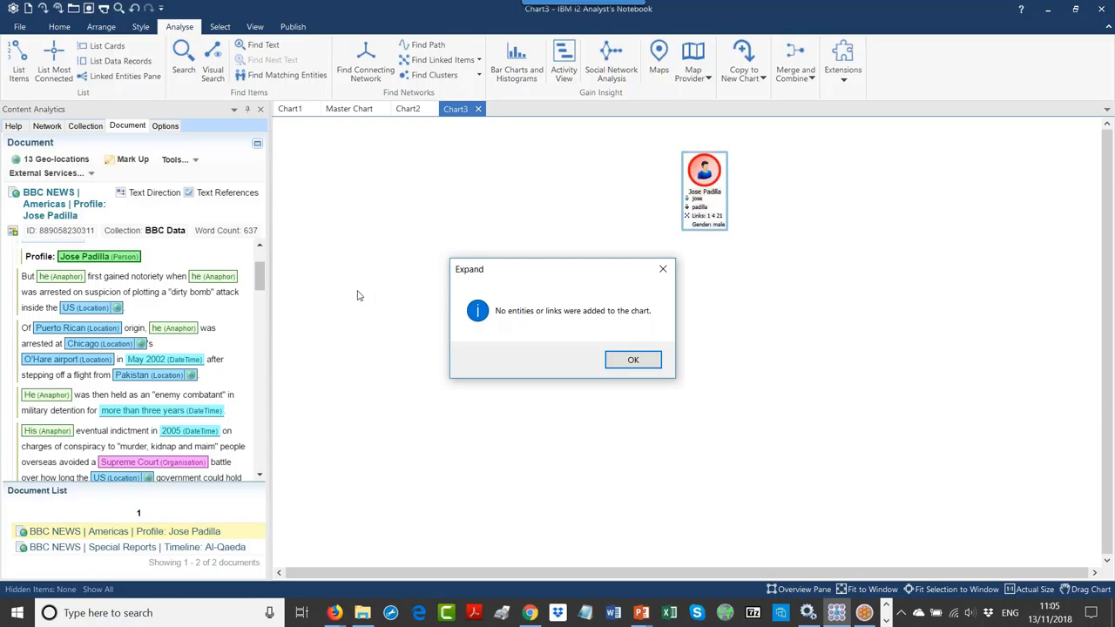
pyautogui.click(624, 365)
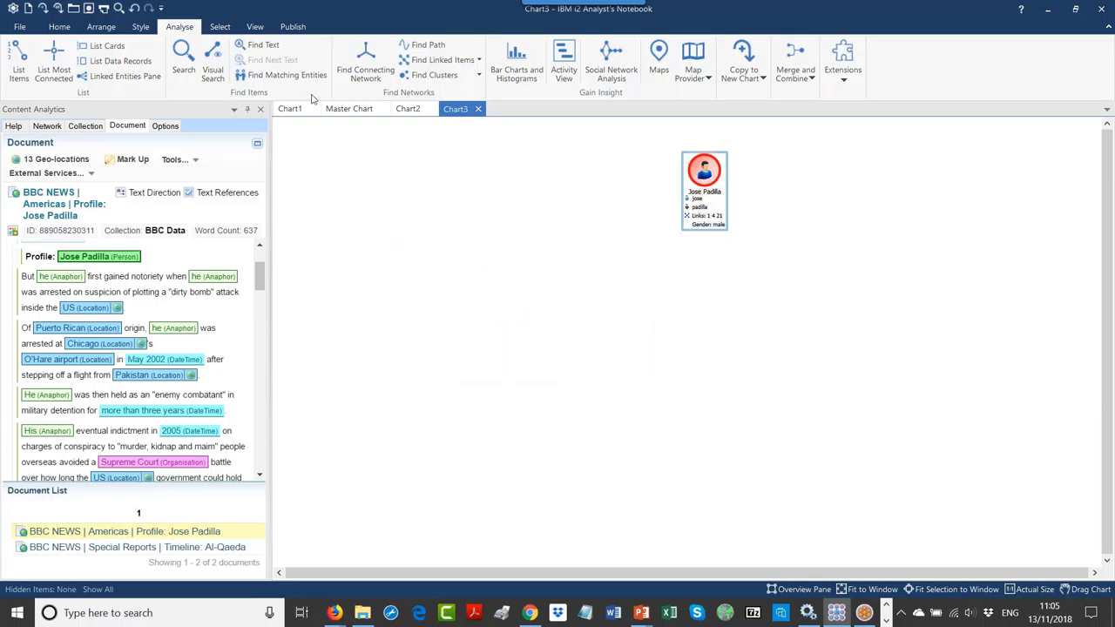
pyautogui.click(432, 109)
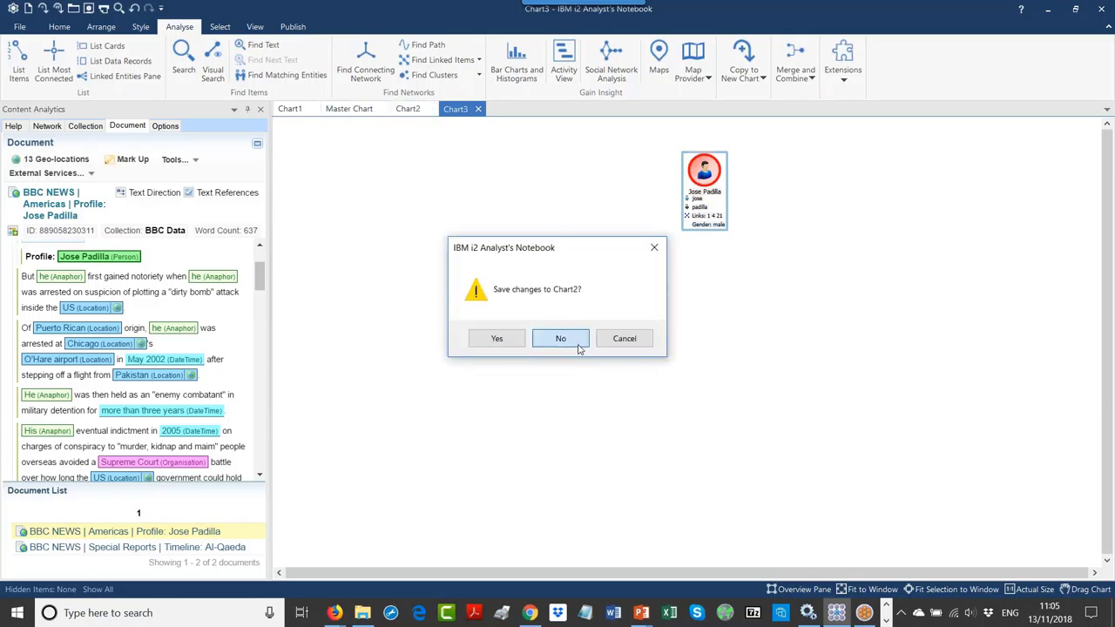
pyautogui.click(624, 340)
pyautogui.click(403, 109)
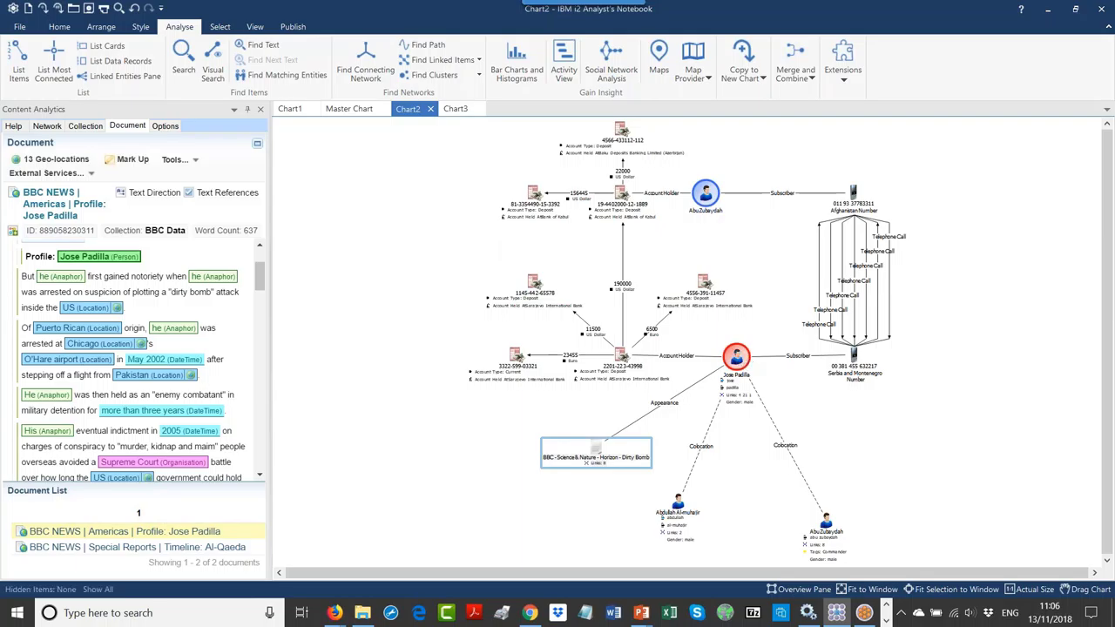
pyautogui.rightClick(736, 356)
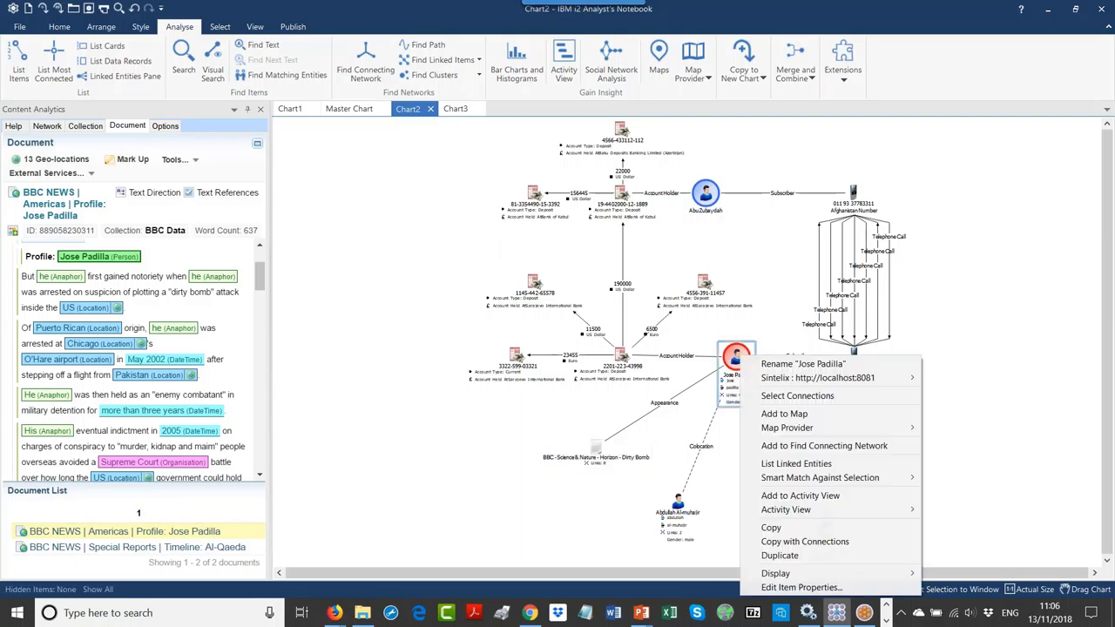
pyautogui.click(797, 588)
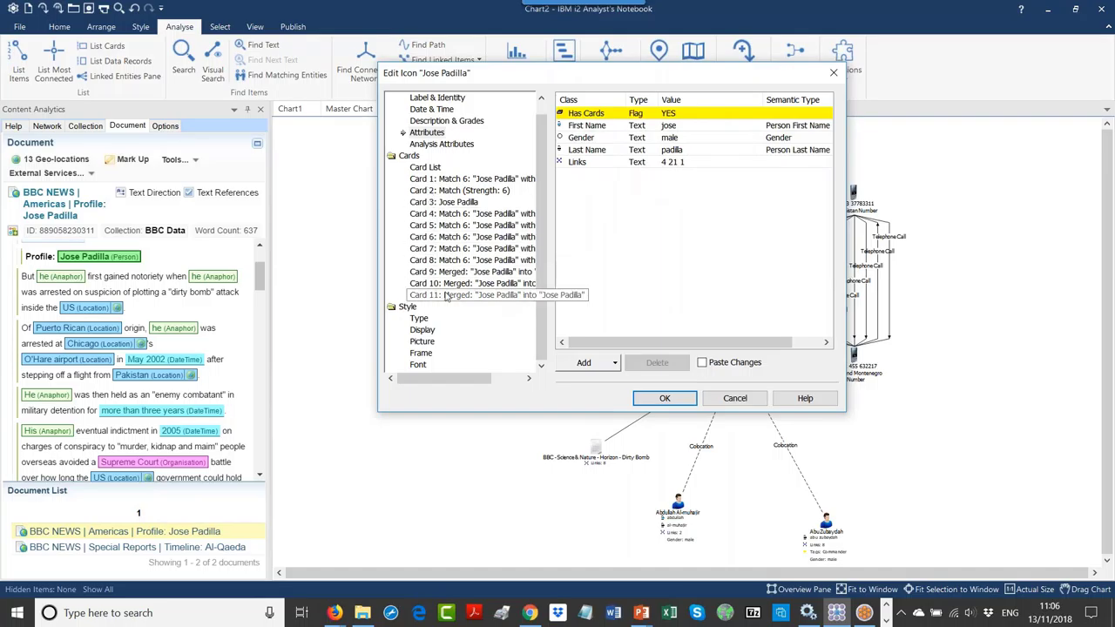
# Step: Review Cards 4, 6 and 9 on the icon, cancel unchanged, and show the Collection panel
pyautogui.click(406, 213)
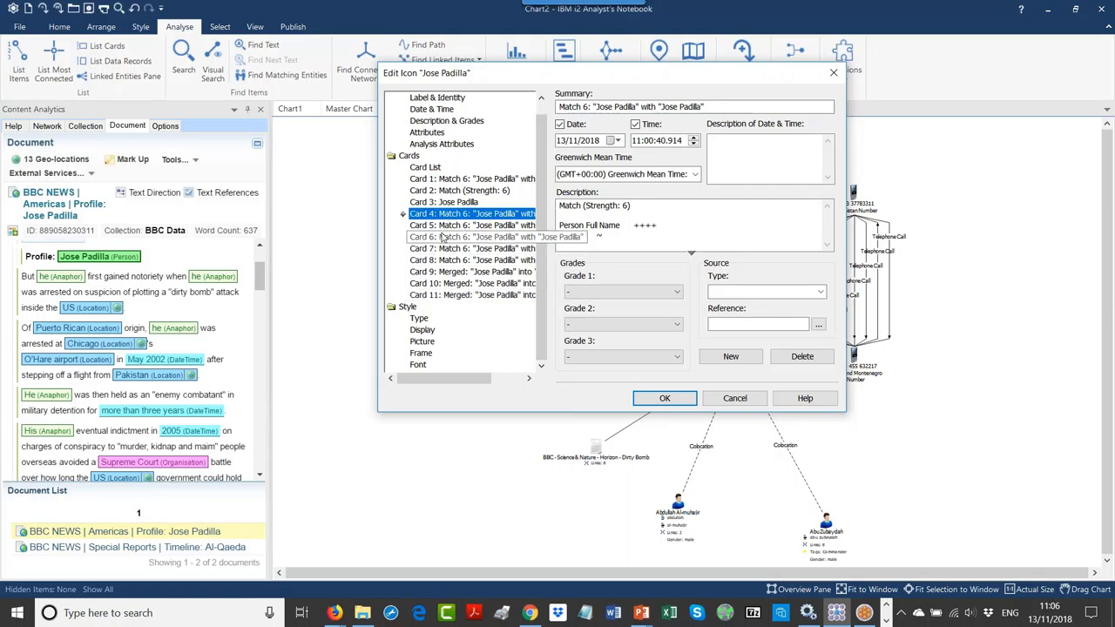
pyautogui.click(446, 237)
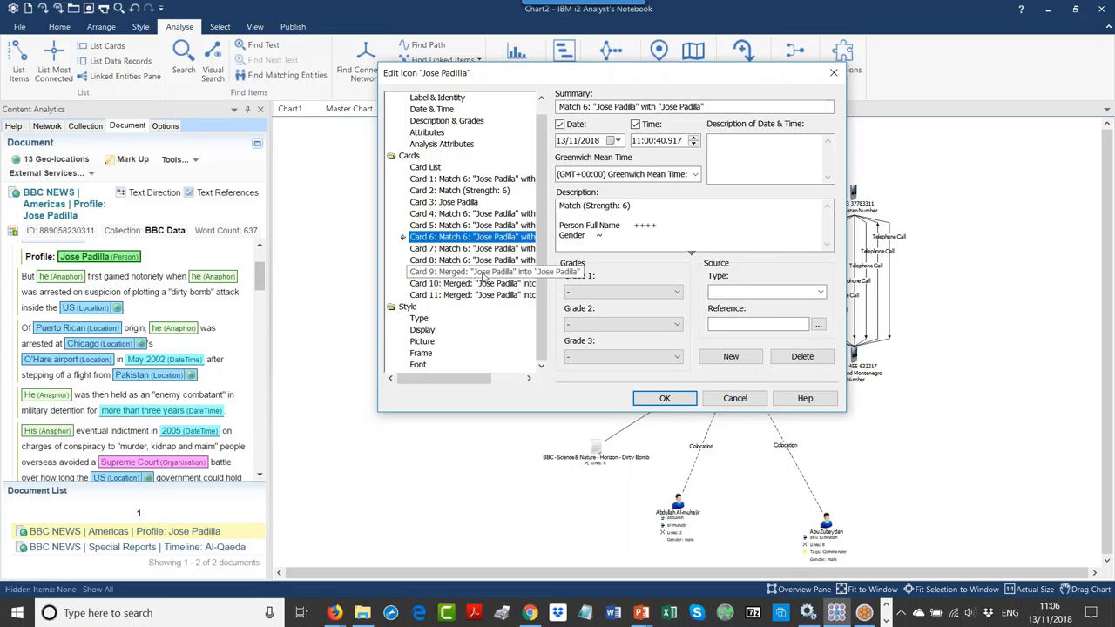
pyautogui.click(481, 274)
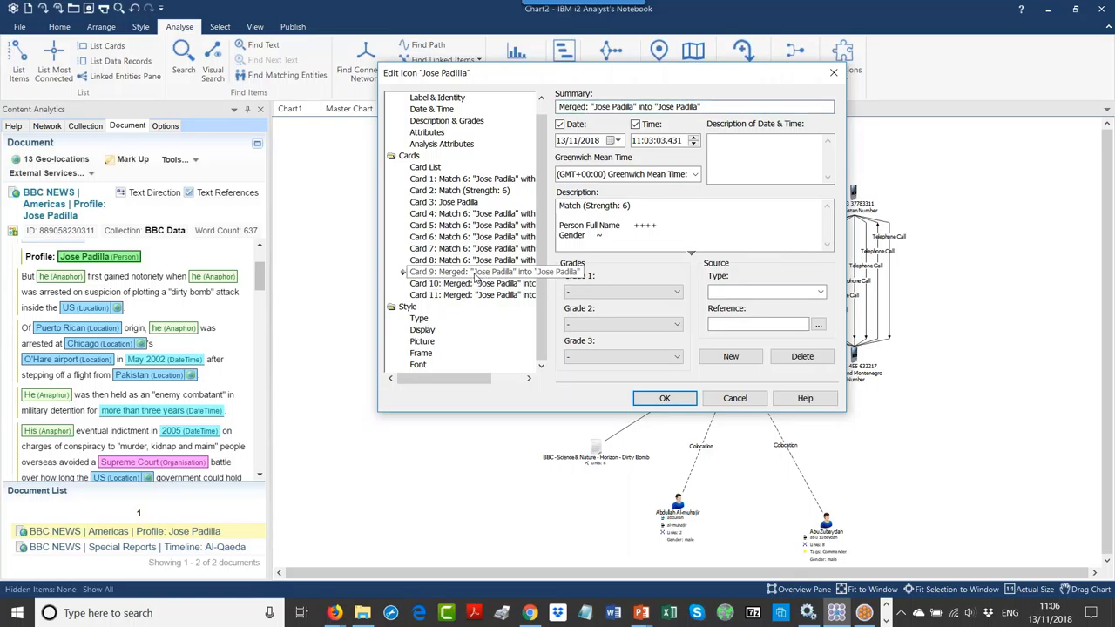
pyautogui.click(456, 240)
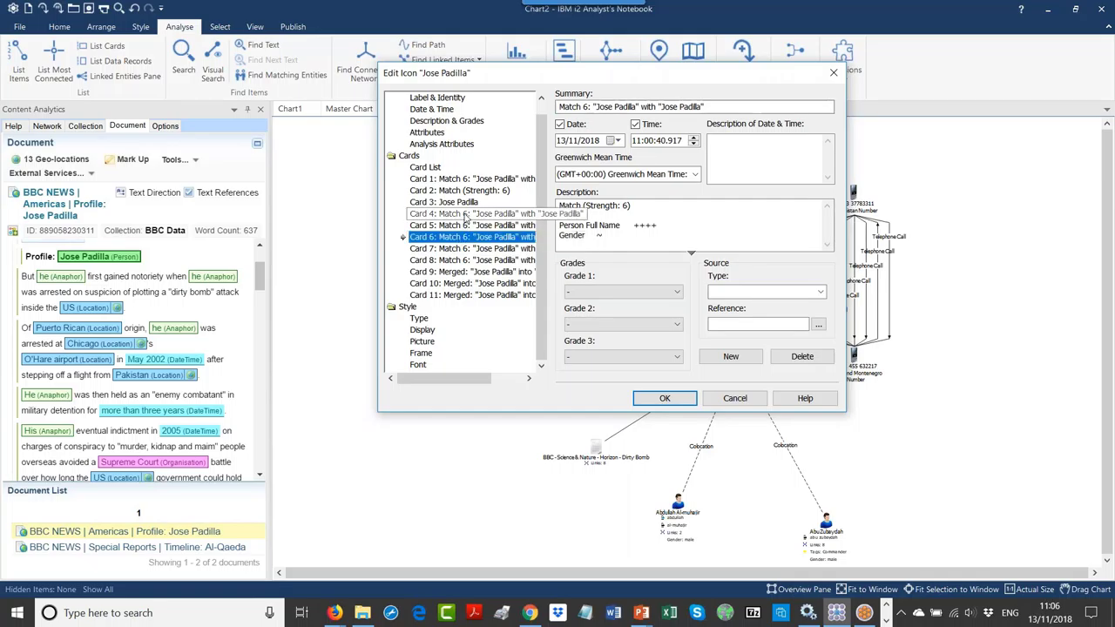
pyautogui.click(738, 399)
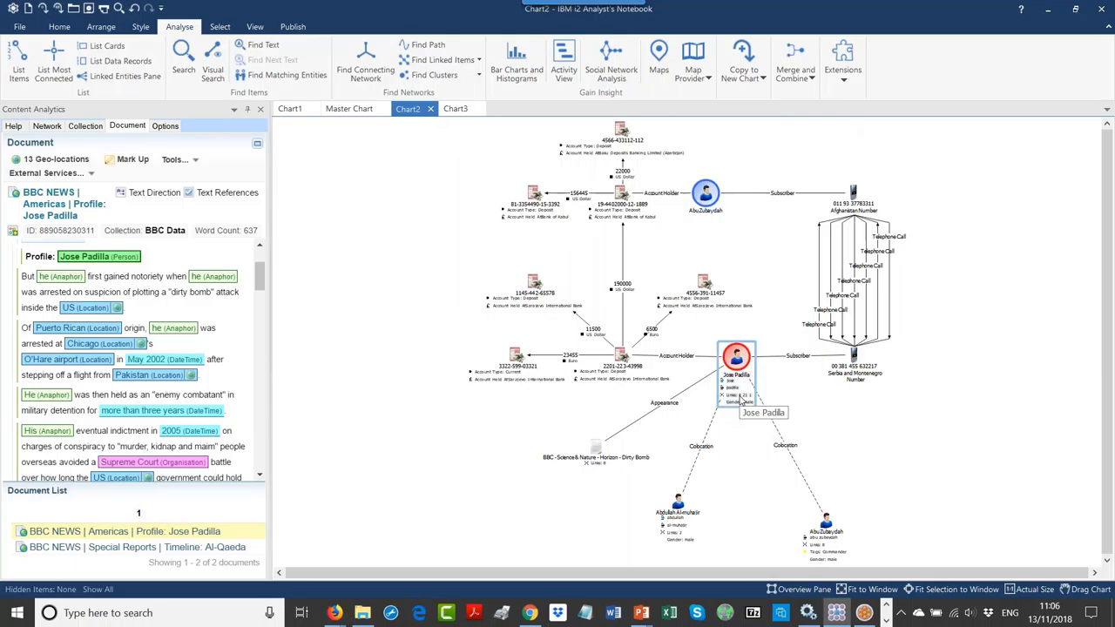
pyautogui.click(85, 126)
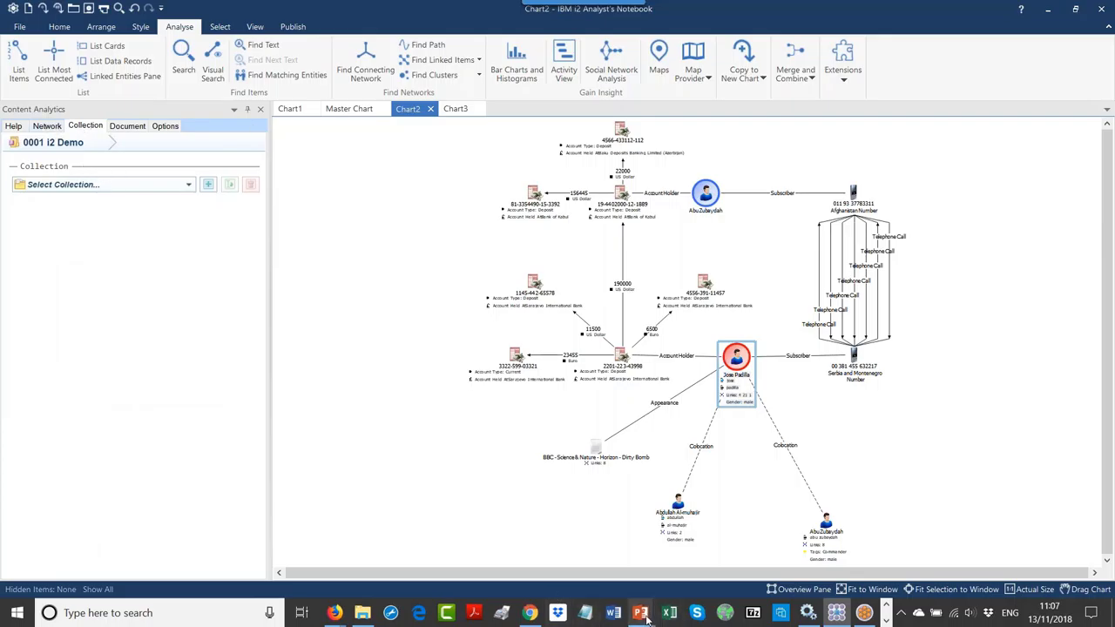
pyautogui.moveTo(645, 617)
pyautogui.click(697, 547)
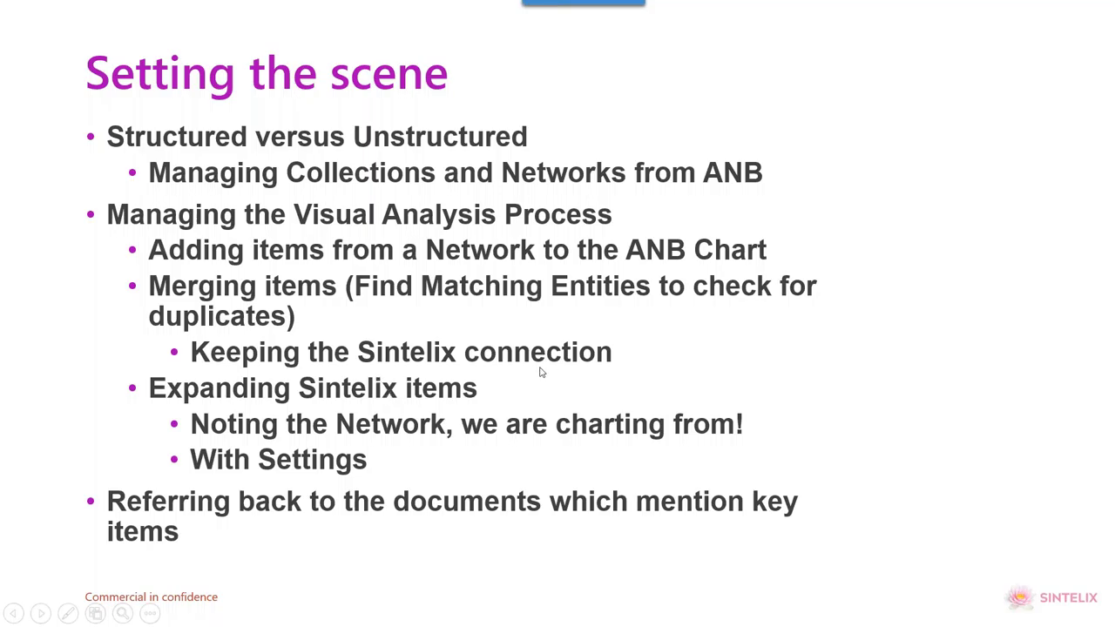
pyautogui.hotkey('alt', 'Tab')
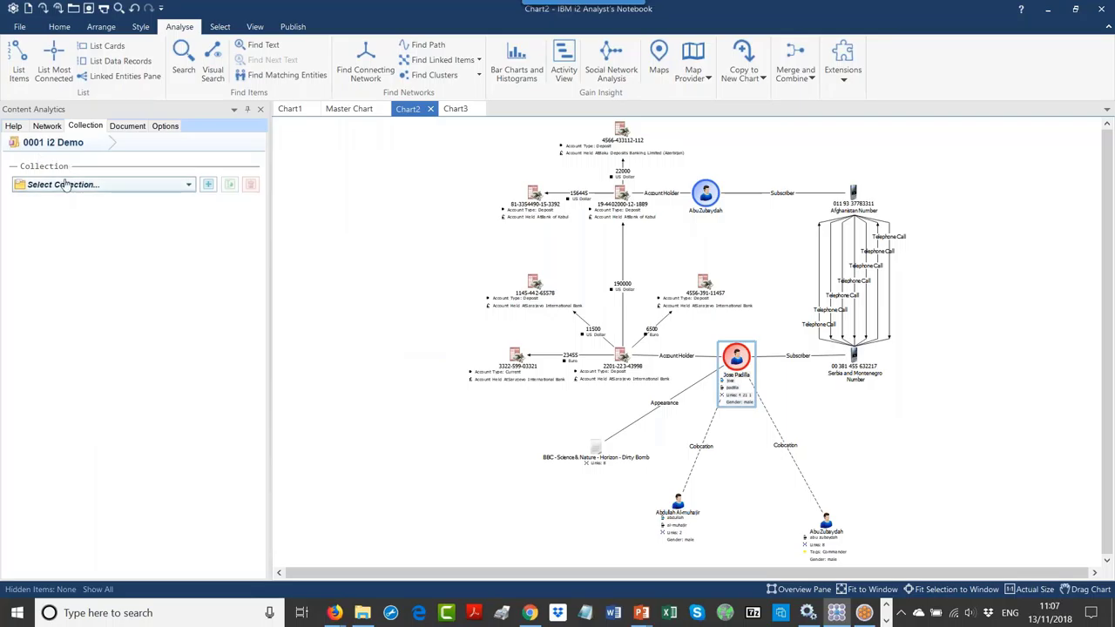
# Step: Switch the Content Analytics network from Jose Padilla to i2 Demo (3551 nodes), then show the Options
pyautogui.click(49, 126)
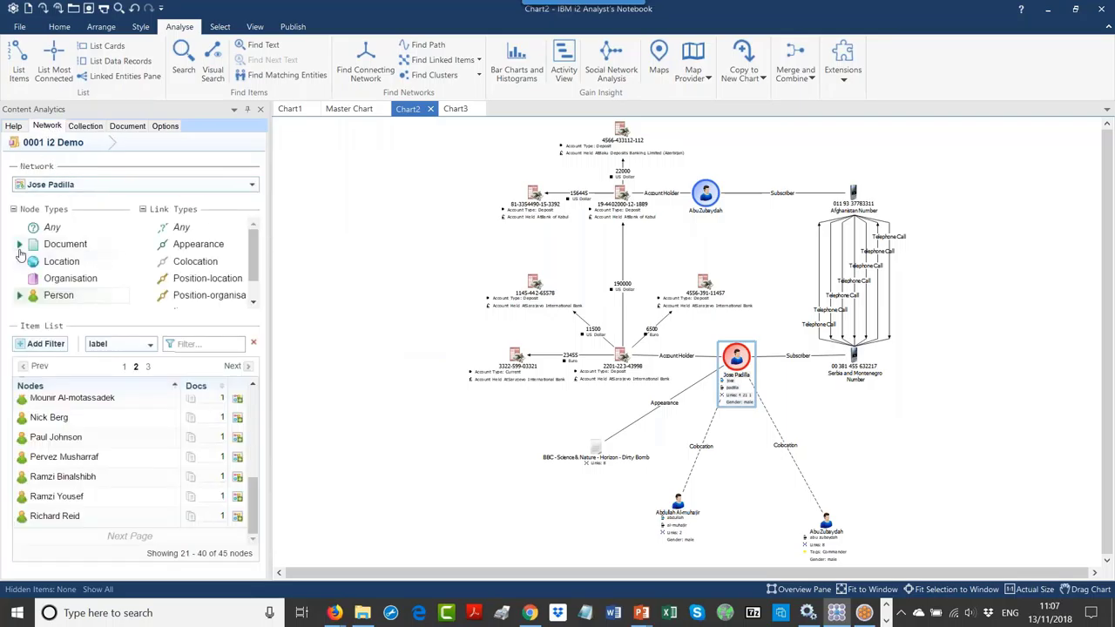
pyautogui.click(123, 189)
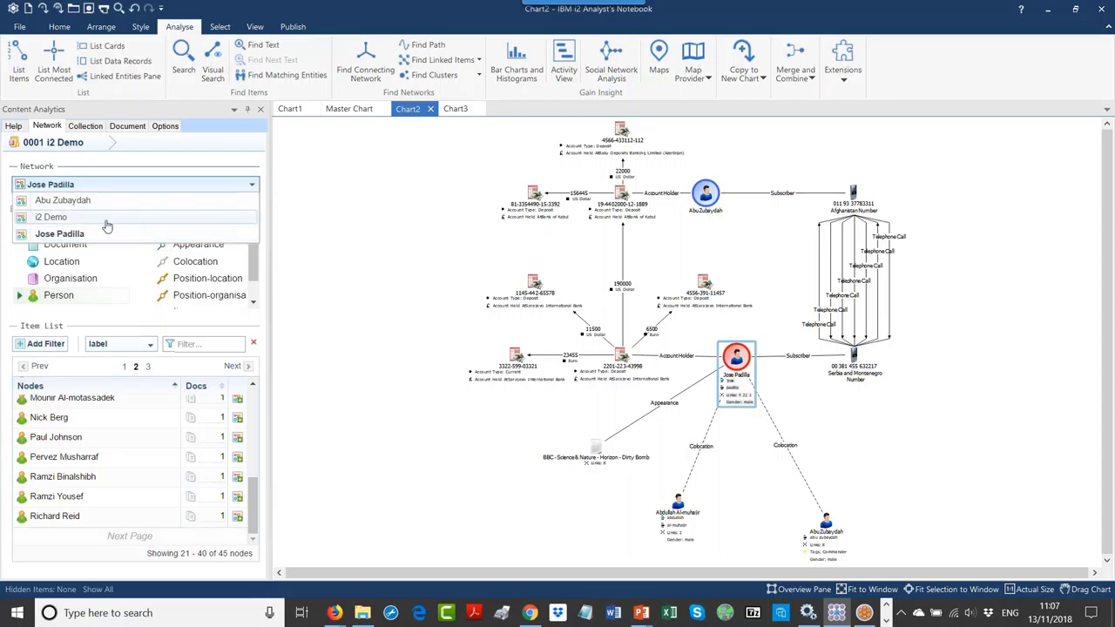
pyautogui.click(59, 218)
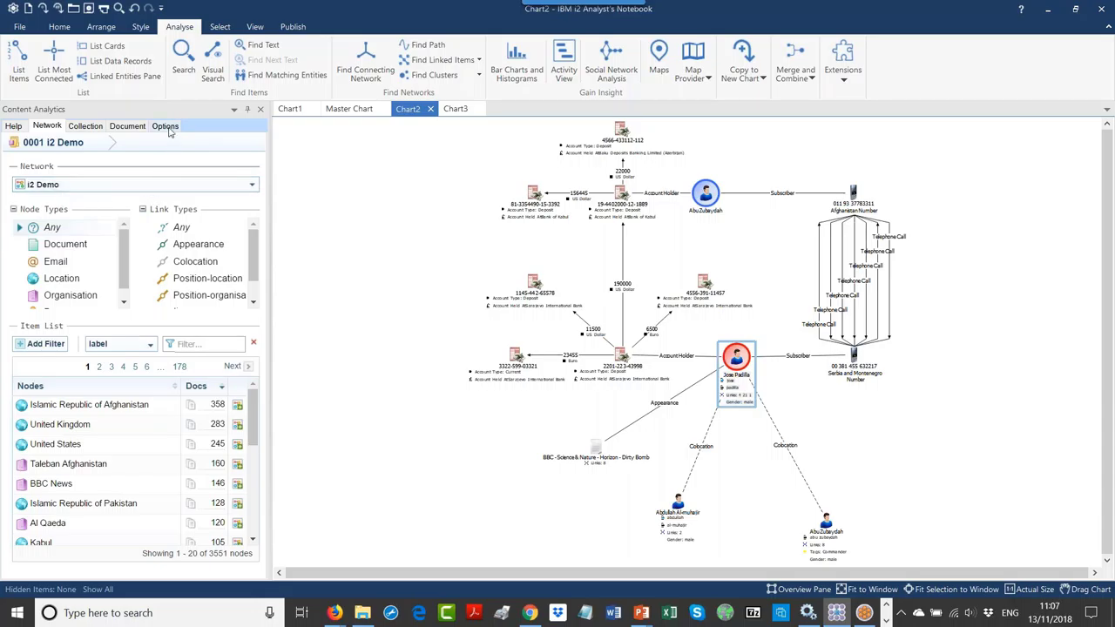
pyautogui.click(165, 126)
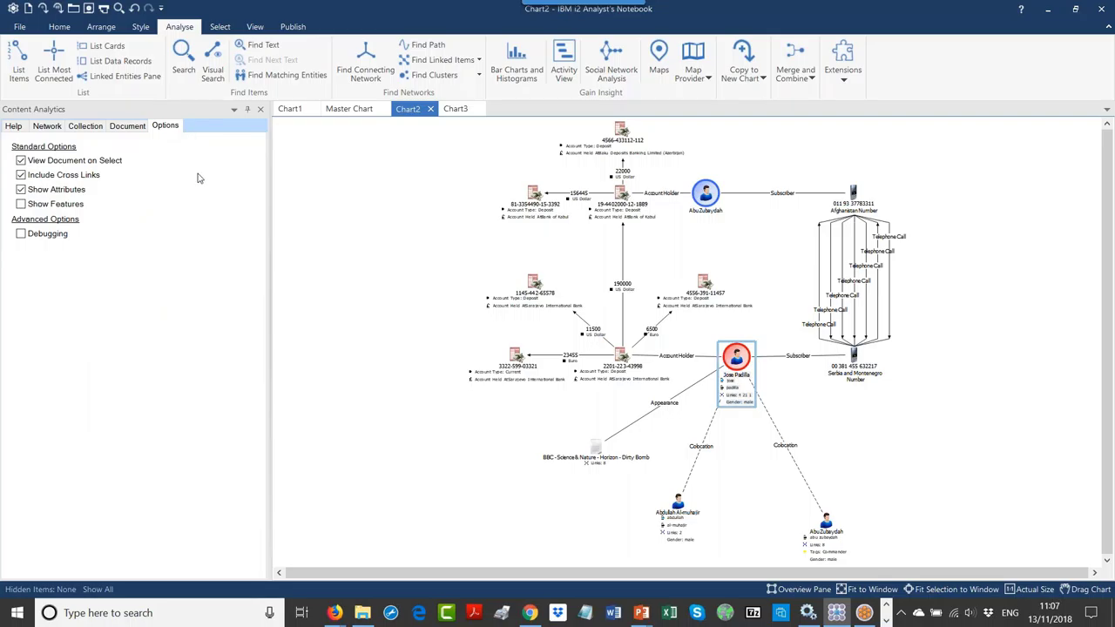
pyautogui.click(826, 398)
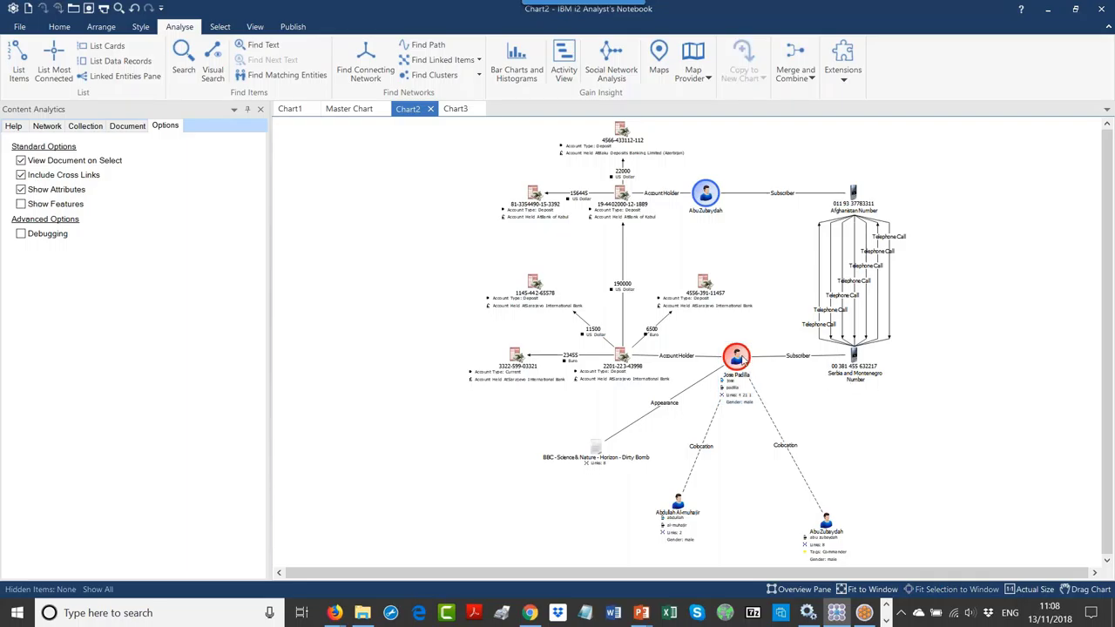
pyautogui.click(737, 357)
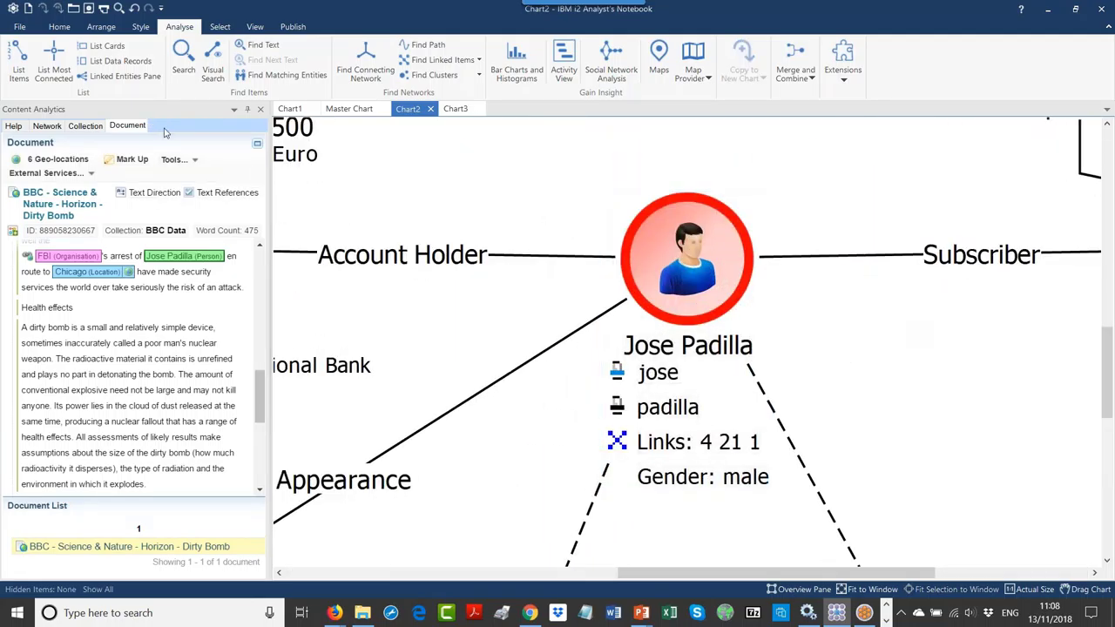
pyautogui.click(164, 126)
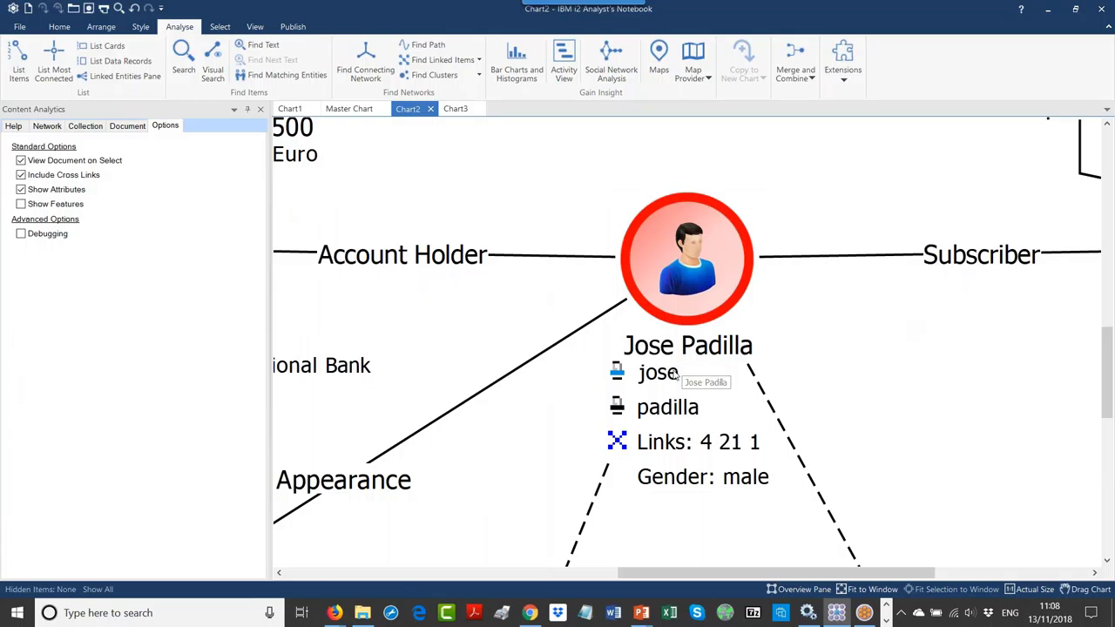
pyautogui.click(673, 378)
pyautogui.click(672, 378)
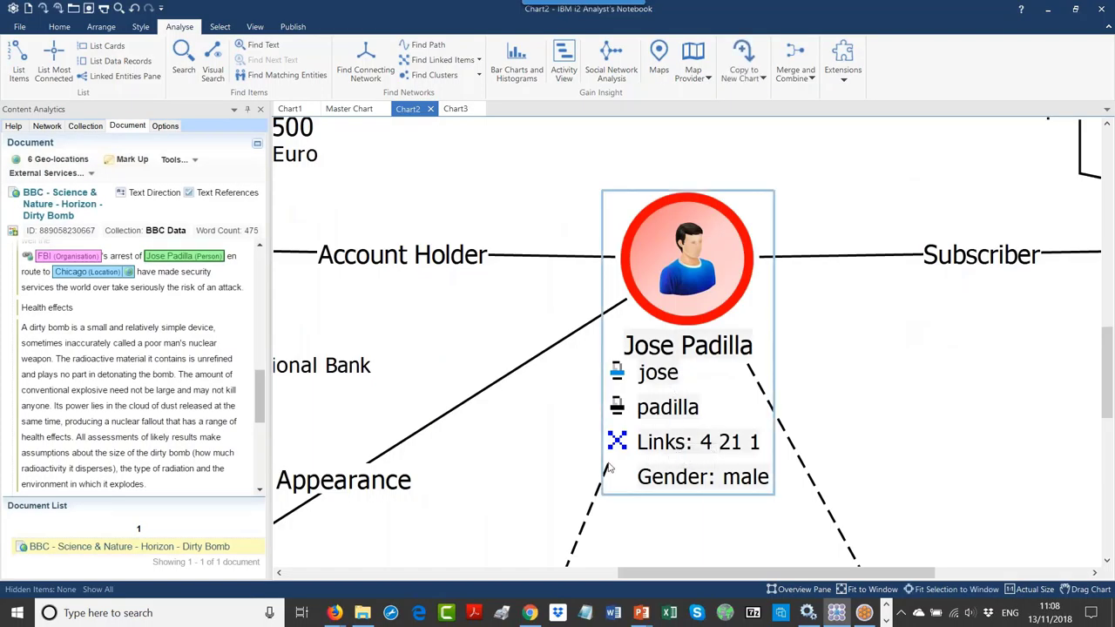
pyautogui.click(164, 126)
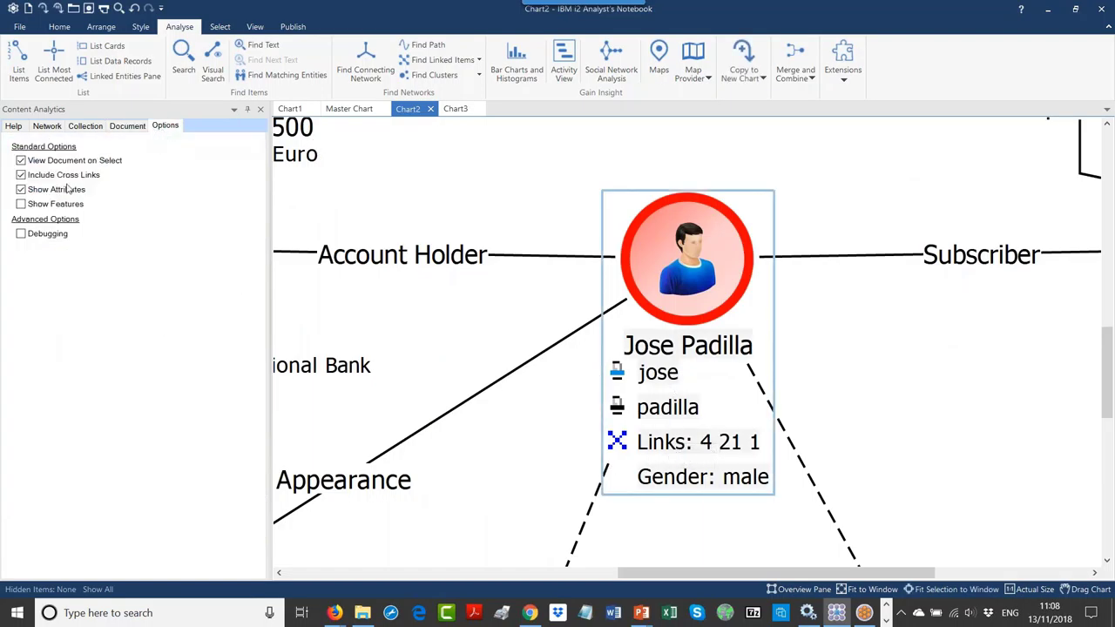
pyautogui.click(22, 190)
pyautogui.click(22, 190)
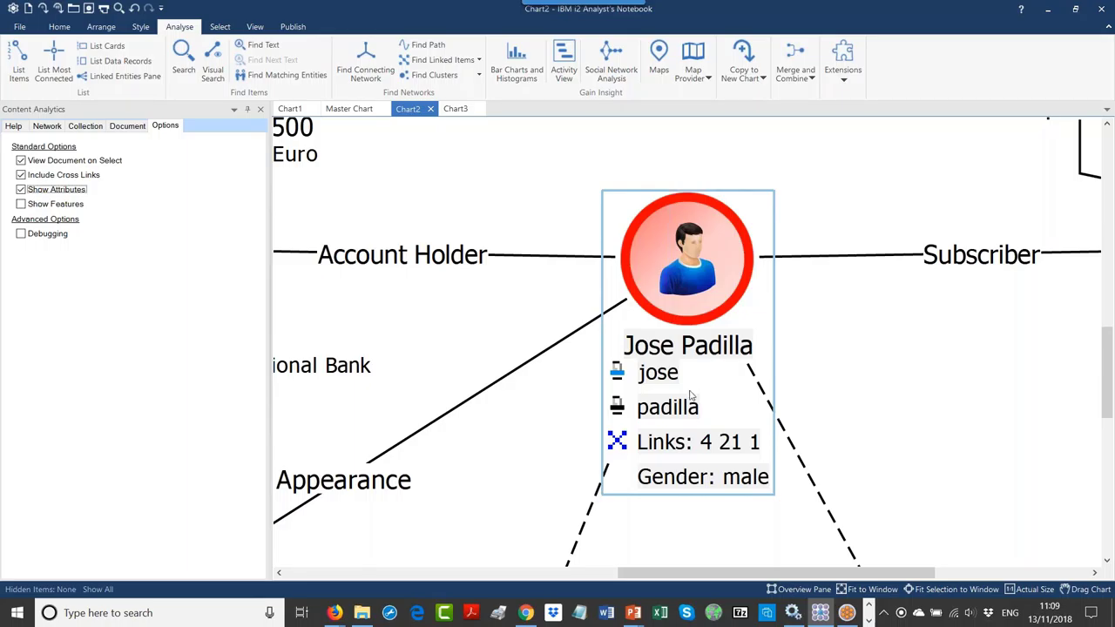
pyautogui.click(876, 396)
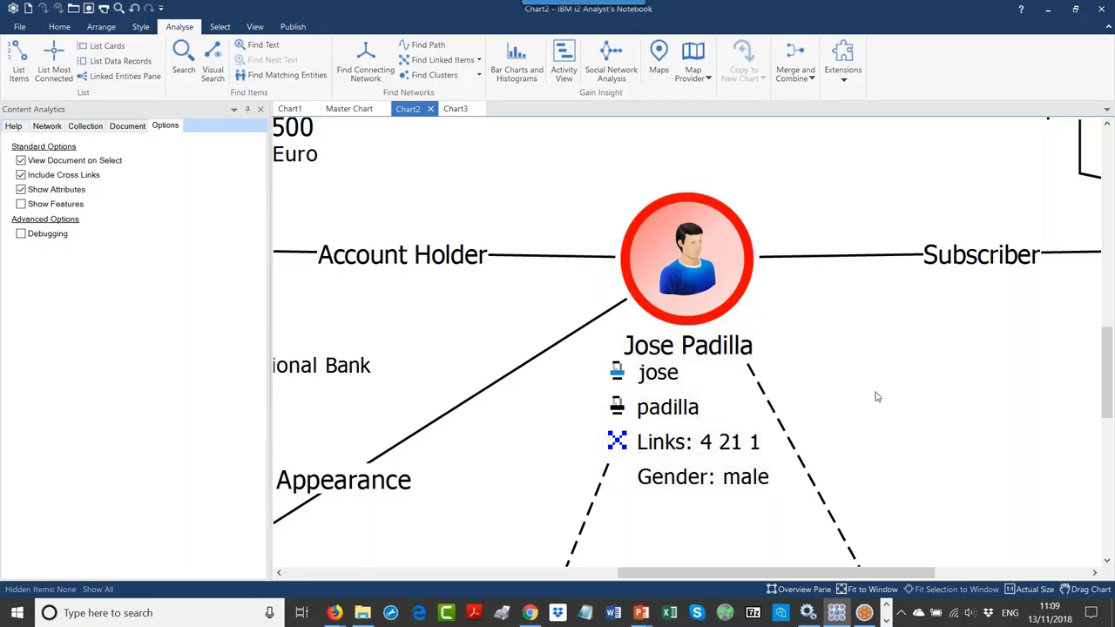
pyautogui.scroll(-5, 876, 396)
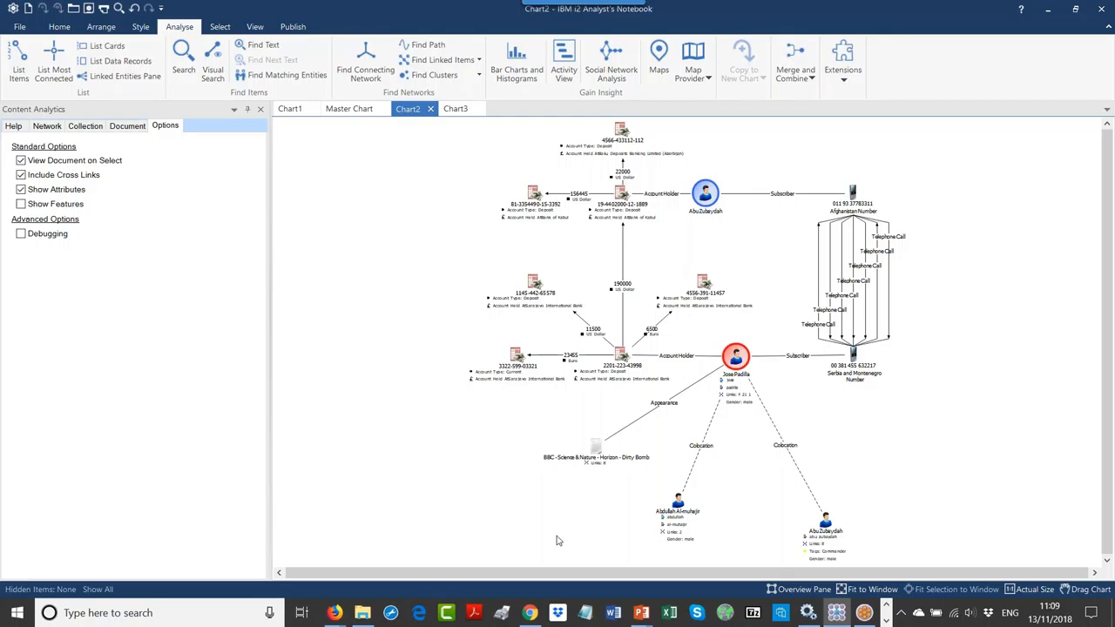
pyautogui.click(533, 614)
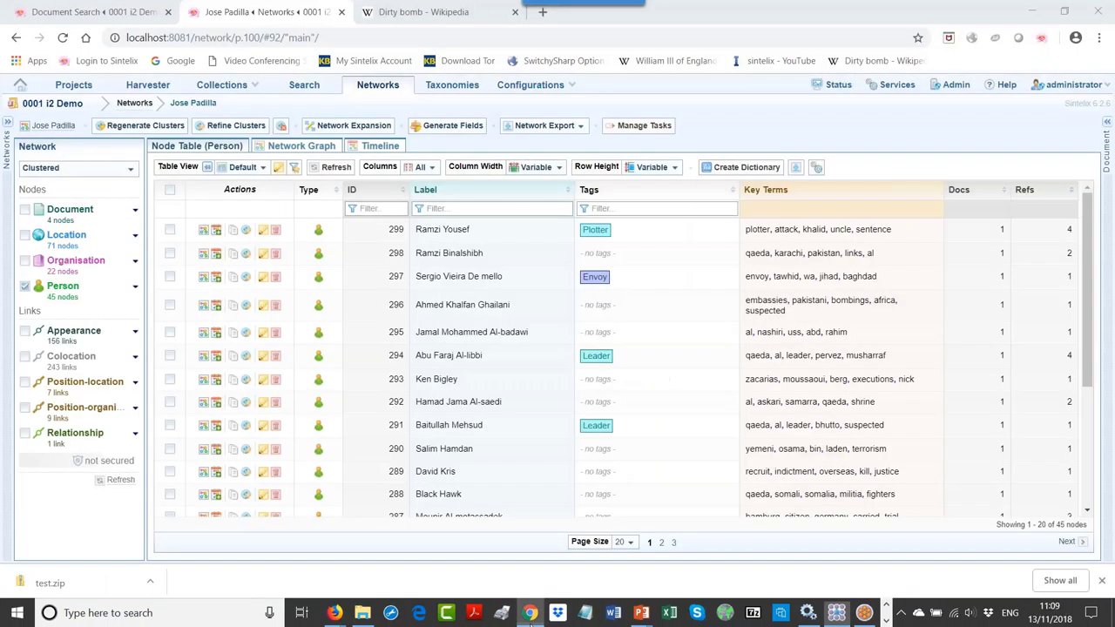
# Step: Bring up the Dirty bomb Wikipedia article in Chrome, then hide the browser to return to Chart2
pyautogui.click(407, 16)
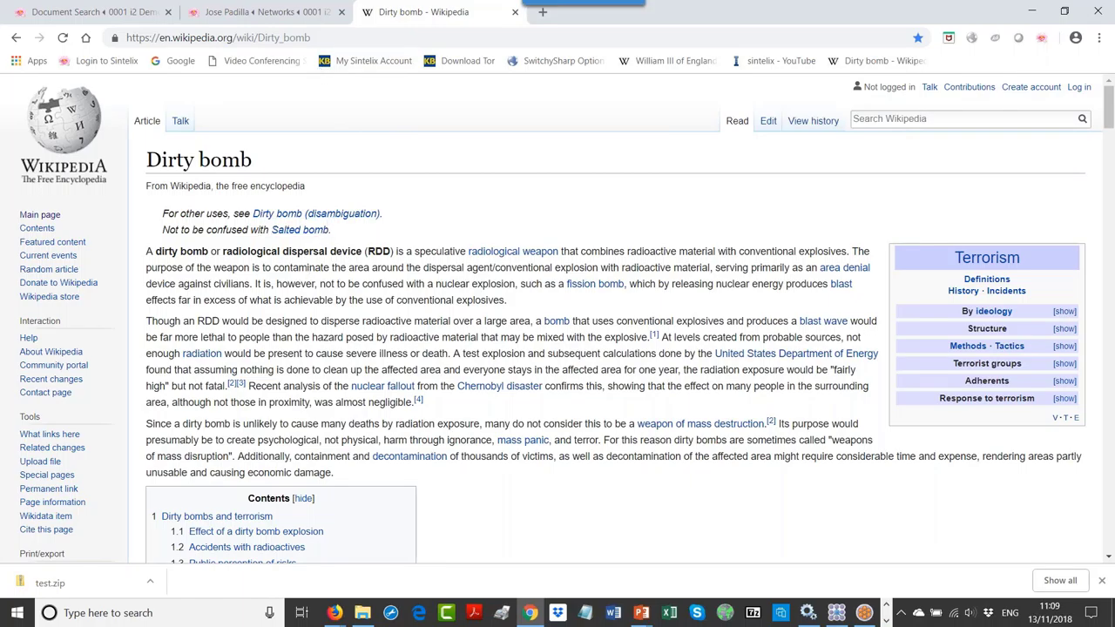
pyautogui.click(530, 614)
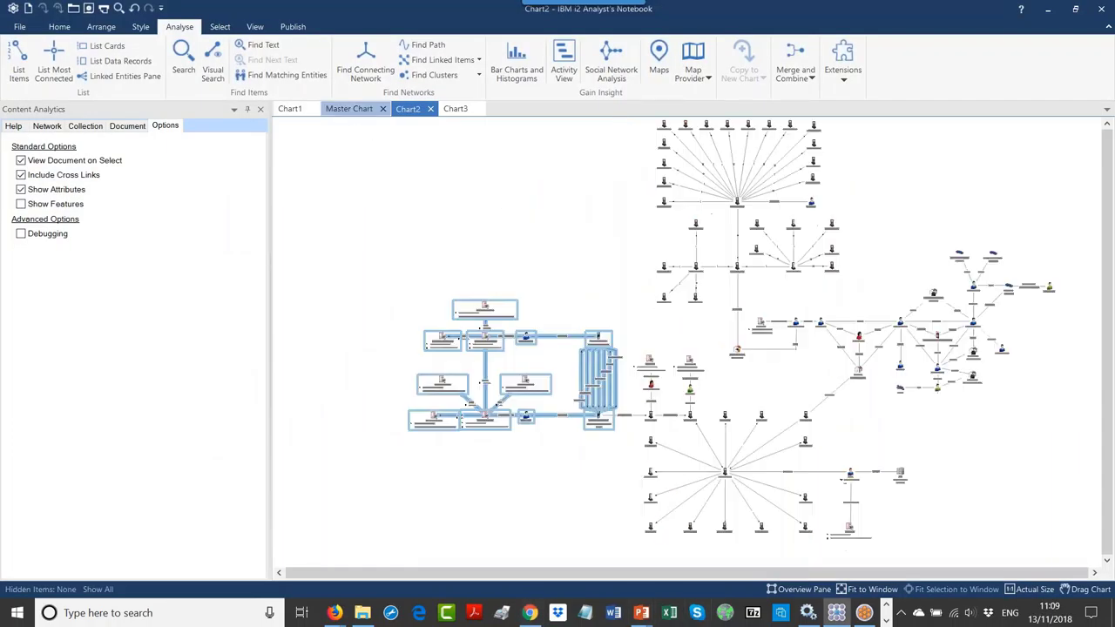
# Step: View the Master Chart's 'Attempt to build Dirty bomb' event, then bring back the Wikipedia article
pyautogui.click(348, 109)
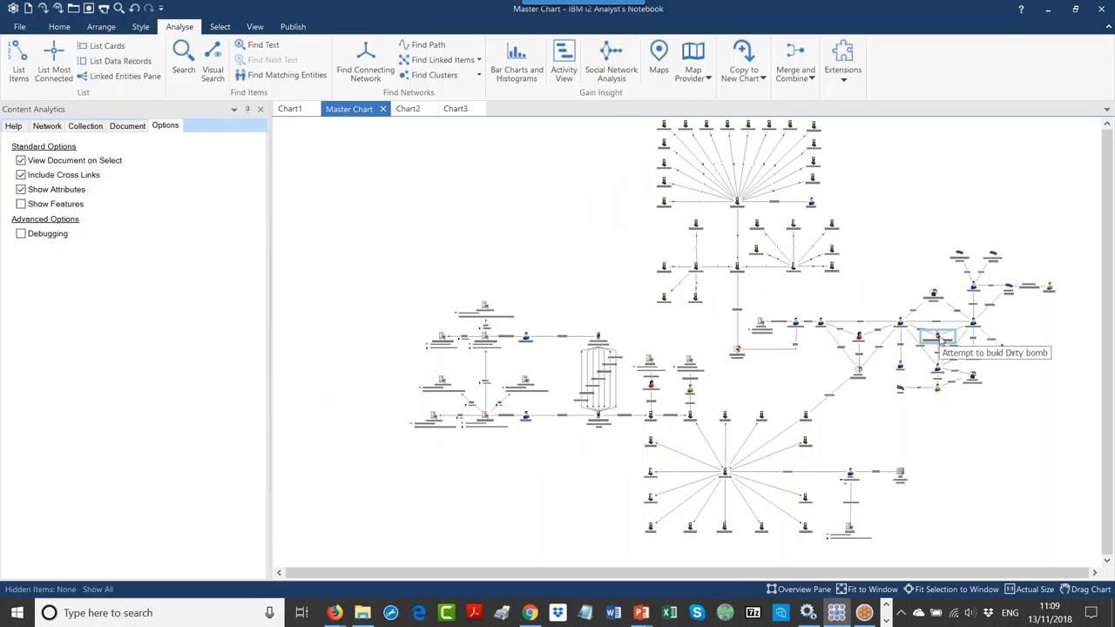
pyautogui.scroll(5, 939, 341)
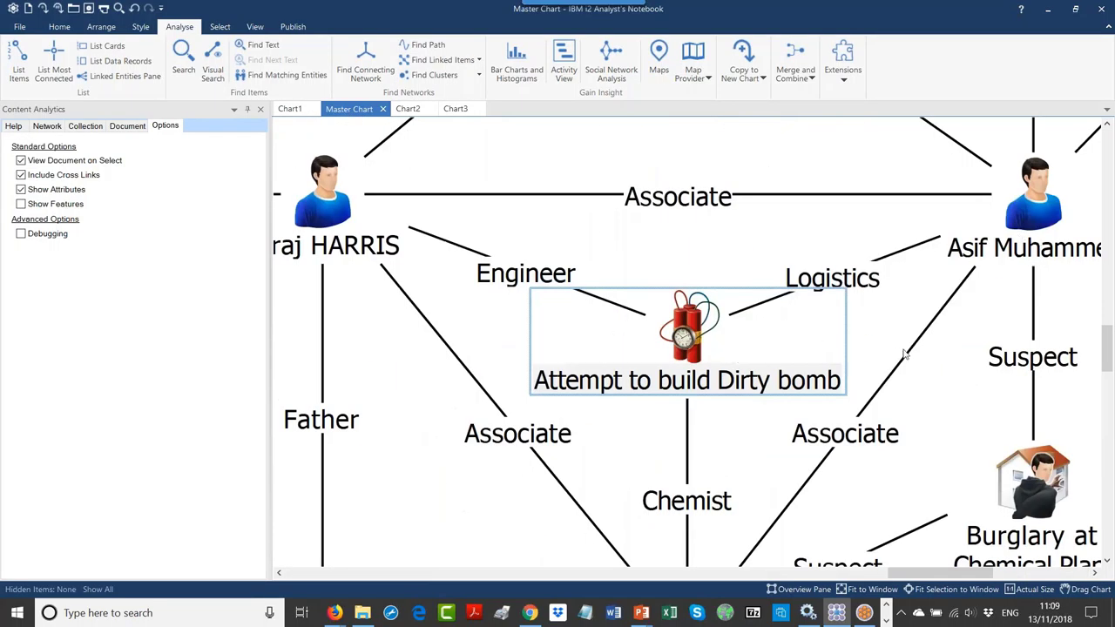
pyautogui.scroll(-5, 906, 353)
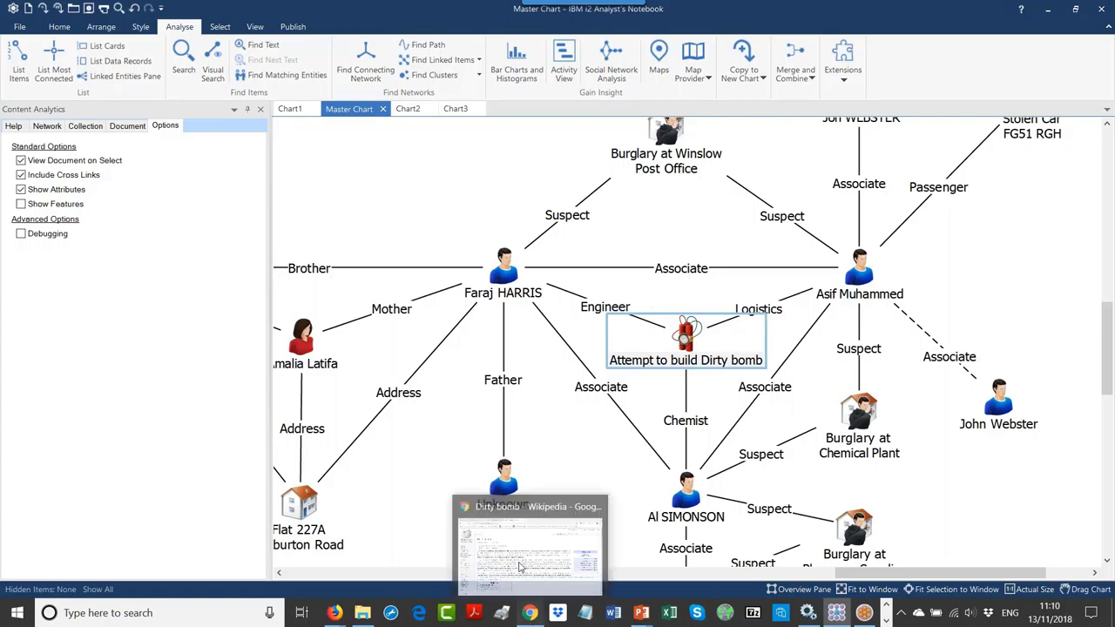
pyautogui.click(529, 612)
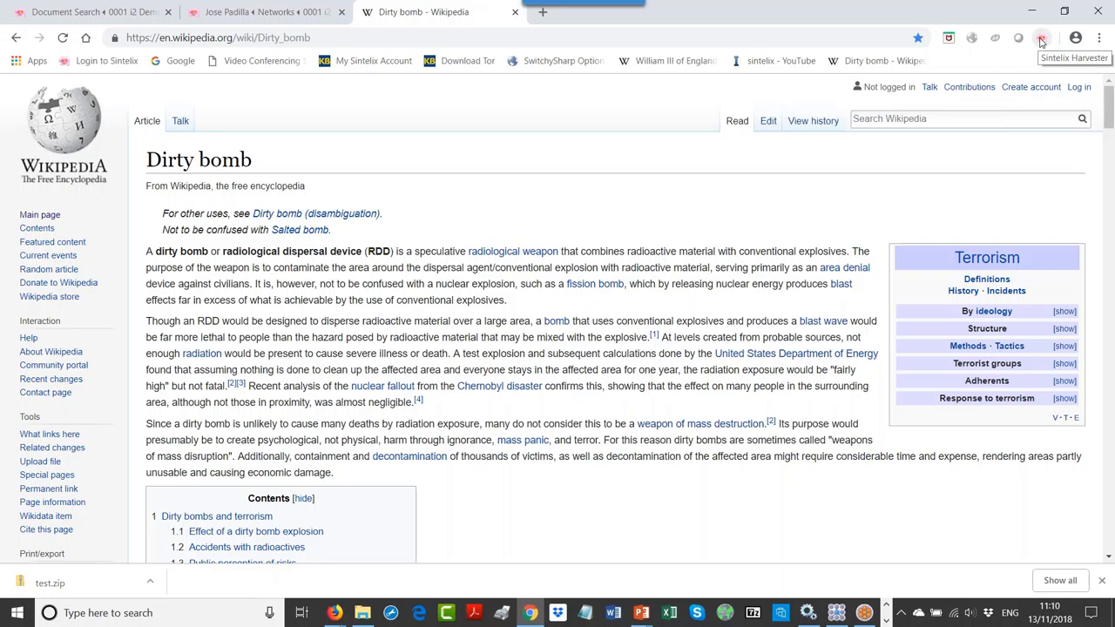
# Step: Start a manual Sintelix harvest of the page using project 0001 i2 Demo and the Wikipedia rule set
pyautogui.click(1042, 40)
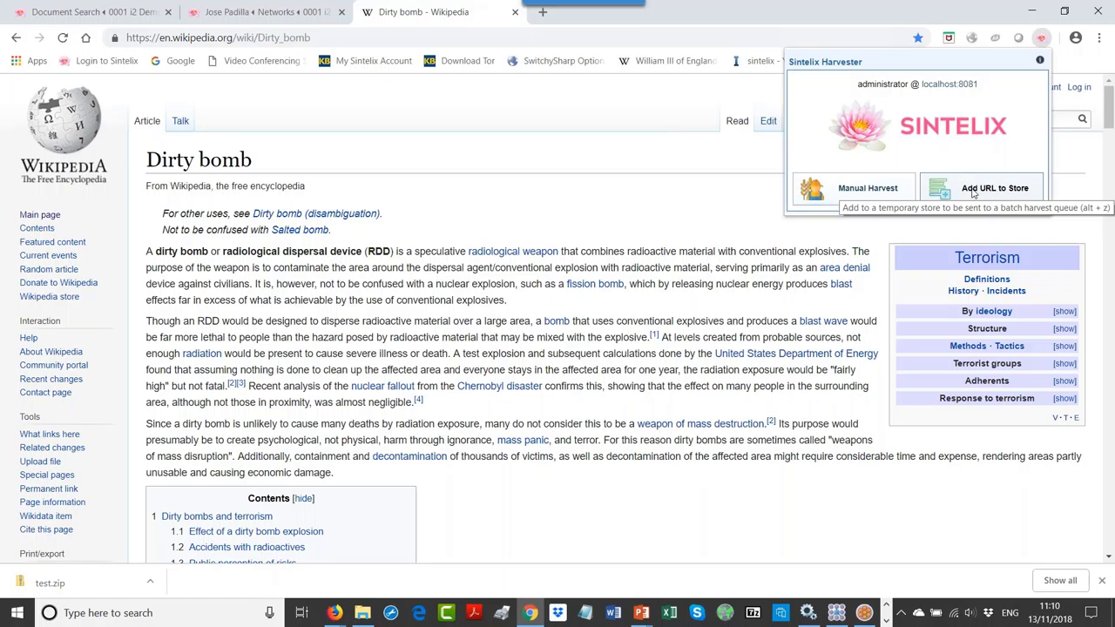
pyautogui.click(843, 195)
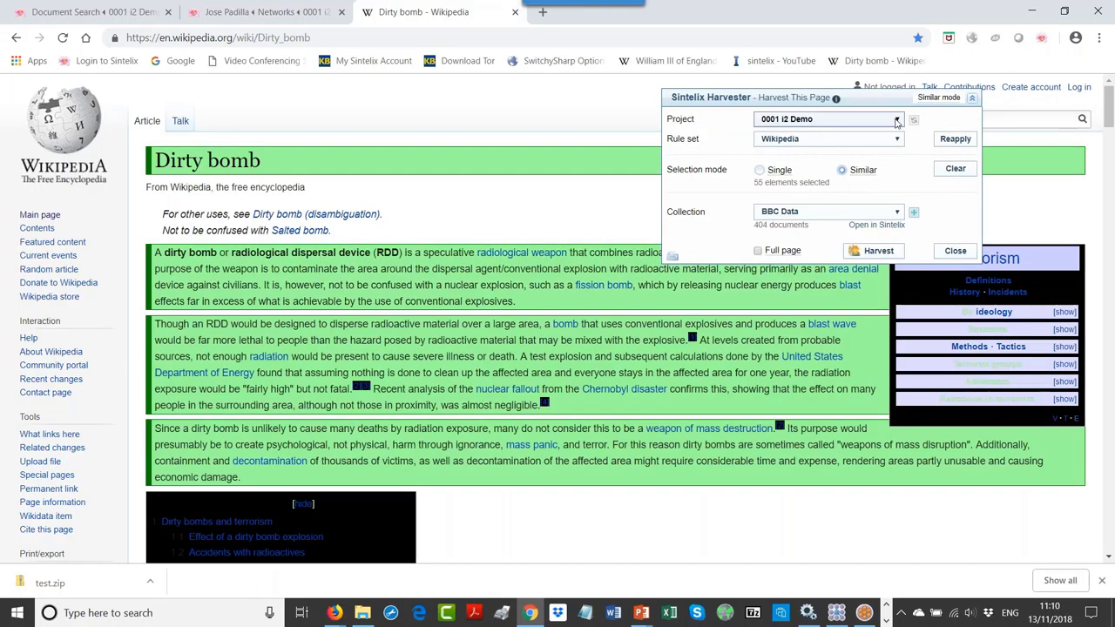
pyautogui.click(897, 120)
pyautogui.click(899, 118)
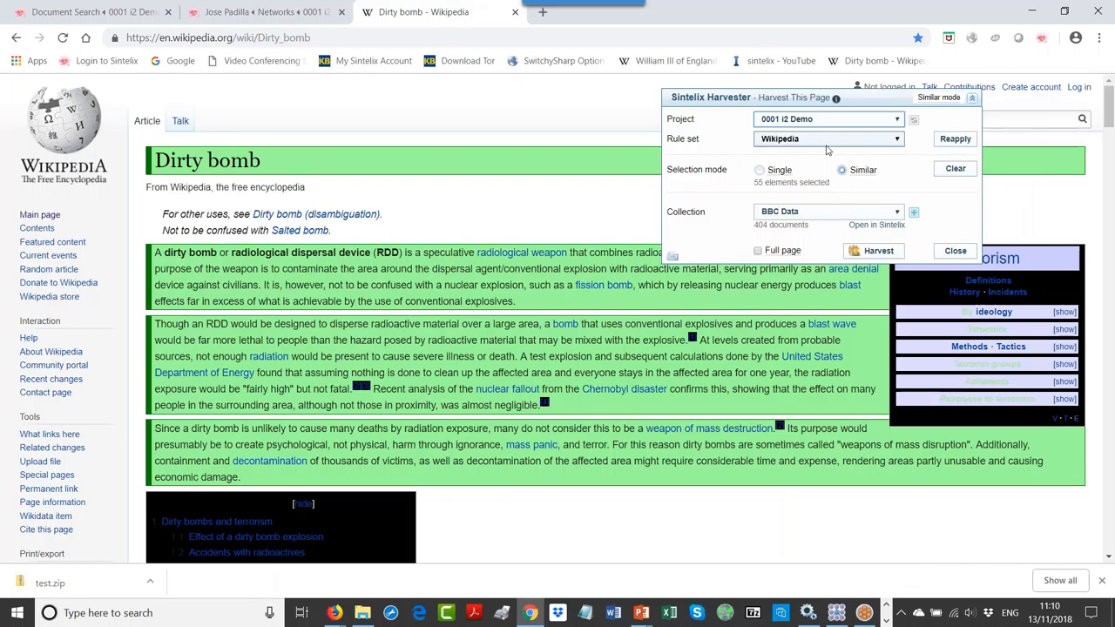
pyautogui.click(901, 143)
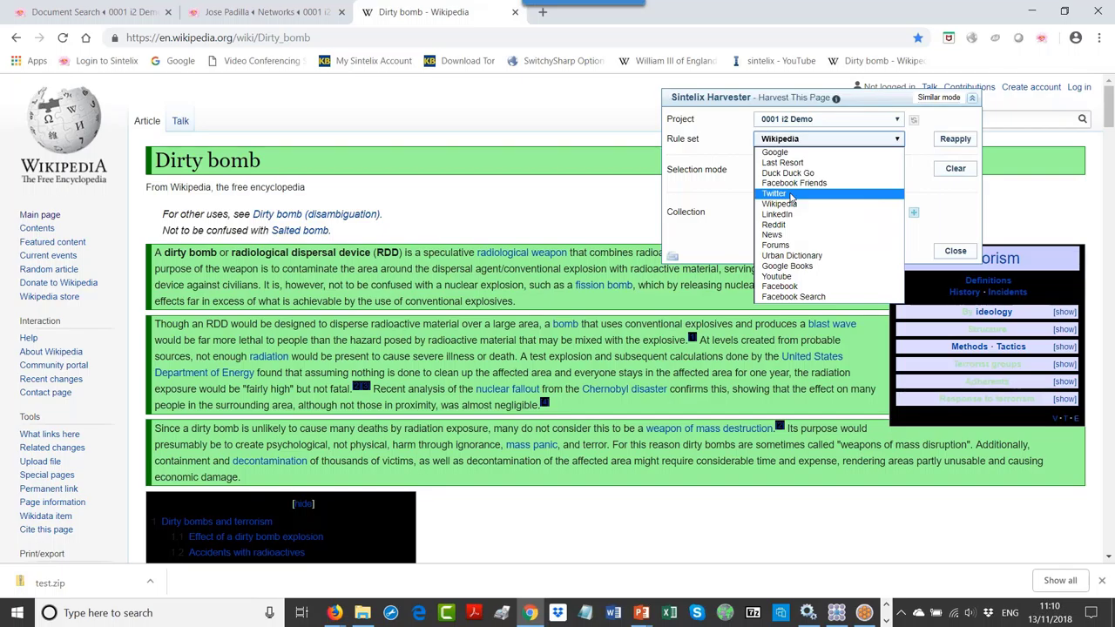
pyautogui.click(795, 141)
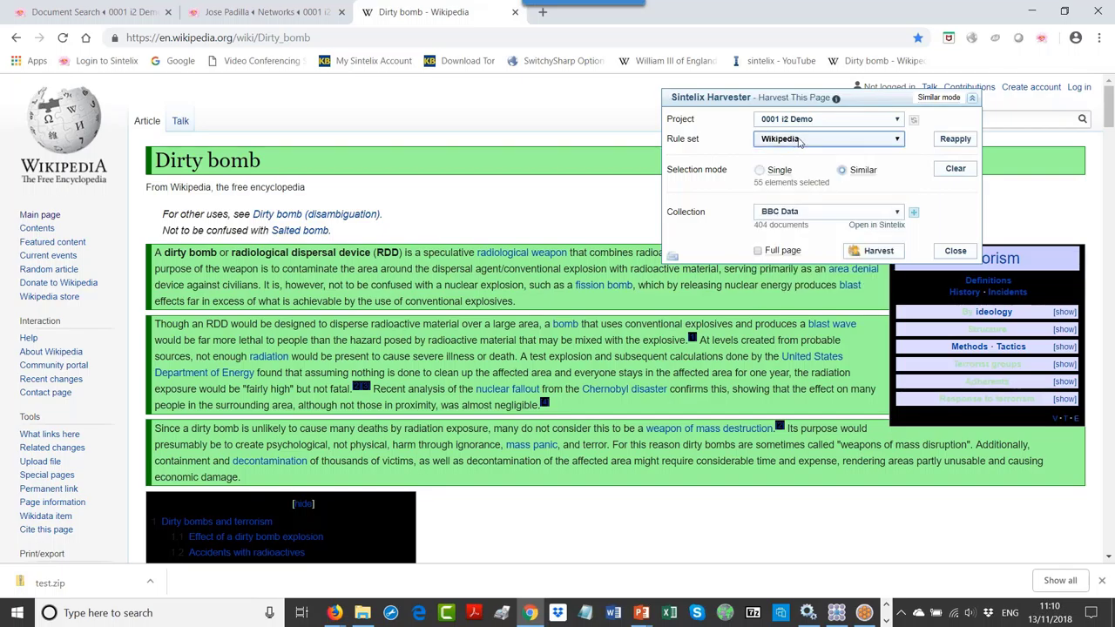
# Step: Harvest the article into a new 'Dirty Bomb' collection and close the harvester
pyautogui.click(914, 214)
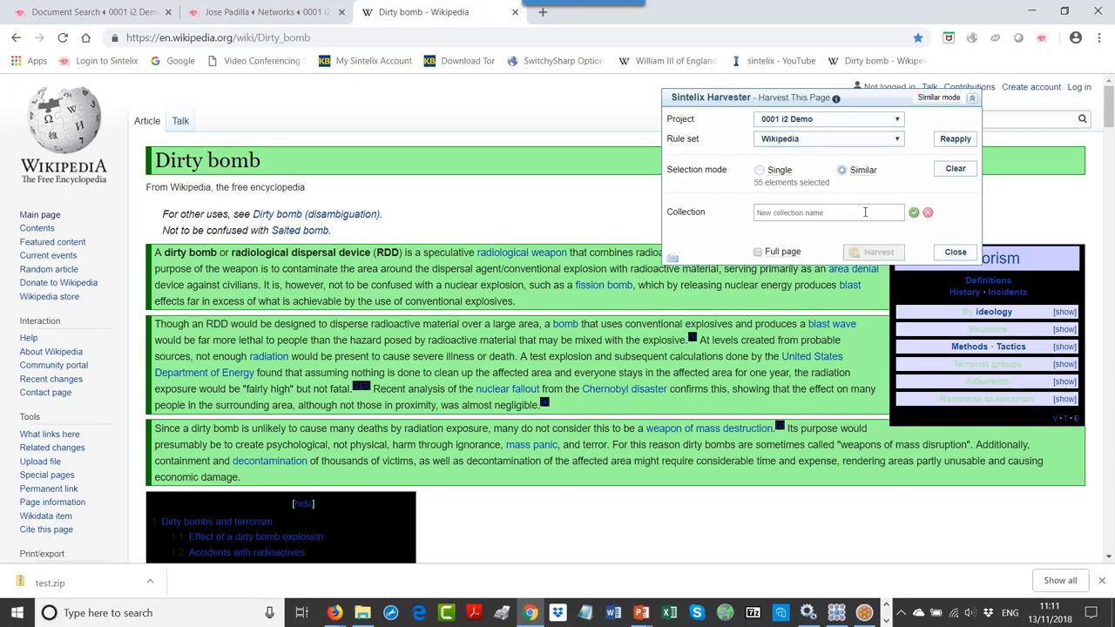
pyautogui.click(862, 210)
pyautogui.write('Dirty Bomb')
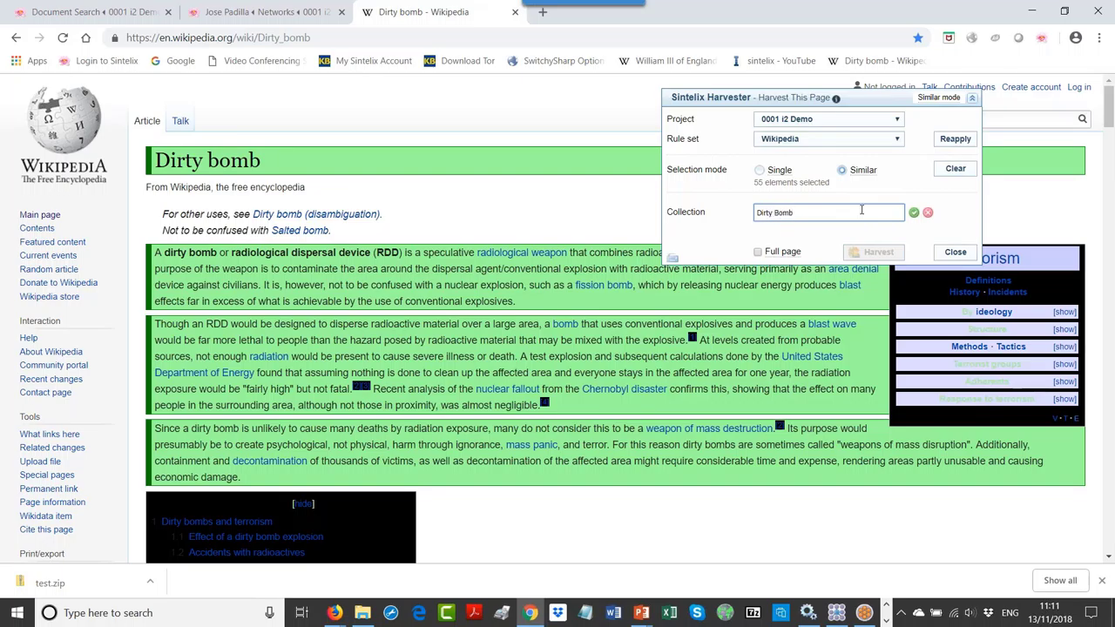
pyautogui.click(914, 213)
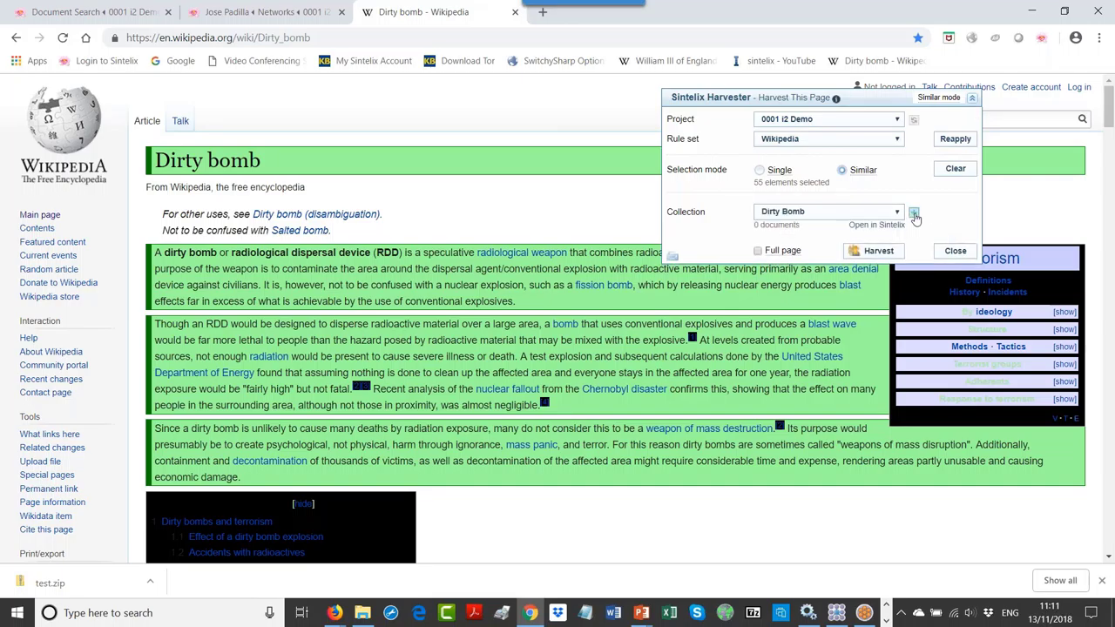
pyautogui.click(879, 250)
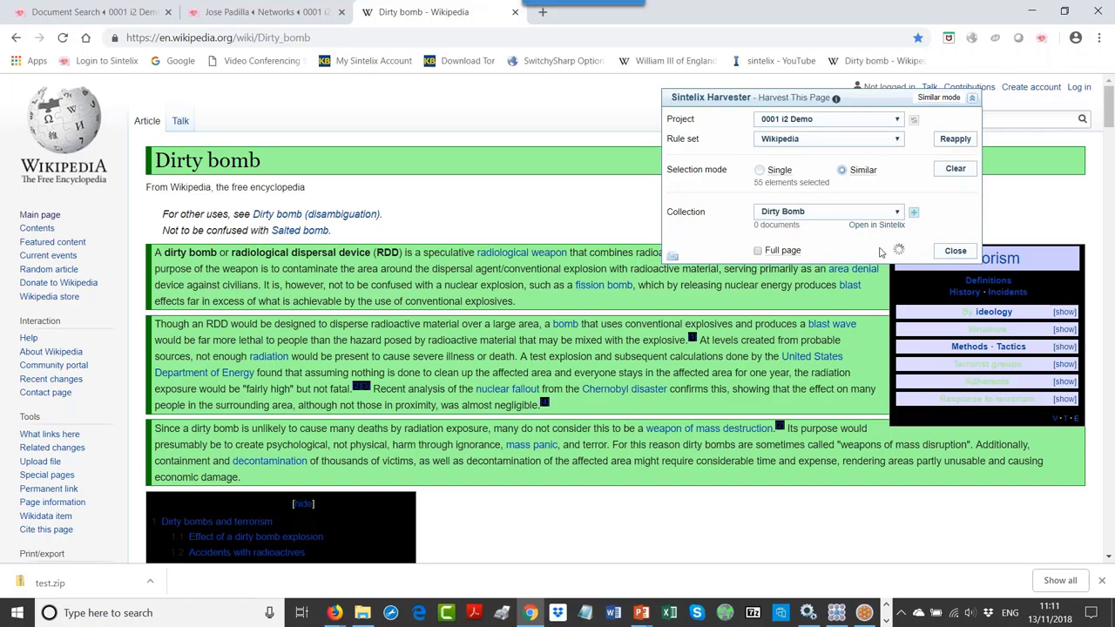
pyautogui.click(955, 251)
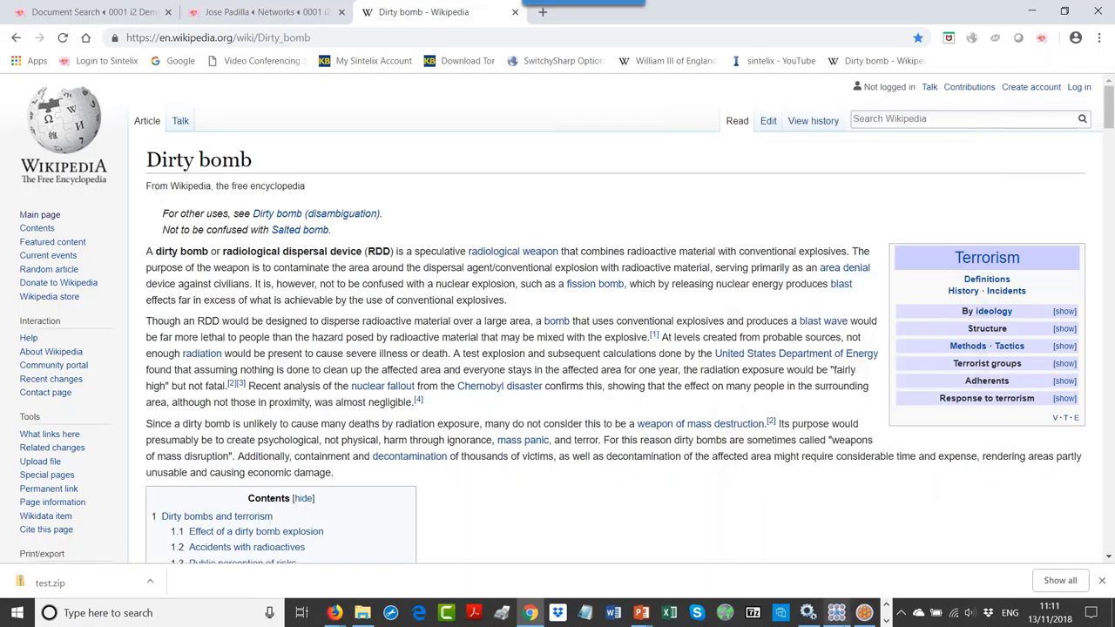
pyautogui.click(835, 614)
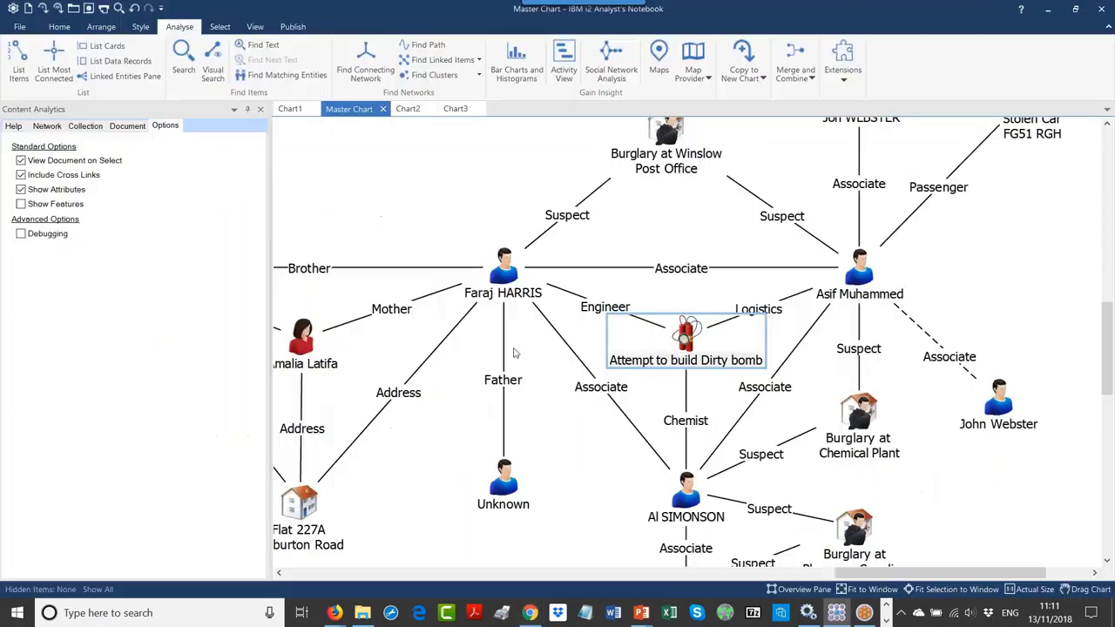
# Step: Check the networks listed in the Content Analytics Network view, then return to the browser
pyautogui.click(47, 126)
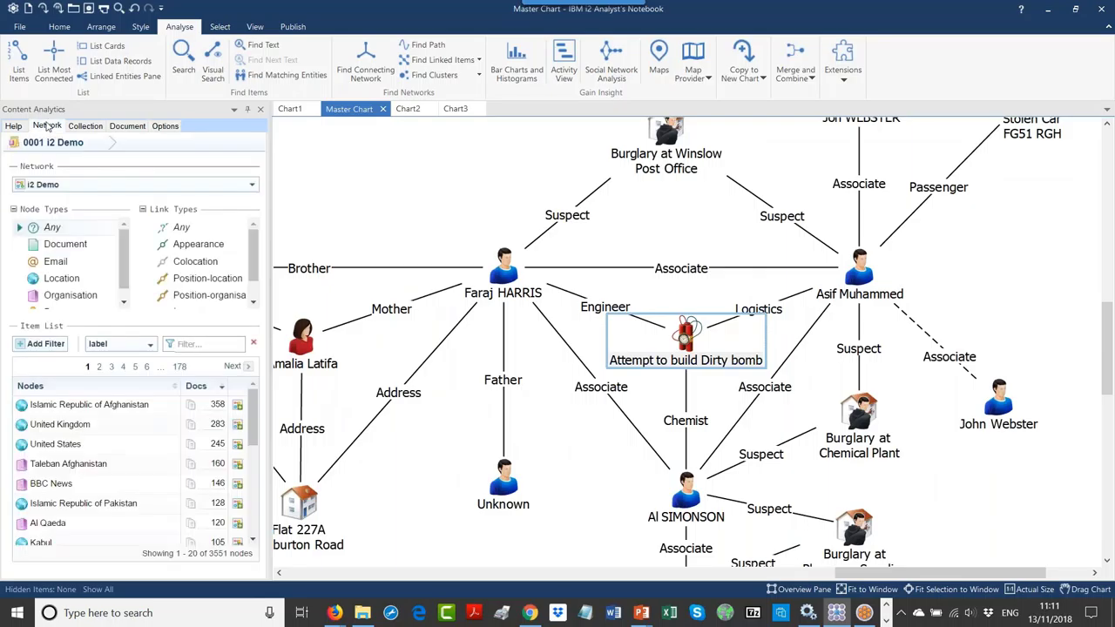
pyautogui.click(139, 184)
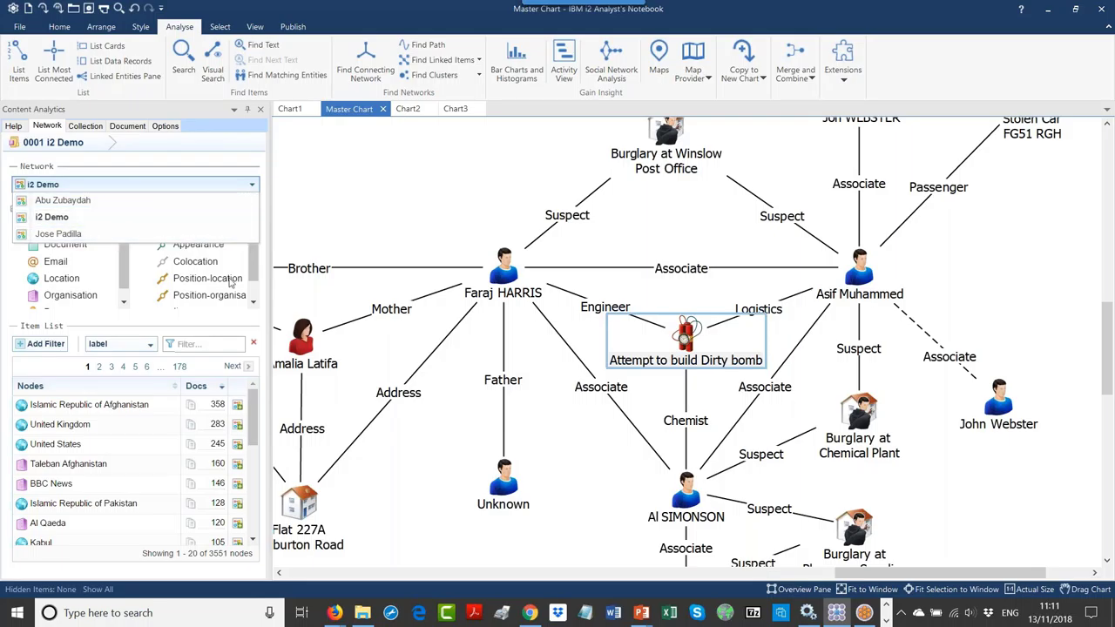
pyautogui.click(530, 613)
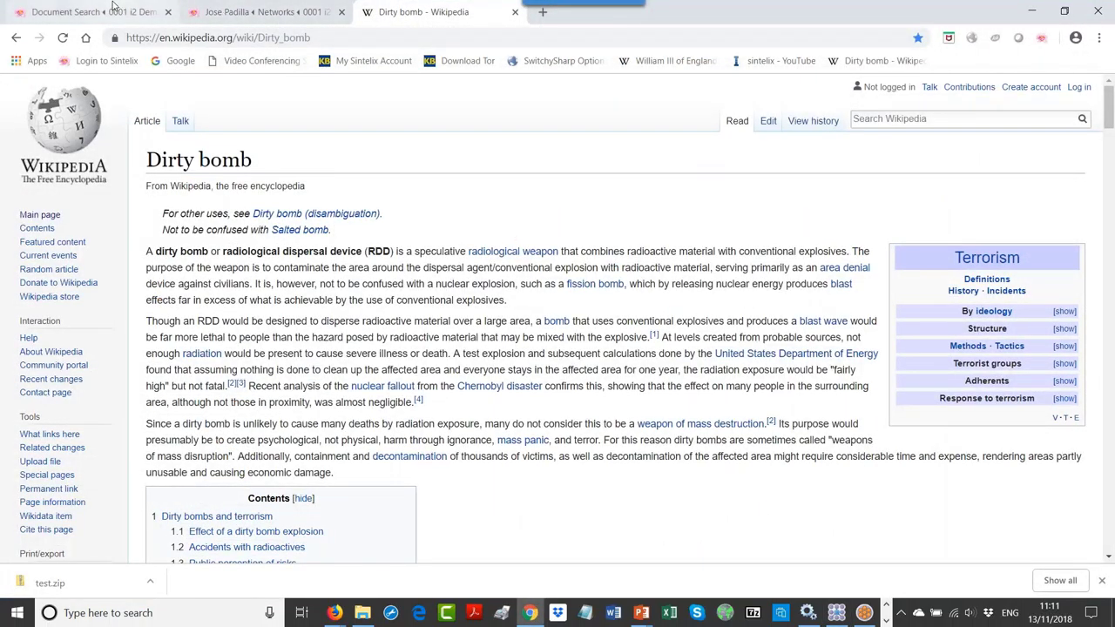
# Step: Create a Sintelix network named 'Dirty Bomb' built from the Dirty Bomb collection
pyautogui.click(251, 12)
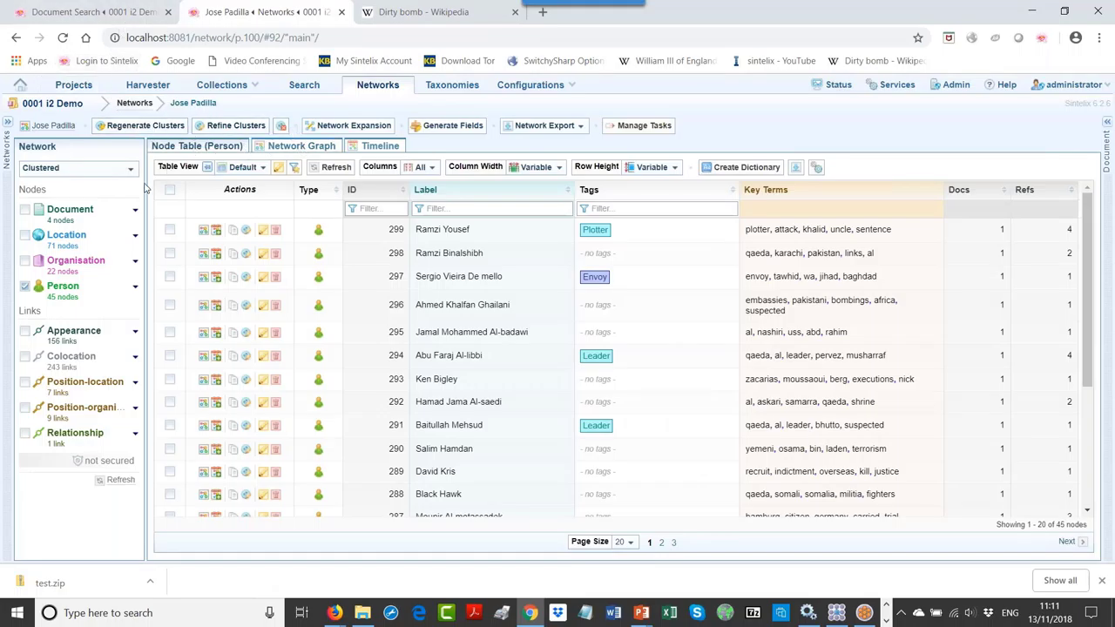
pyautogui.click(150, 104)
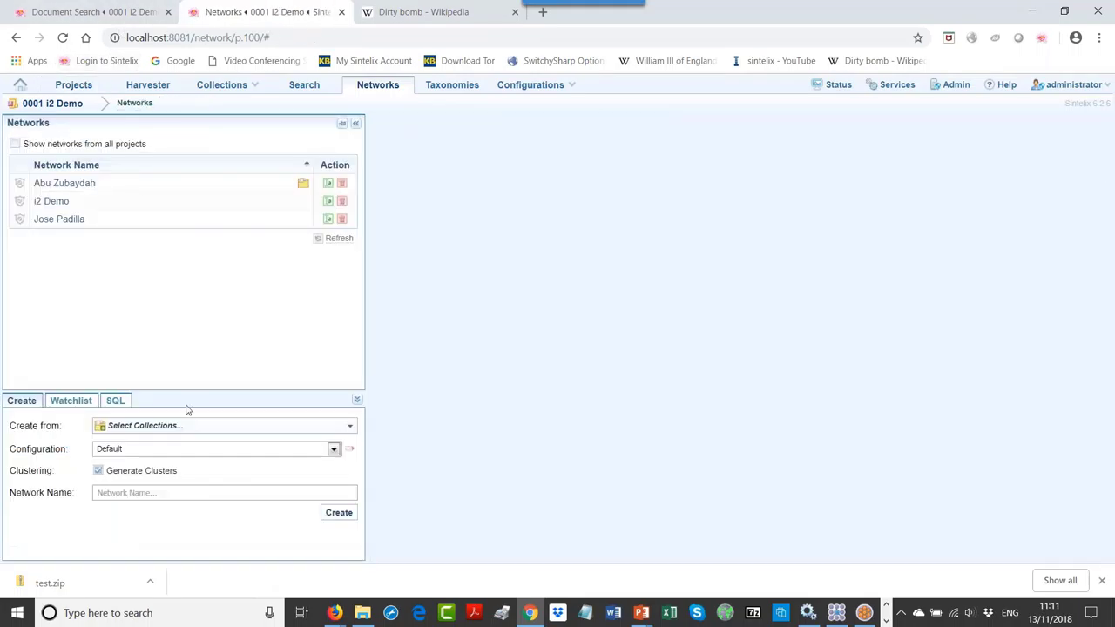
pyautogui.click(165, 493)
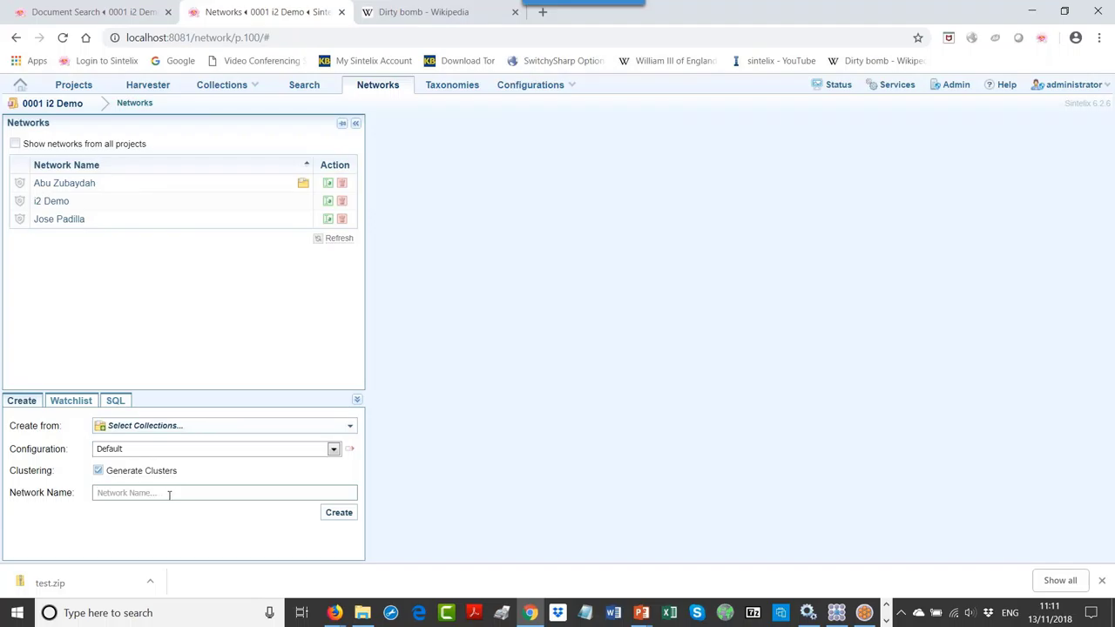
pyautogui.write('Dirty Bomb')
pyautogui.click(182, 427)
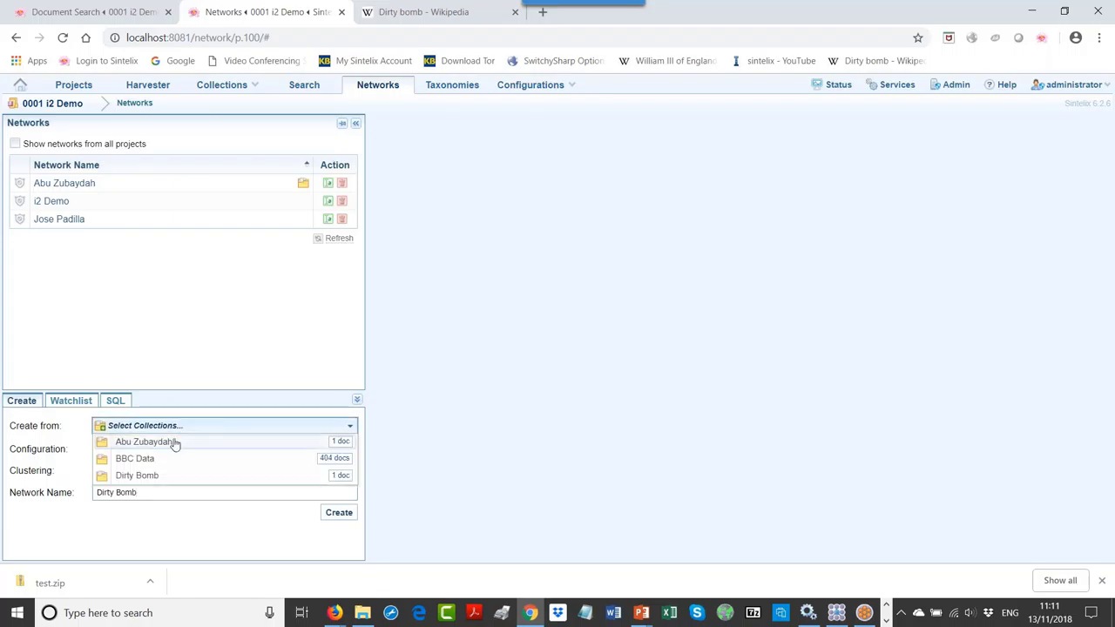
pyautogui.click(152, 476)
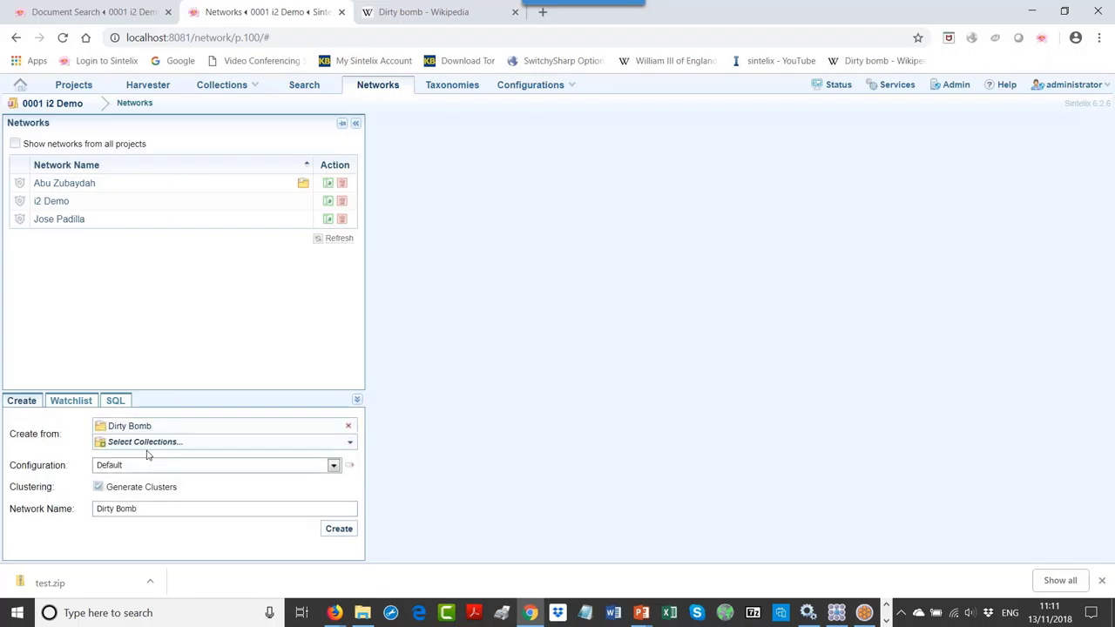
pyautogui.click(339, 530)
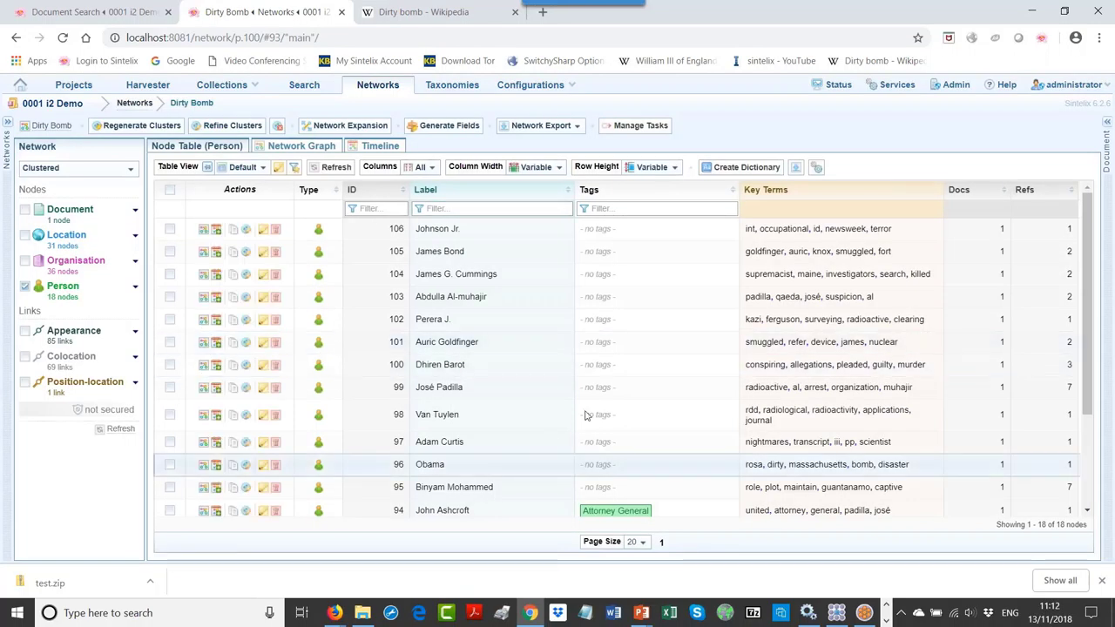
# Step: Load the Dirty Bomb network in Content Analytics, then return to its 18-person Sintelix table
pyautogui.click(838, 614)
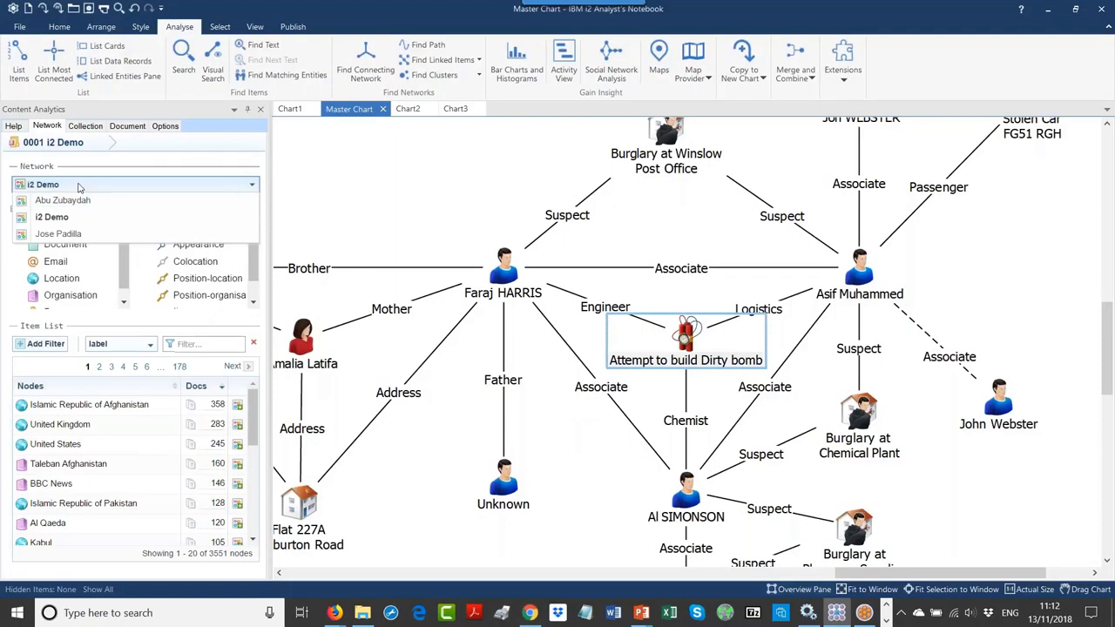
pyautogui.click(77, 185)
pyautogui.click(66, 185)
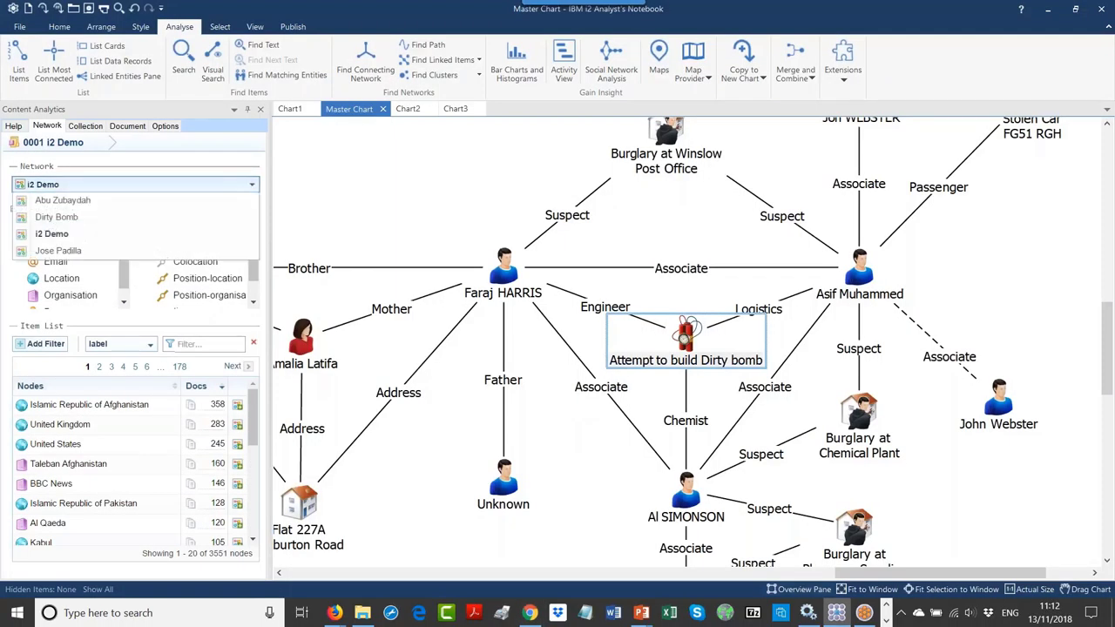
pyautogui.click(54, 216)
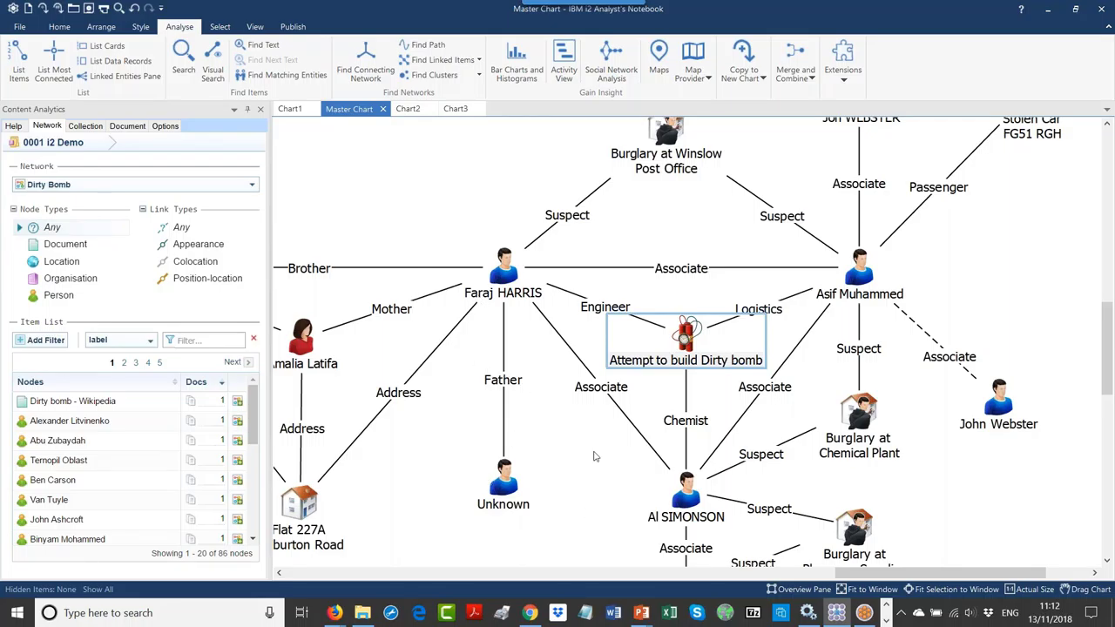
pyautogui.click(534, 617)
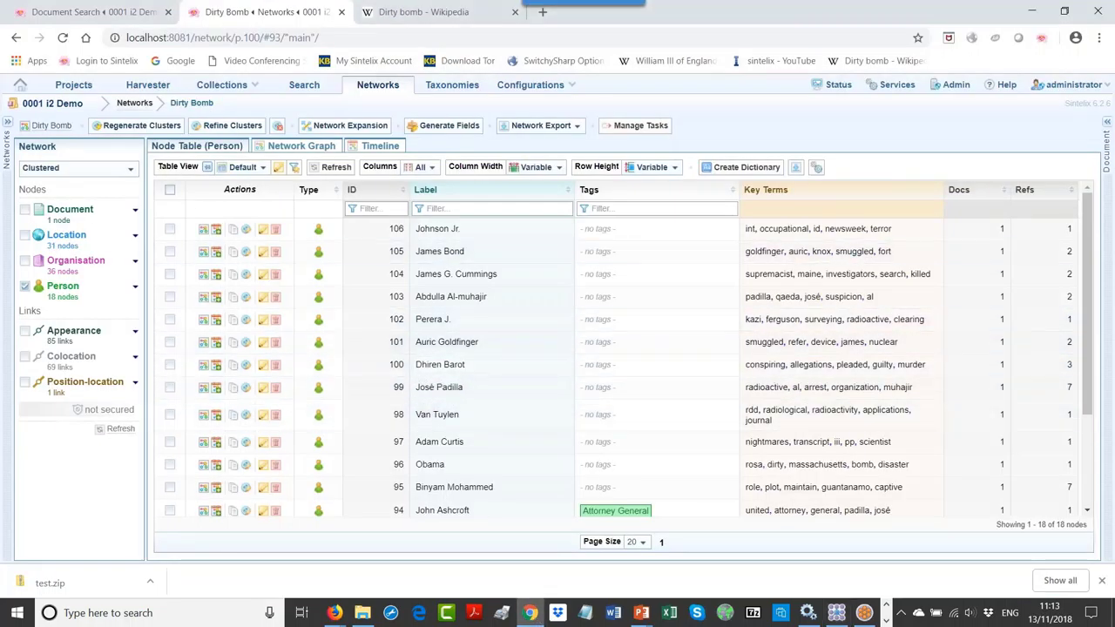
# Step: Open the Jose Padilla network with 500 rows per page sorted by Label, then show export formats
pyautogui.click(135, 103)
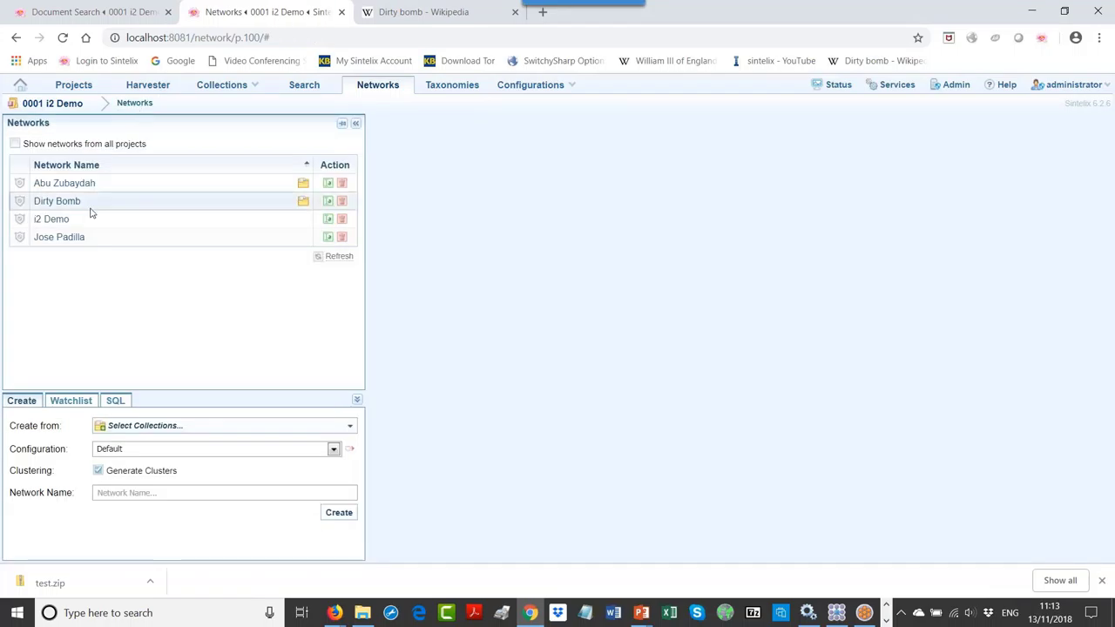
pyautogui.click(81, 238)
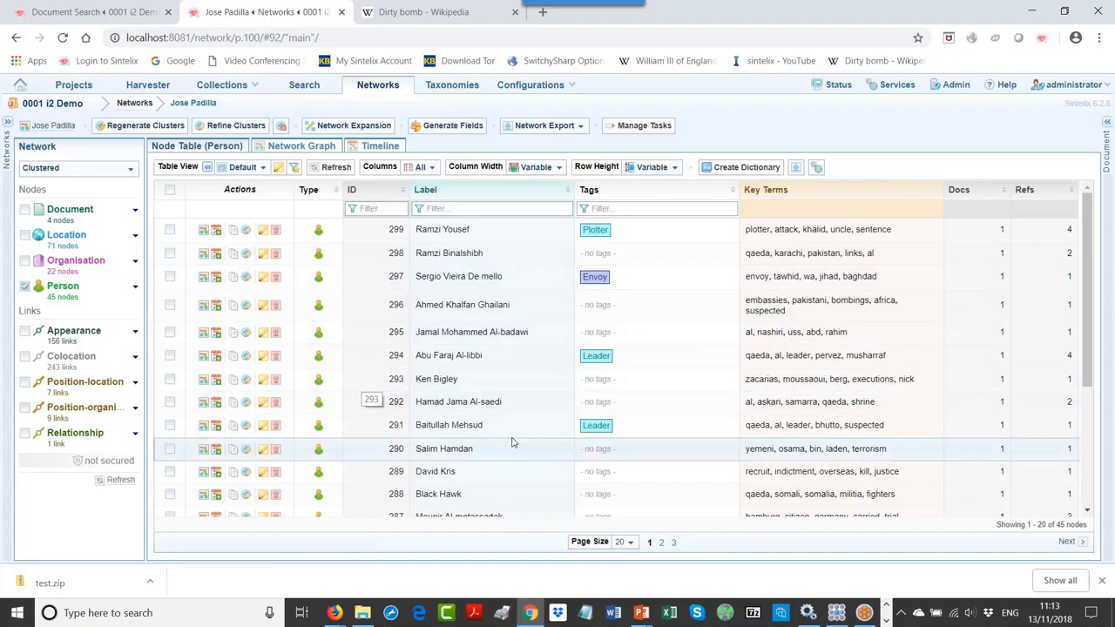
pyautogui.click(627, 542)
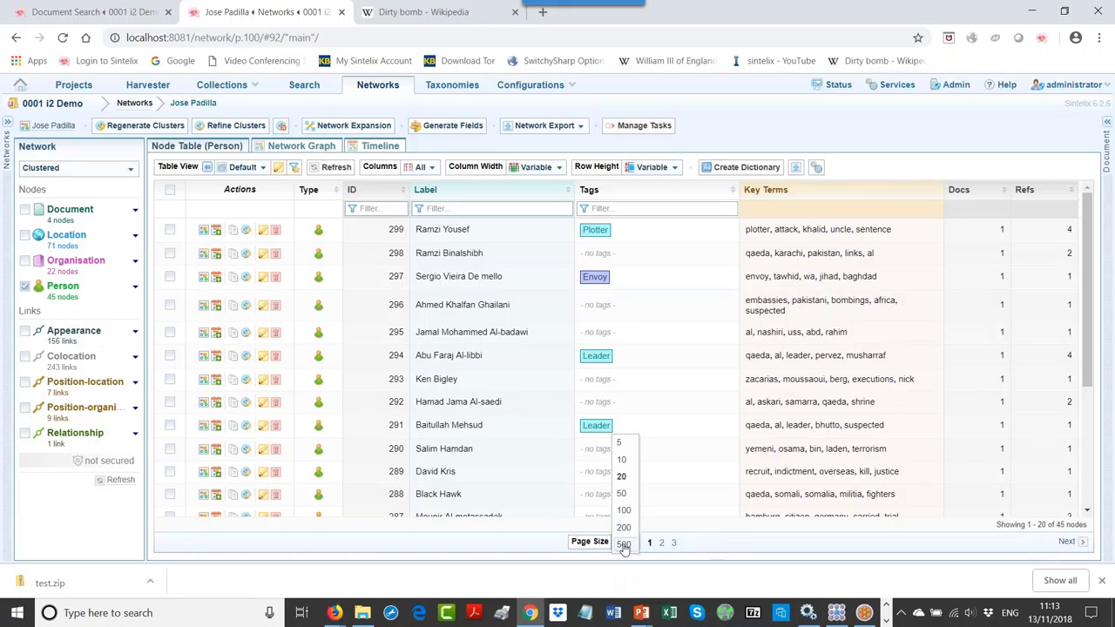
pyautogui.click(624, 545)
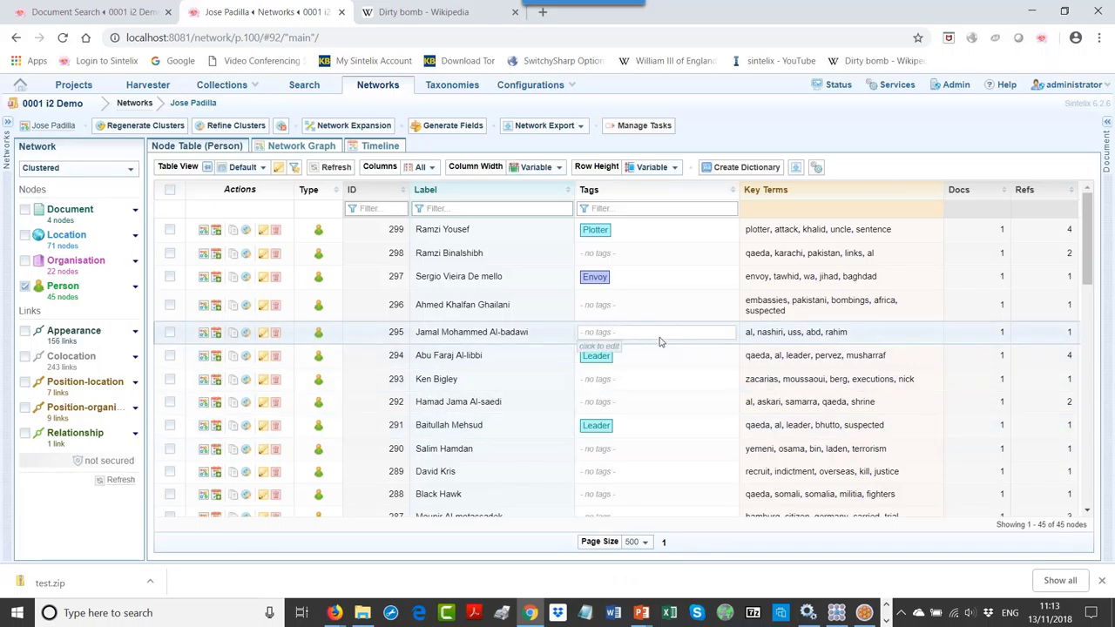
pyautogui.scroll(-3, 659, 341)
pyautogui.scroll(3, 659, 342)
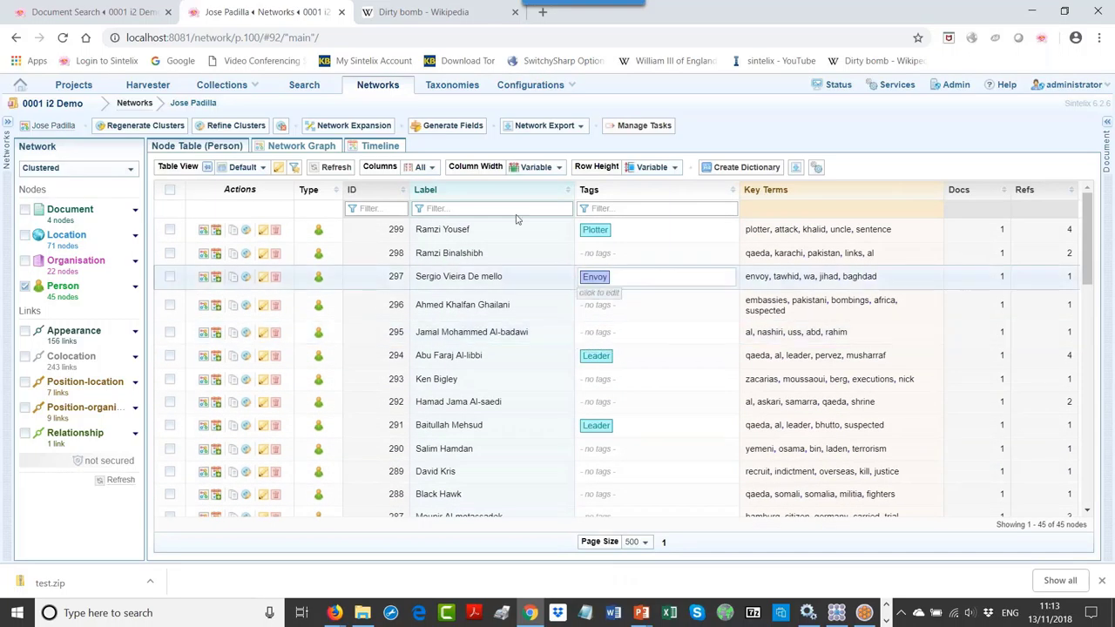
pyautogui.click(462, 192)
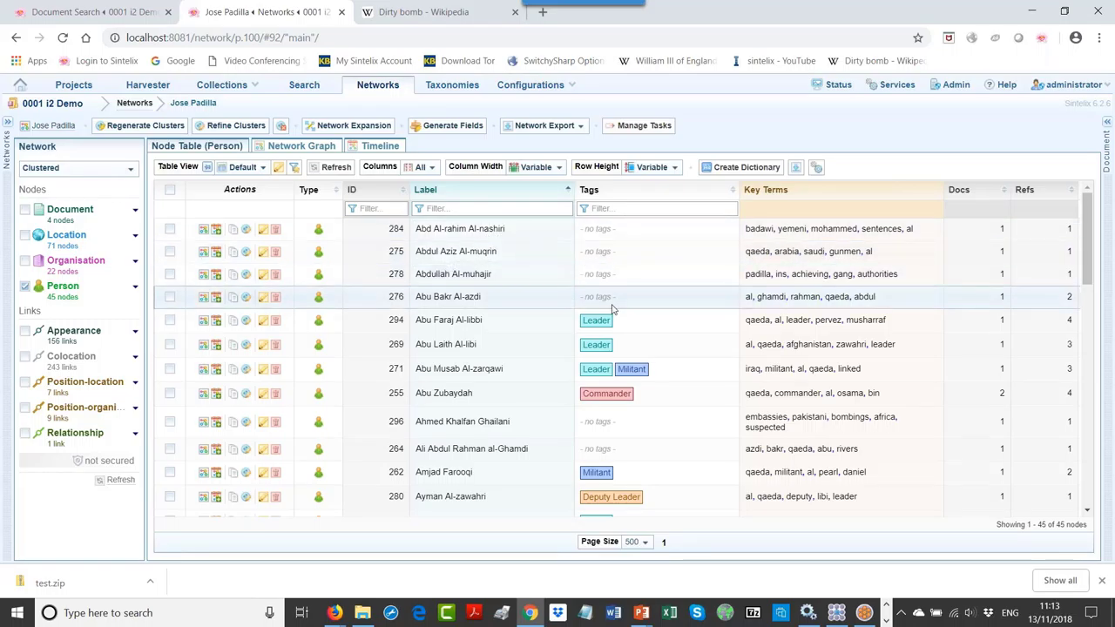
pyautogui.moveTo(598, 321); pyautogui.dragTo(586, 230)
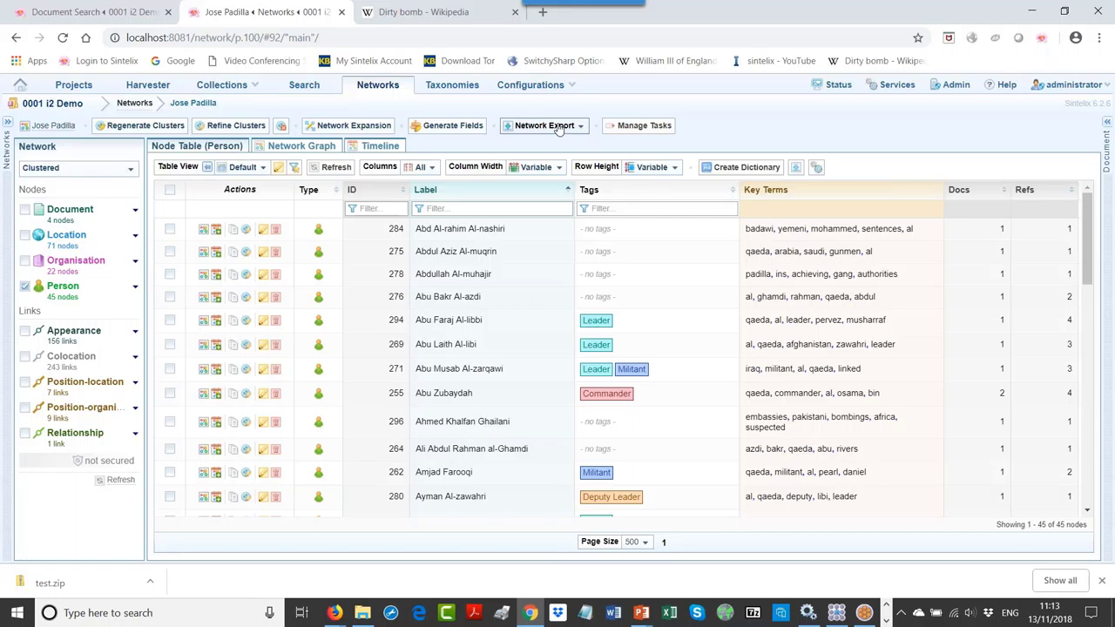
pyautogui.click(558, 128)
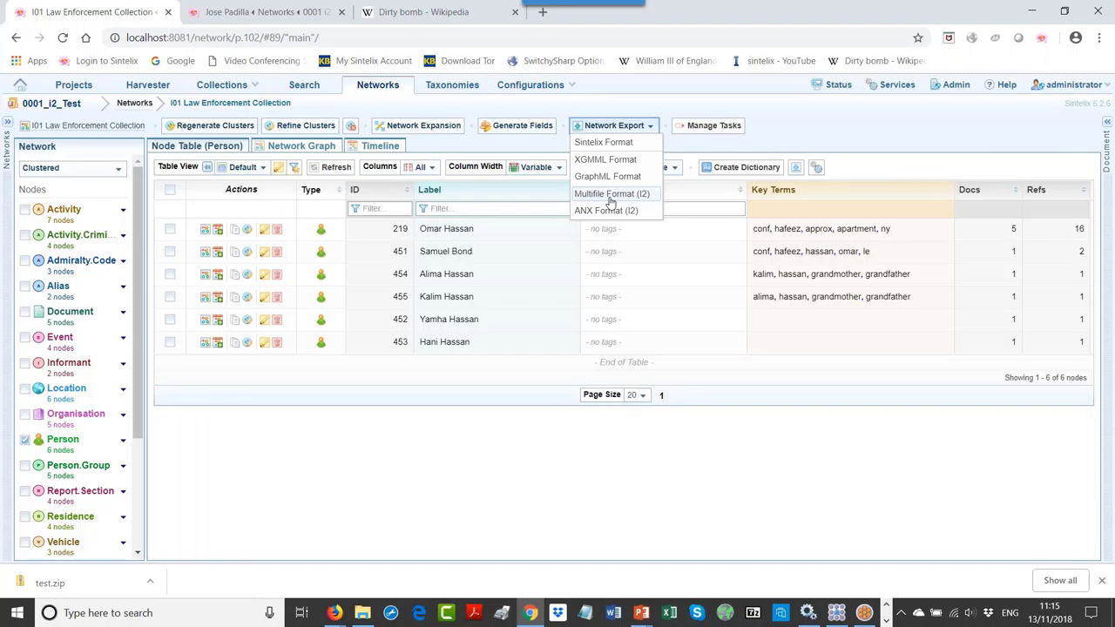
# Step: Navigate from the i2 Demo folder into iBase Import Extracted, then its Entities folder
pyautogui.click(361, 614)
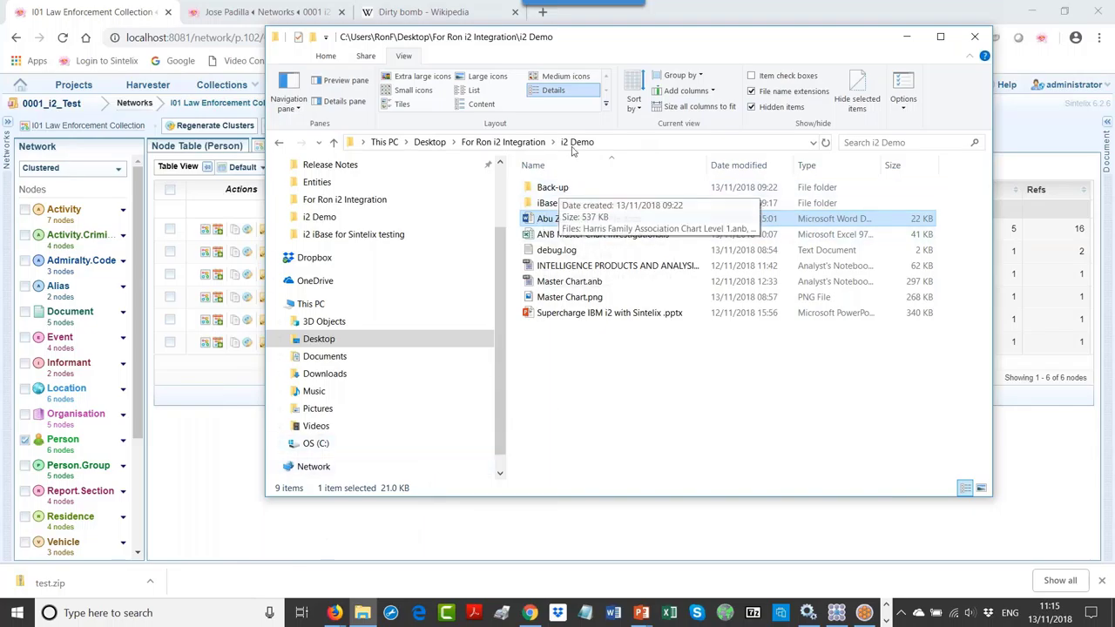
pyautogui.click(556, 206)
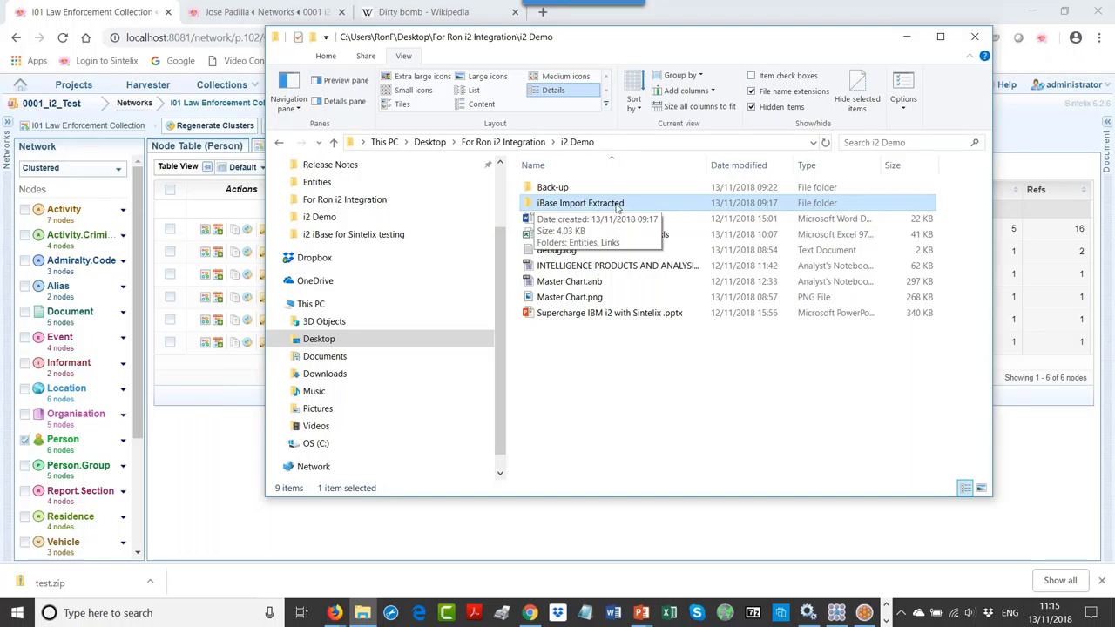
pyautogui.doubleClick(575, 205)
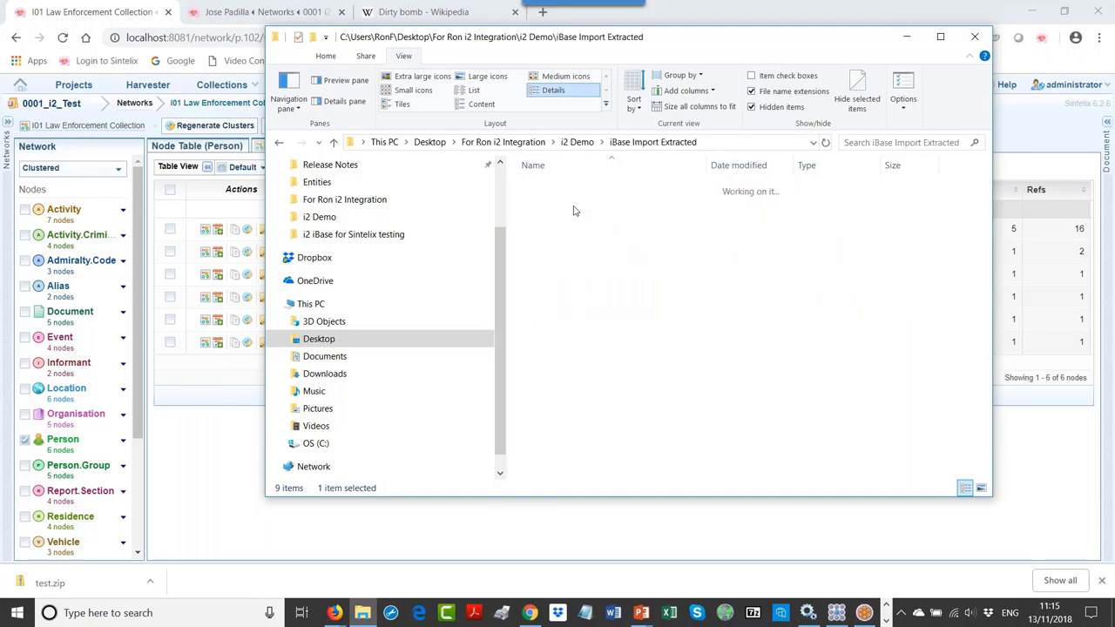
pyautogui.doubleClick(552, 190)
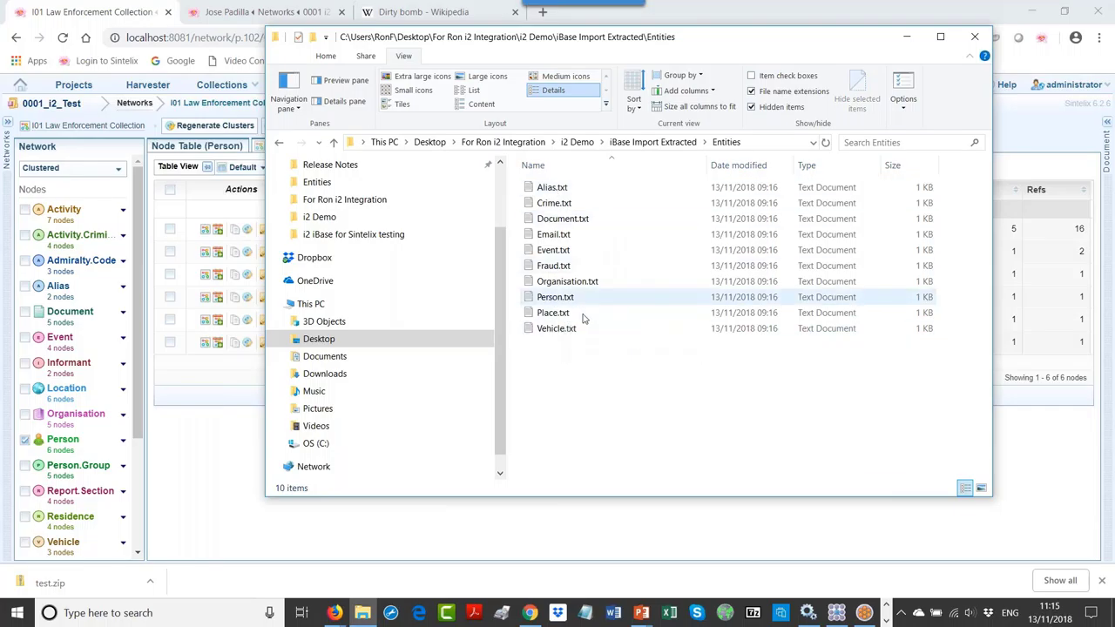
pyautogui.click(279, 142)
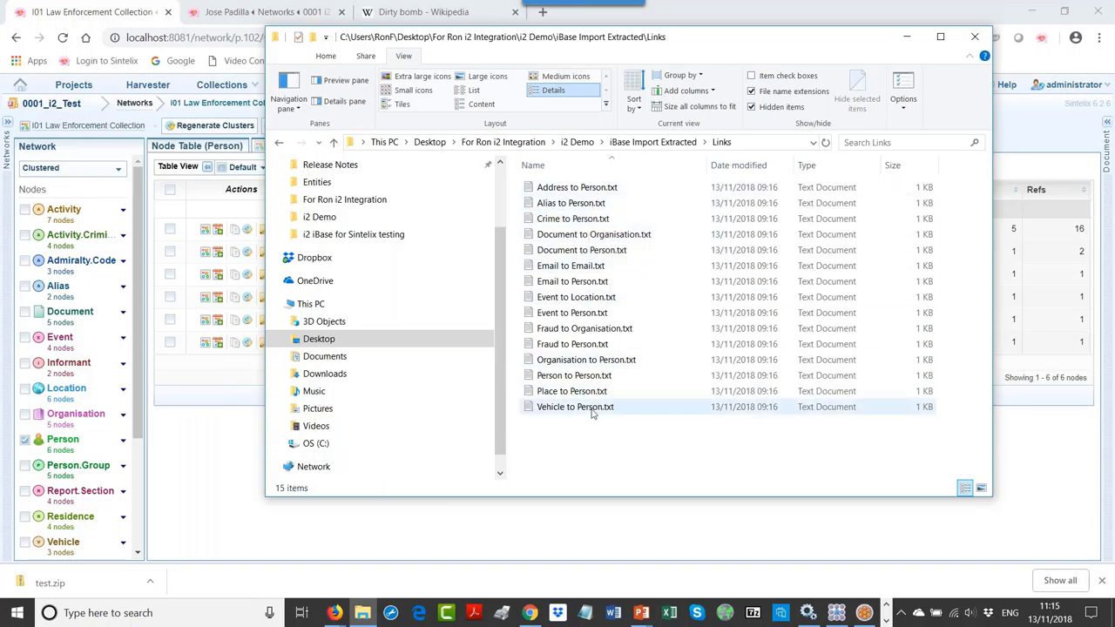
pyautogui.click(279, 142)
pyautogui.click(544, 188)
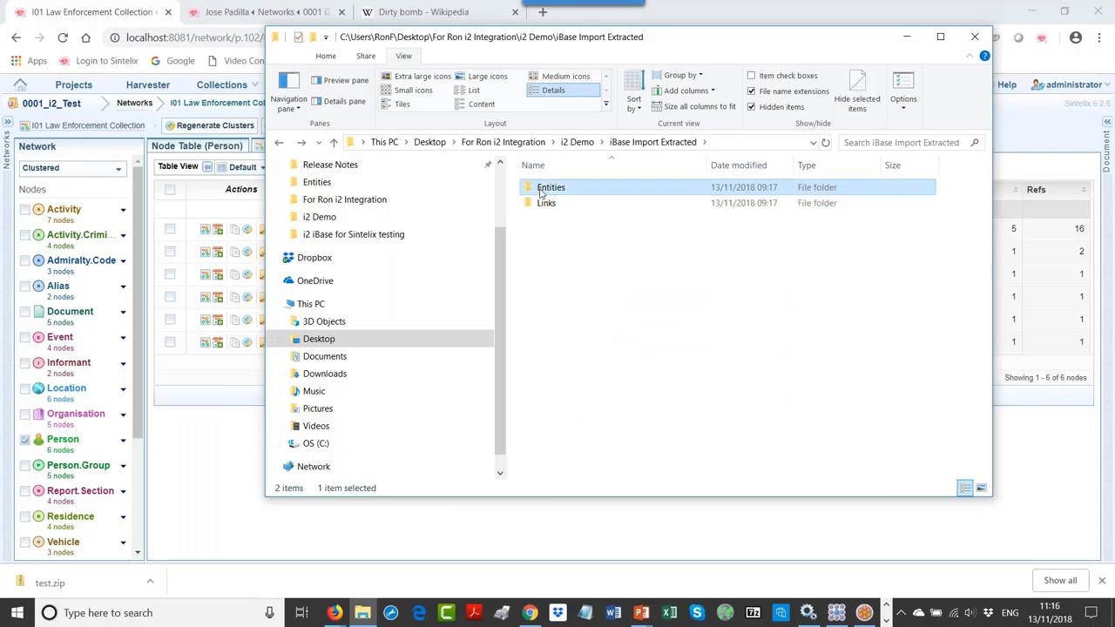
pyautogui.doubleClick(541, 190)
# Step: Review Person.txt in Notepad, highlighting case ID 89 and entity ID 219, then switch to iBase
pyautogui.doubleClick(549, 297)
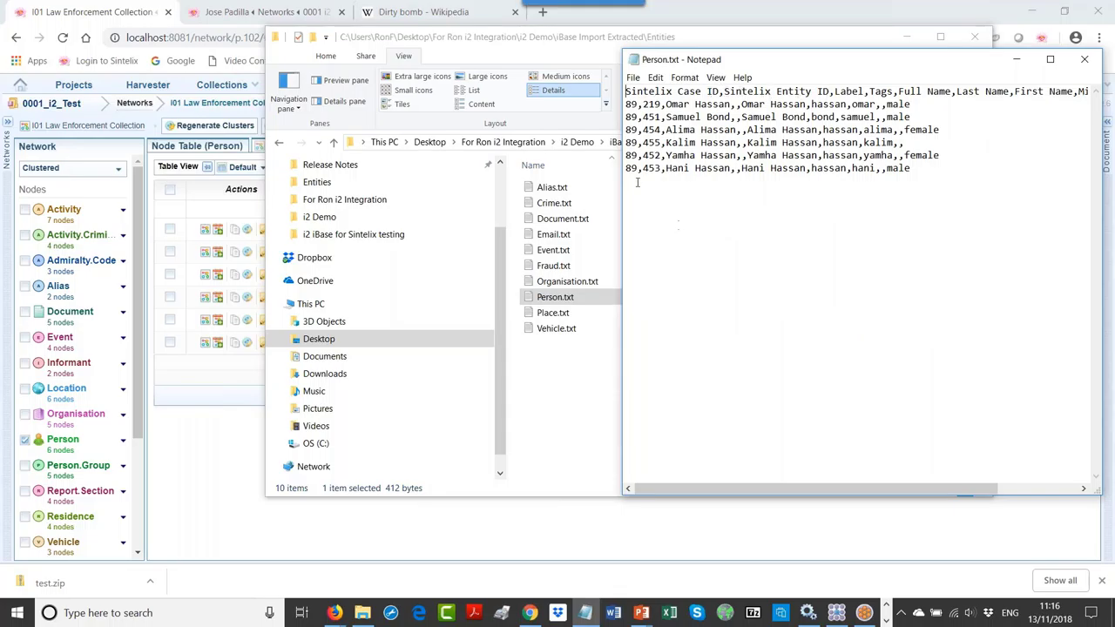
pyautogui.moveTo(638, 104); pyautogui.dragTo(621, 103)
pyautogui.moveTo(648, 103)
pyautogui.mouseDown()
pyautogui.moveTo(654, 130)
pyautogui.moveTo(659, 114)
pyautogui.mouseUp()
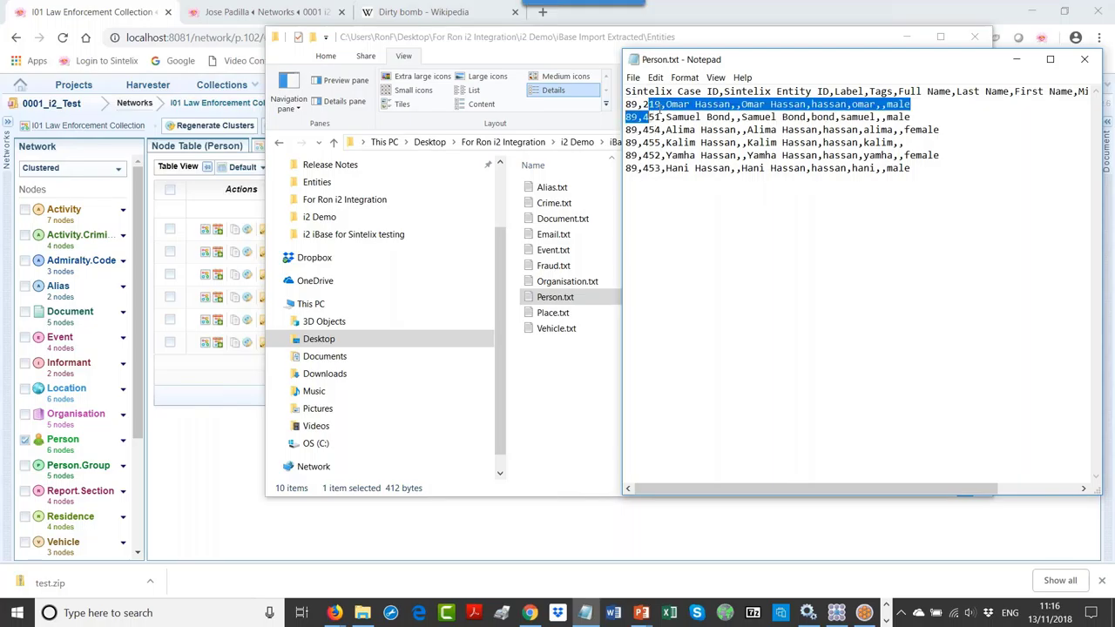
pyautogui.click(661, 130)
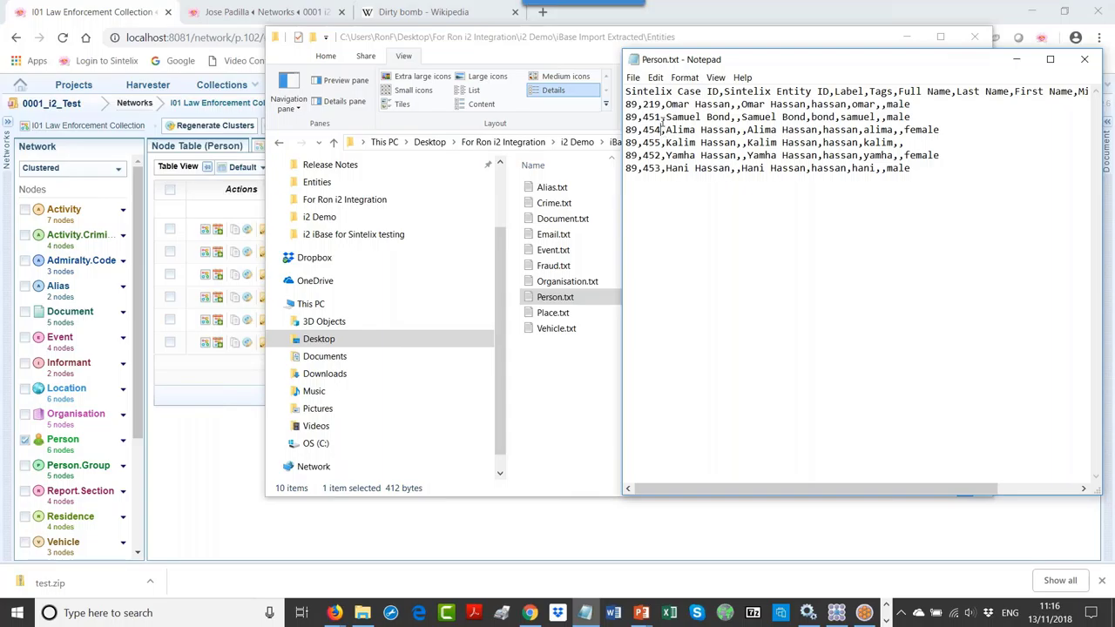
pyautogui.moveTo(643, 103); pyautogui.dragTo(661, 105)
pyautogui.click(864, 614)
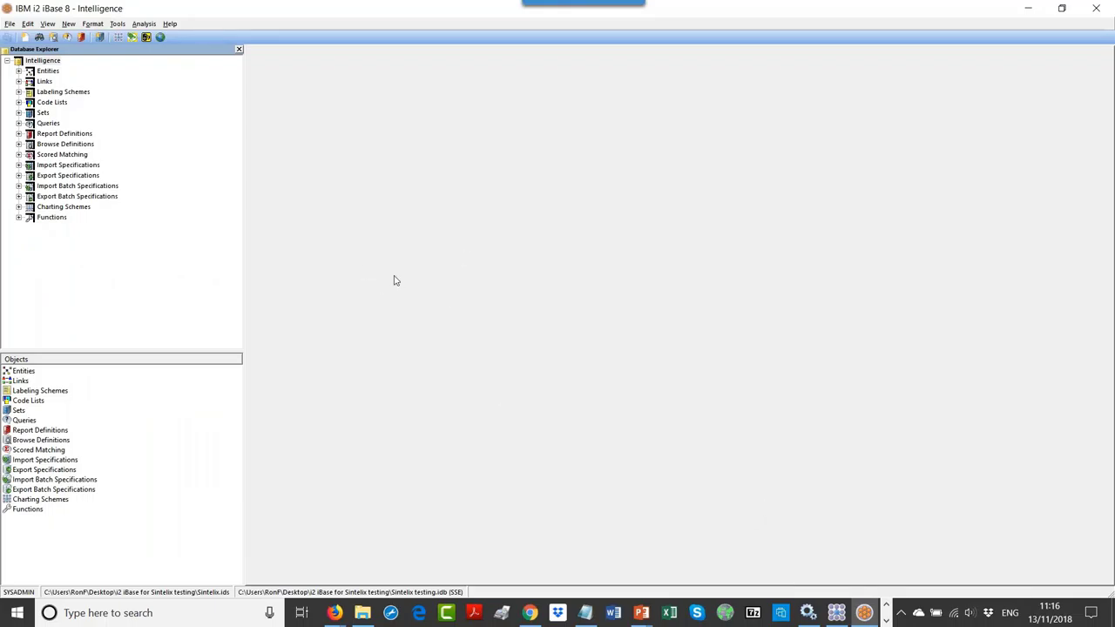
# Step: Create a new import specification with Person as the entity type
pyautogui.click(84, 167)
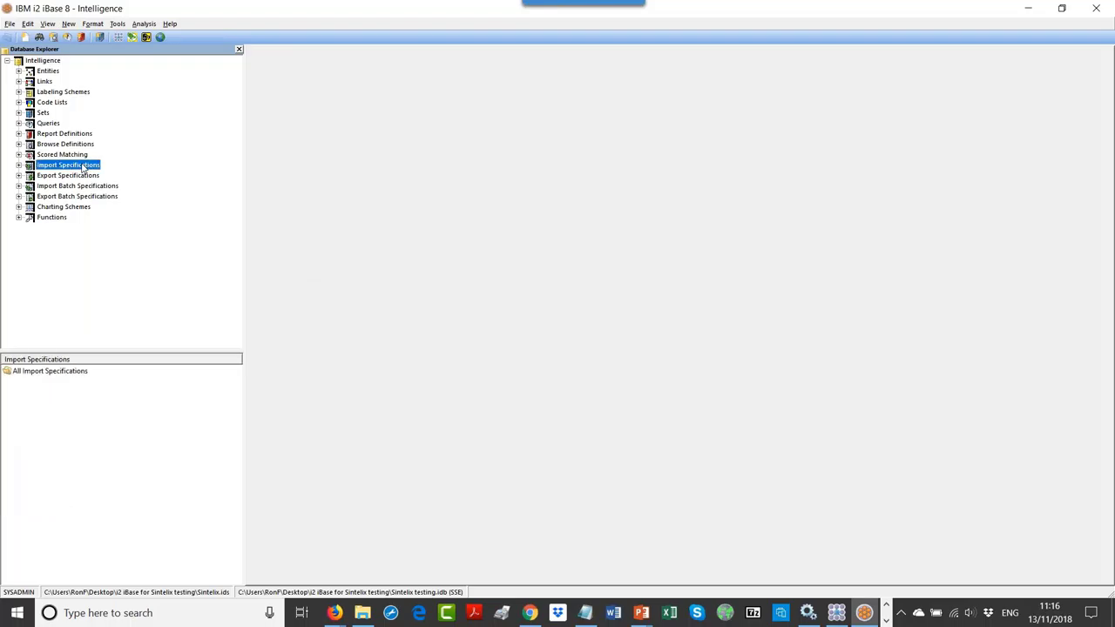
pyautogui.rightClick(83, 168)
pyautogui.click(100, 173)
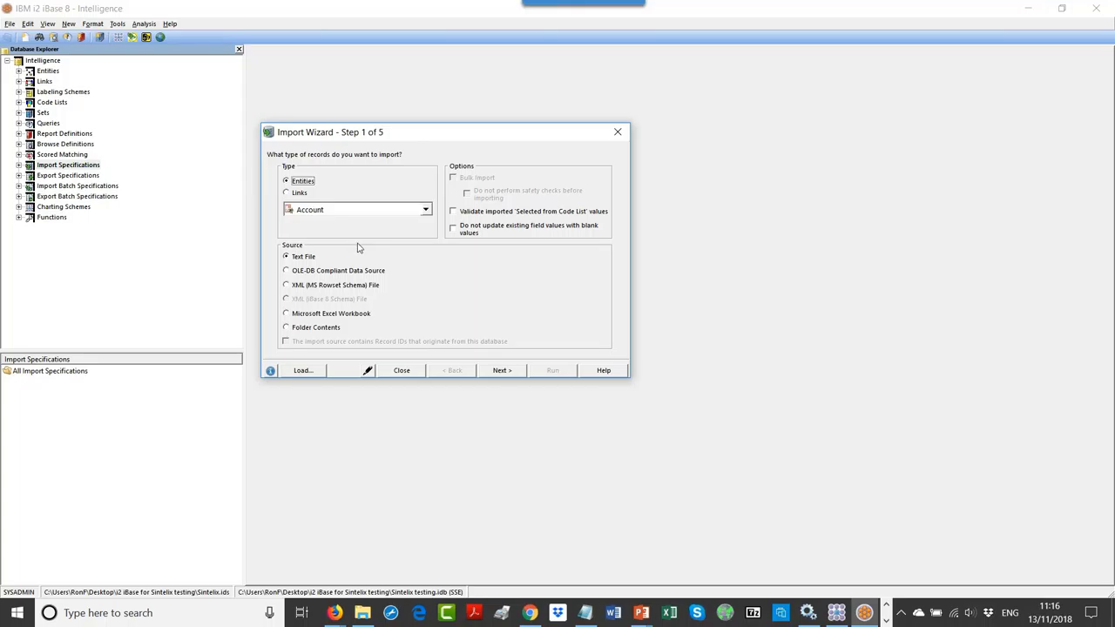
pyautogui.click(355, 210)
pyautogui.click(426, 211)
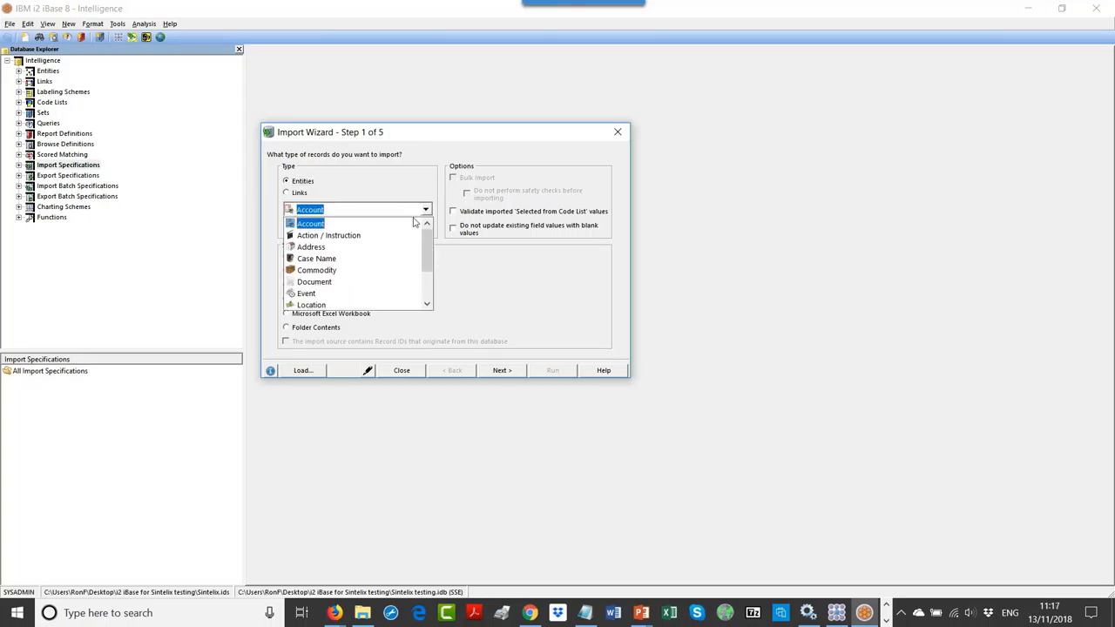
pyautogui.scroll(-2, 316, 292)
pyautogui.click(311, 283)
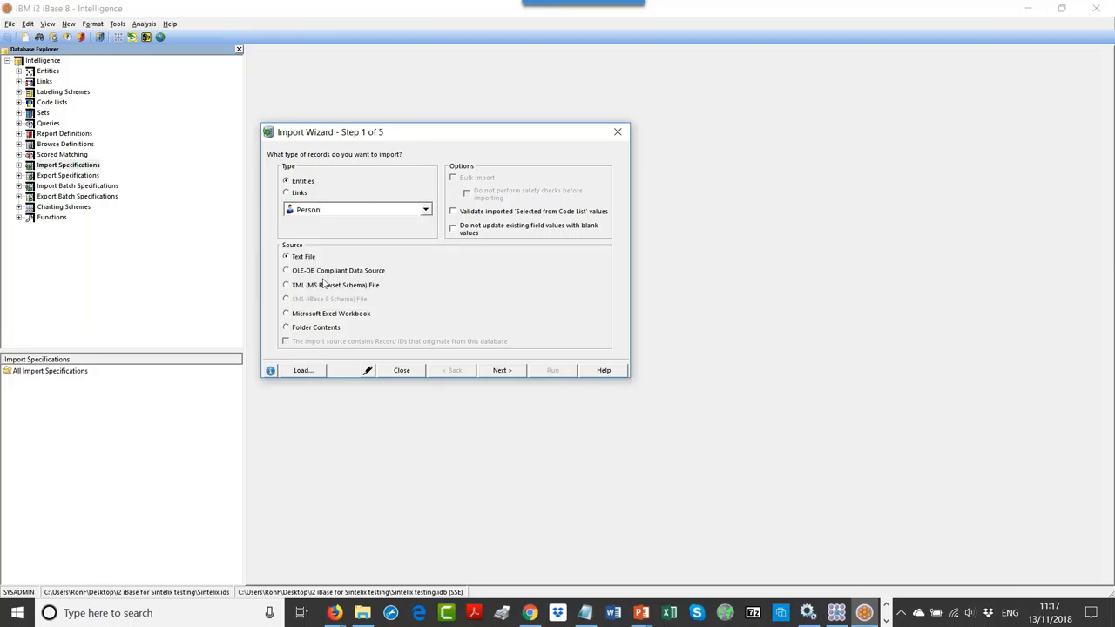
pyautogui.click(464, 215)
pyautogui.click(460, 228)
pyautogui.click(510, 375)
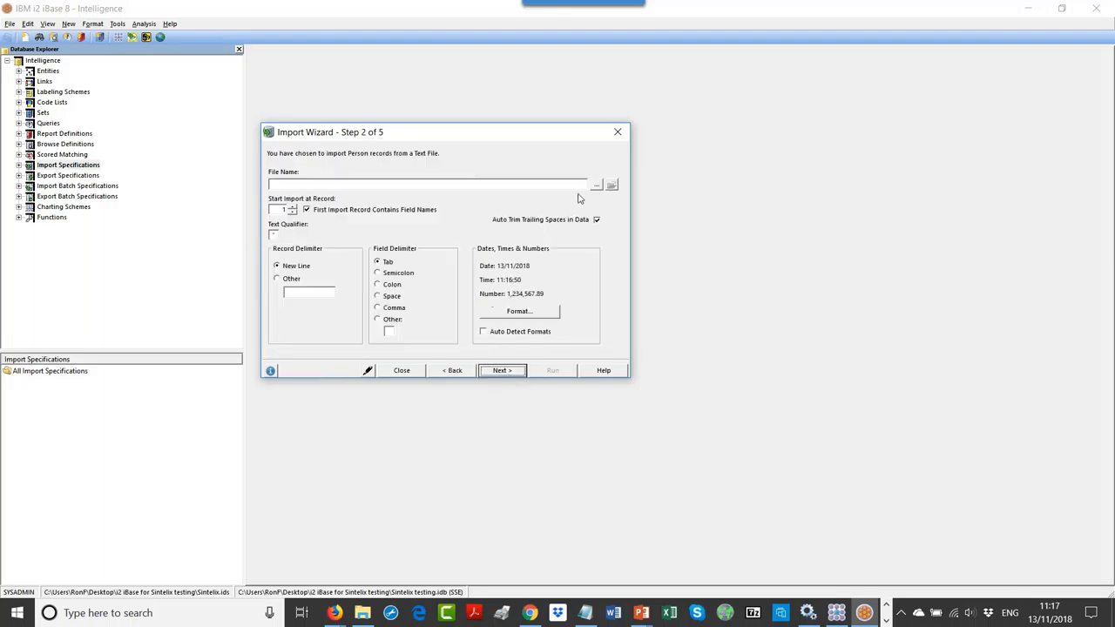
# Step: Use Person.txt as the source file with a comma field delimiter
pyautogui.click(596, 186)
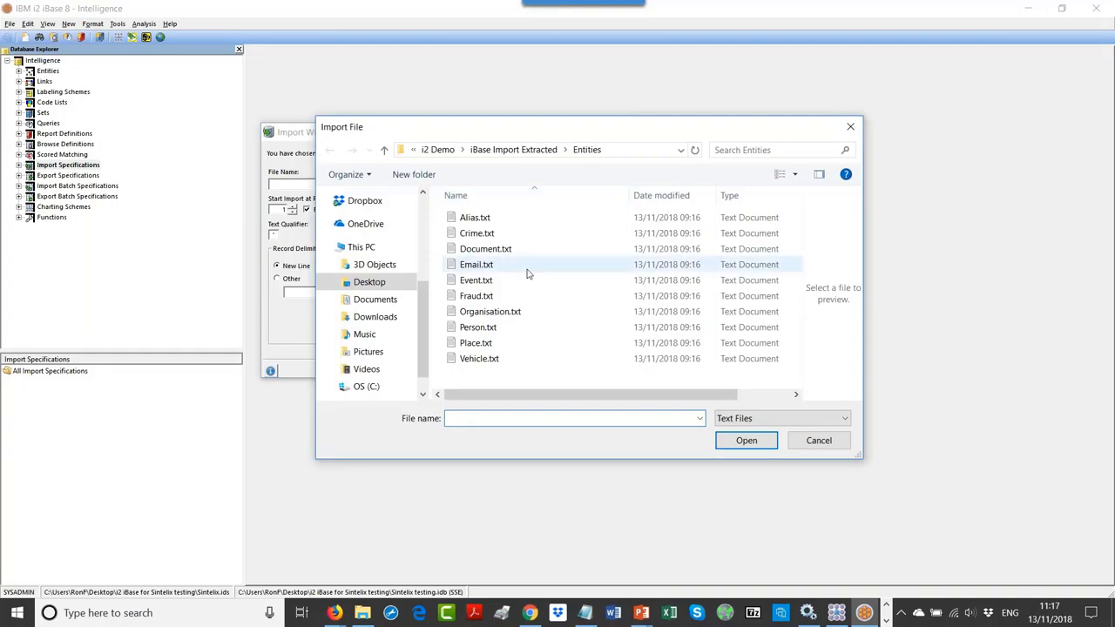
pyautogui.click(488, 329)
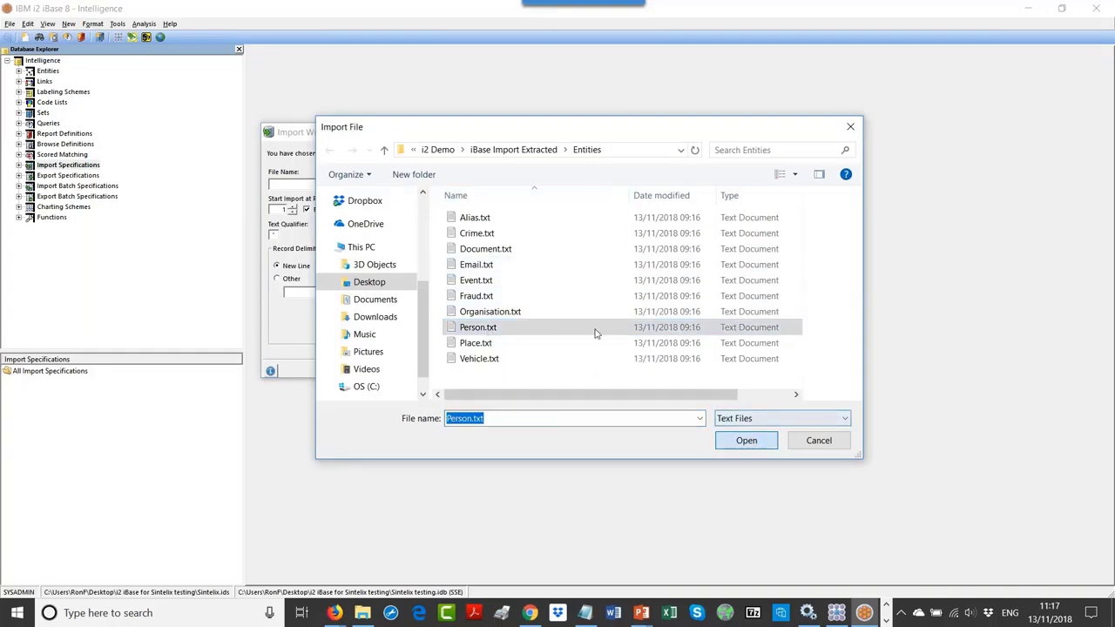
pyautogui.press('Return')
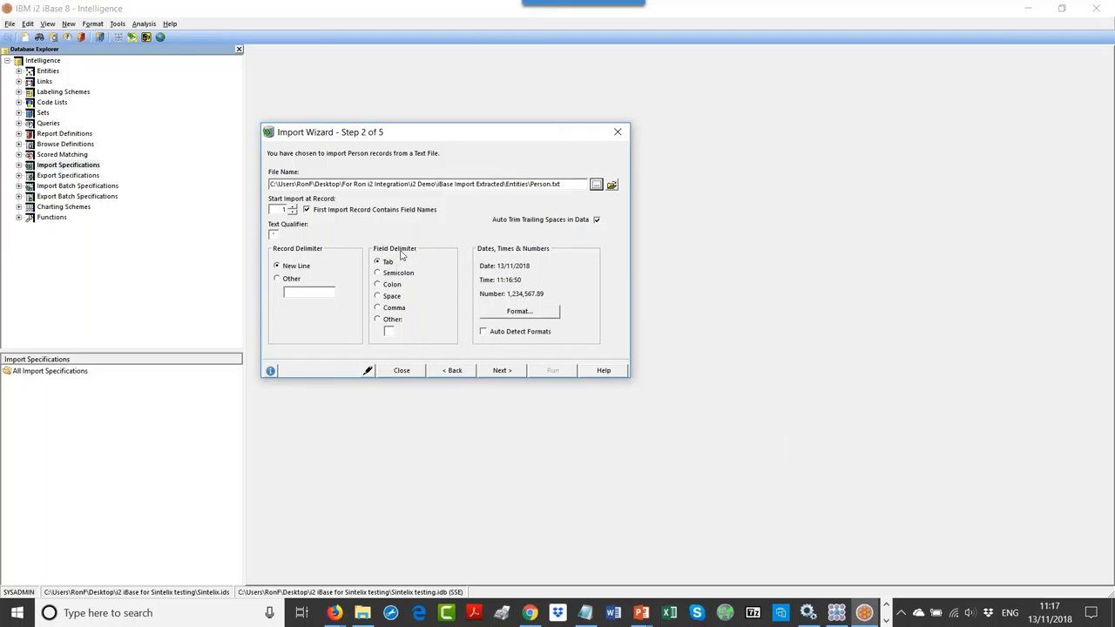
pyautogui.click(387, 308)
pyautogui.click(500, 371)
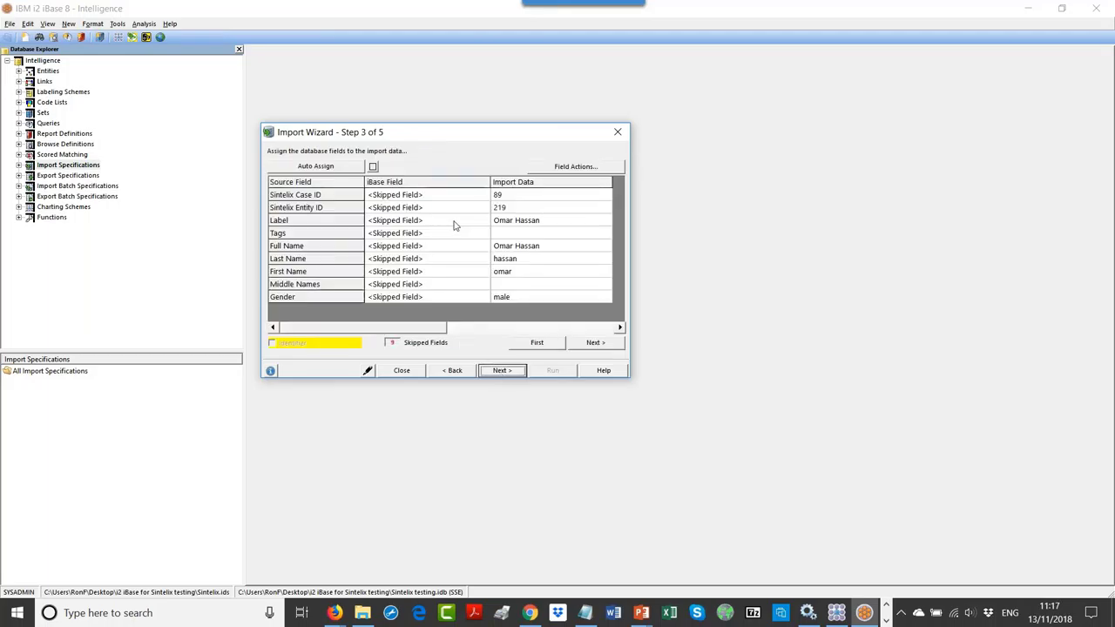
pyautogui.click(453, 371)
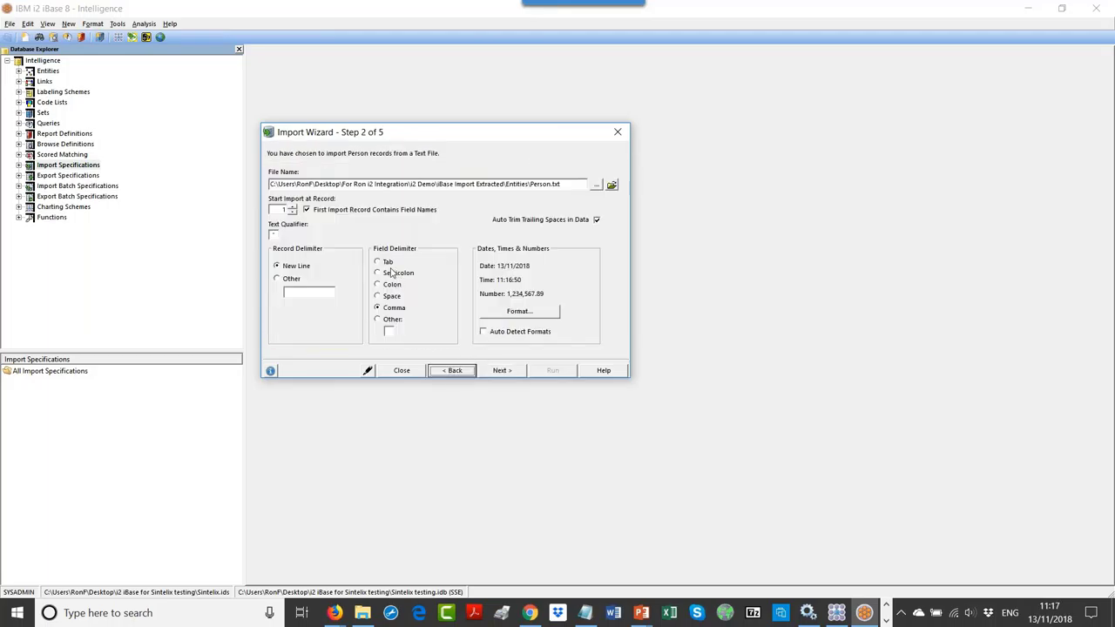
pyautogui.click(387, 262)
pyautogui.click(502, 370)
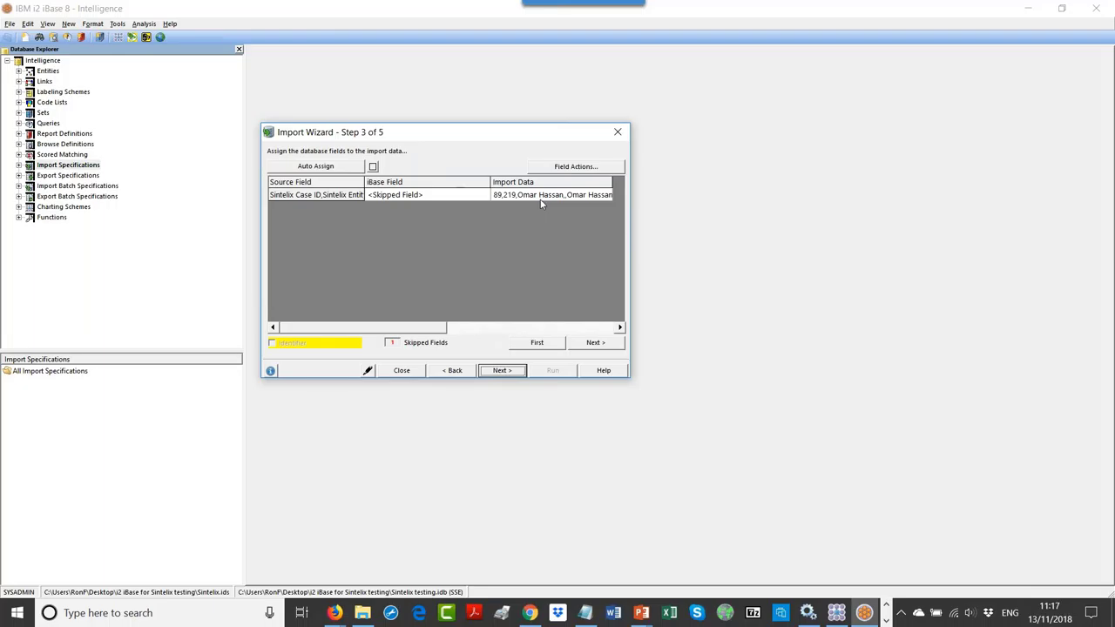
pyautogui.click(451, 370)
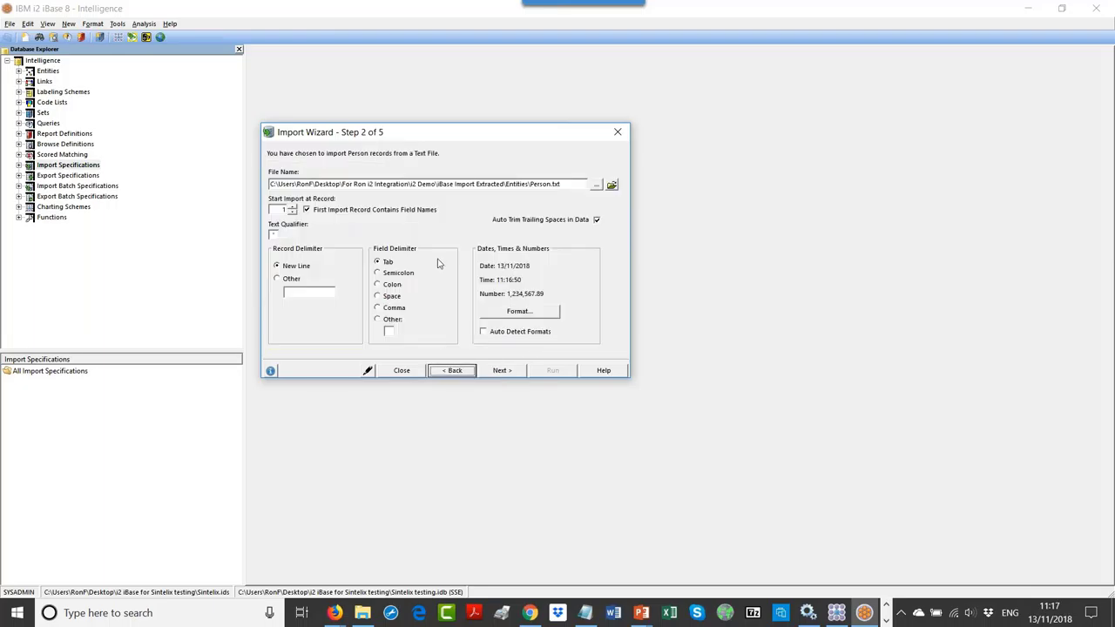
pyautogui.click(396, 310)
pyautogui.click(502, 370)
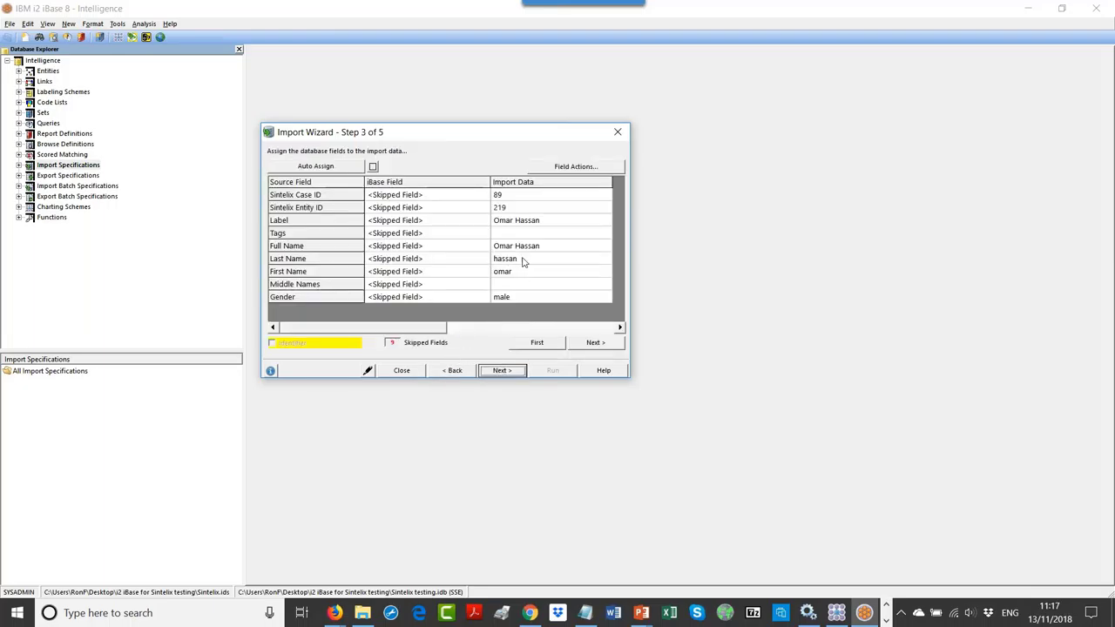
# Step: Leave Full Name unmapped; map Last Name to Surname and First Name to Forenames
pyautogui.click(477, 250)
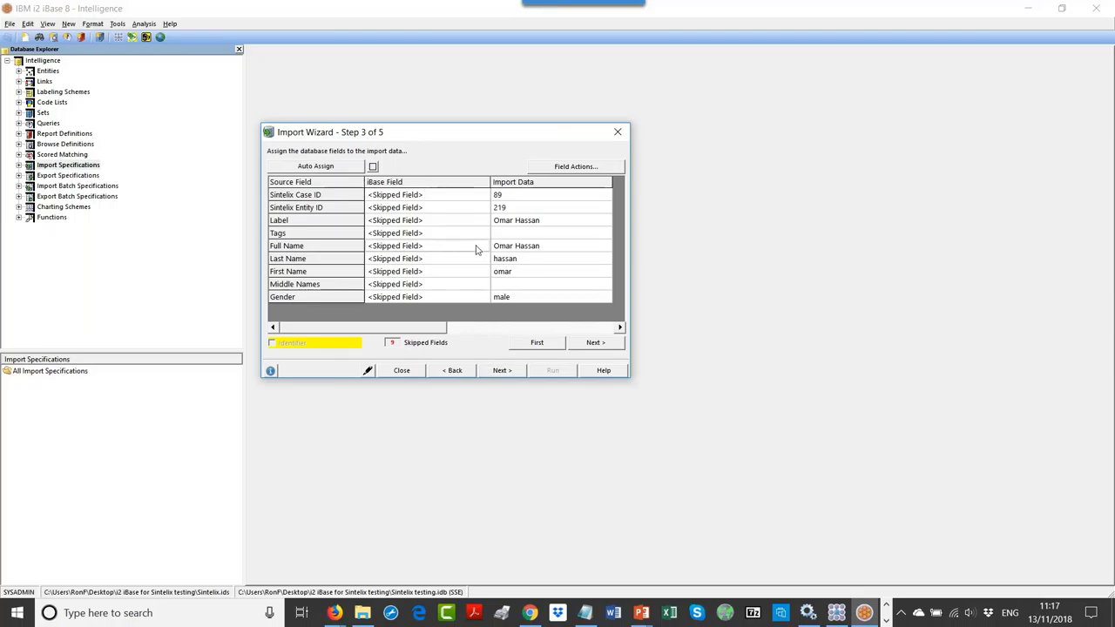
pyautogui.click(476, 250)
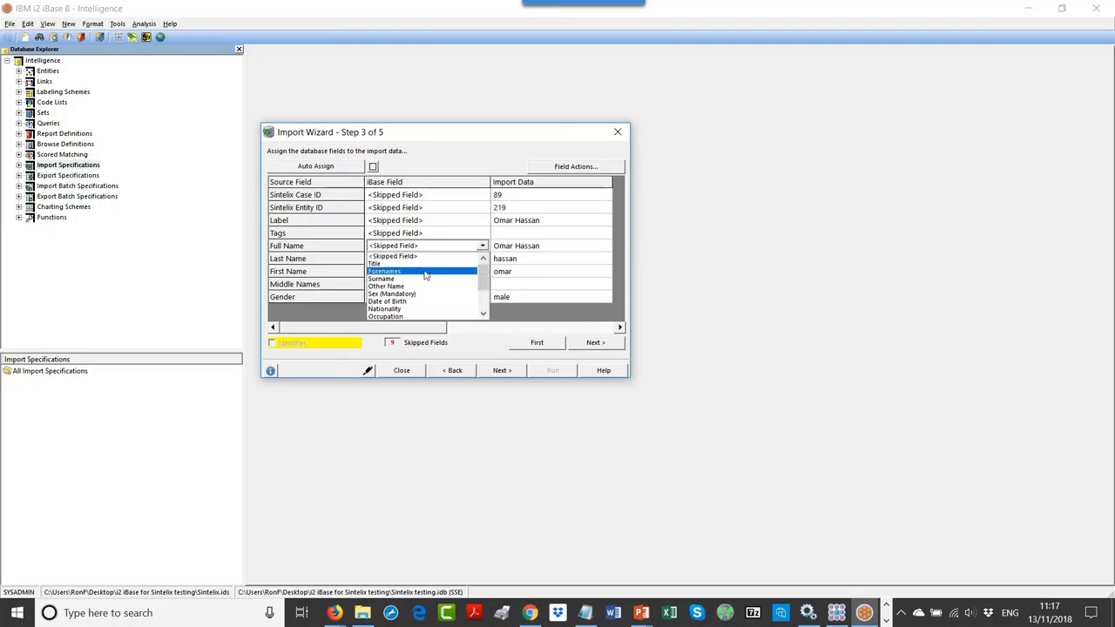
pyautogui.click(448, 236)
pyautogui.click(472, 265)
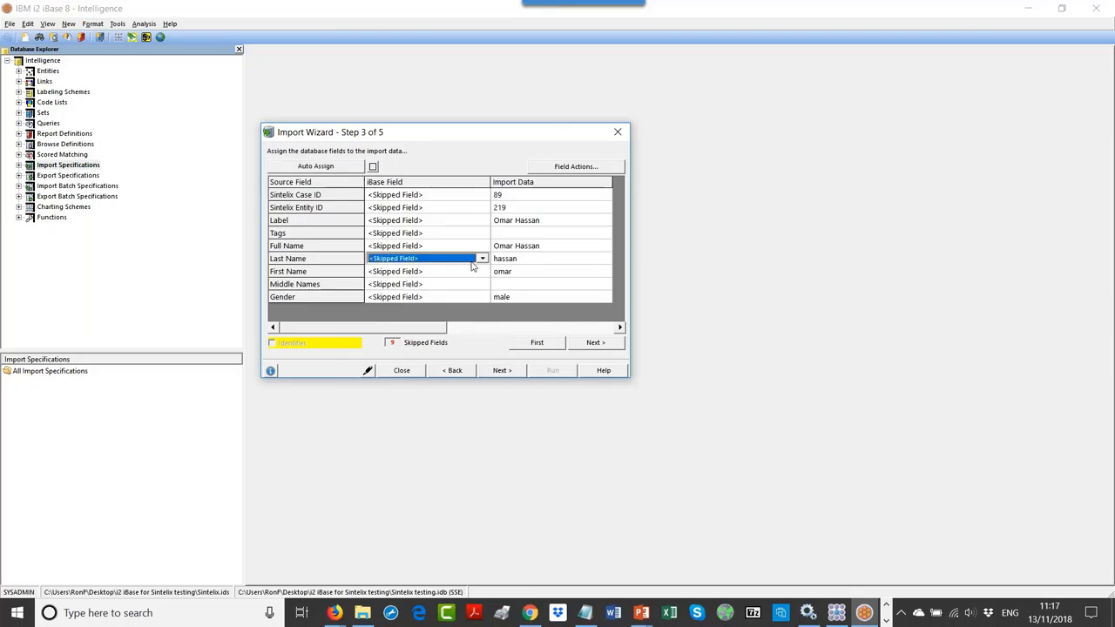
pyautogui.click(484, 259)
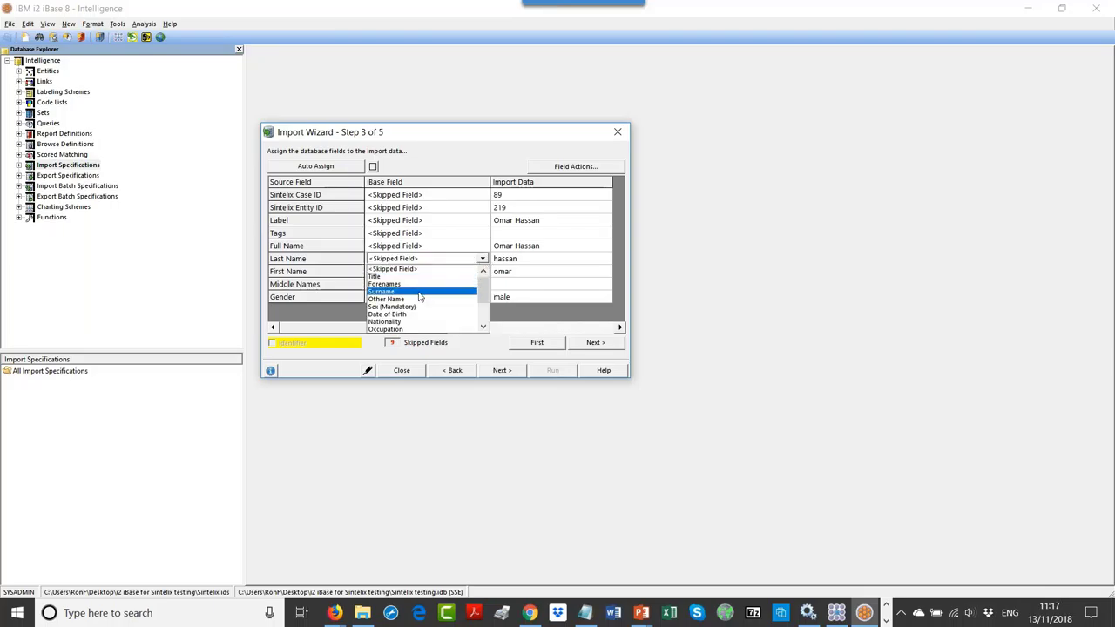
pyautogui.click(419, 292)
pyautogui.click(479, 272)
pyautogui.click(483, 273)
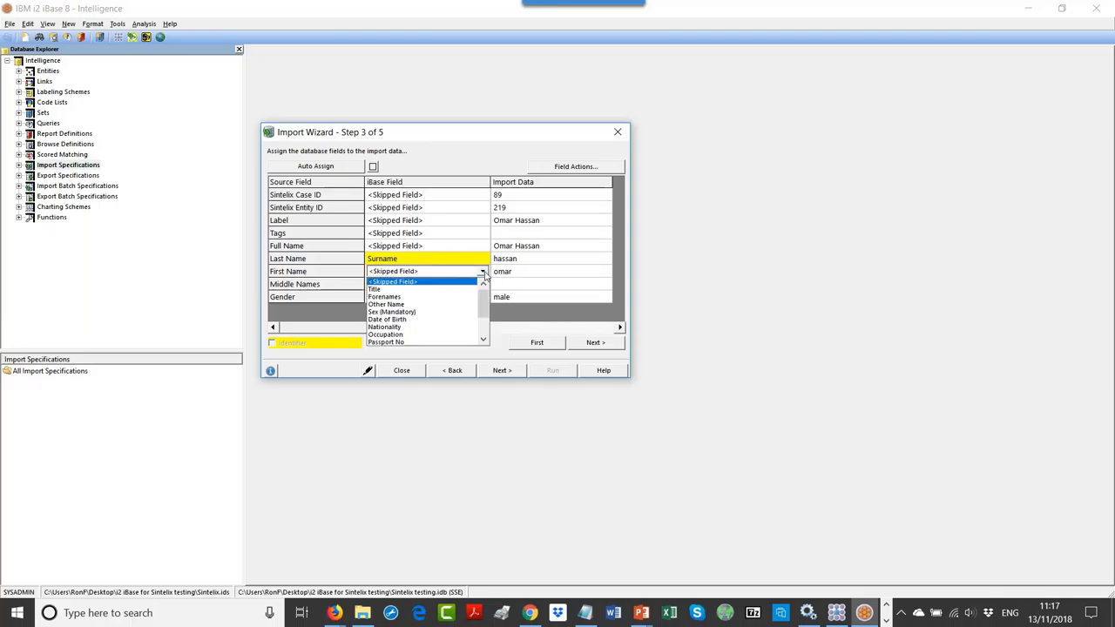
pyautogui.click(419, 297)
# Step: Map Gender to Sex and Sintelix Entity ID to Sintelix UID, then continue
pyautogui.click(484, 299)
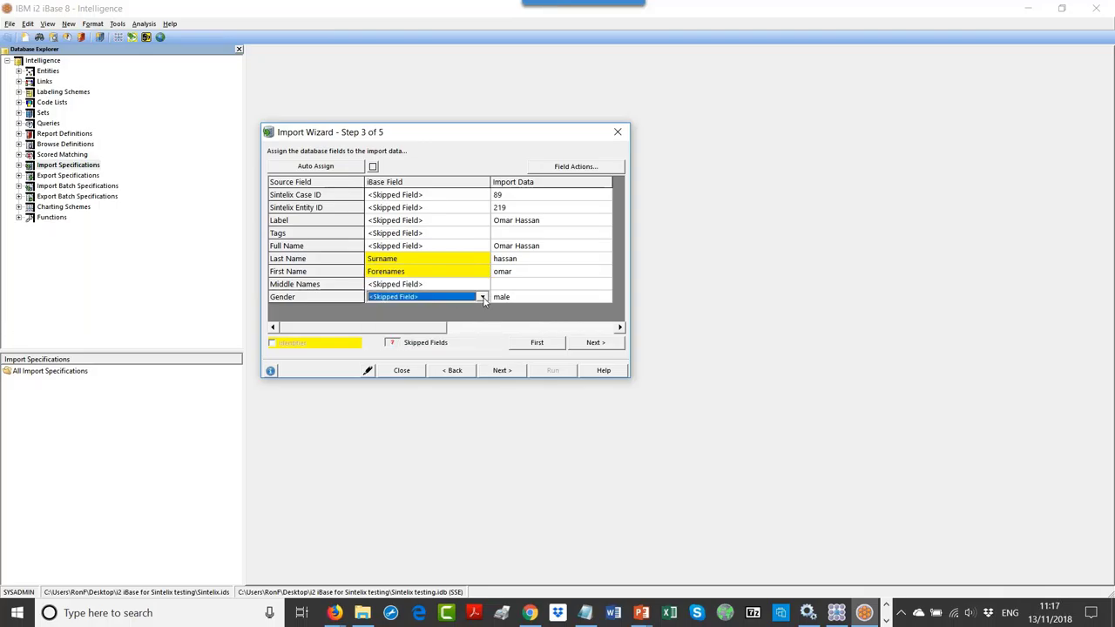
pyautogui.click(482, 297)
pyautogui.scroll(-3, 438, 345)
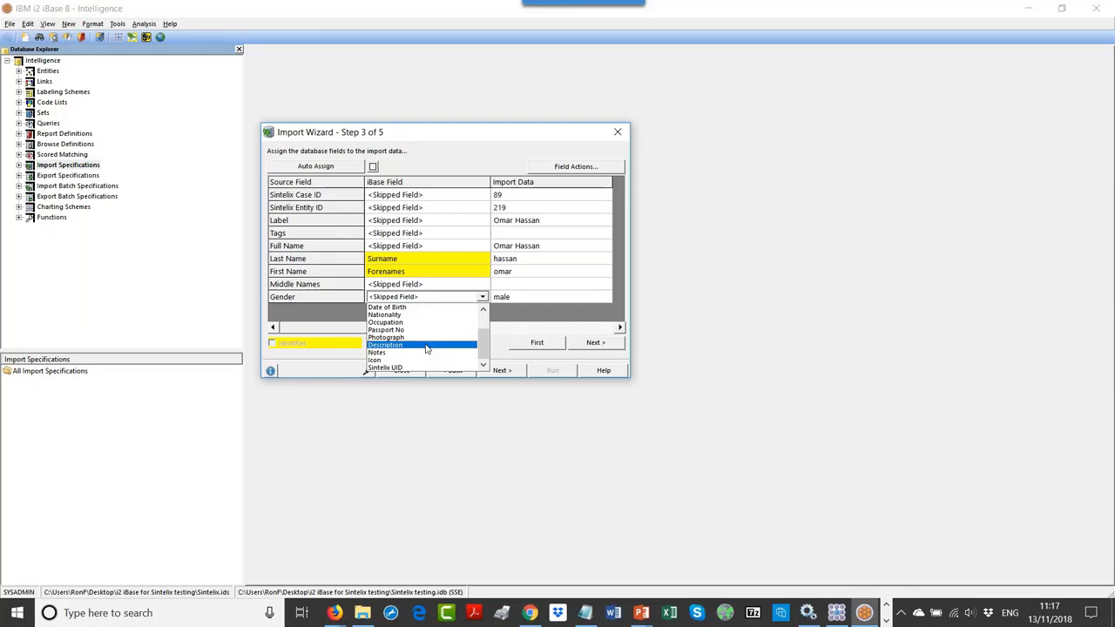
pyautogui.scroll(5, 426, 349)
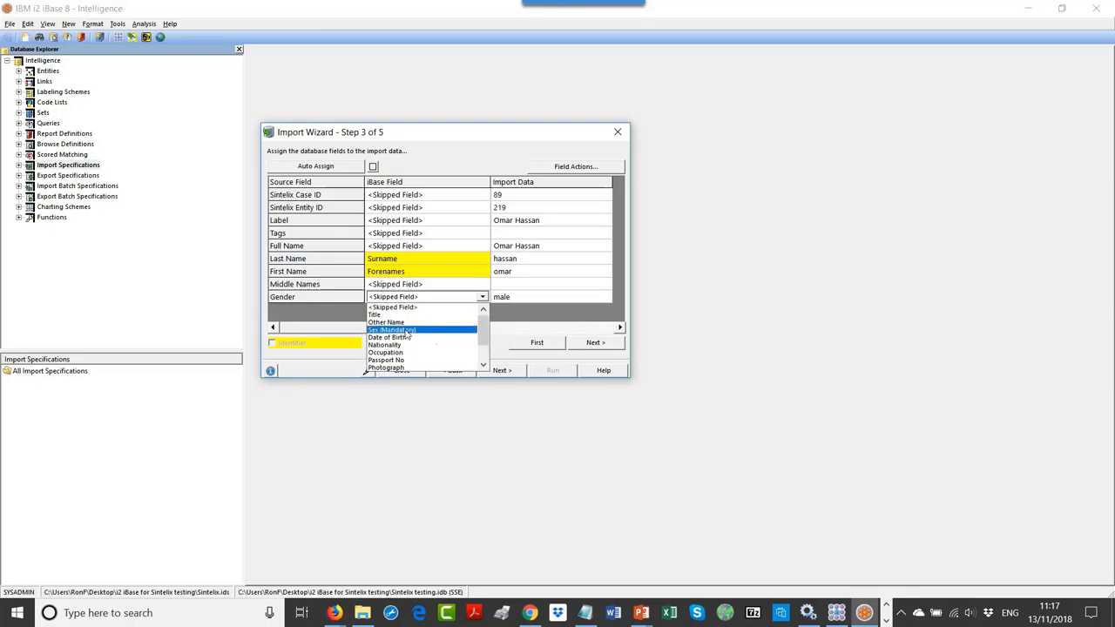
pyautogui.click(408, 332)
pyautogui.click(540, 297)
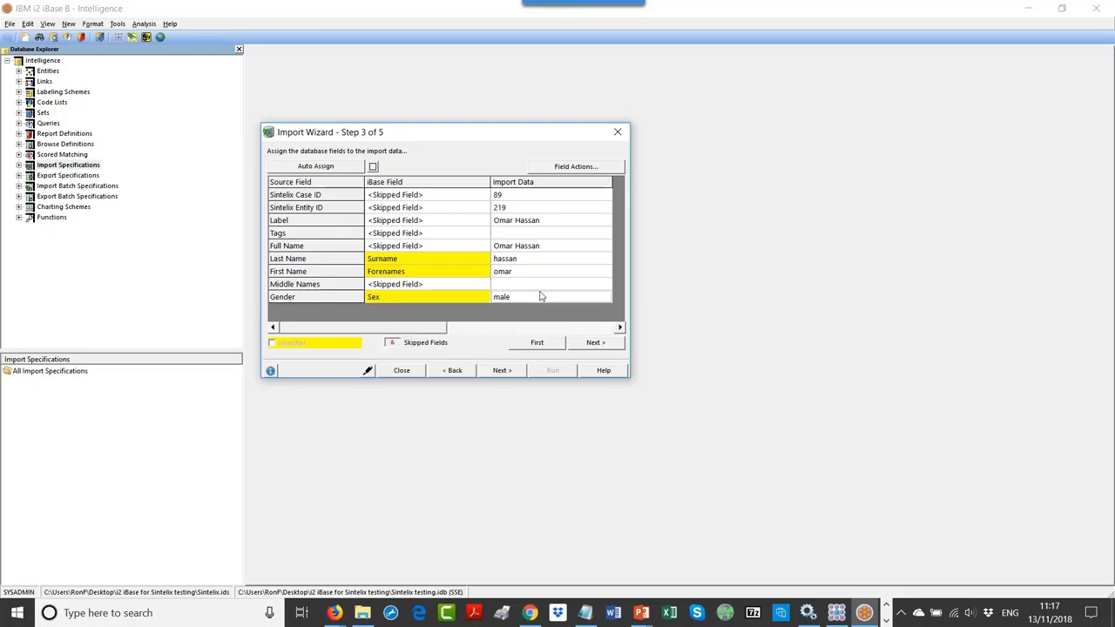
pyautogui.click(453, 298)
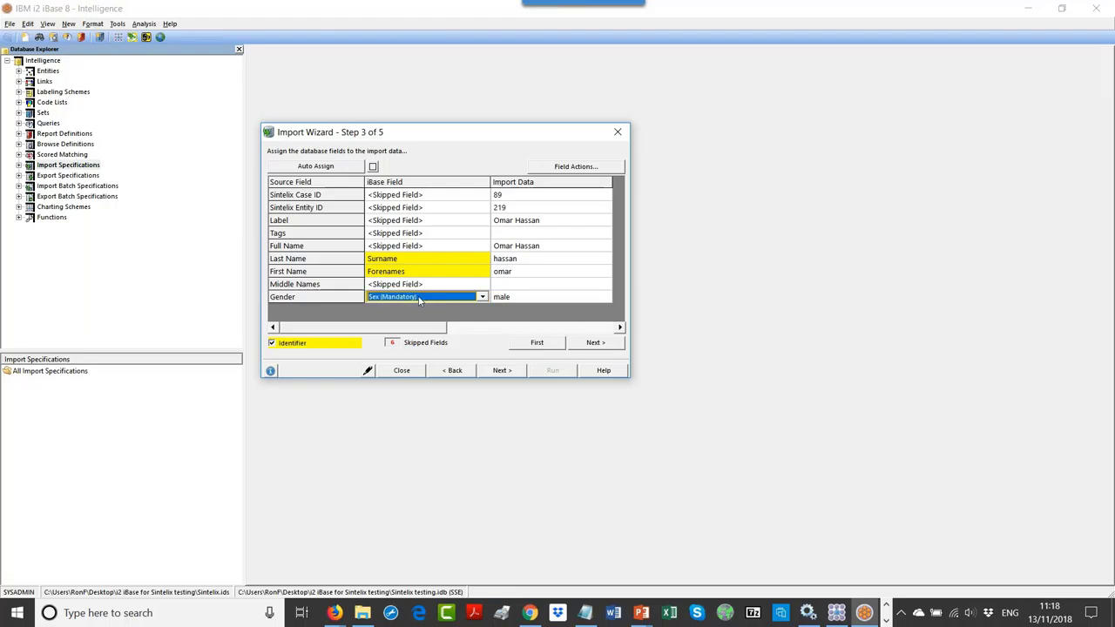
pyautogui.click(427, 208)
pyautogui.click(482, 207)
pyautogui.scroll(-4, 425, 261)
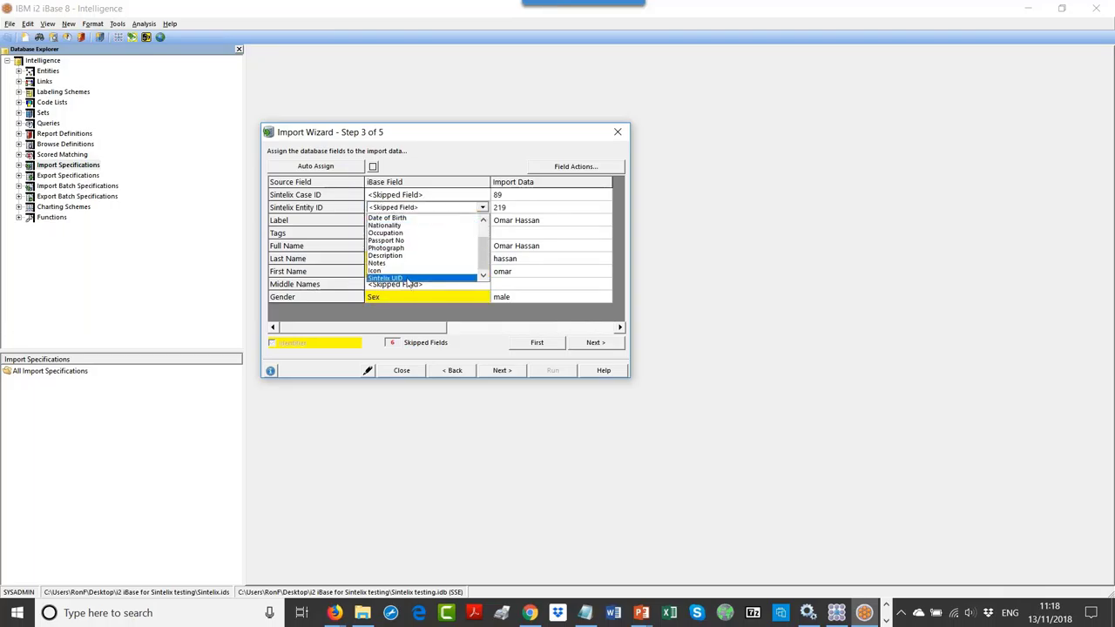
pyautogui.click(407, 278)
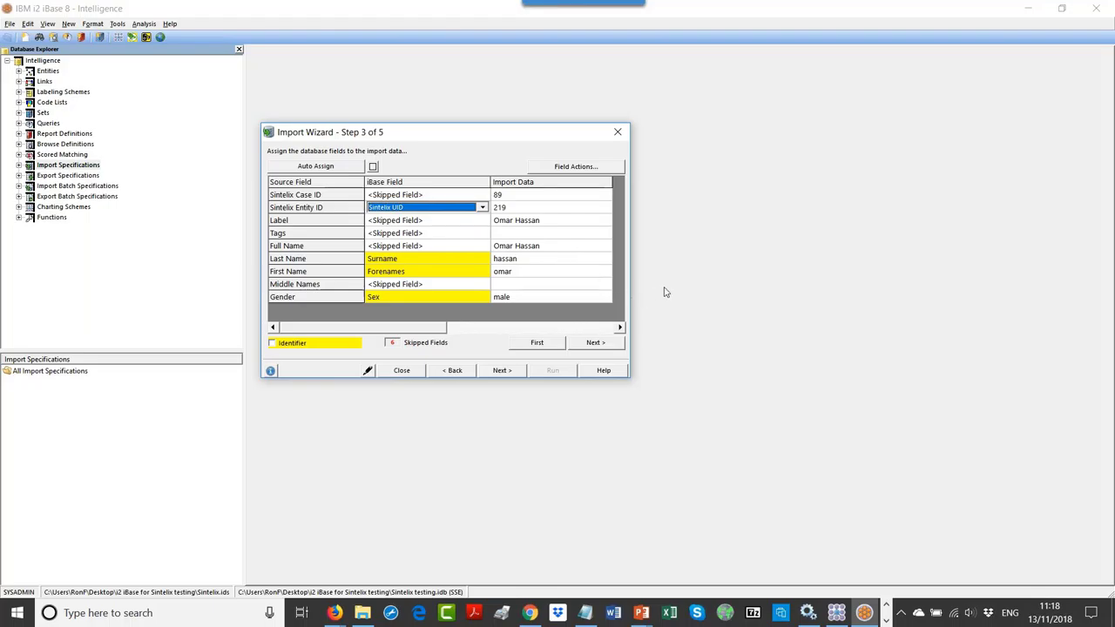
pyautogui.click(503, 370)
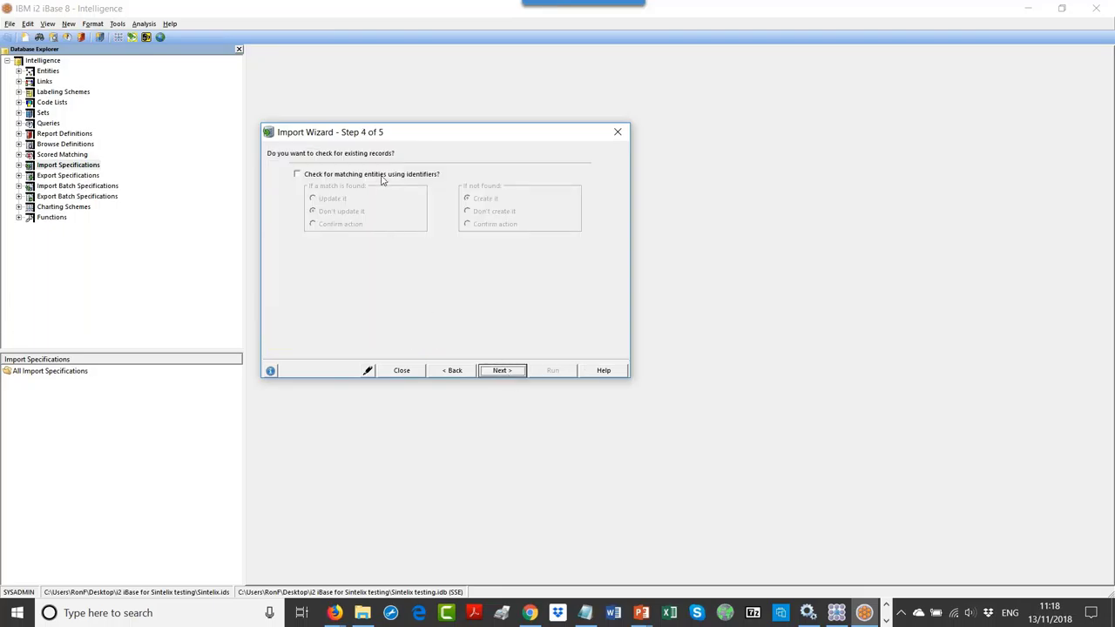
# Step: Enable 'Check for matching entities using identifiers', then switch to iBase Designer
pyautogui.click(382, 177)
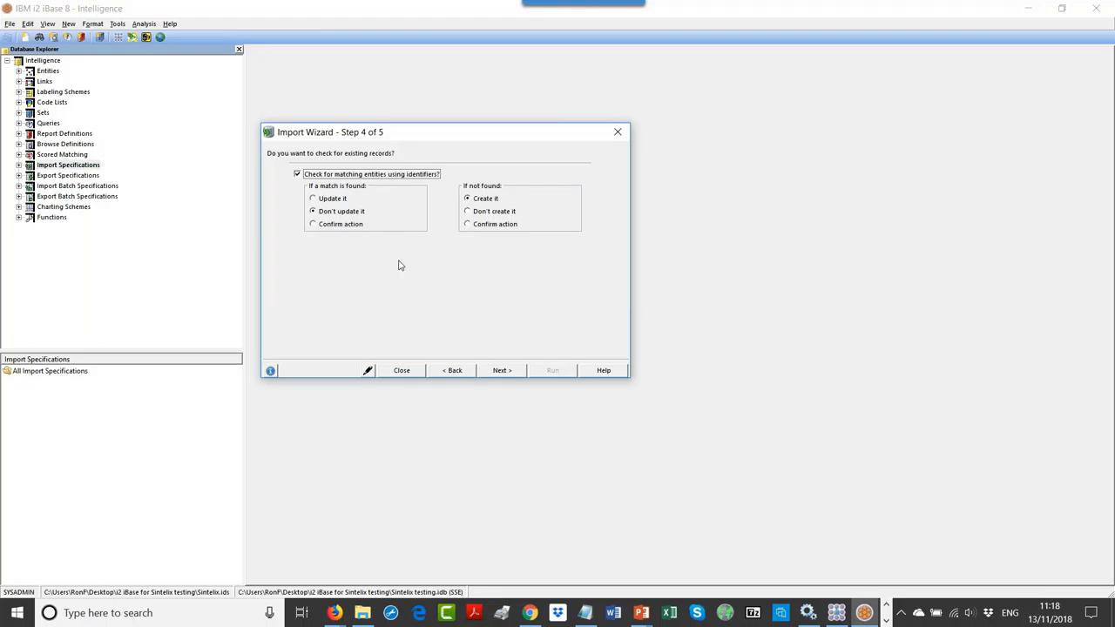
pyautogui.click(886, 610)
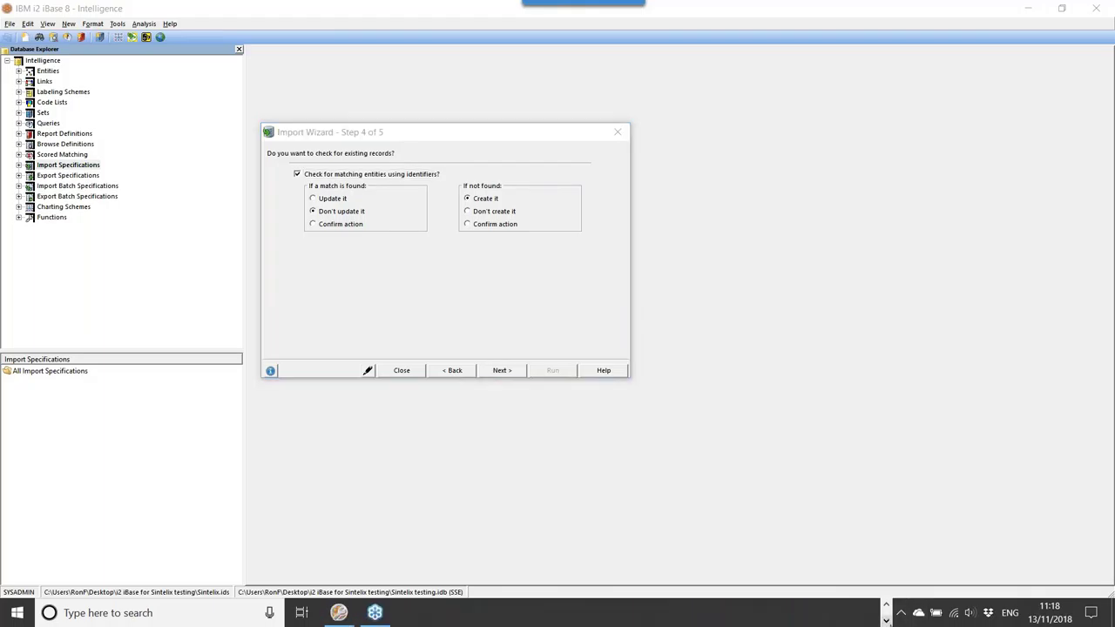
pyautogui.click(339, 613)
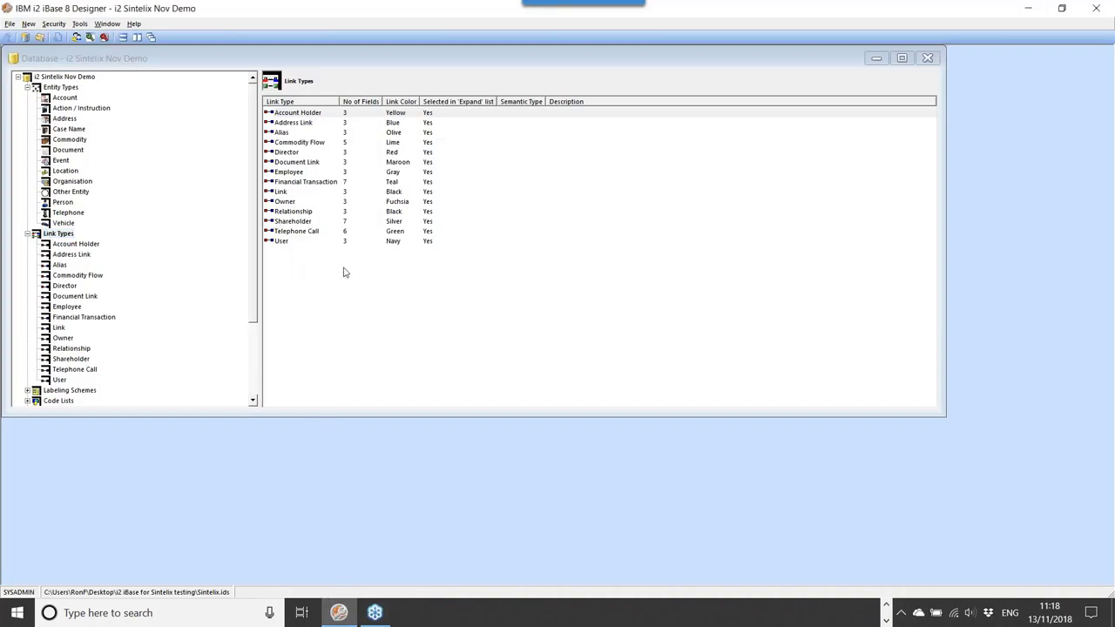
# Step: Review the Account, Case Name, Person and Commodity Flow fields, ending on Standard Fields
pyautogui.click(66, 98)
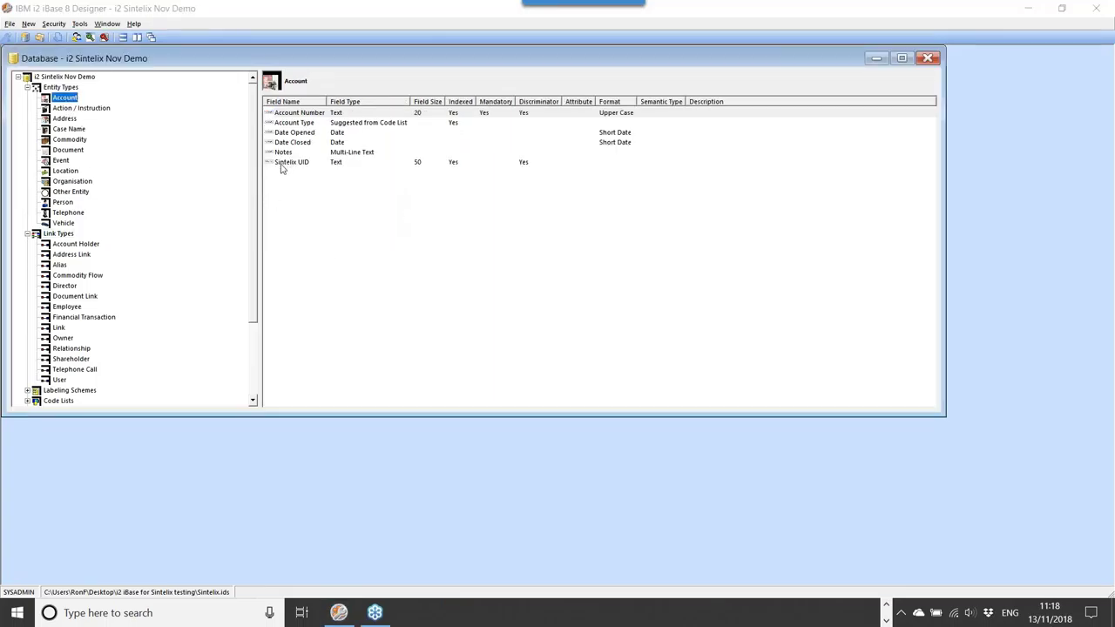
pyautogui.click(69, 129)
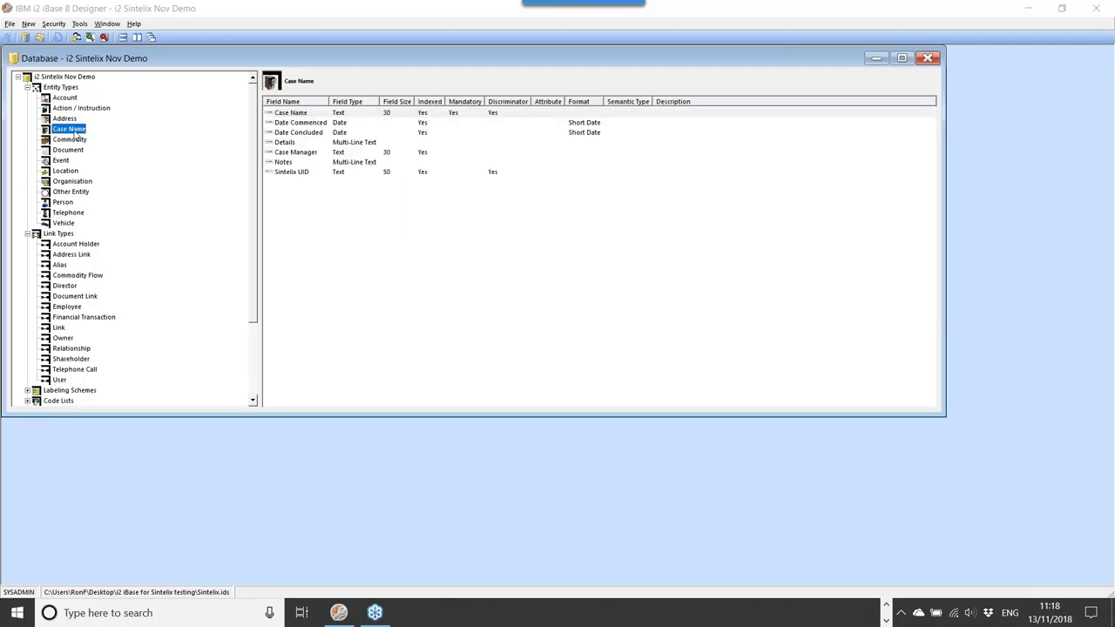
pyautogui.click(73, 203)
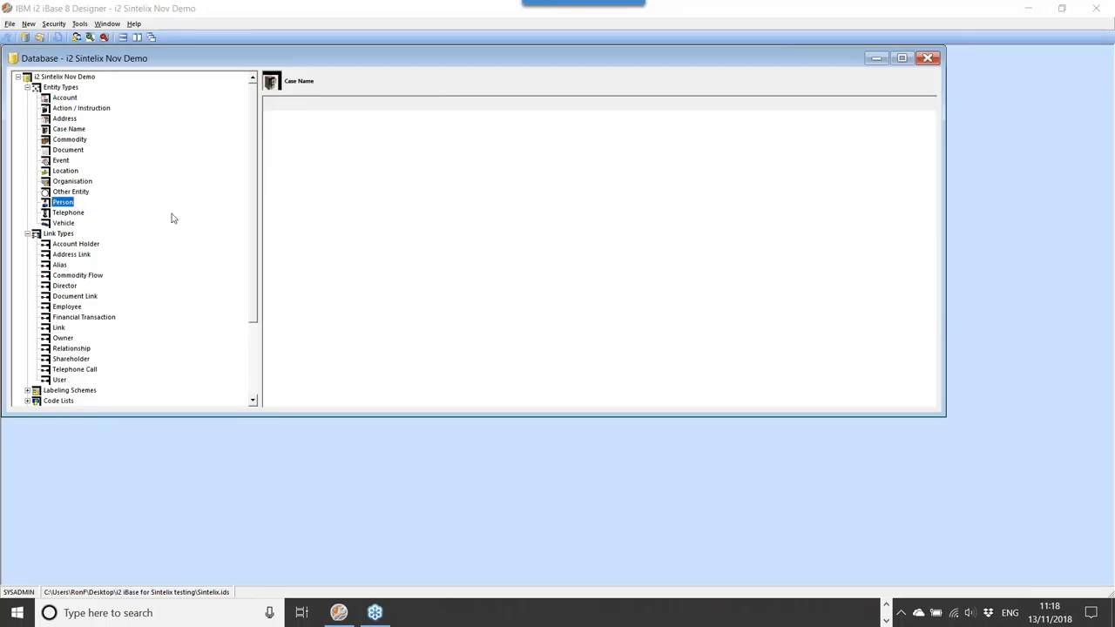
pyautogui.click(73, 277)
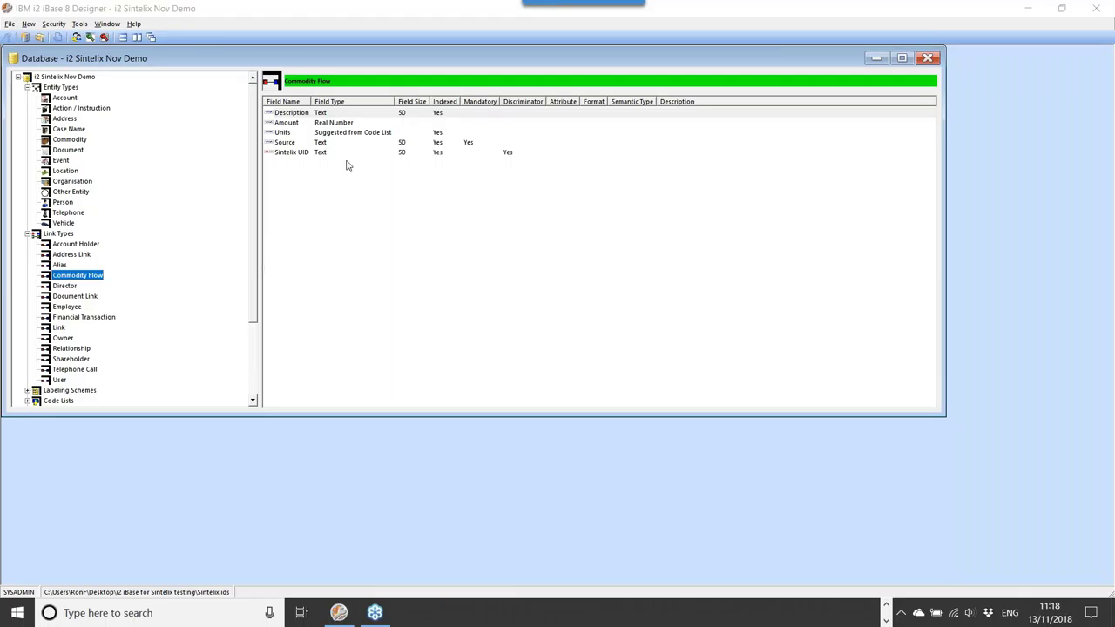
pyautogui.scroll(-1, 253, 328)
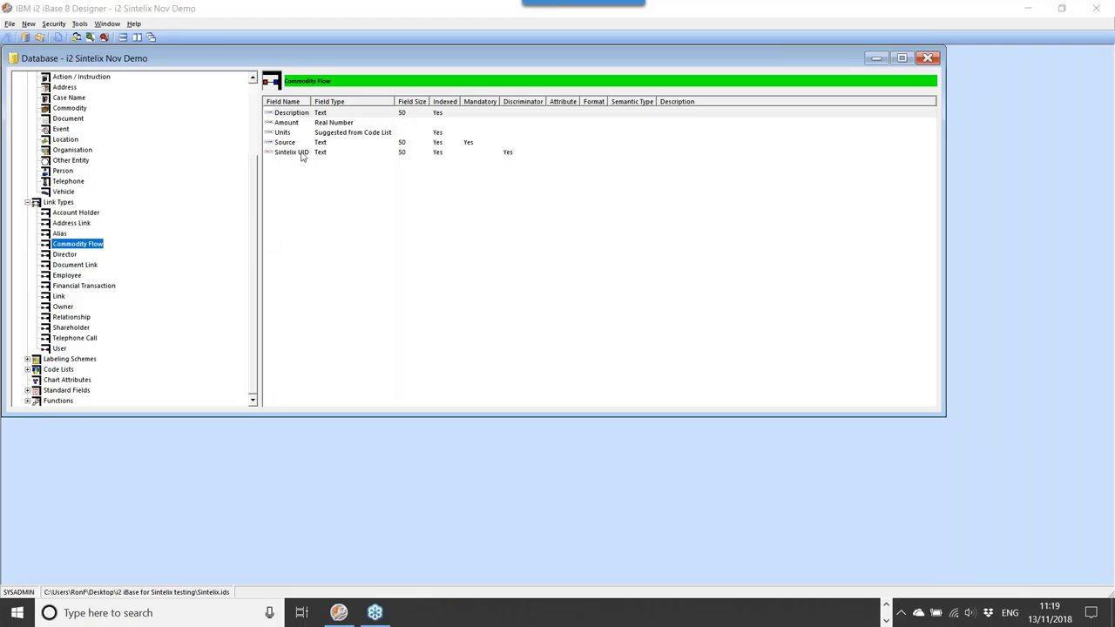
pyautogui.click(59, 391)
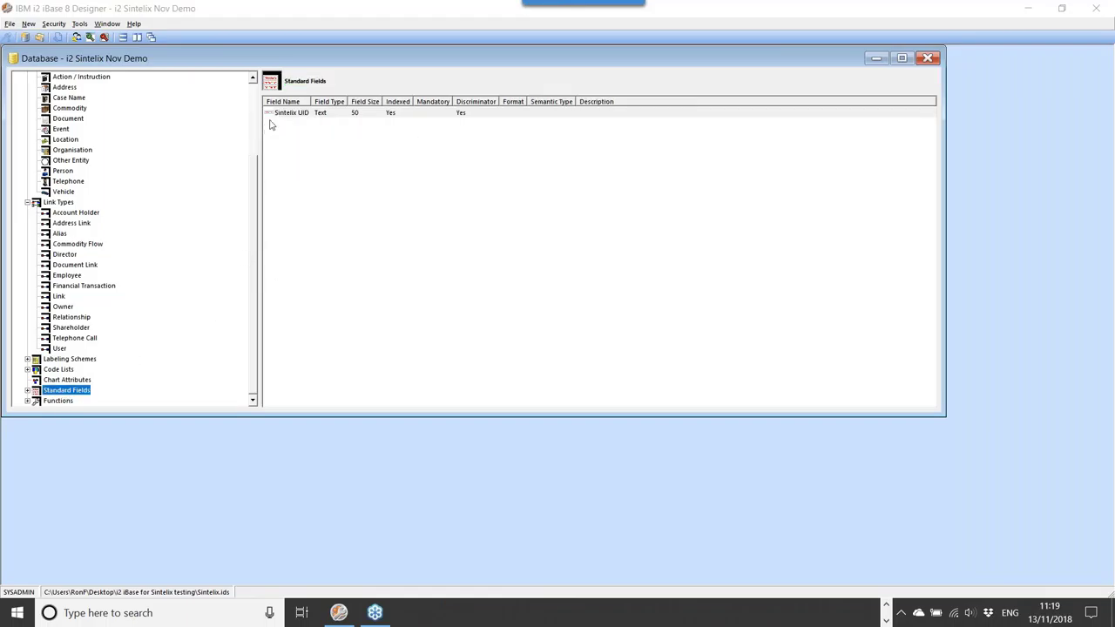
# Step: Create a 'Sintelix Case ID' standard text field of size 50, marked as a discriminator
pyautogui.rightClick(306, 158)
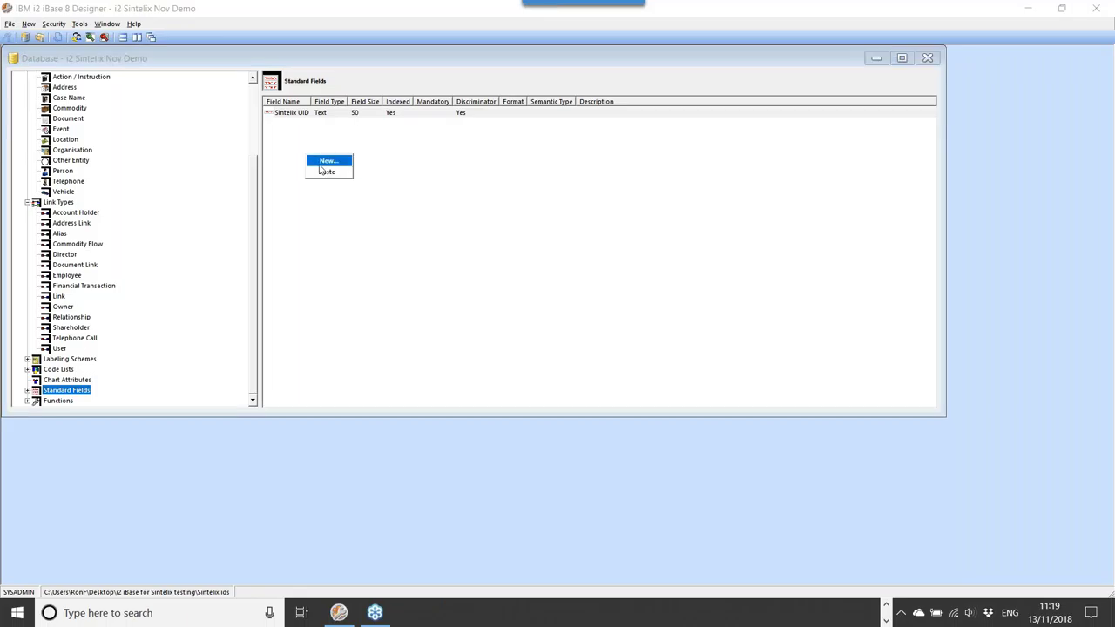
pyautogui.click(320, 164)
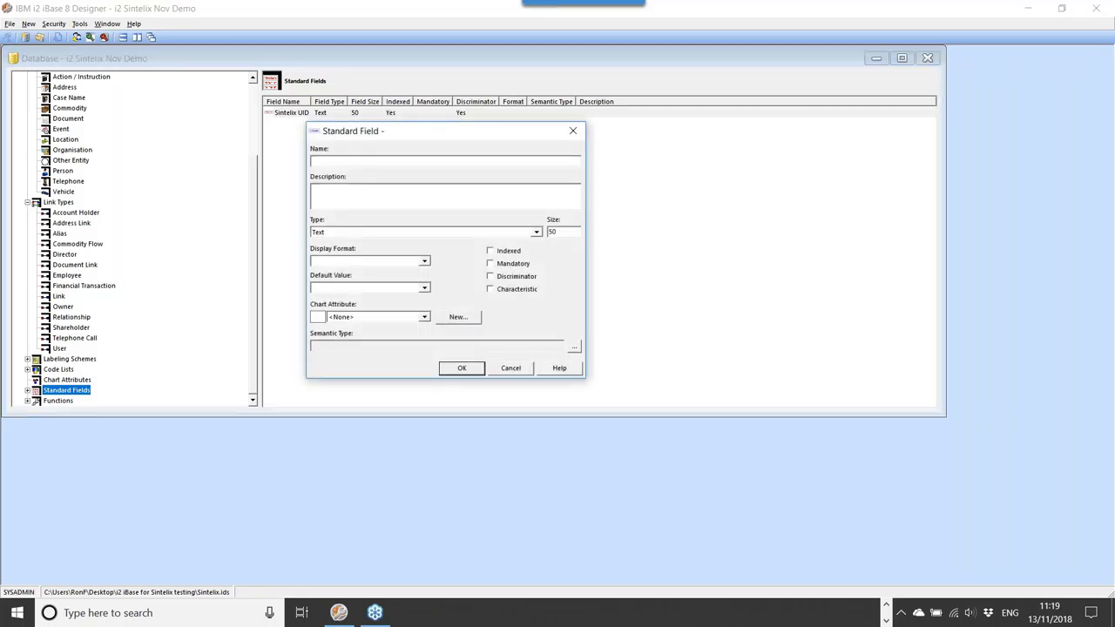
pyautogui.write('Sintelix Case ID')
pyautogui.click(500, 277)
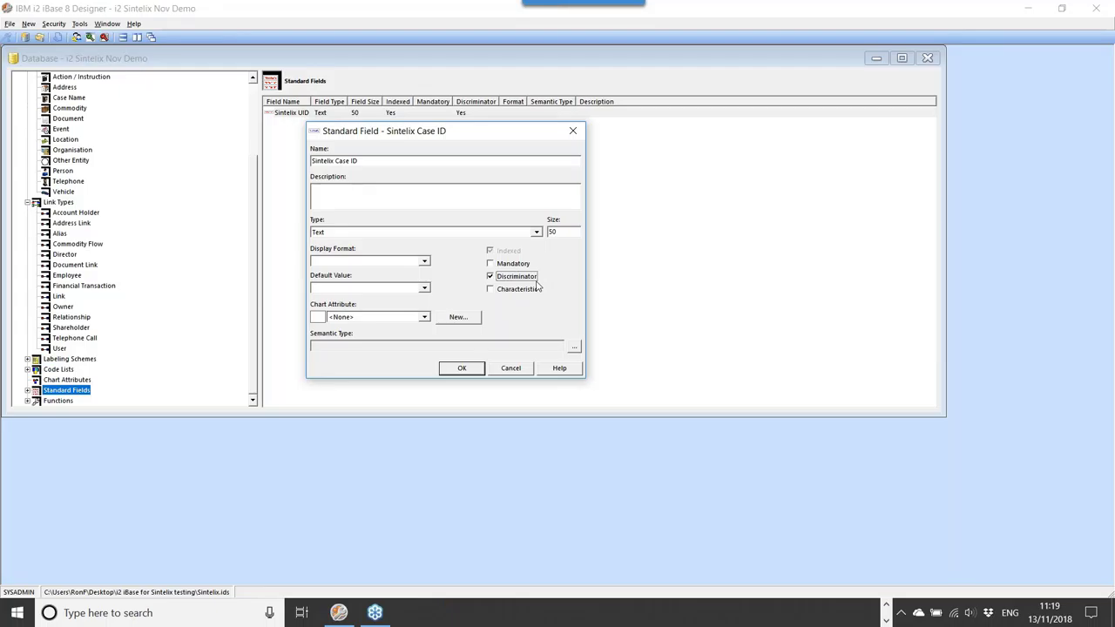
pyautogui.click(471, 368)
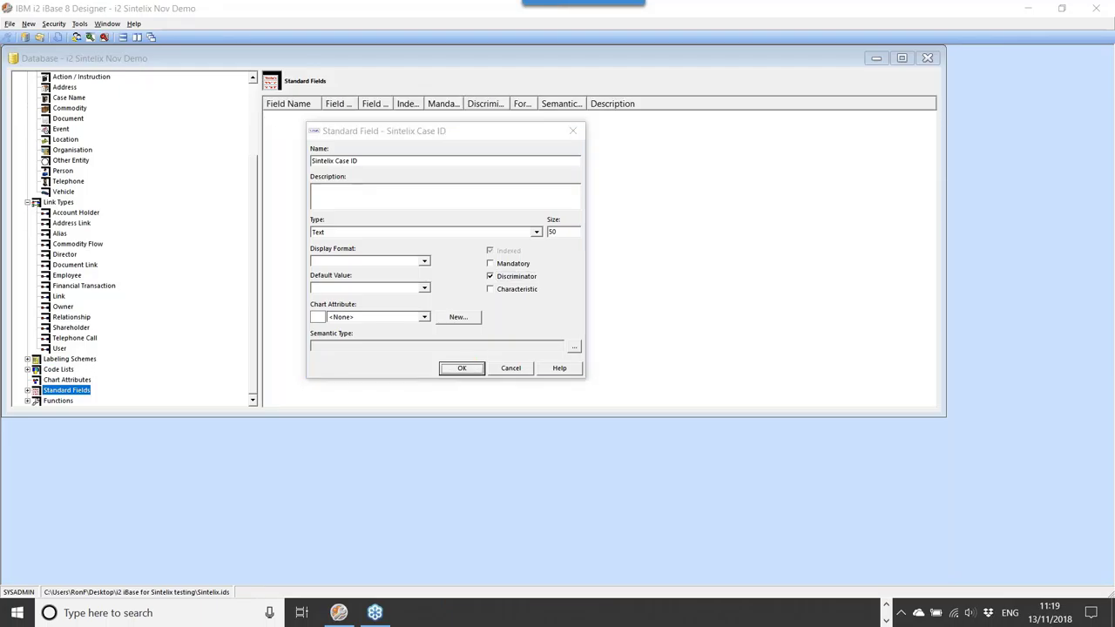
pyautogui.click(676, 355)
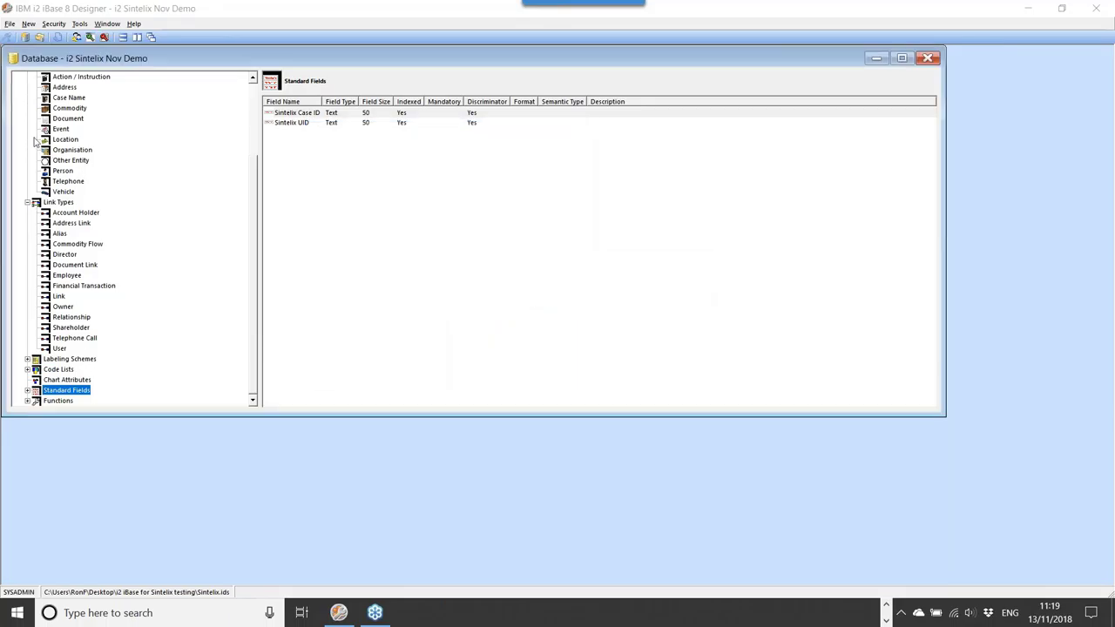
pyautogui.click(67, 119)
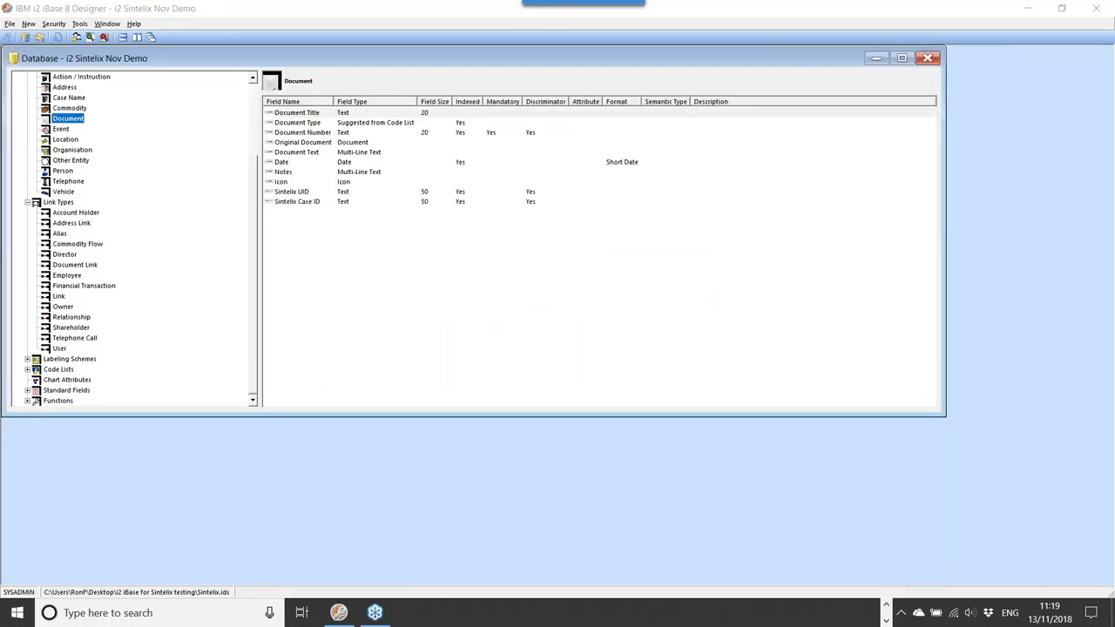
# Step: Confirm Sintelix Case ID on the Document and Employee types, then return to Analyst's Notebook
pyautogui.click(283, 201)
pyautogui.click(65, 275)
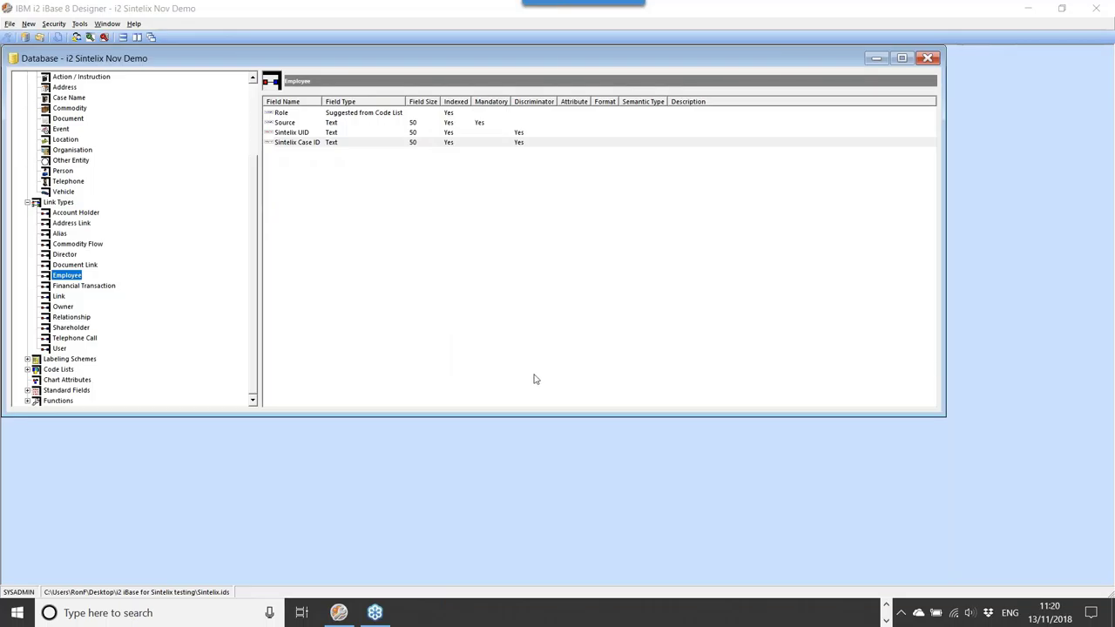
pyautogui.click(883, 610)
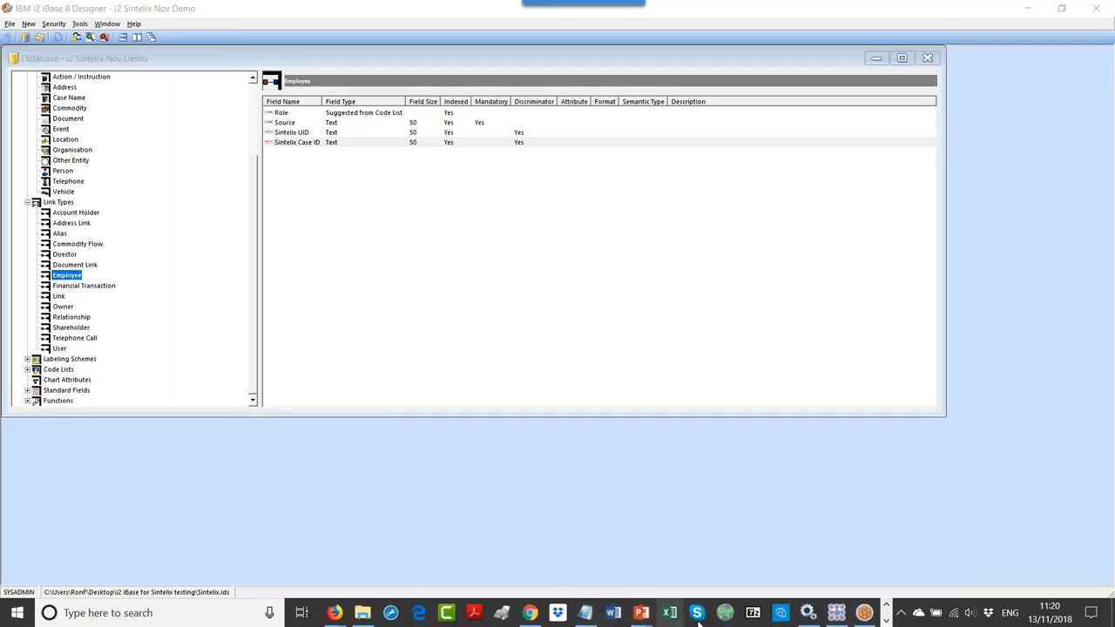
pyautogui.click(835, 614)
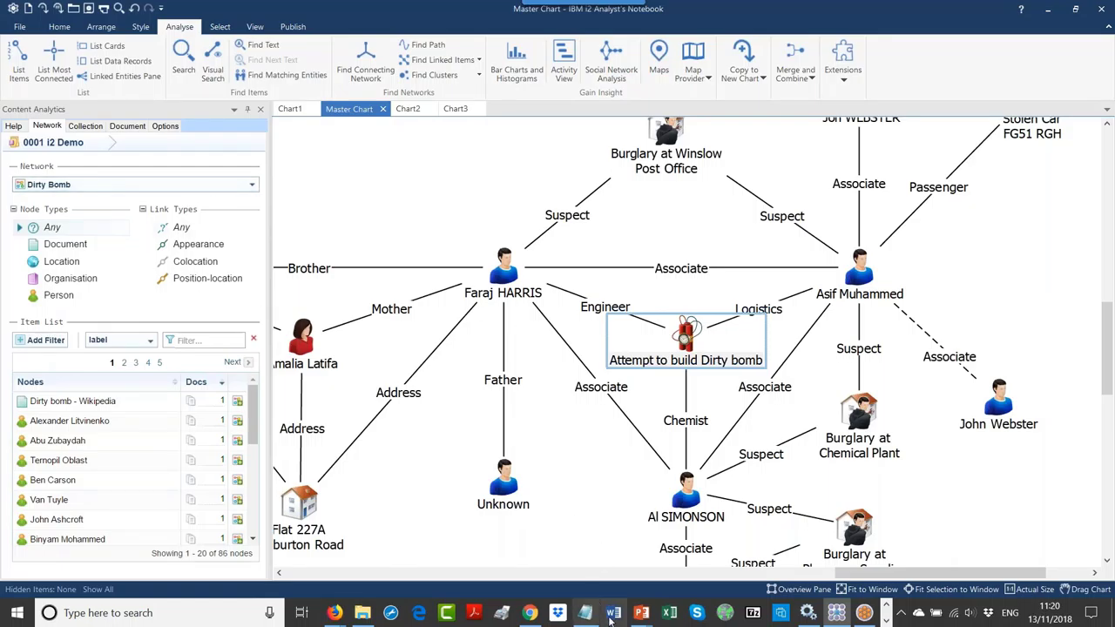
# Step: Switch to Sintelix in Chrome and dismiss the Network Export dropdown
pyautogui.click(529, 612)
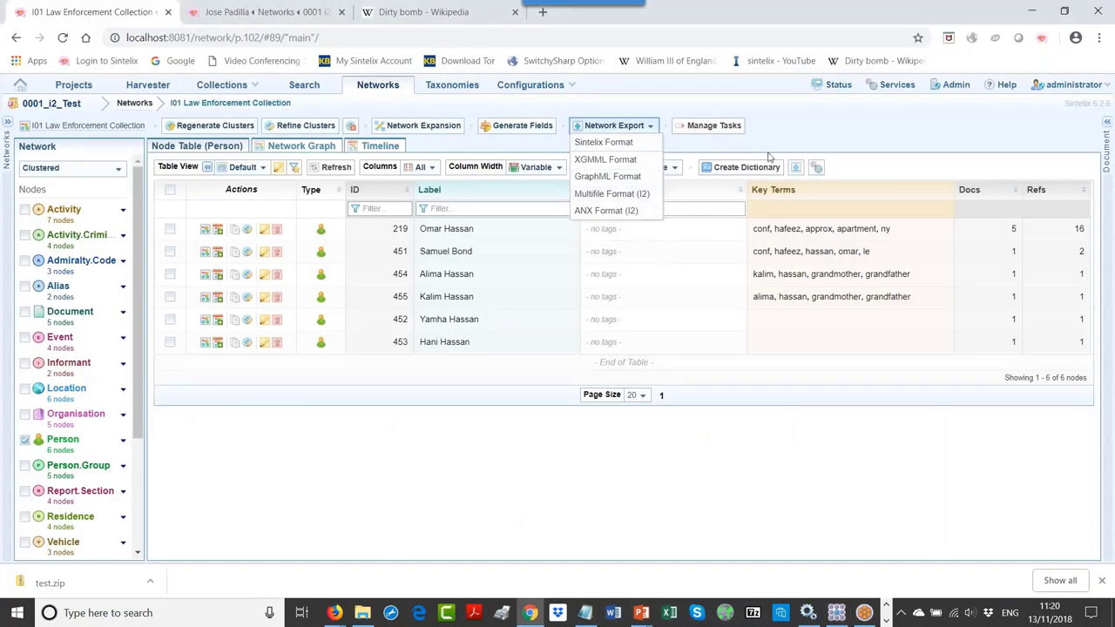
pyautogui.click(795, 138)
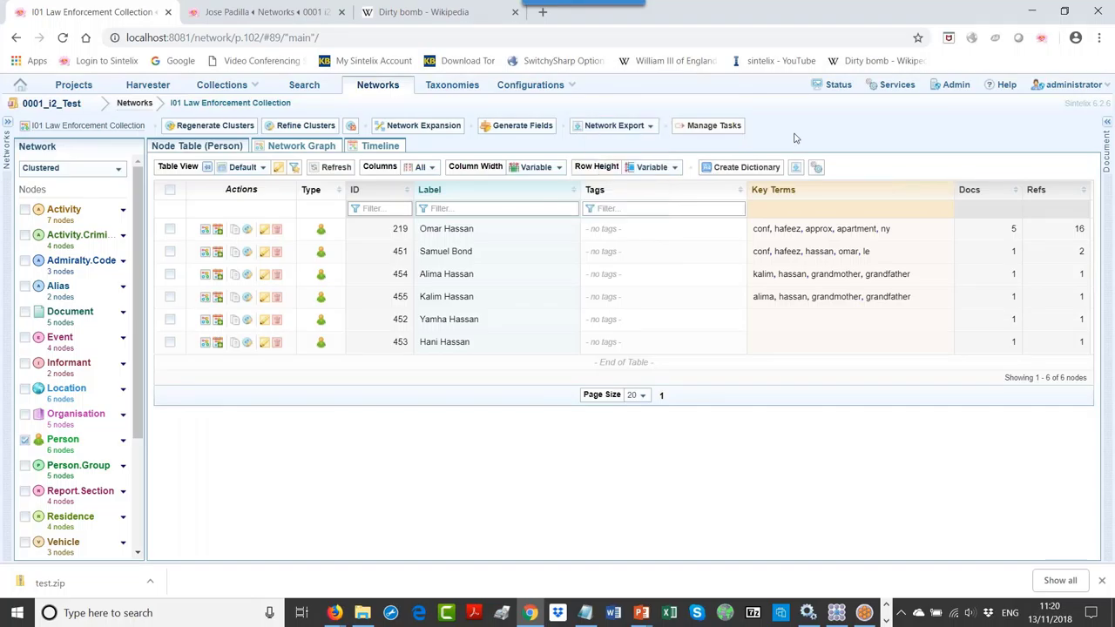